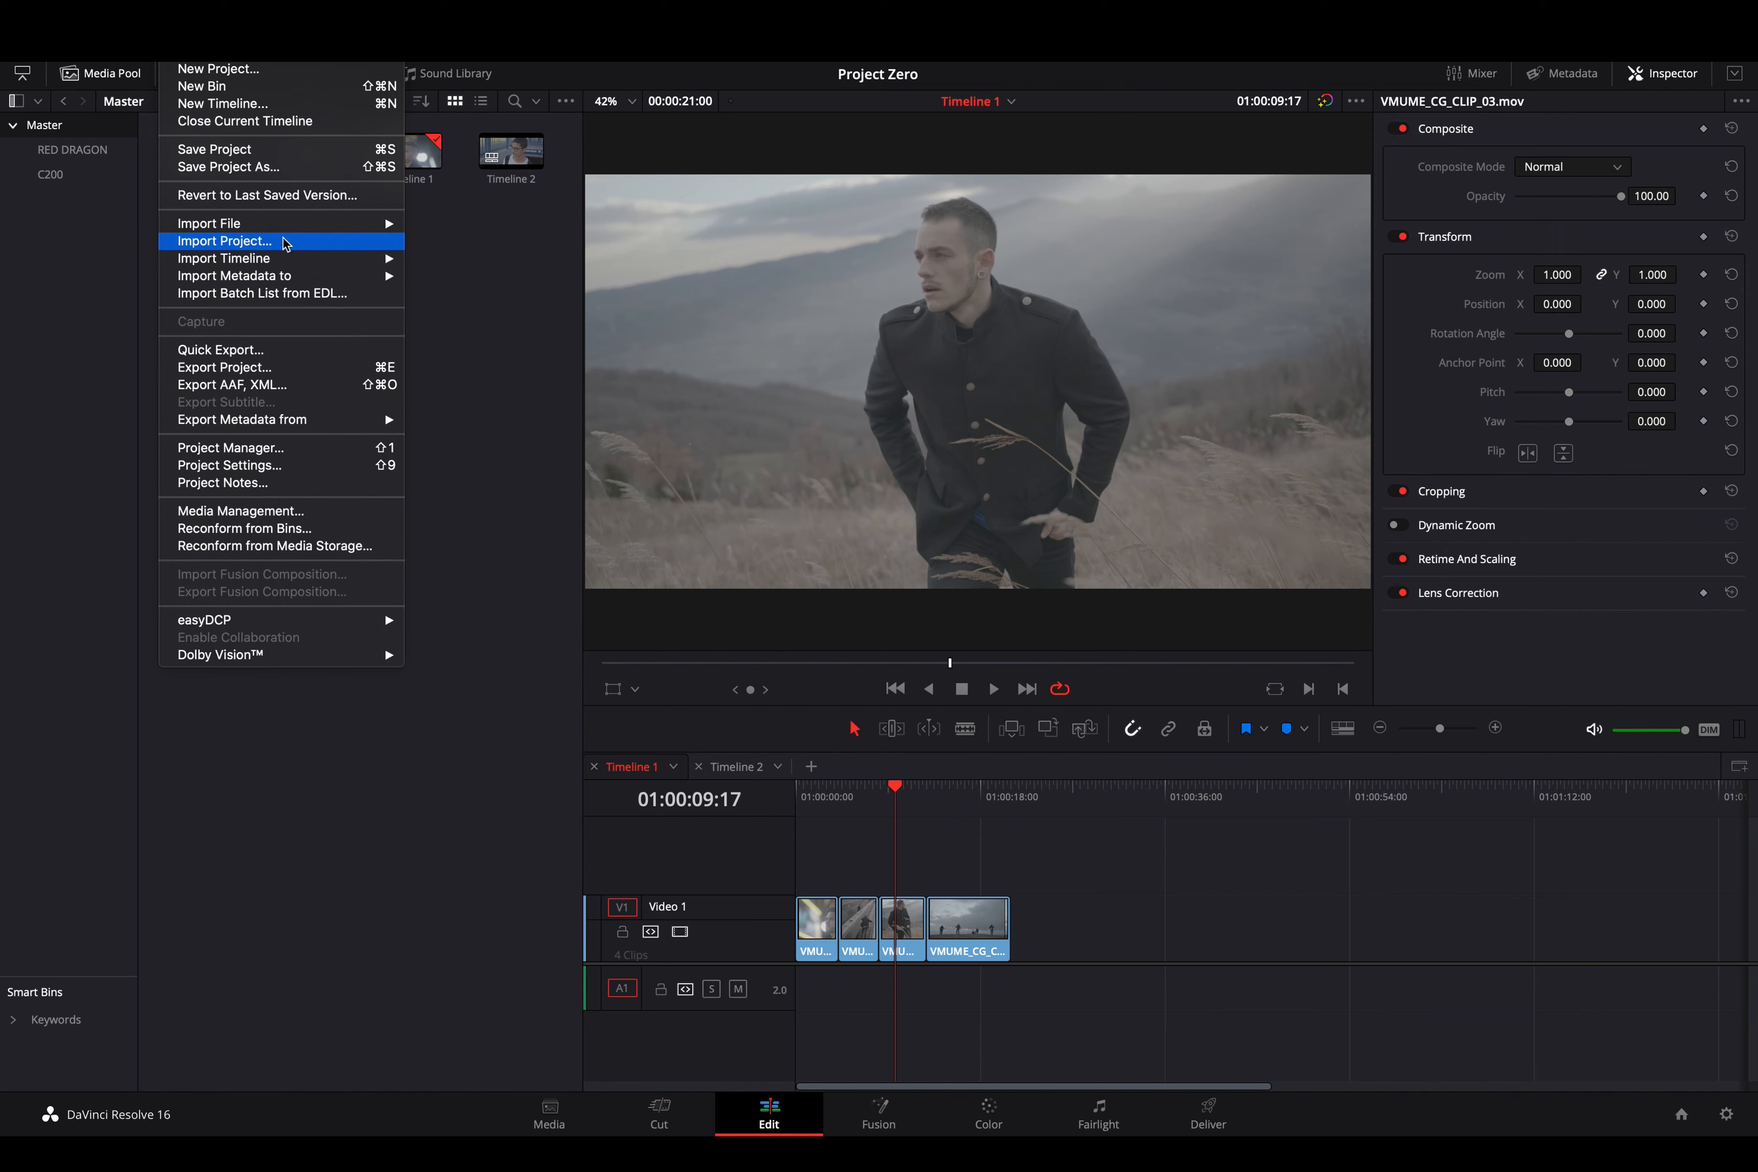
click(437, 283)
click(73, 150)
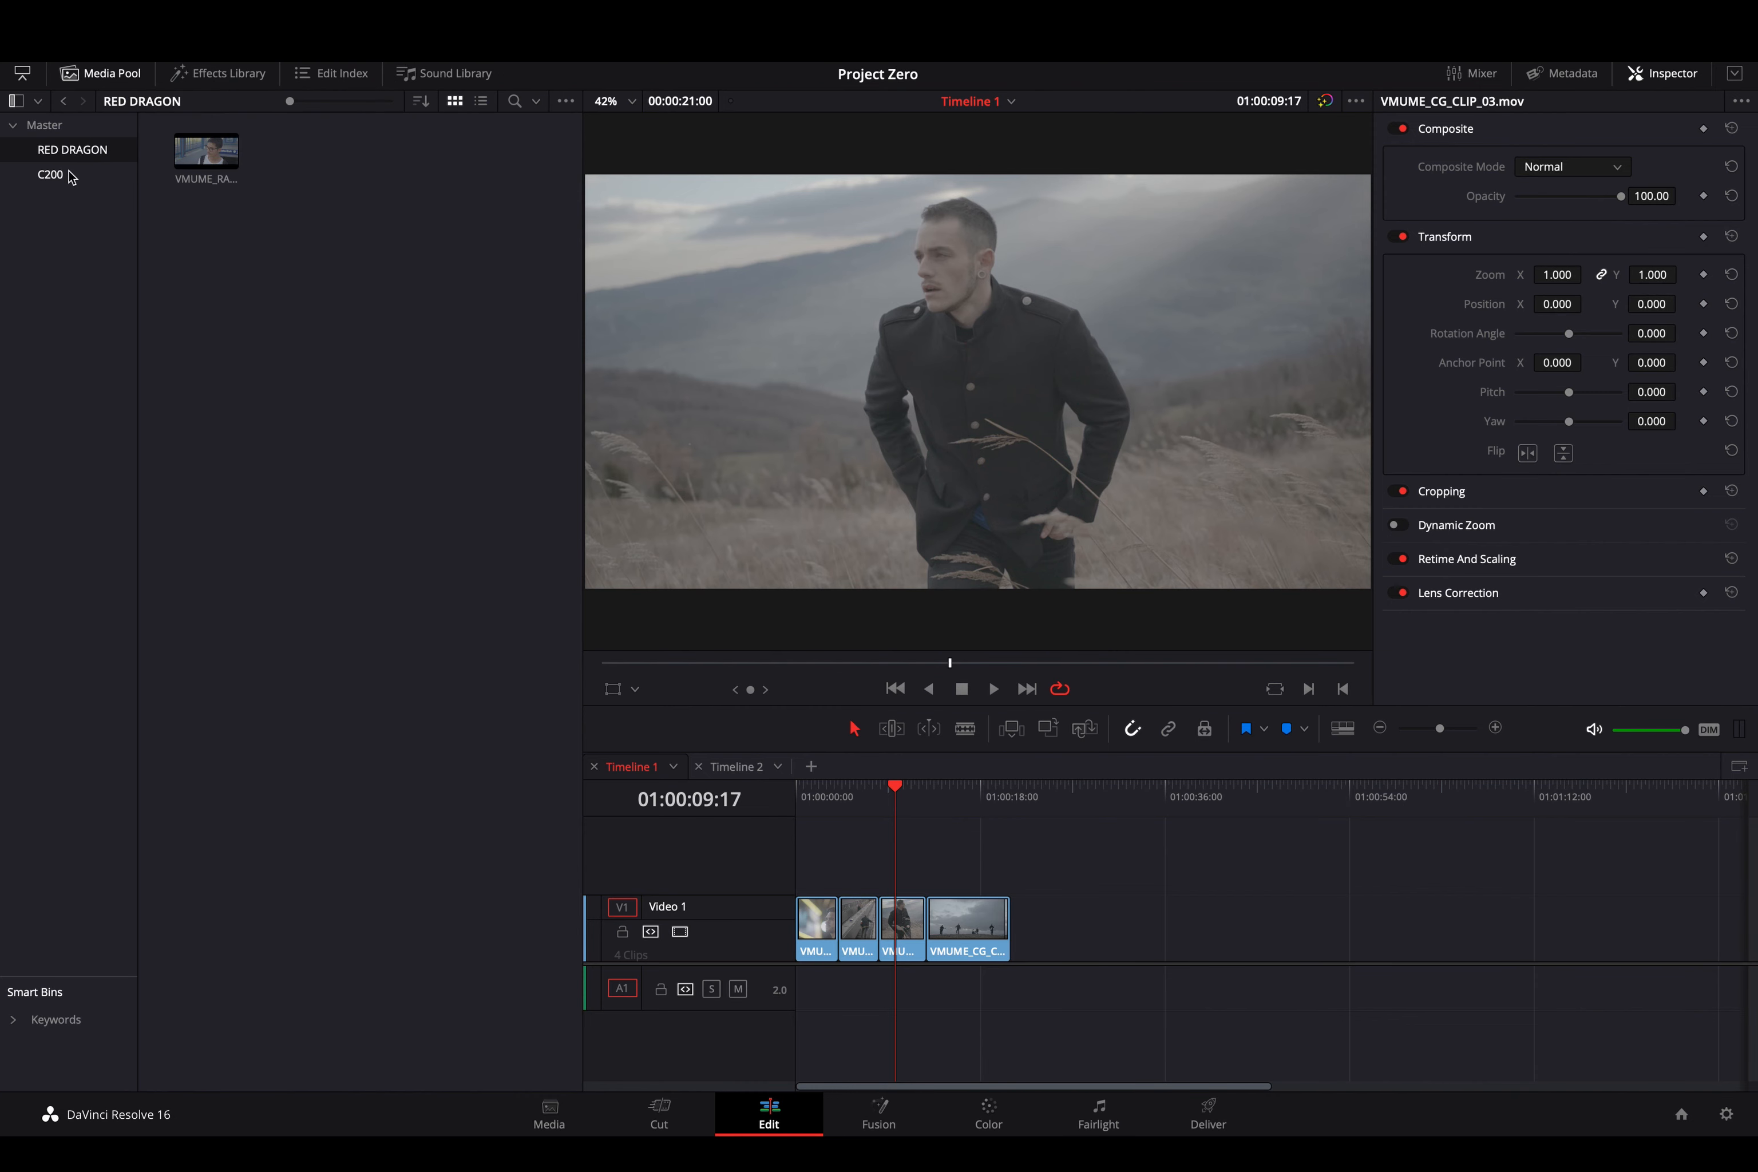
click(68, 174)
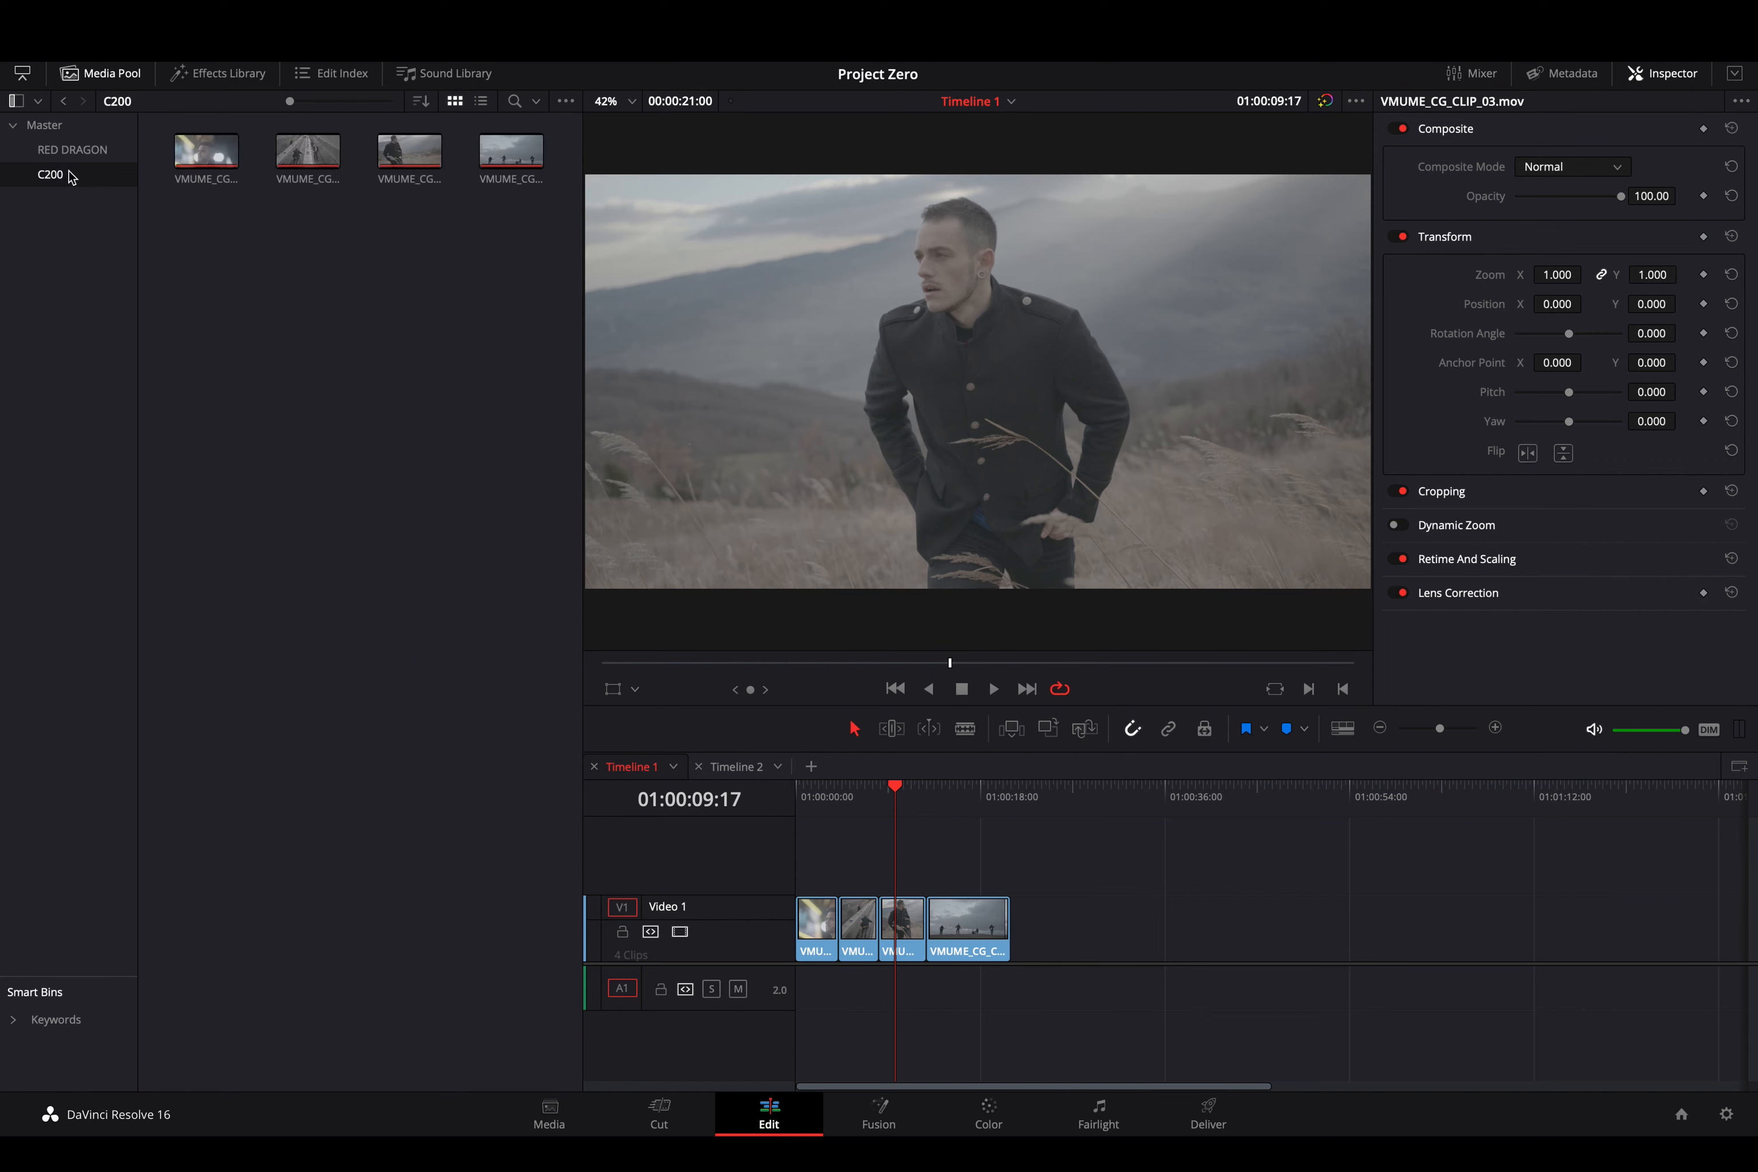
click(70, 127)
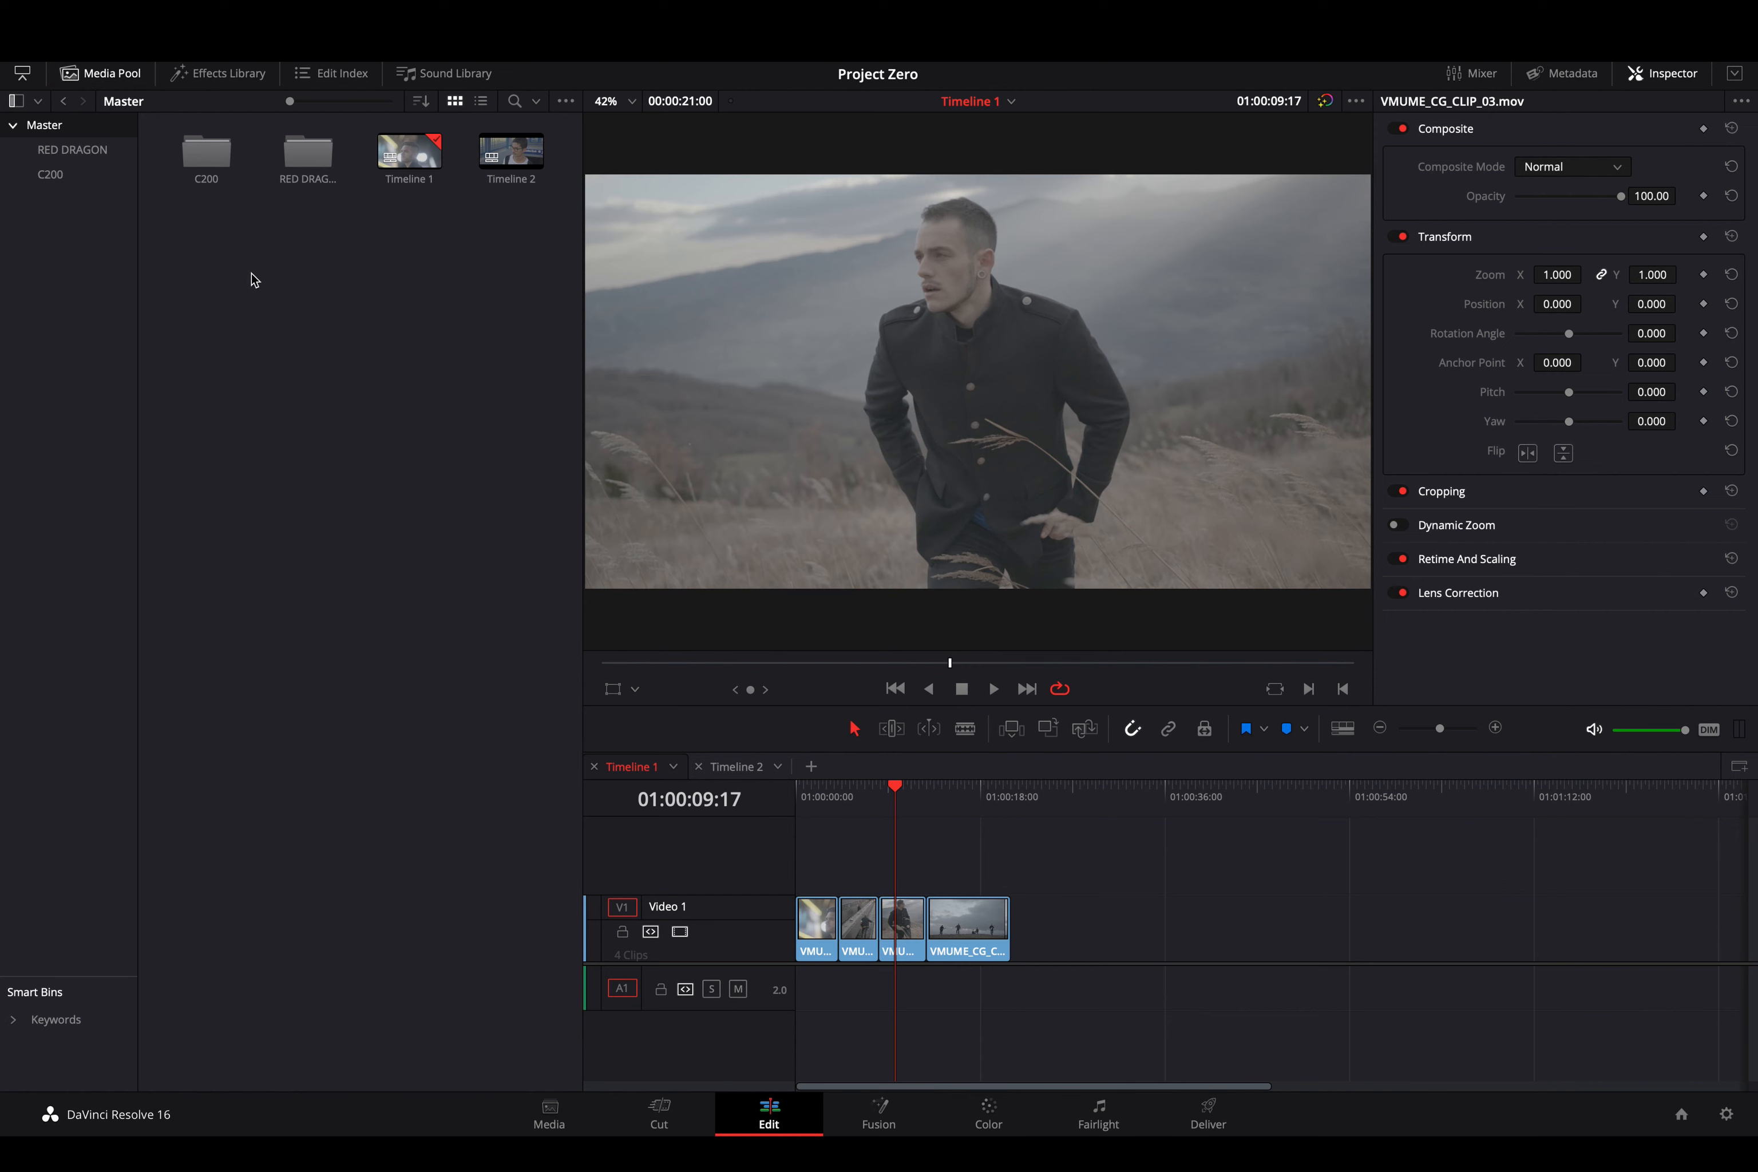
click(181, 30)
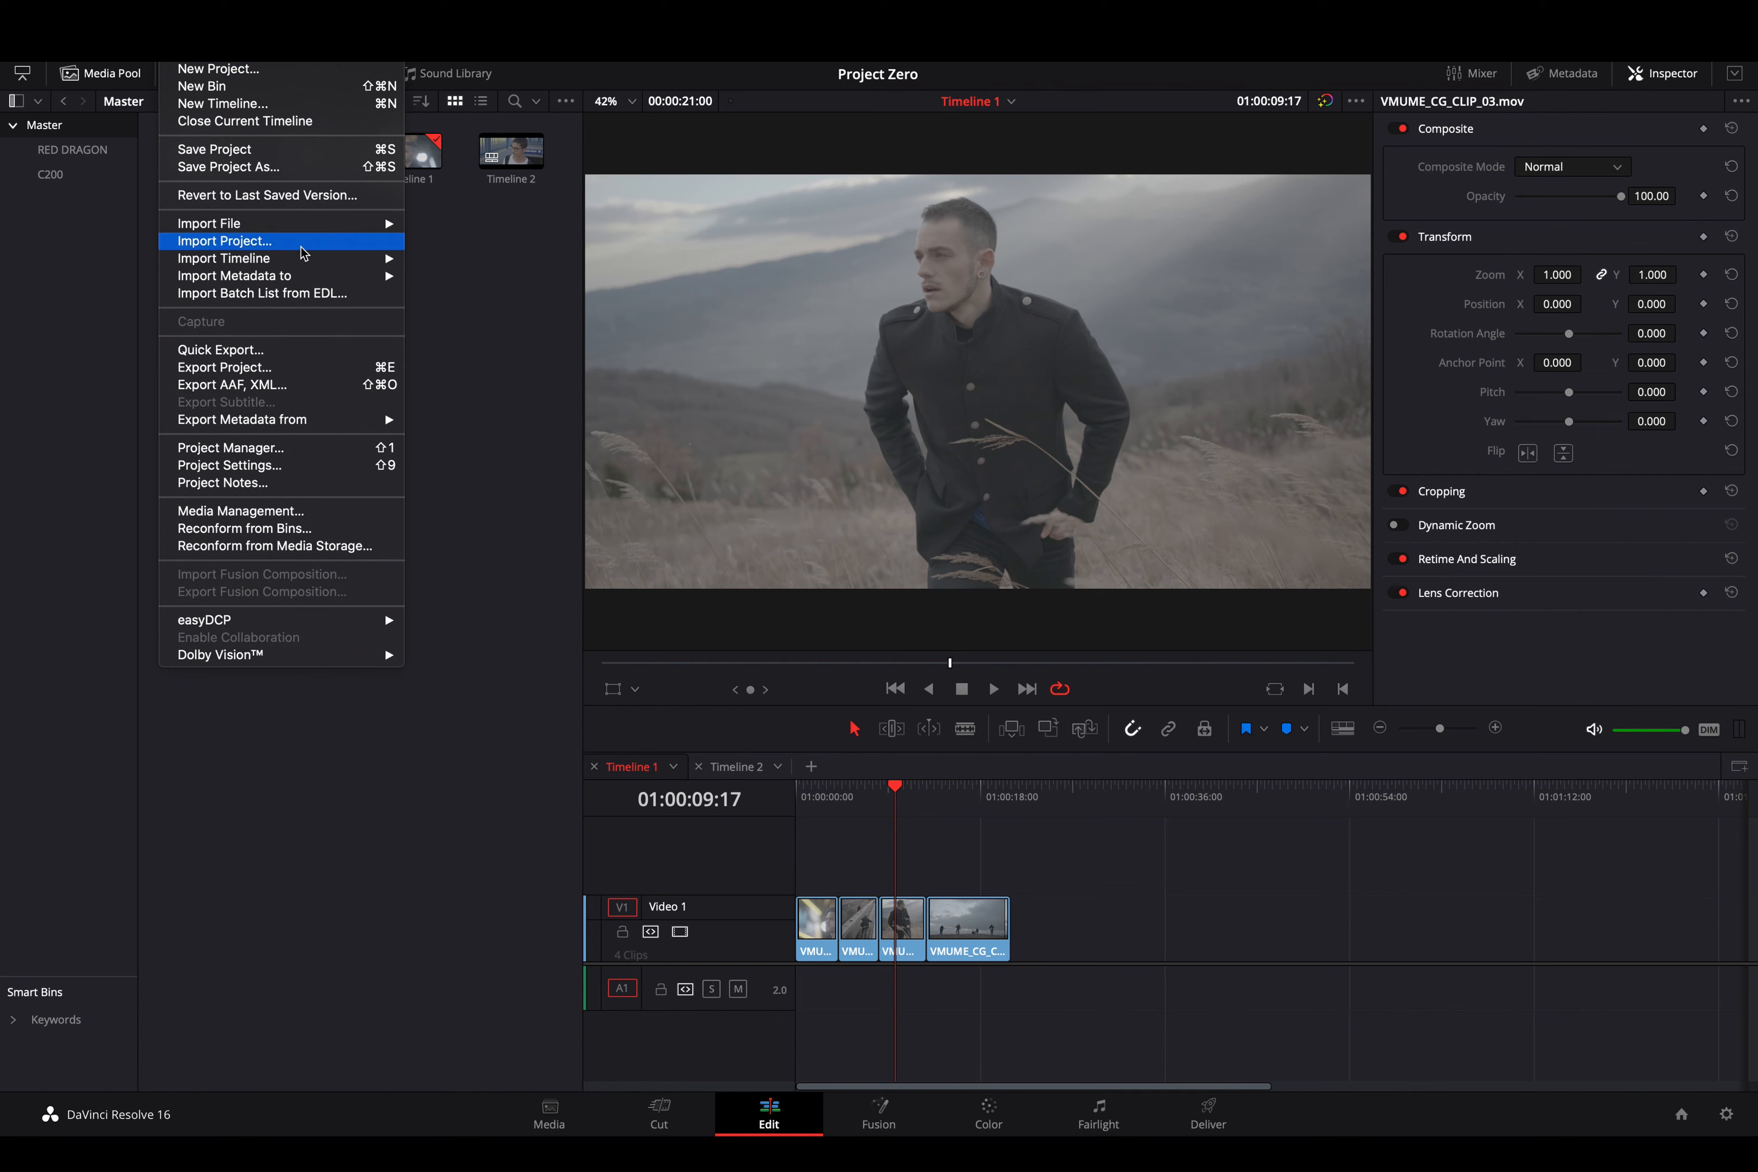
- Open the Import AAF, EDL, XML file browser from File > Import Timeline
mouse_move(305, 261)
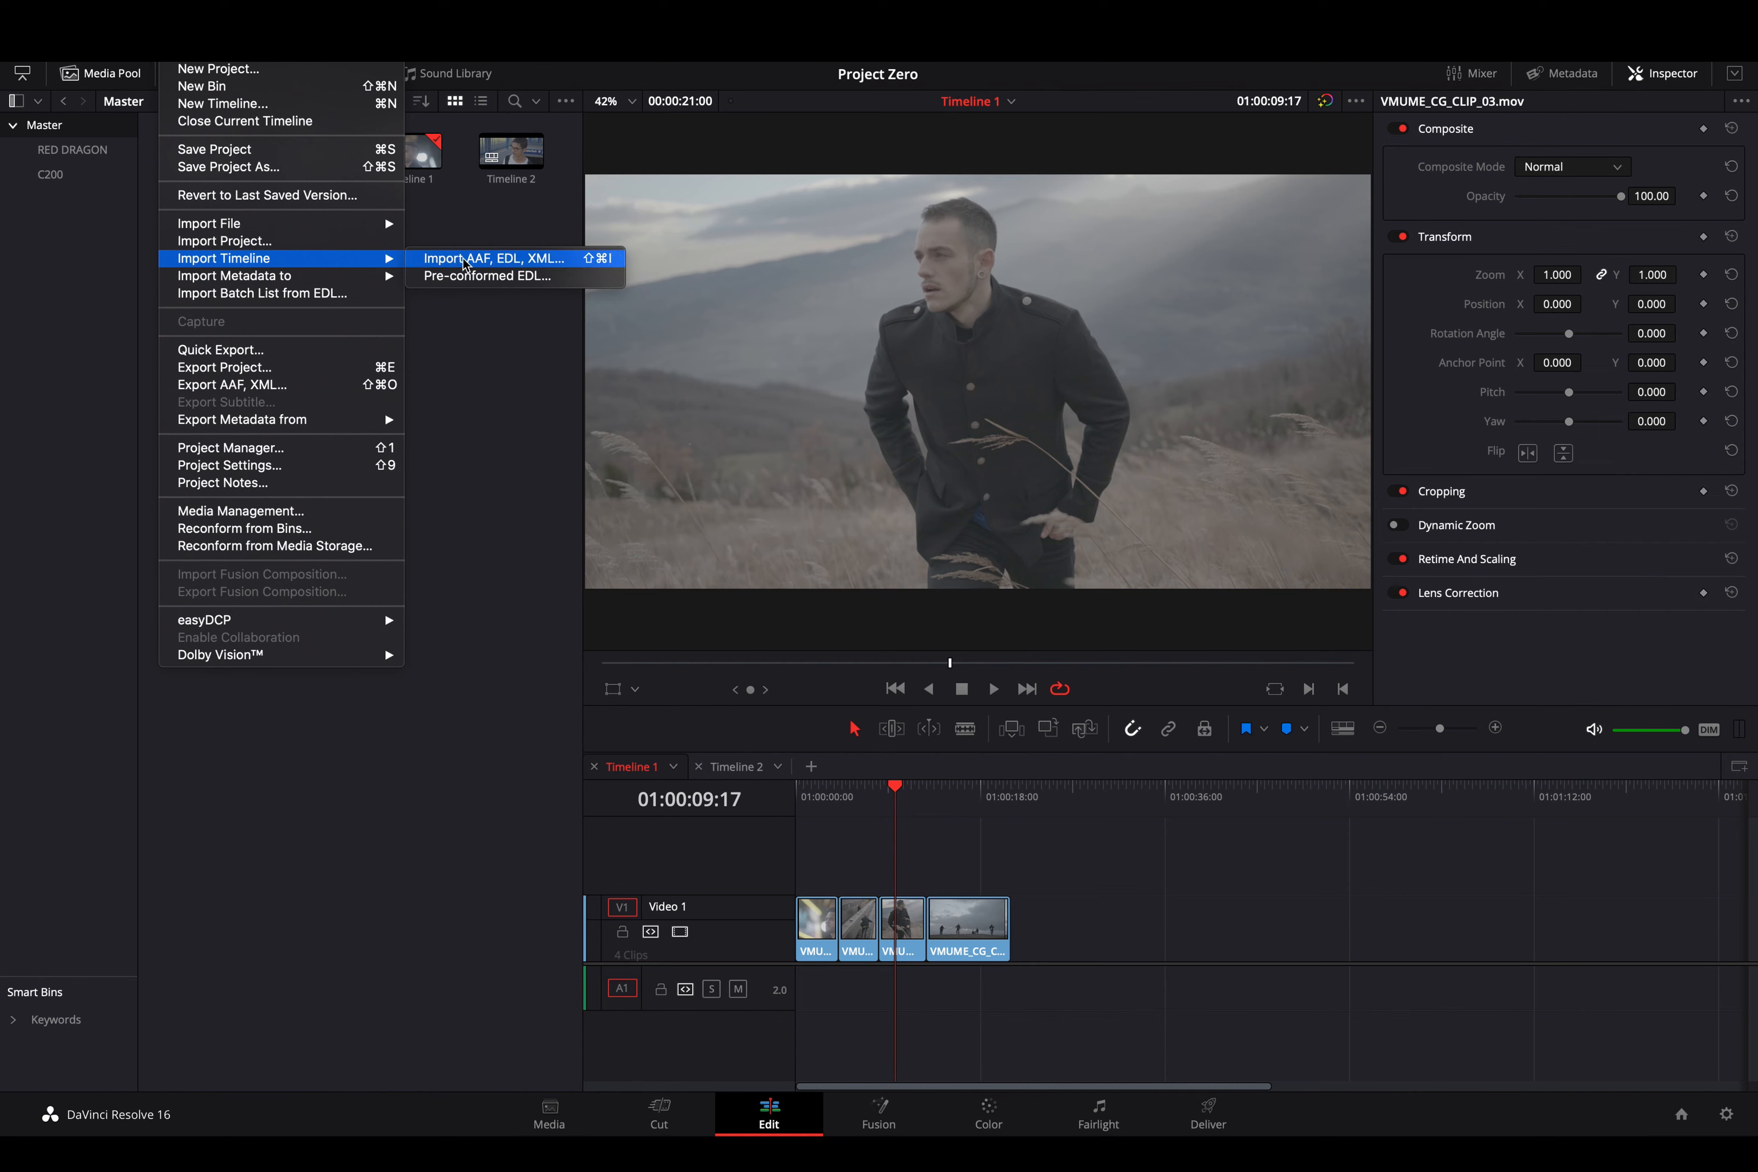
click(573, 265)
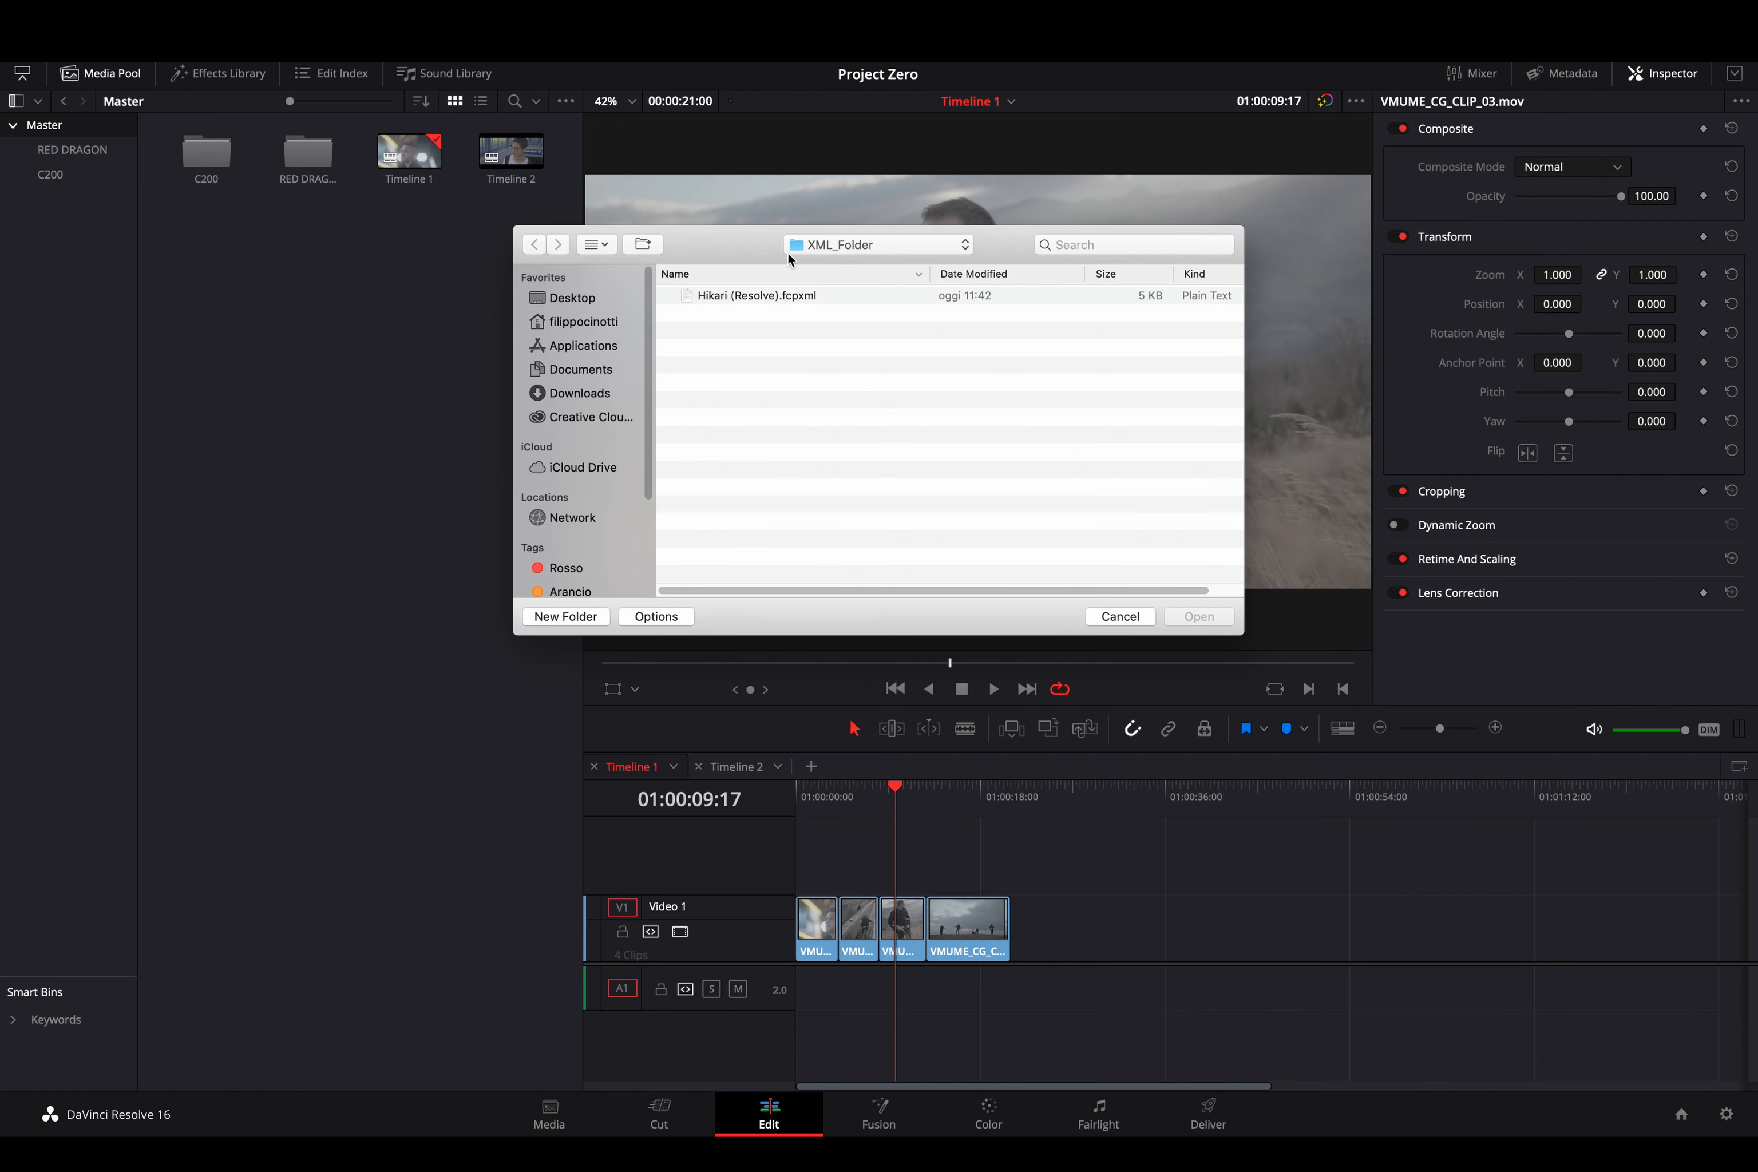
- Browse from the Desktop to Folder 01 - Hikari's XML_Folder and open Hikari (Resolve).fcpxml
click(595, 300)
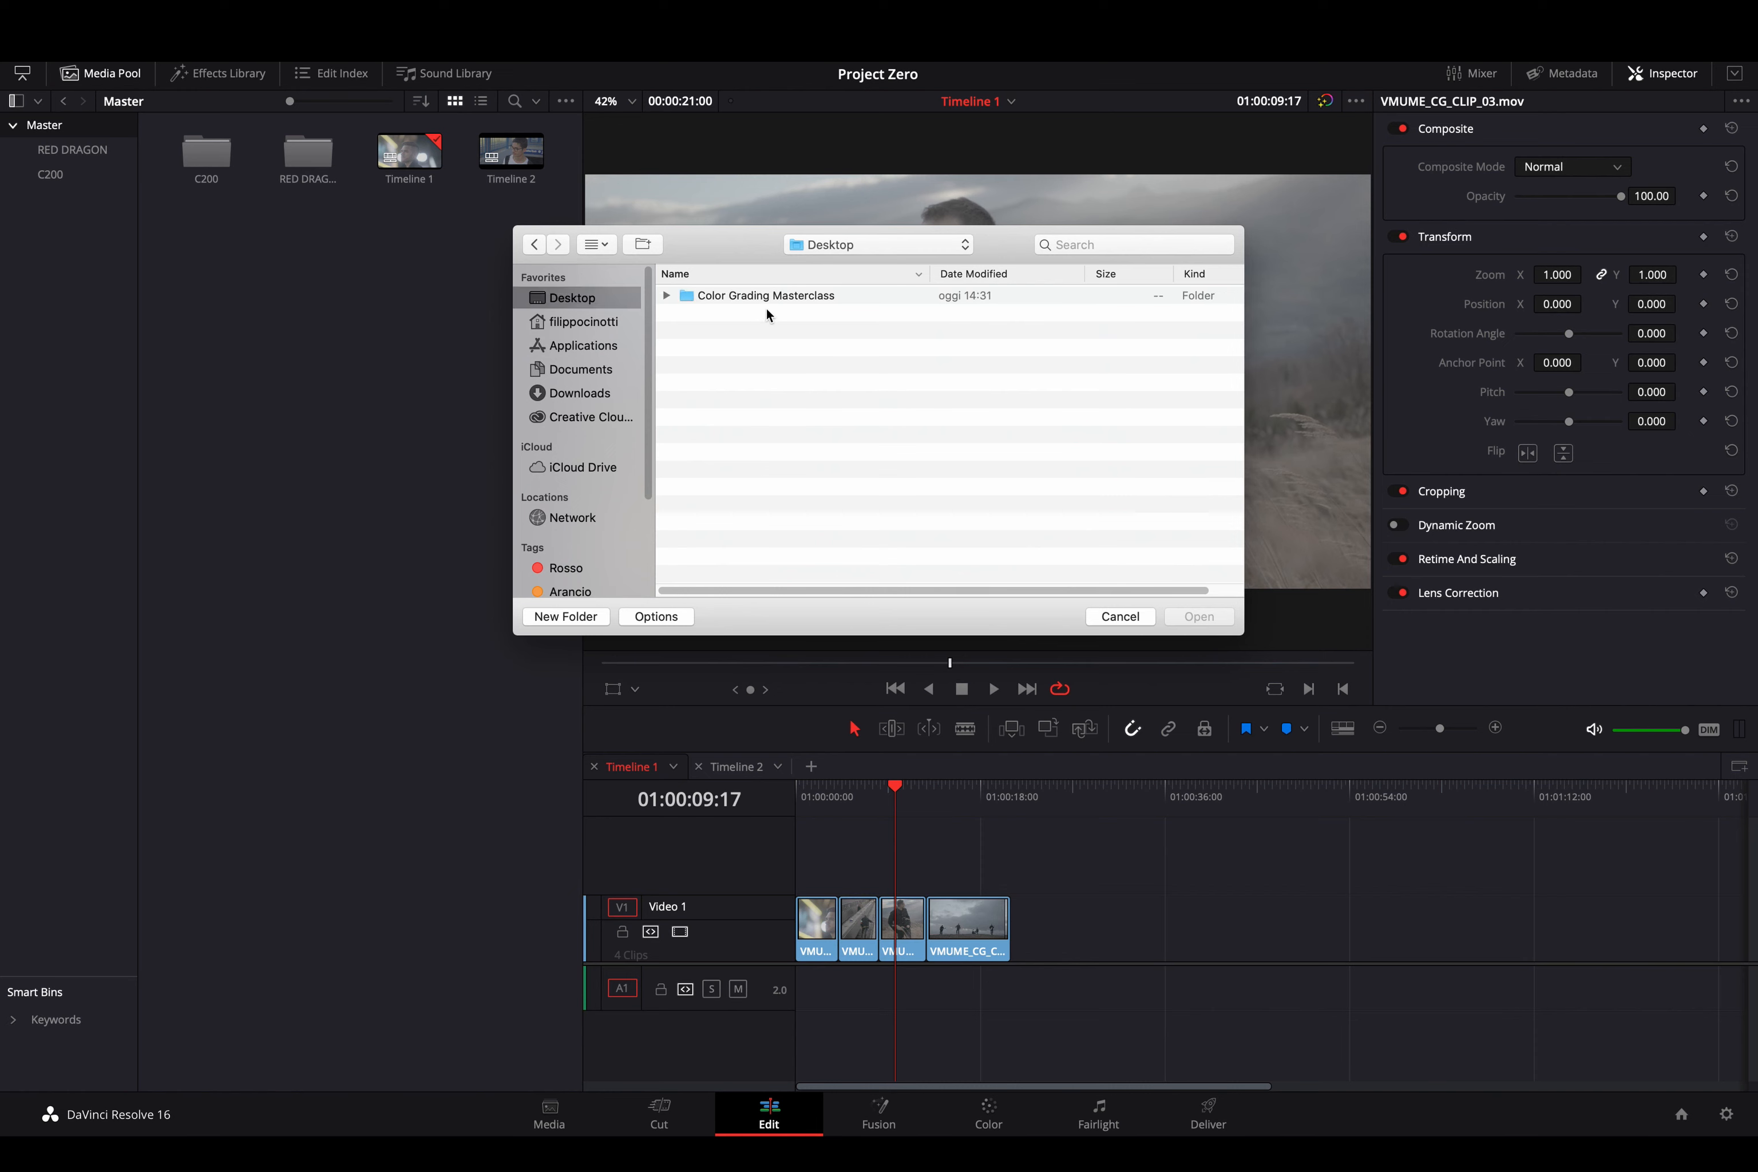
double_click(751, 296)
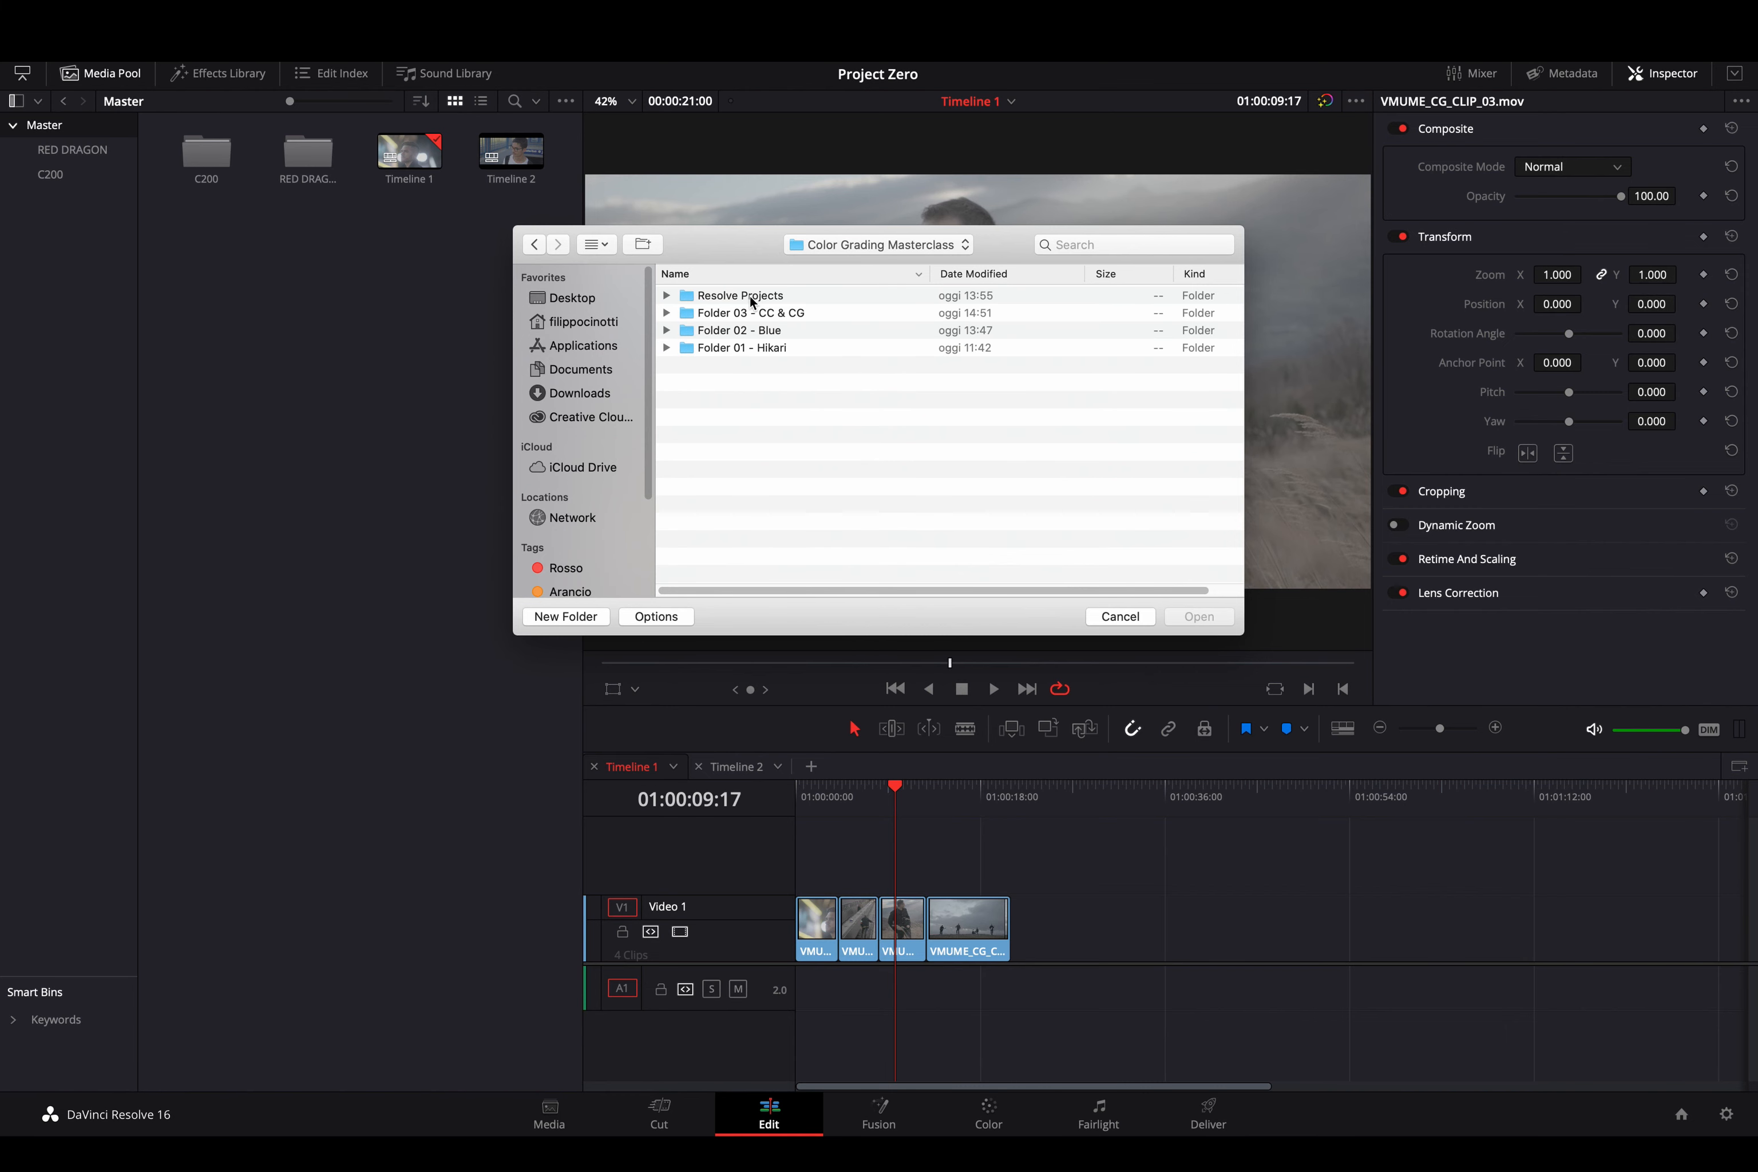
double_click(758, 347)
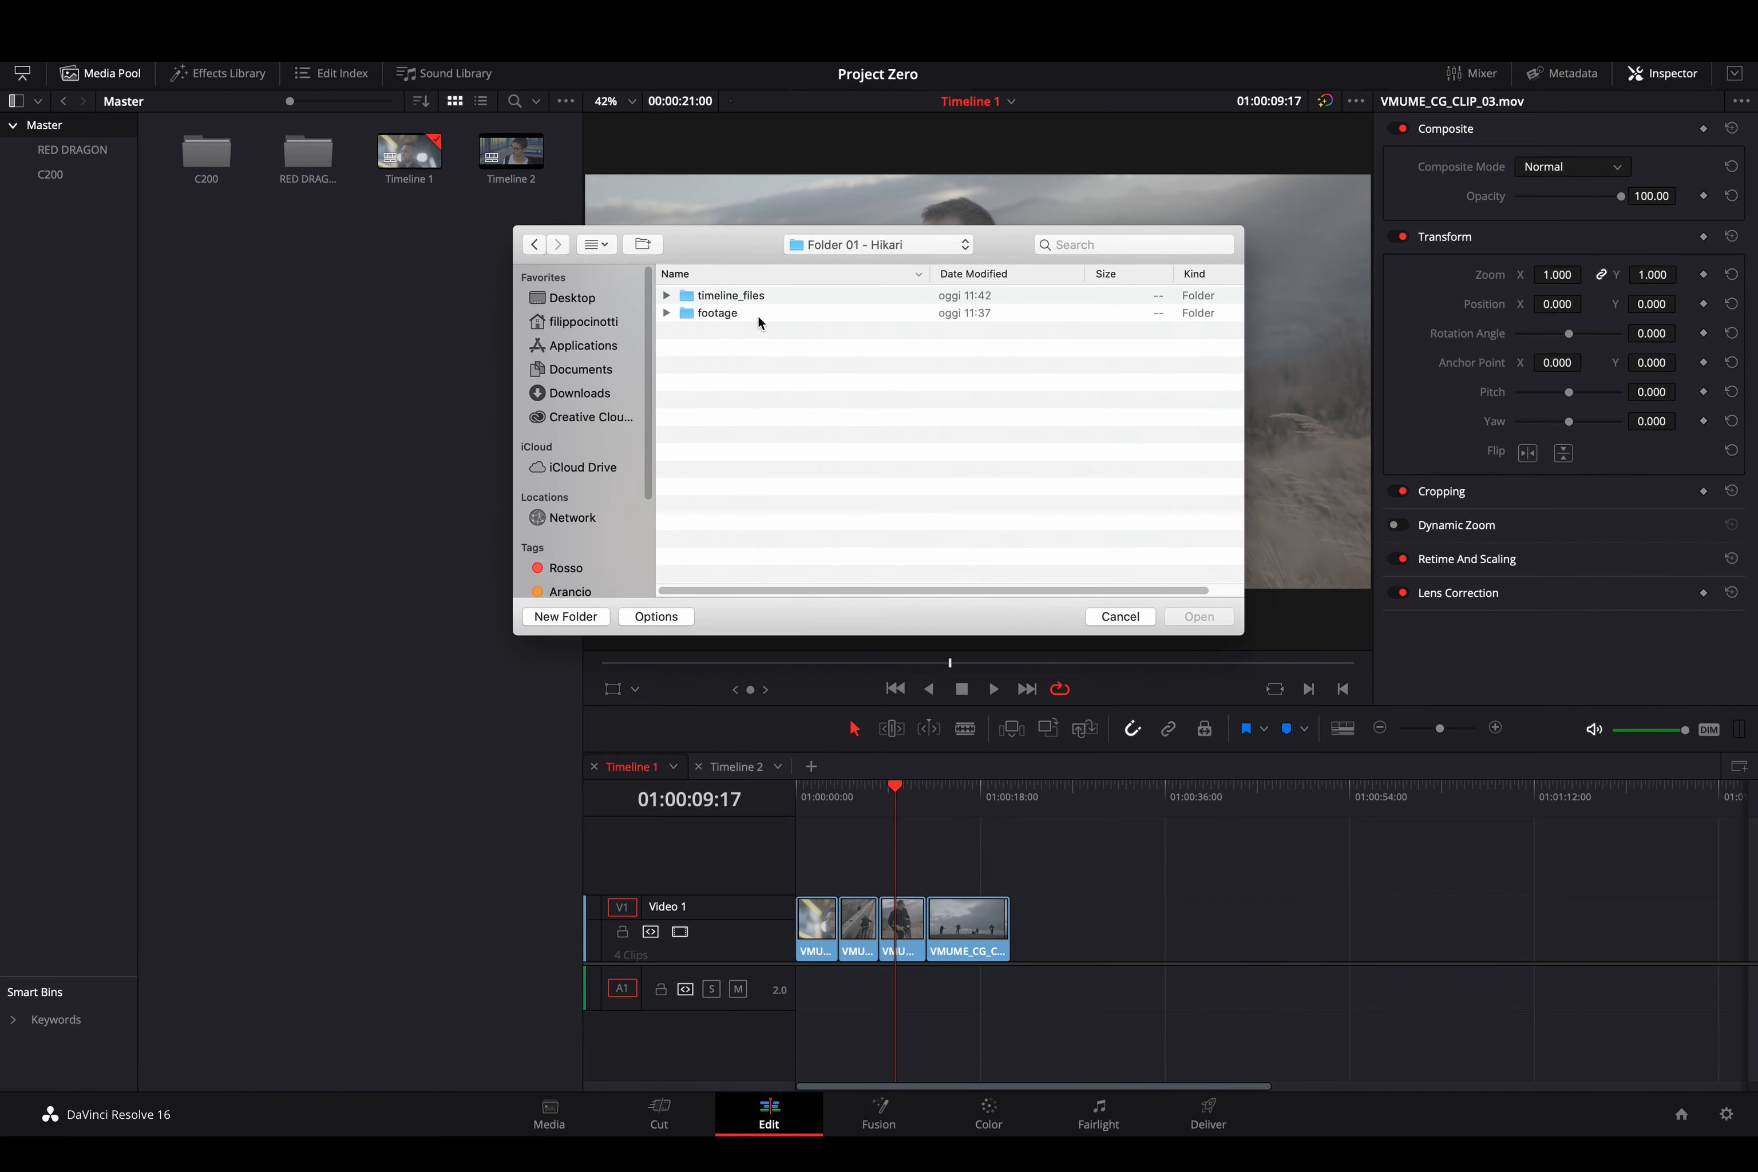
double_click(728, 296)
double_click(727, 297)
click(726, 297)
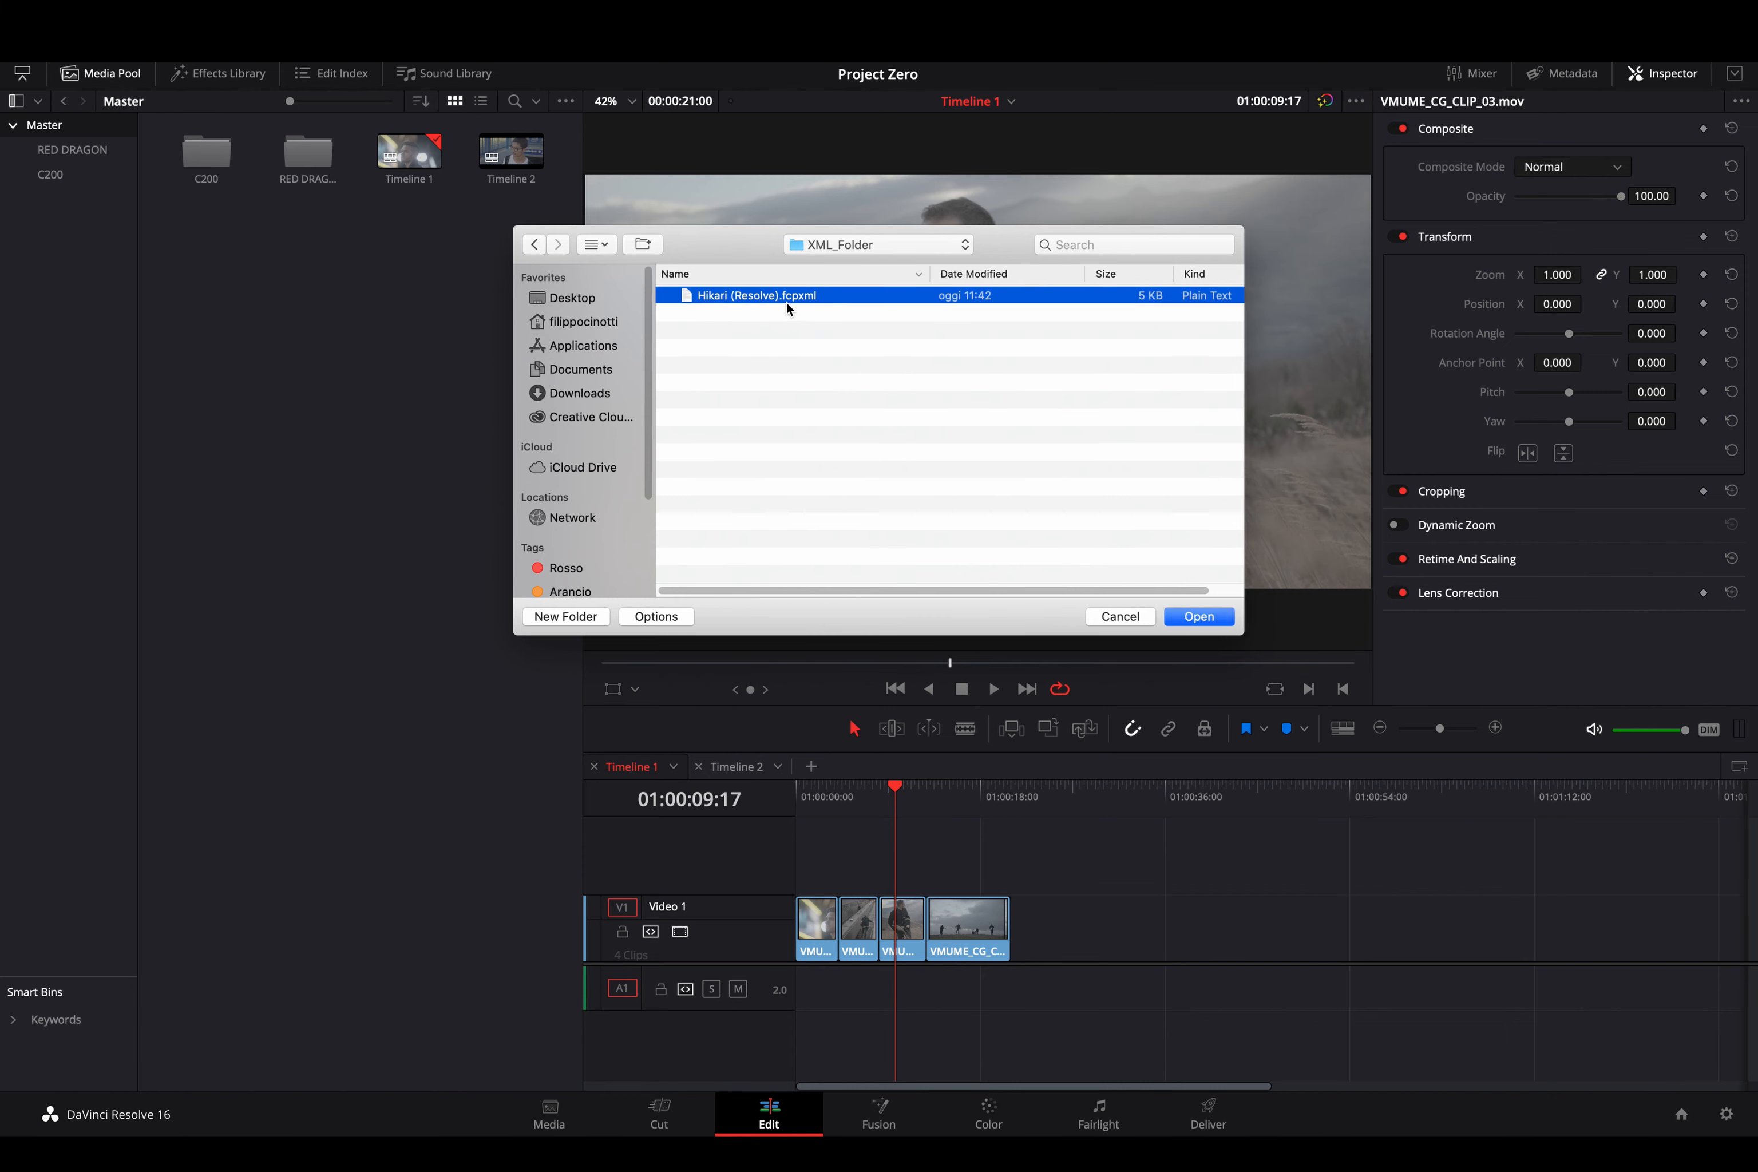
click(1201, 619)
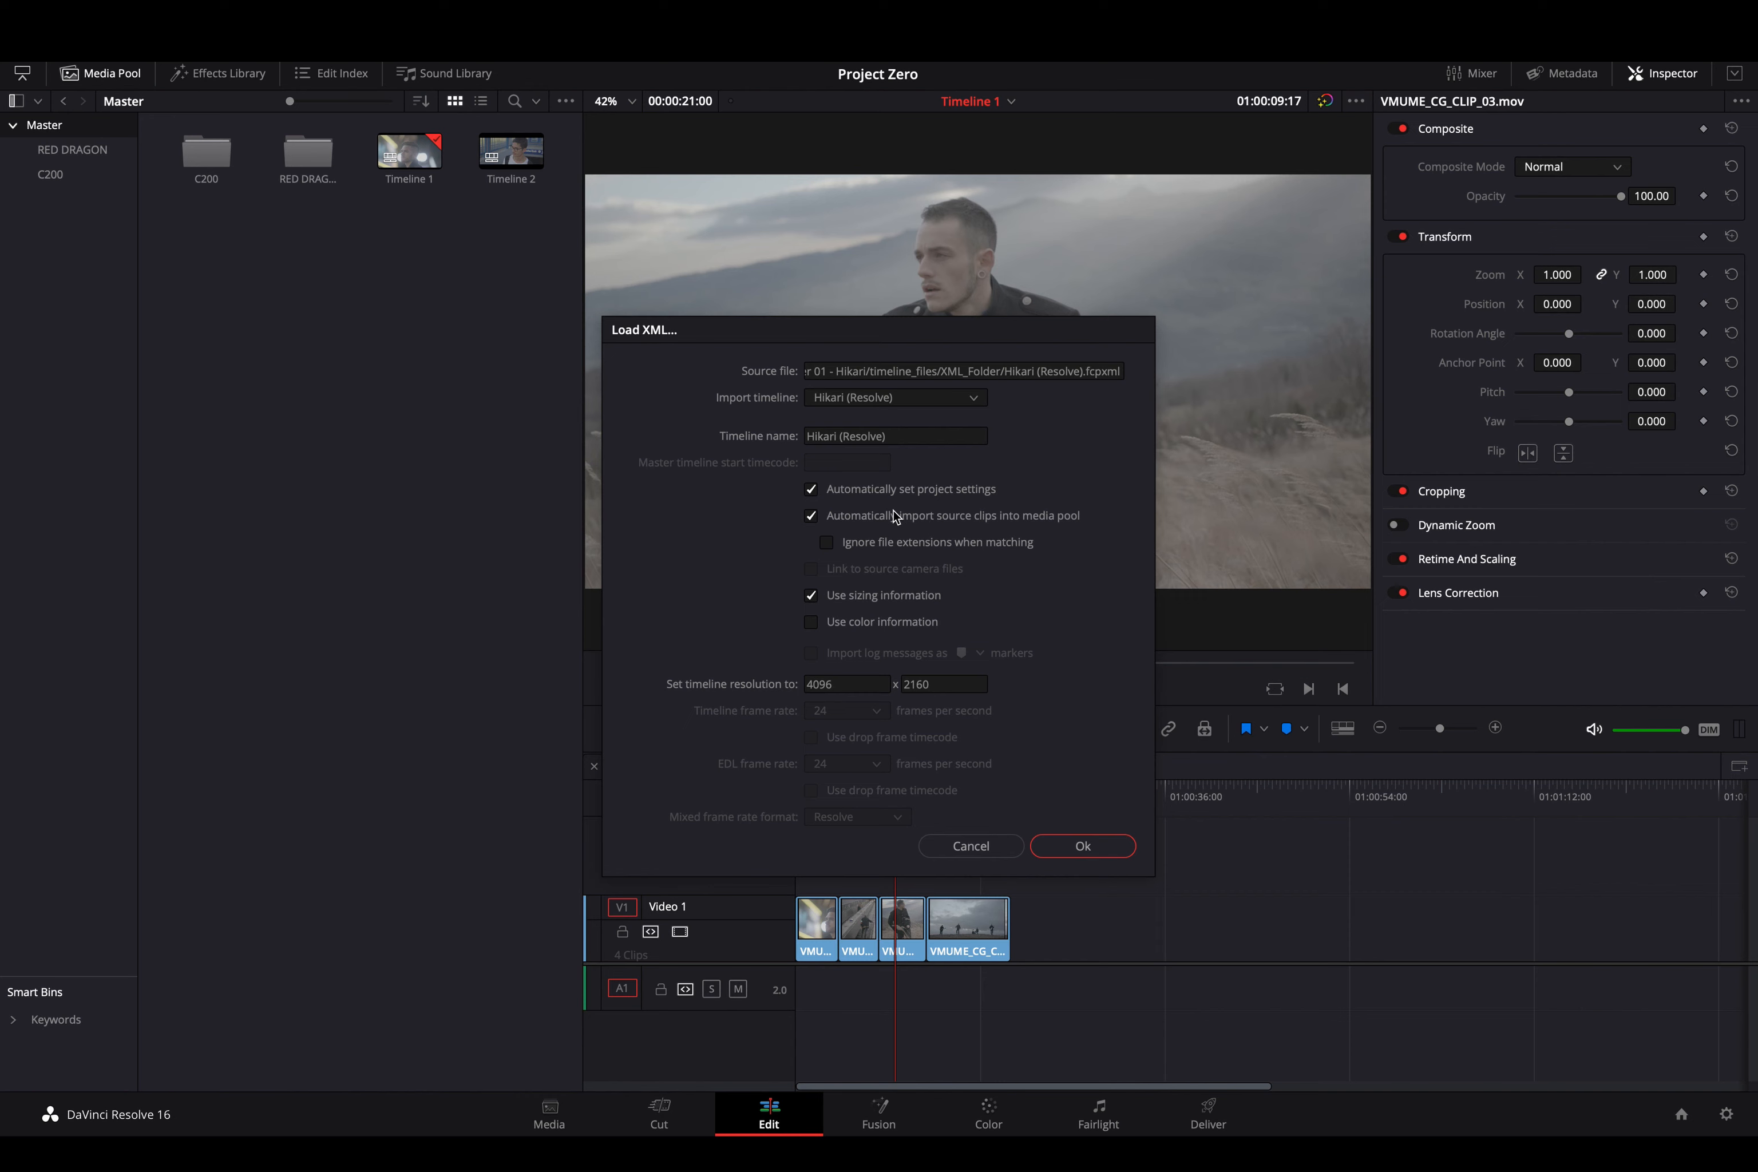
- Load the XML at 4096 x 2160 with automatic source clip import left enabled
click(811, 516)
click(827, 516)
click(1067, 848)
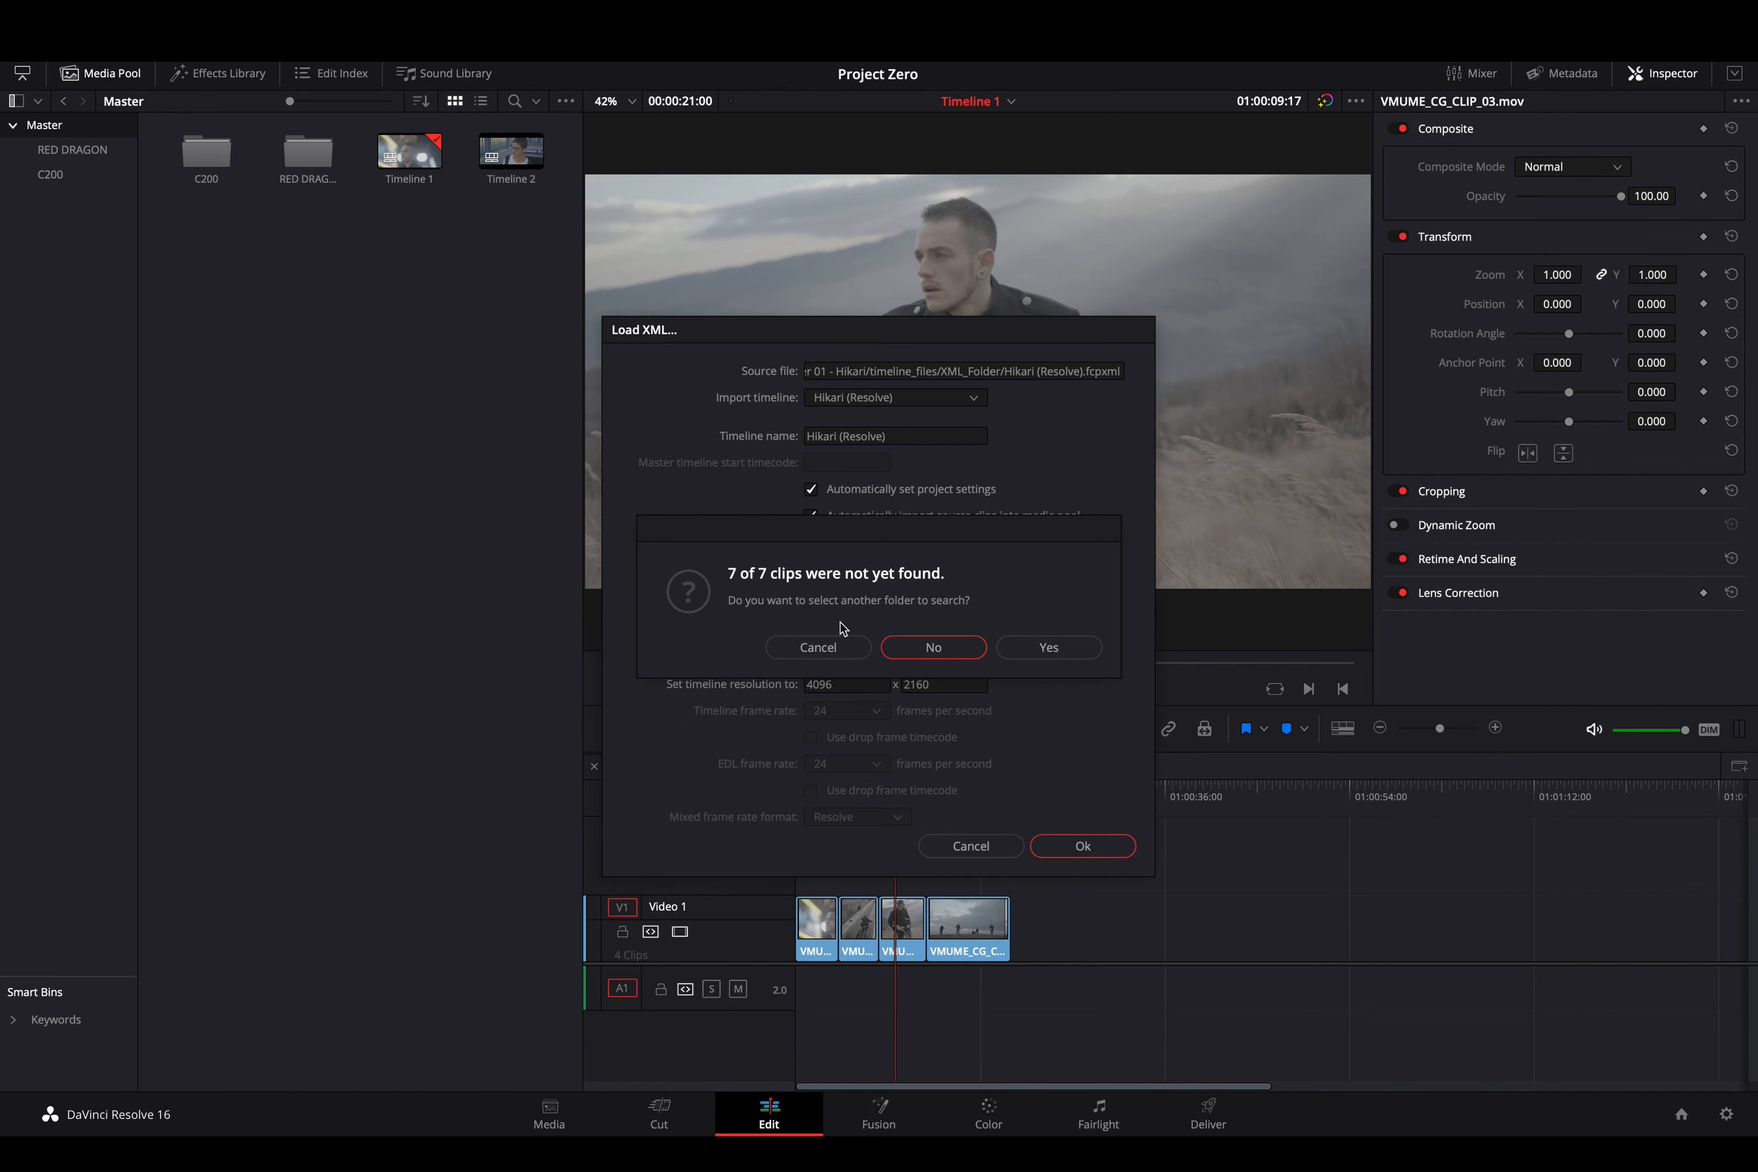
- Search another folder and link the 7 clips from Desktop > Color Grading Masterclass > Folder 01 - Hikari > footage
click(1050, 647)
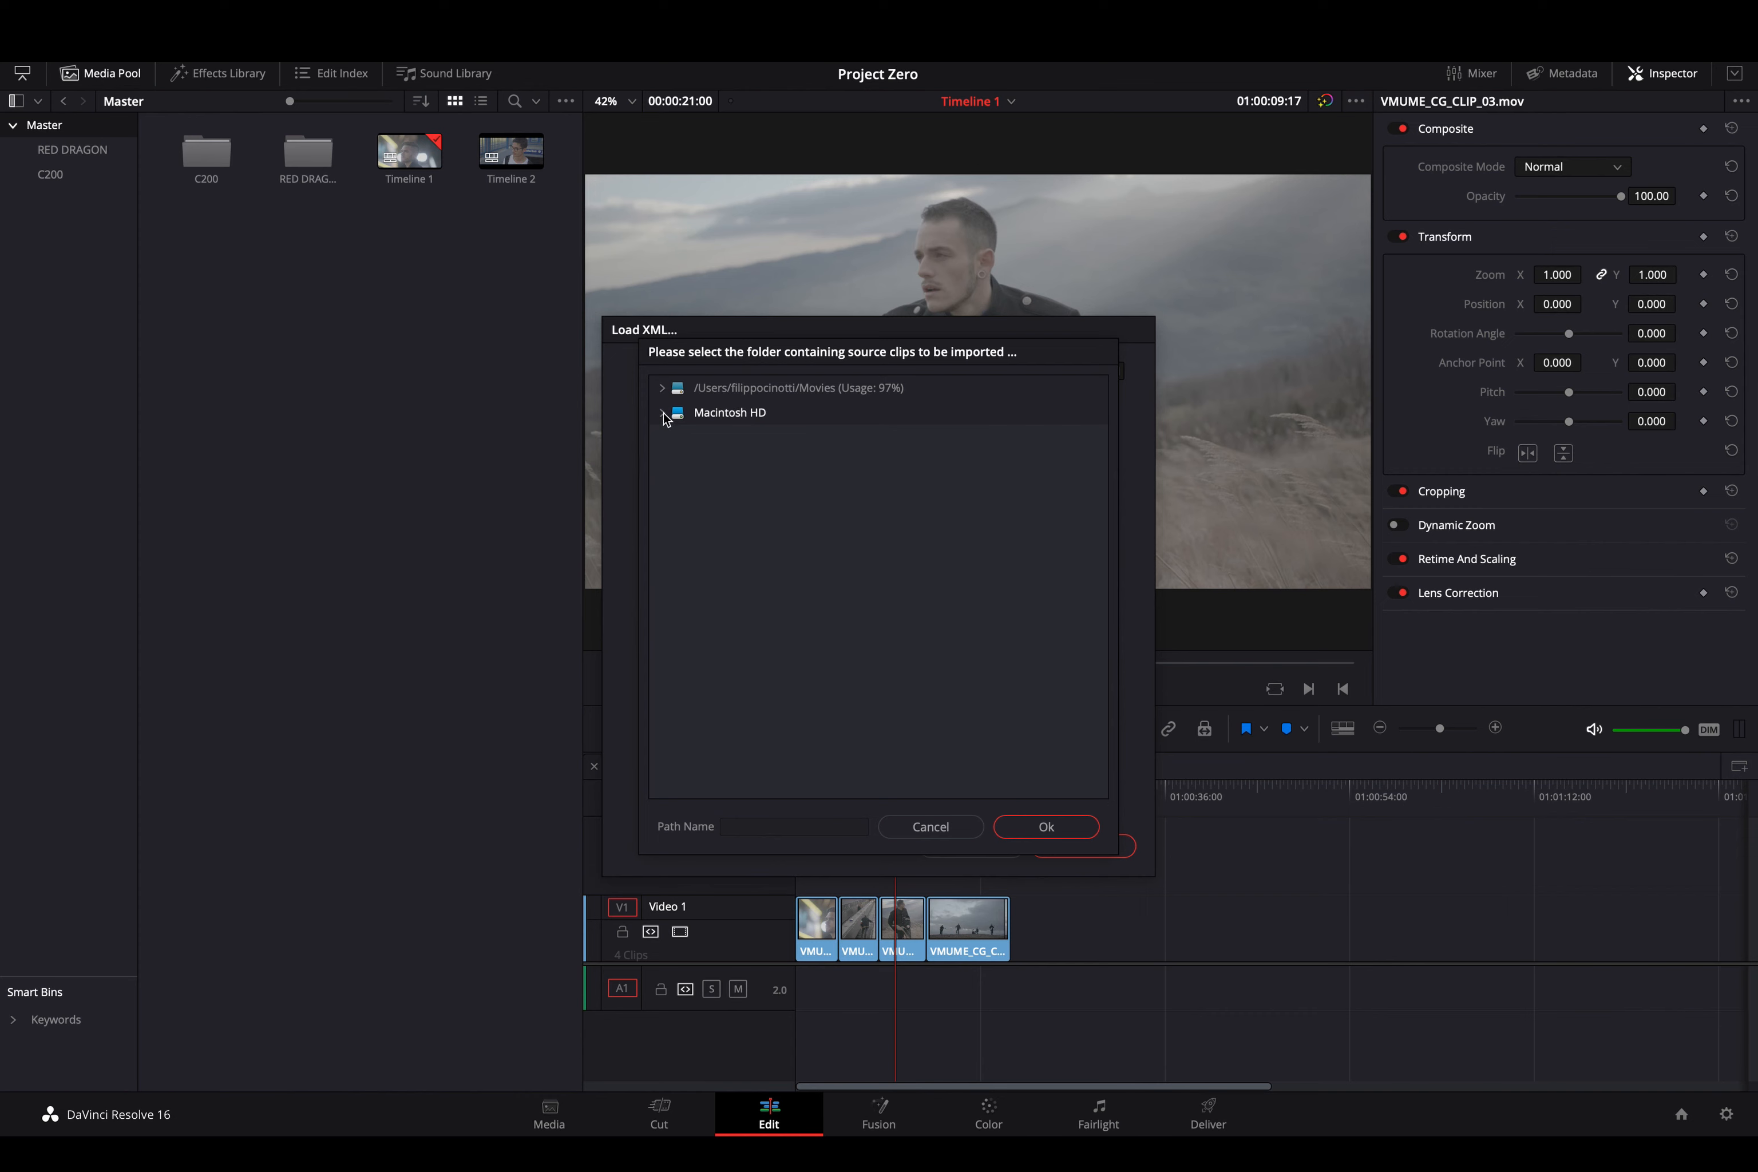
click(662, 412)
click(675, 512)
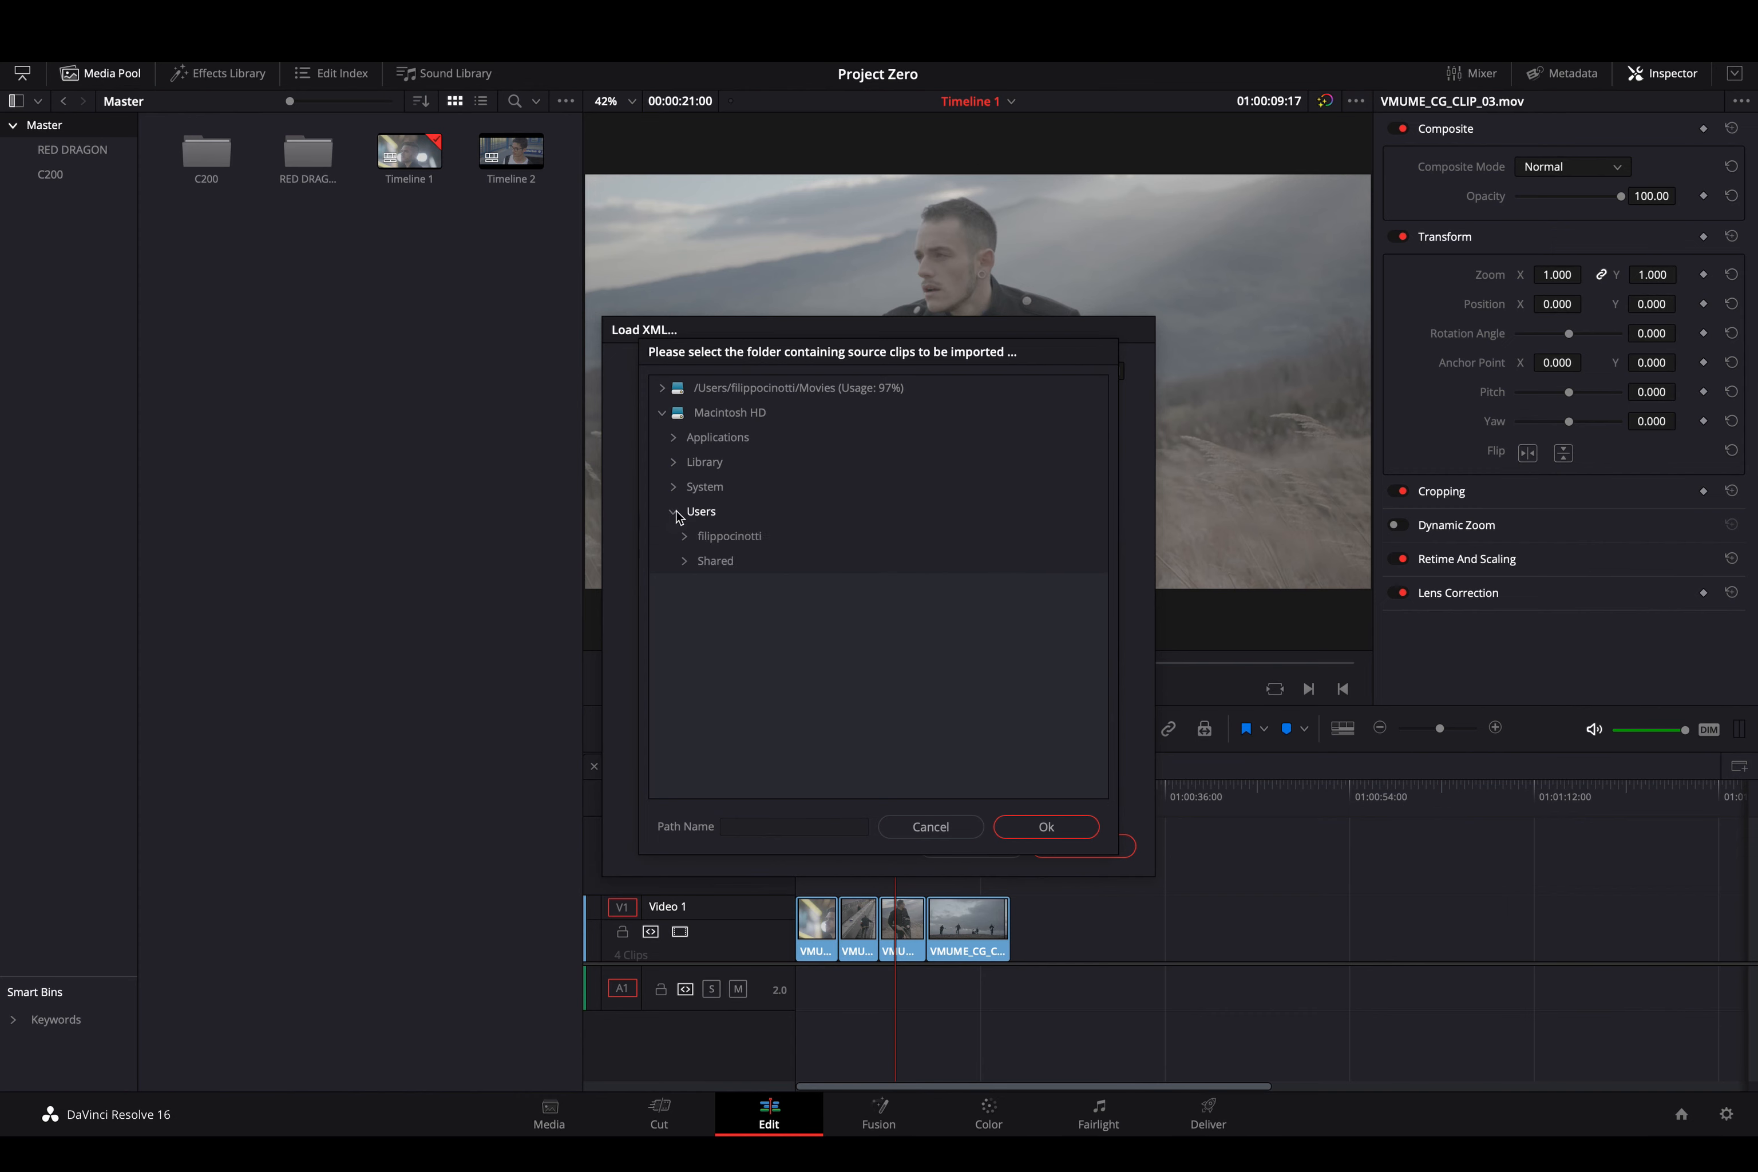
click(684, 536)
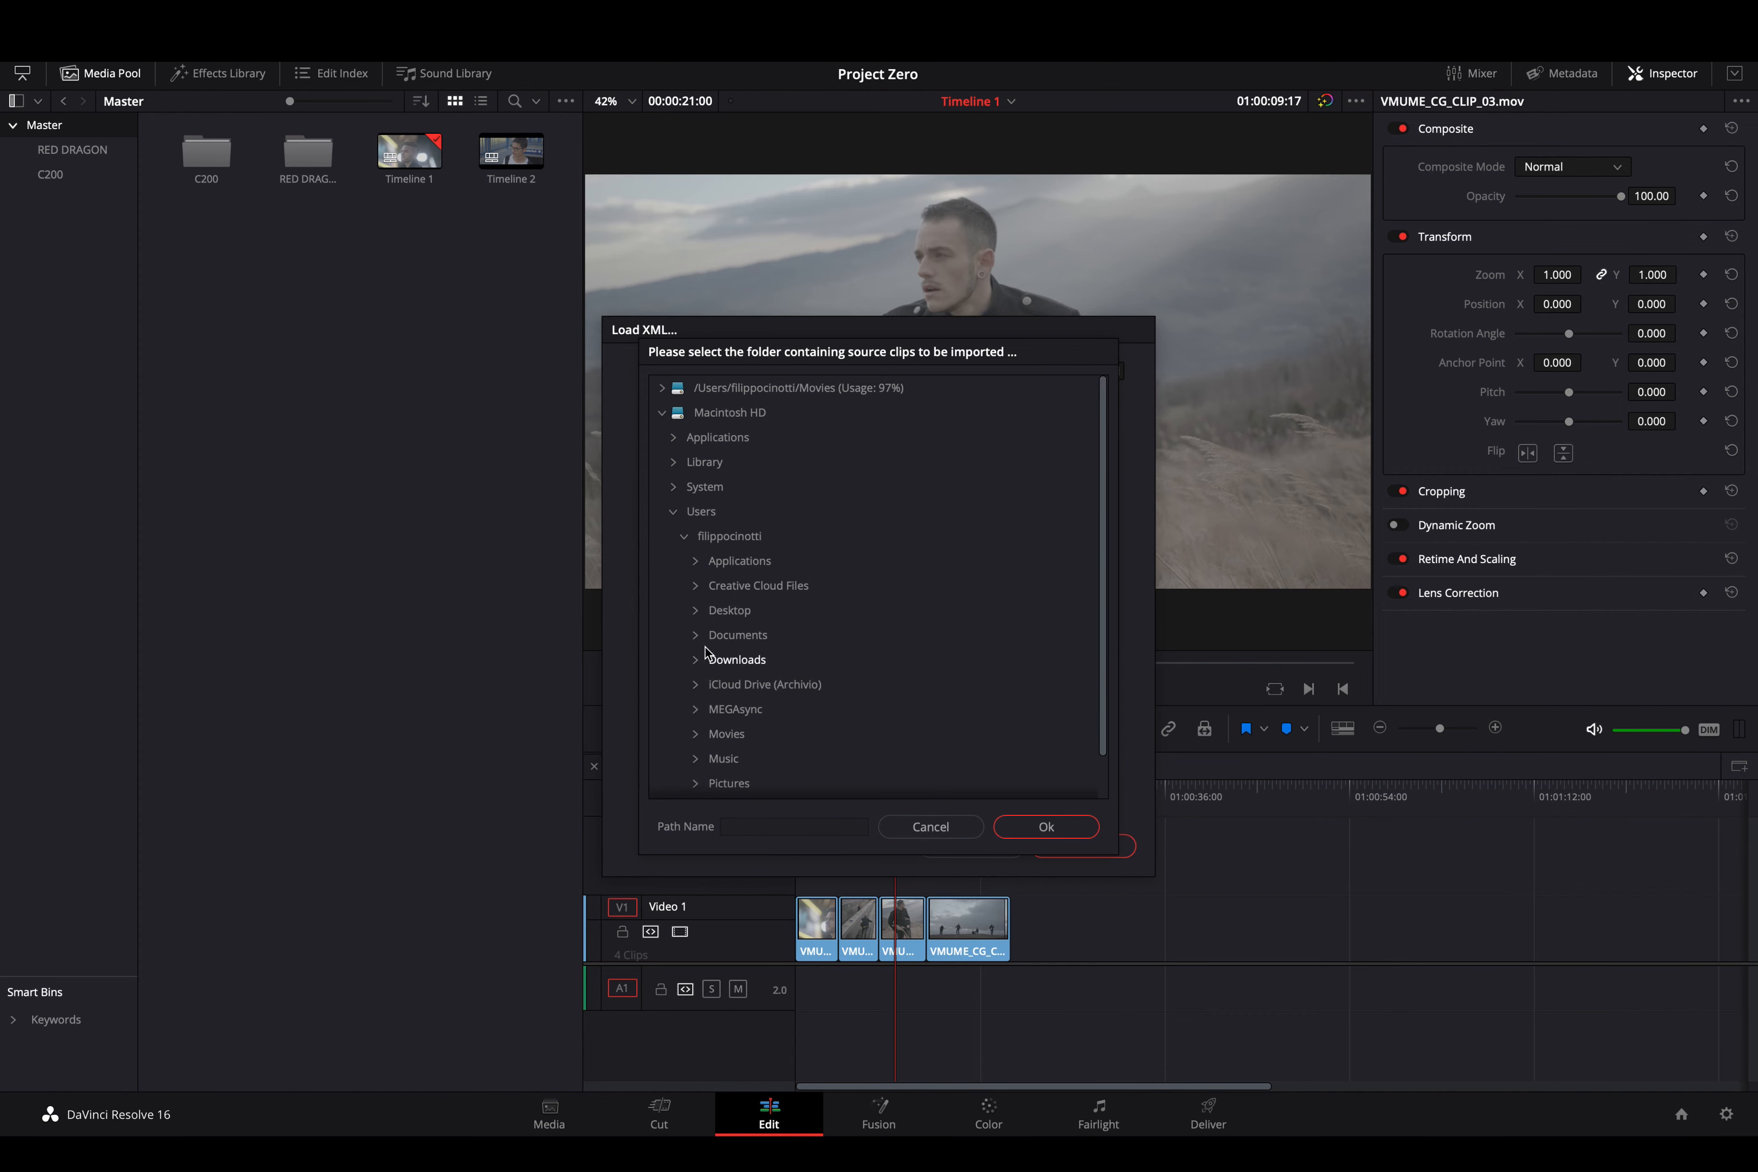
click(696, 610)
click(708, 636)
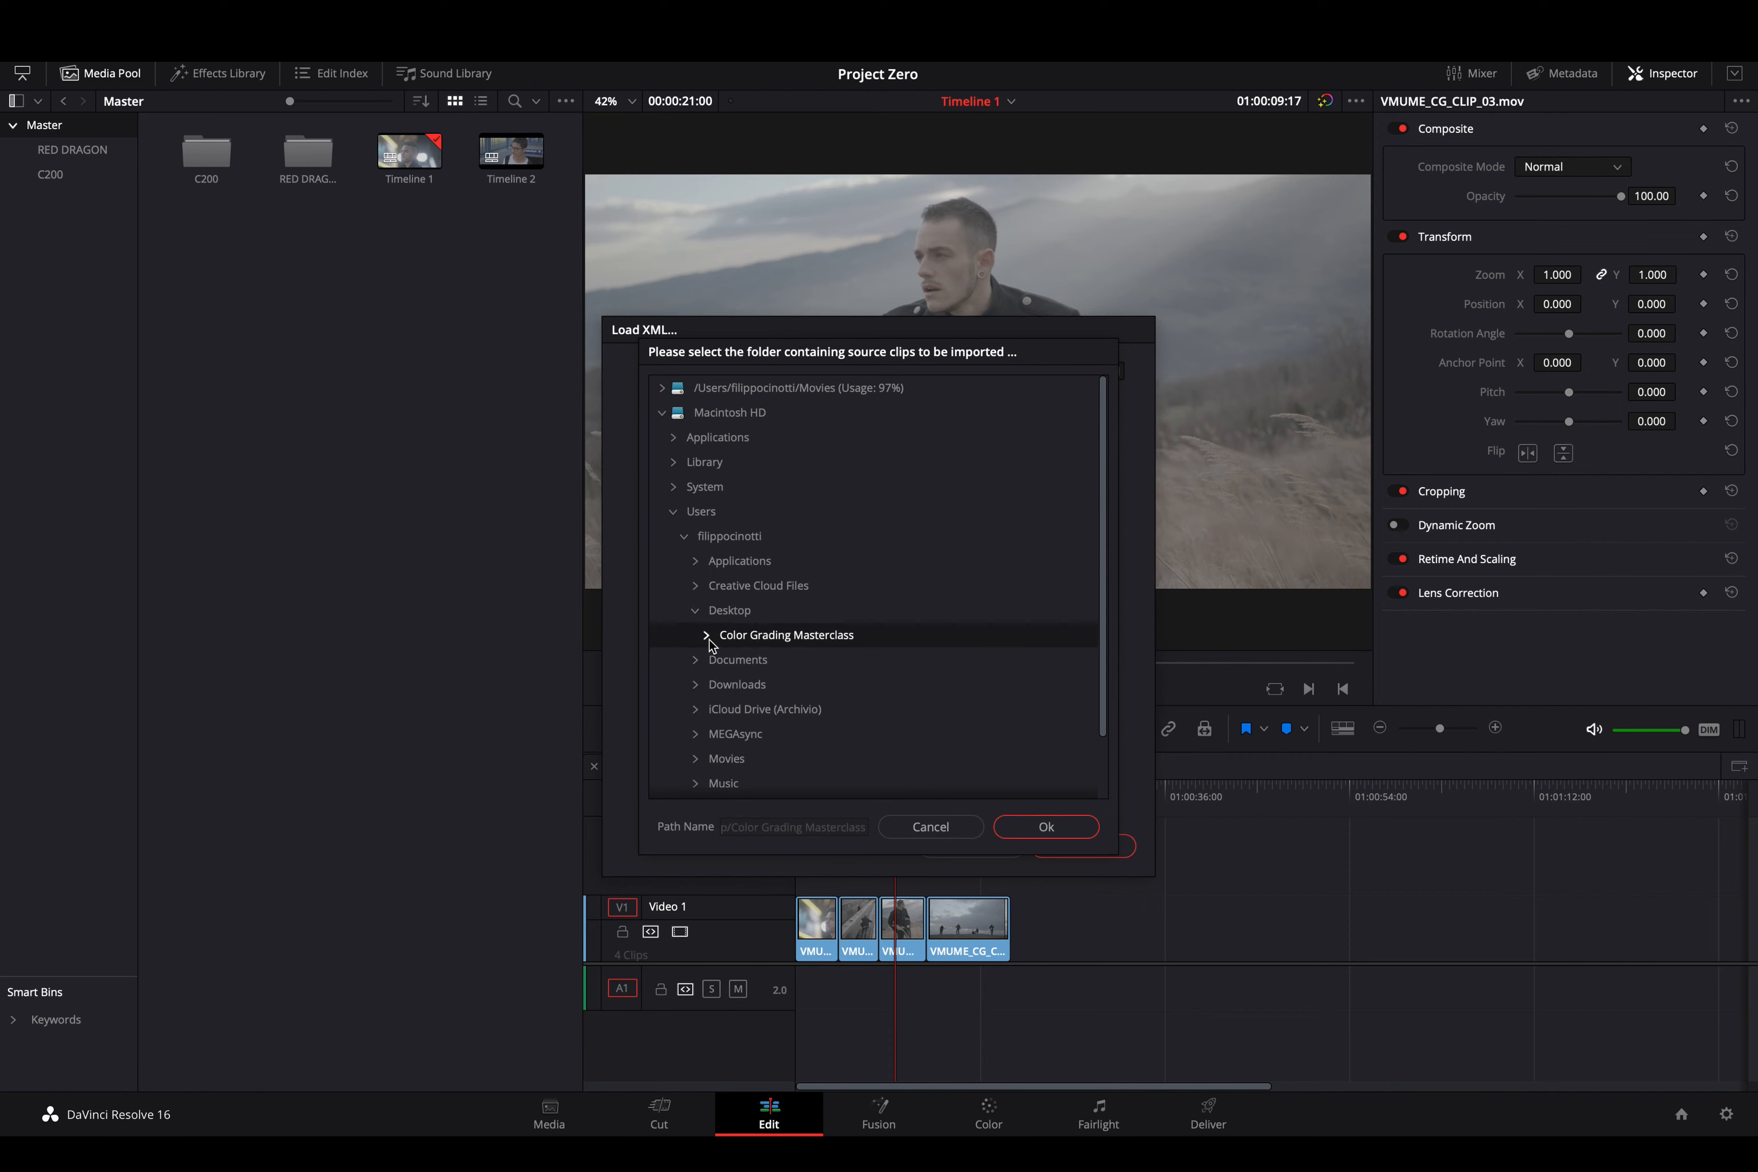
click(708, 636)
click(717, 659)
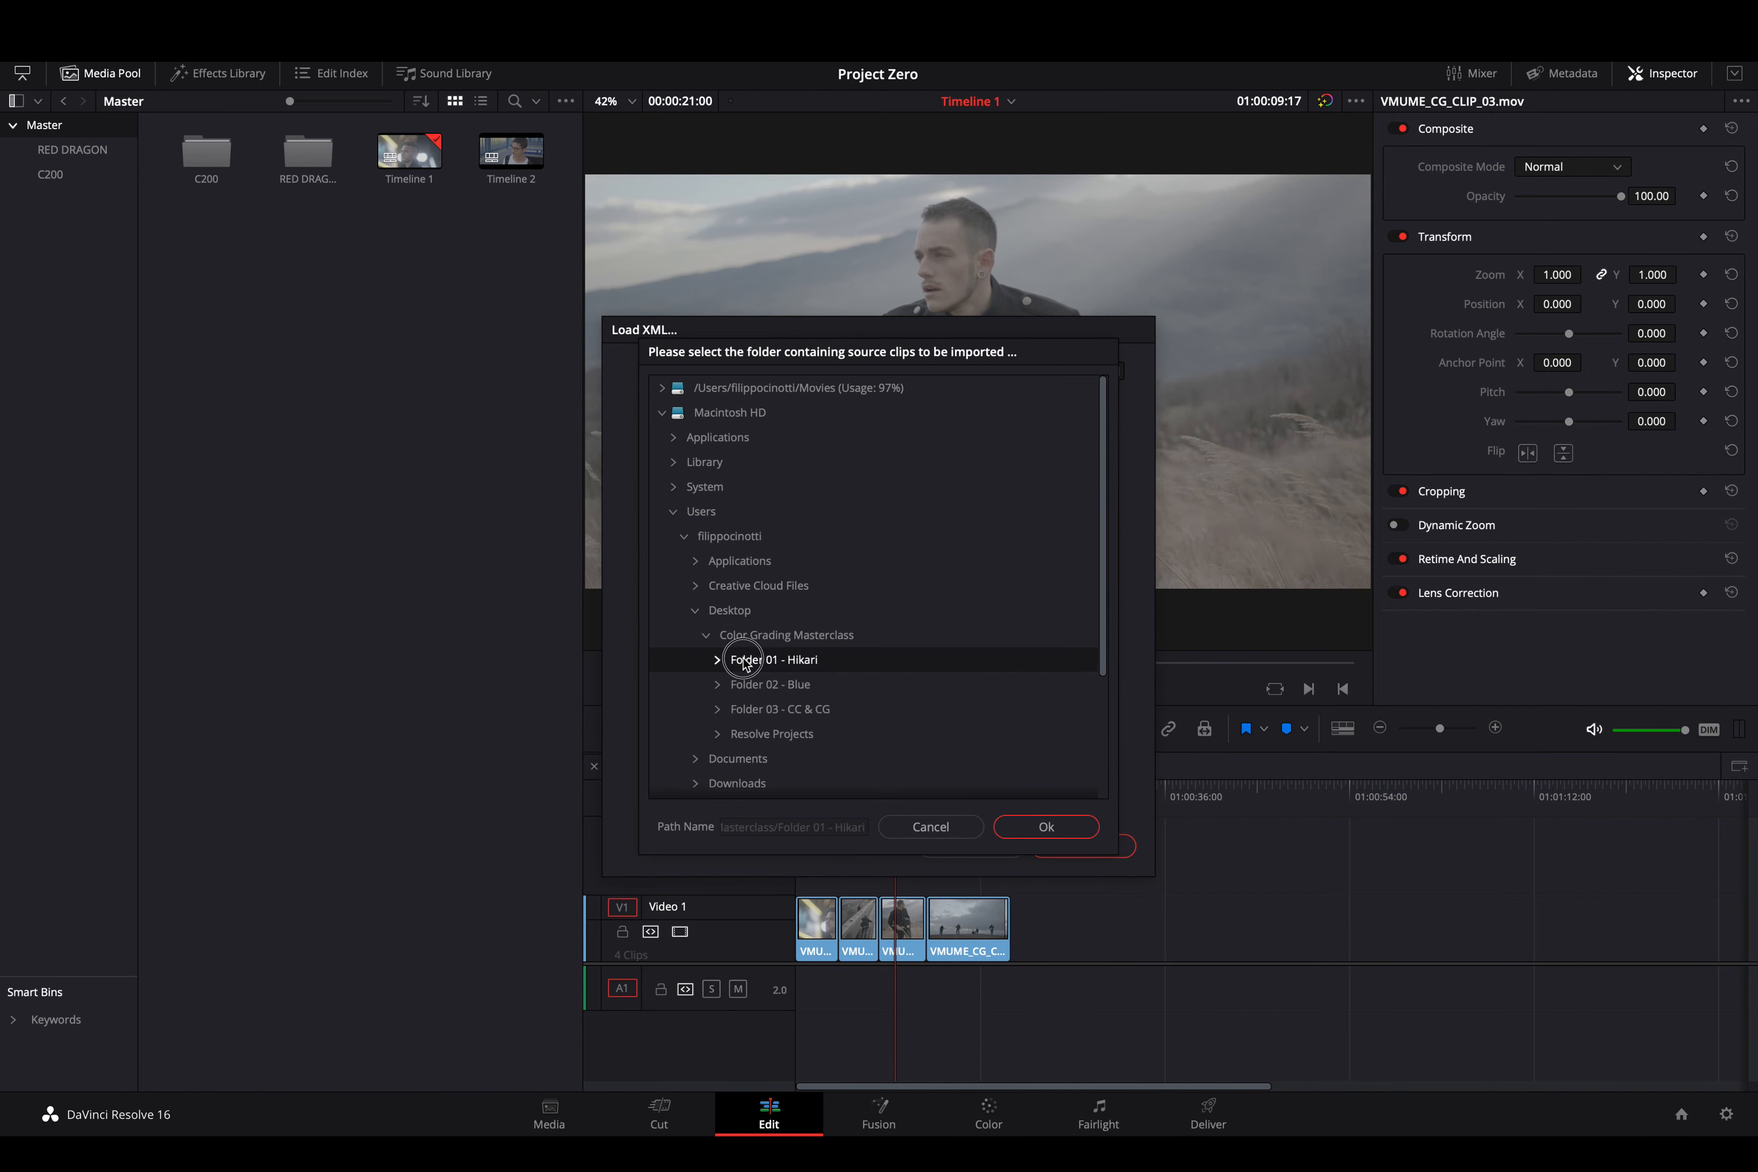
click(717, 659)
click(753, 688)
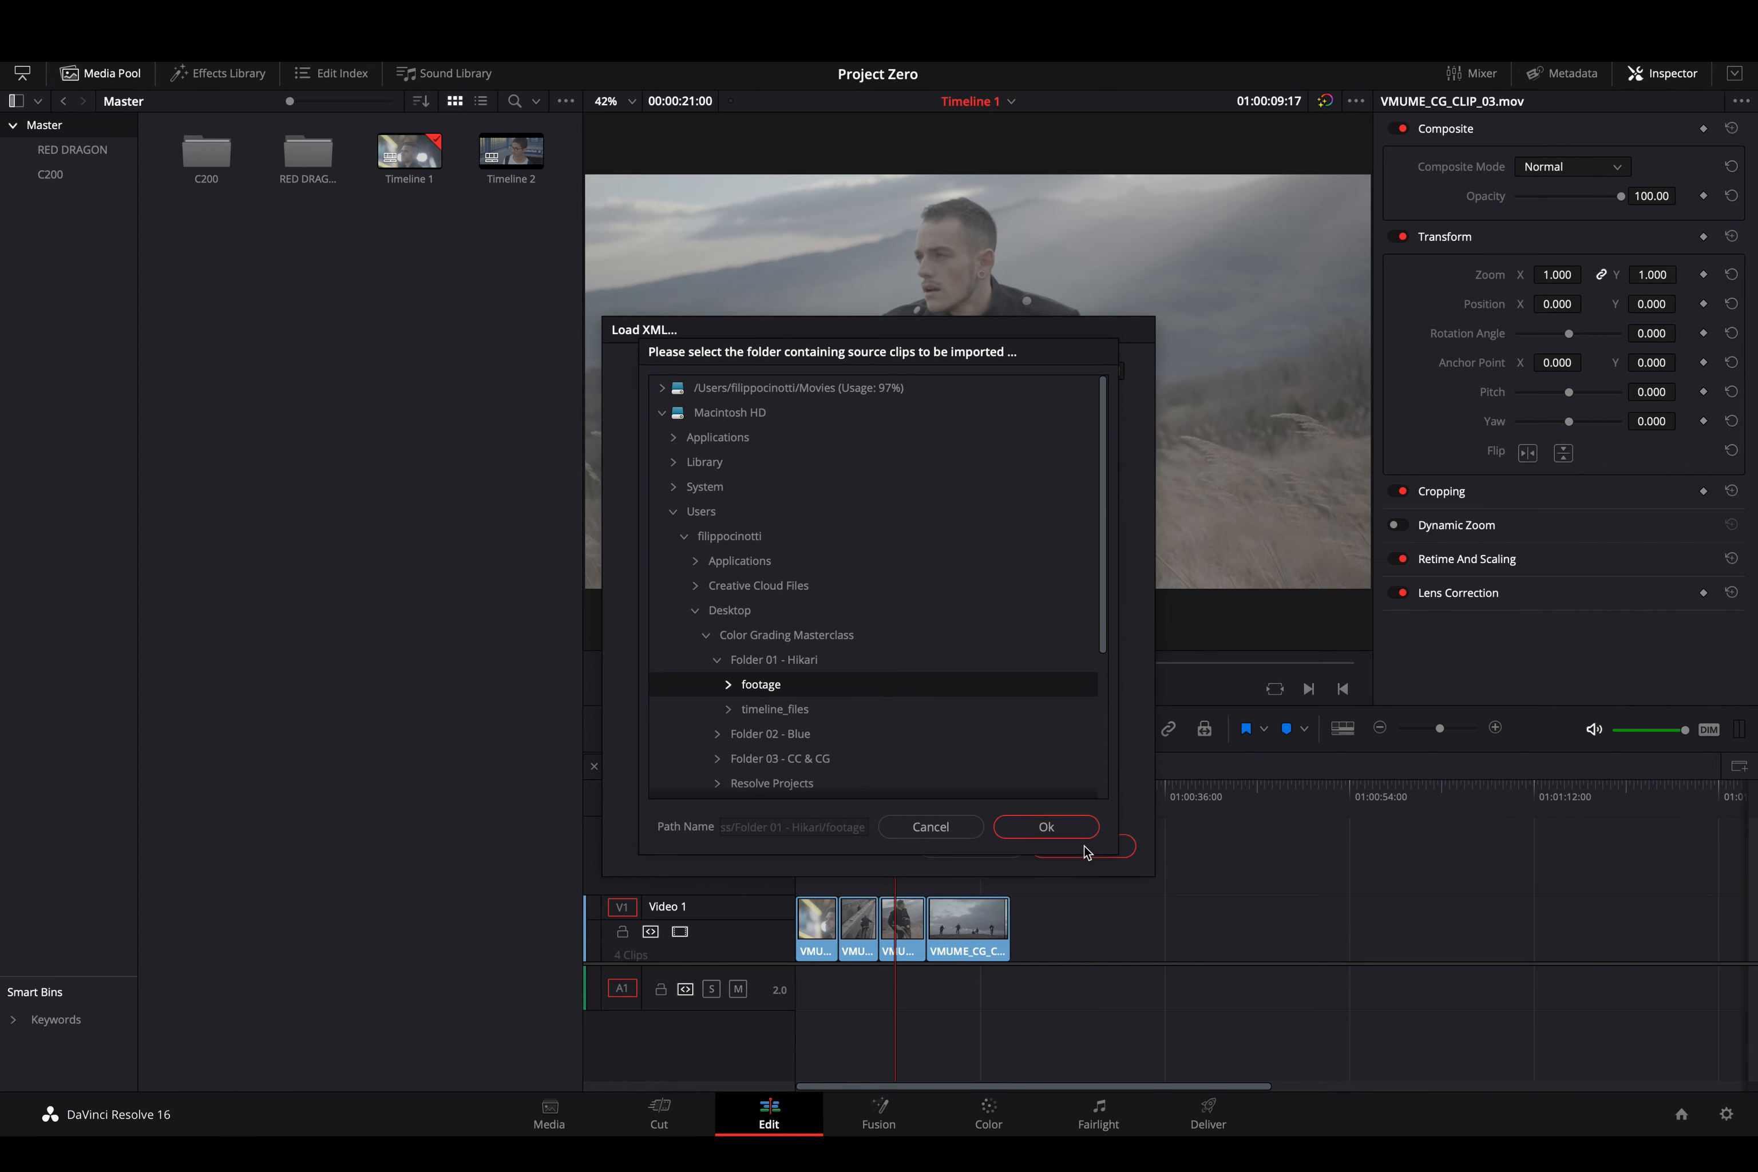
click(1068, 830)
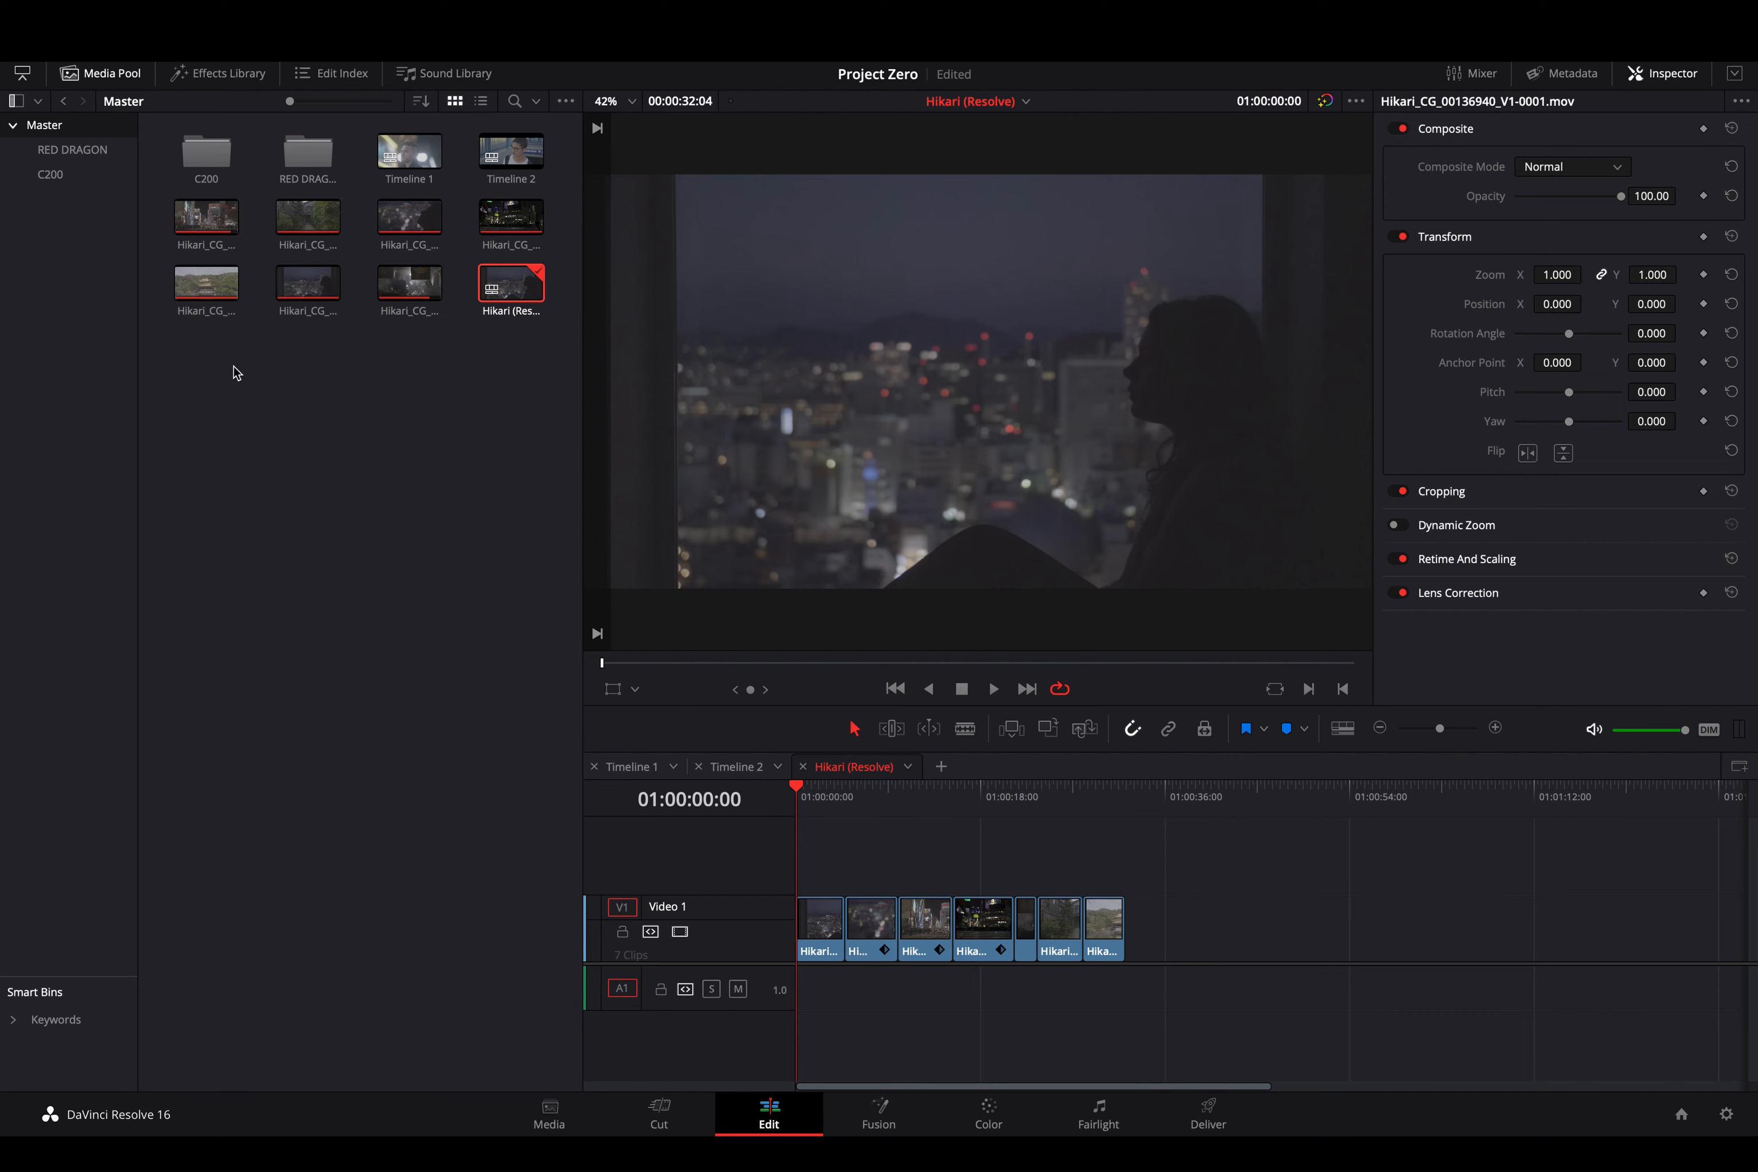
- Play and stop the opening of the Hikari (Resolve) timeline, then bring up the File menu
key(space)
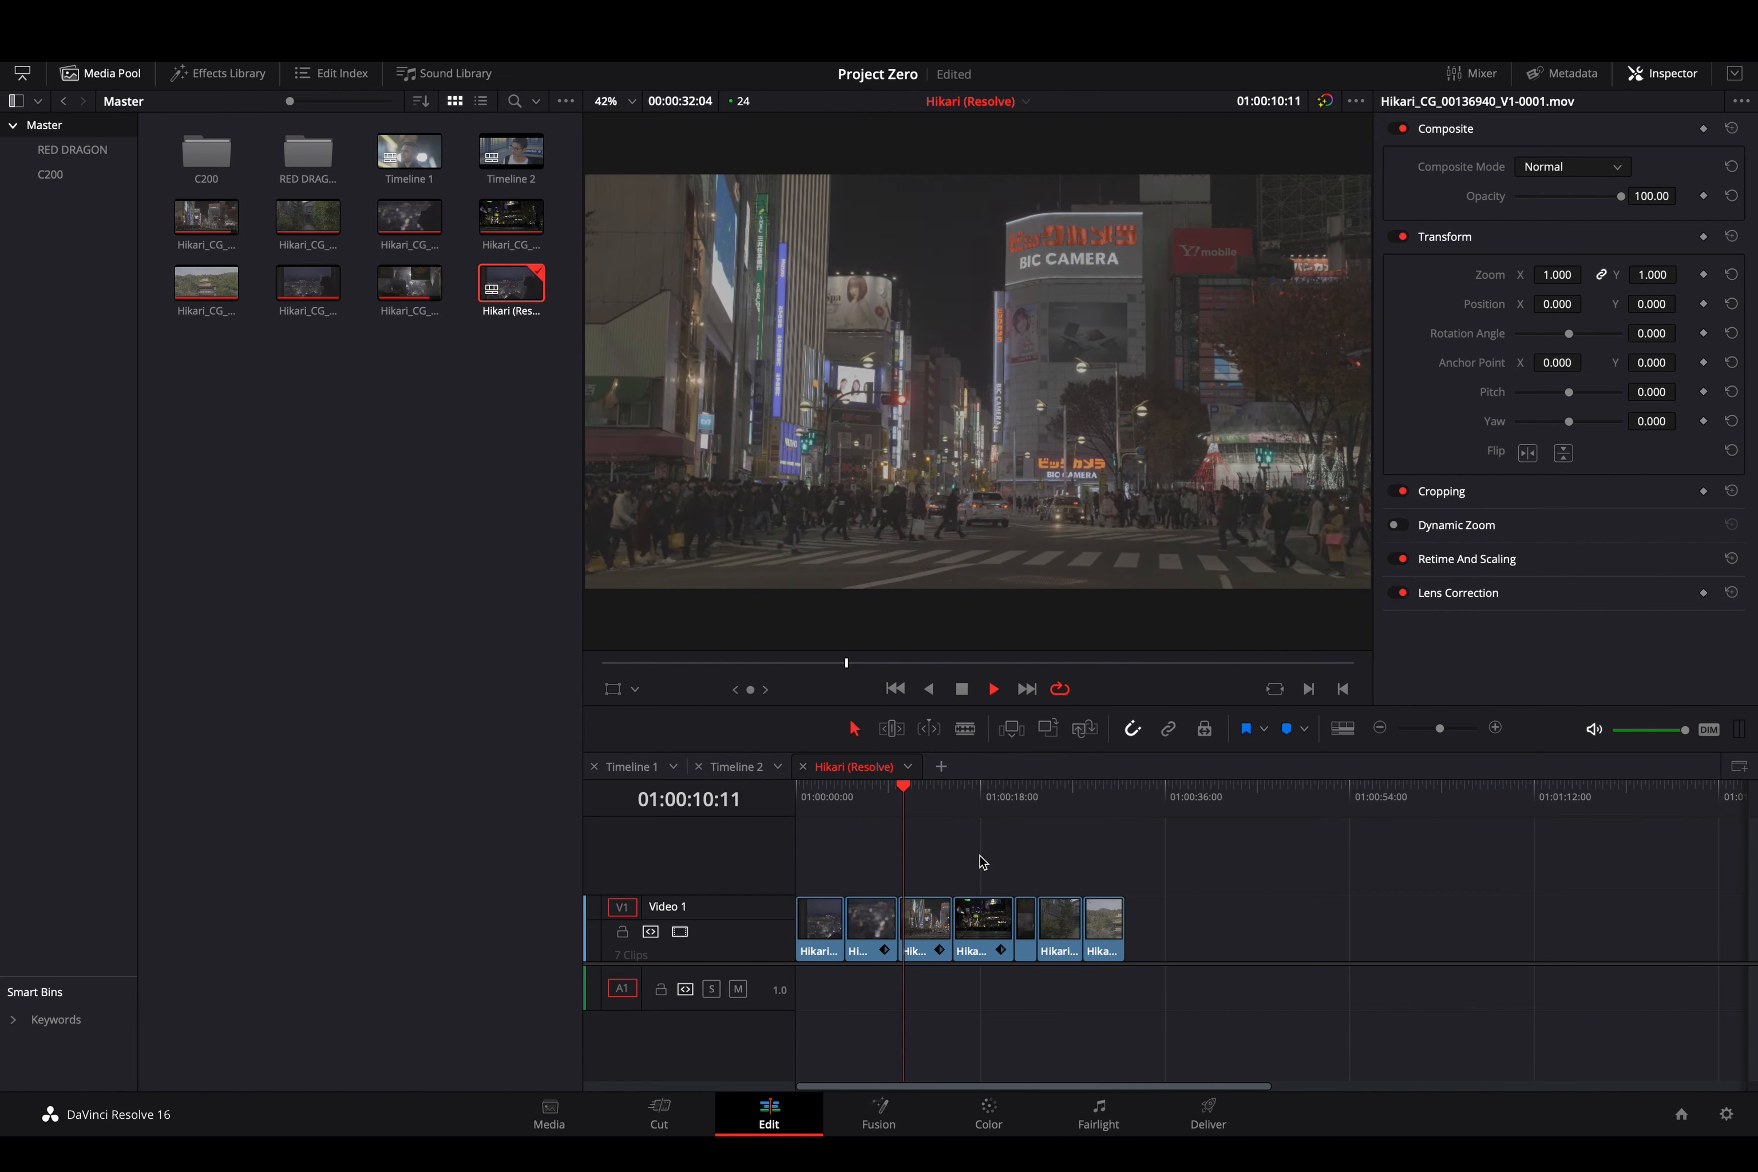
key(space)
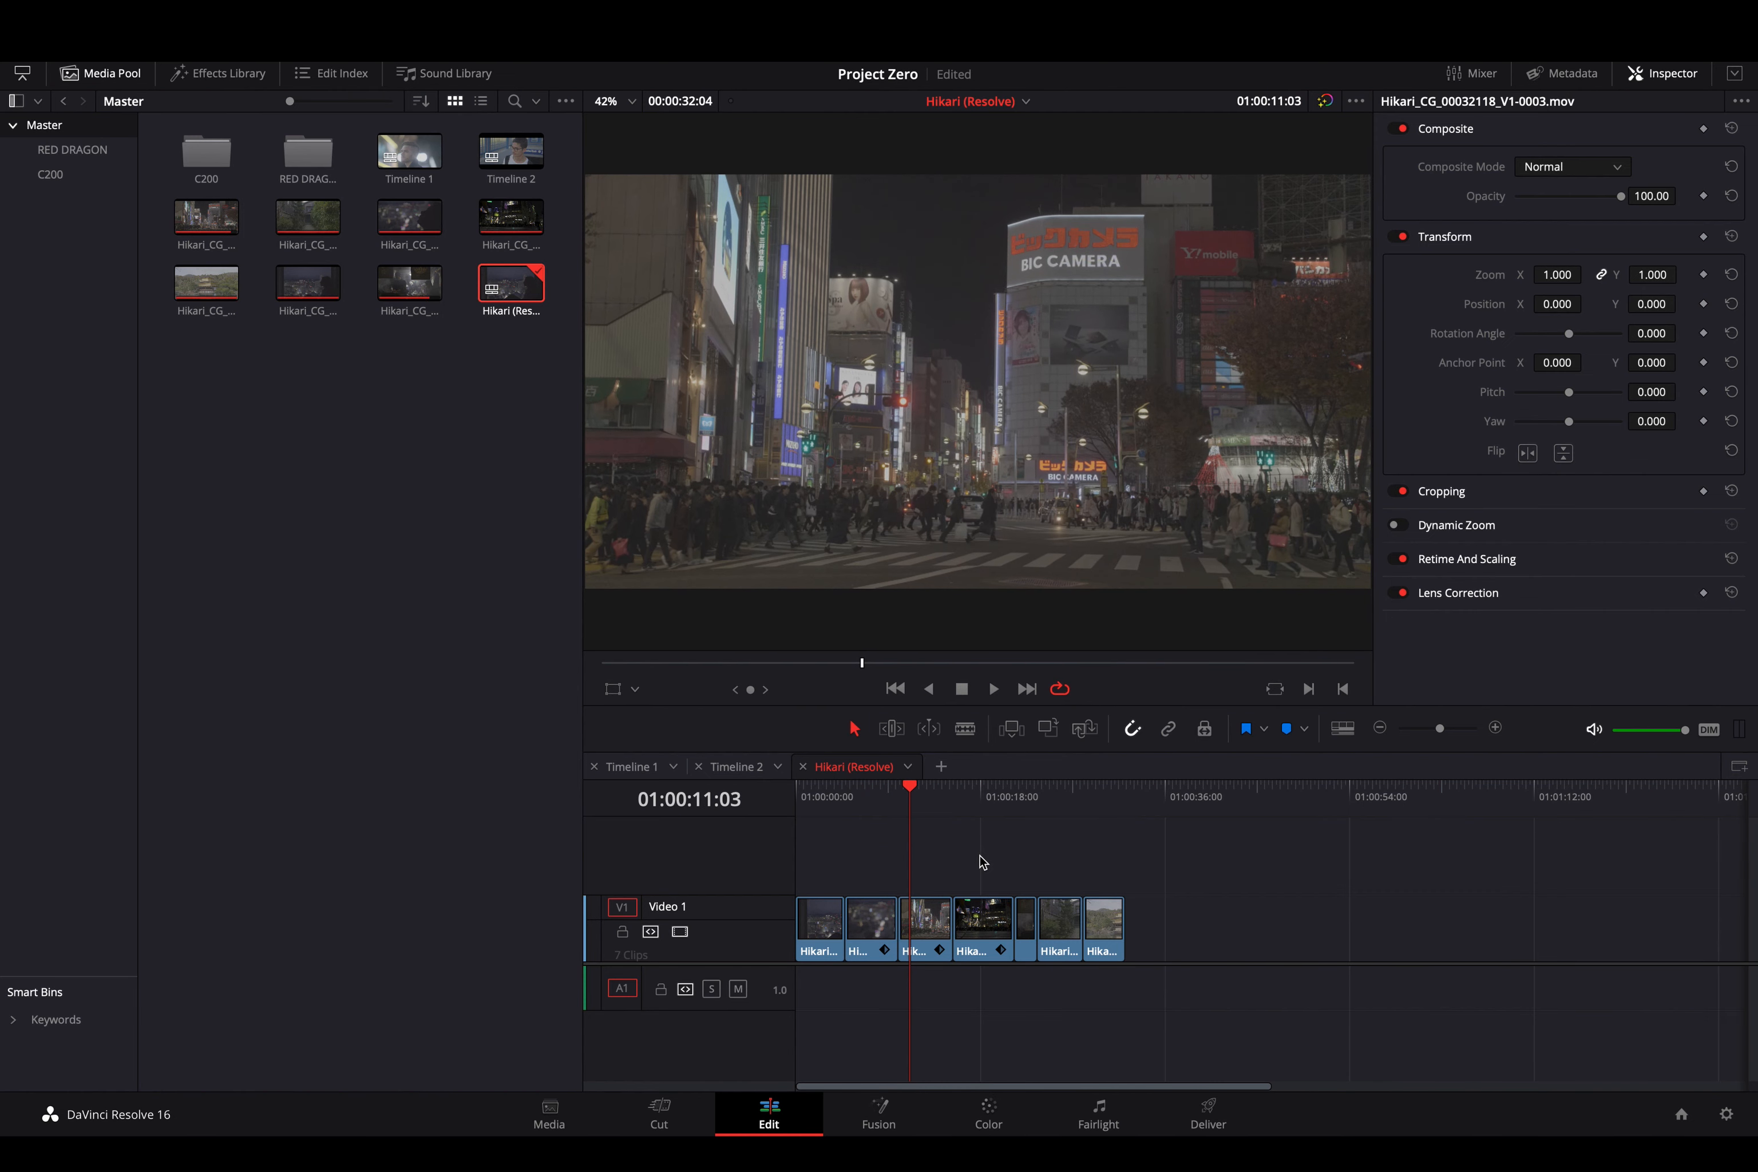
click(419, 459)
click(180, 41)
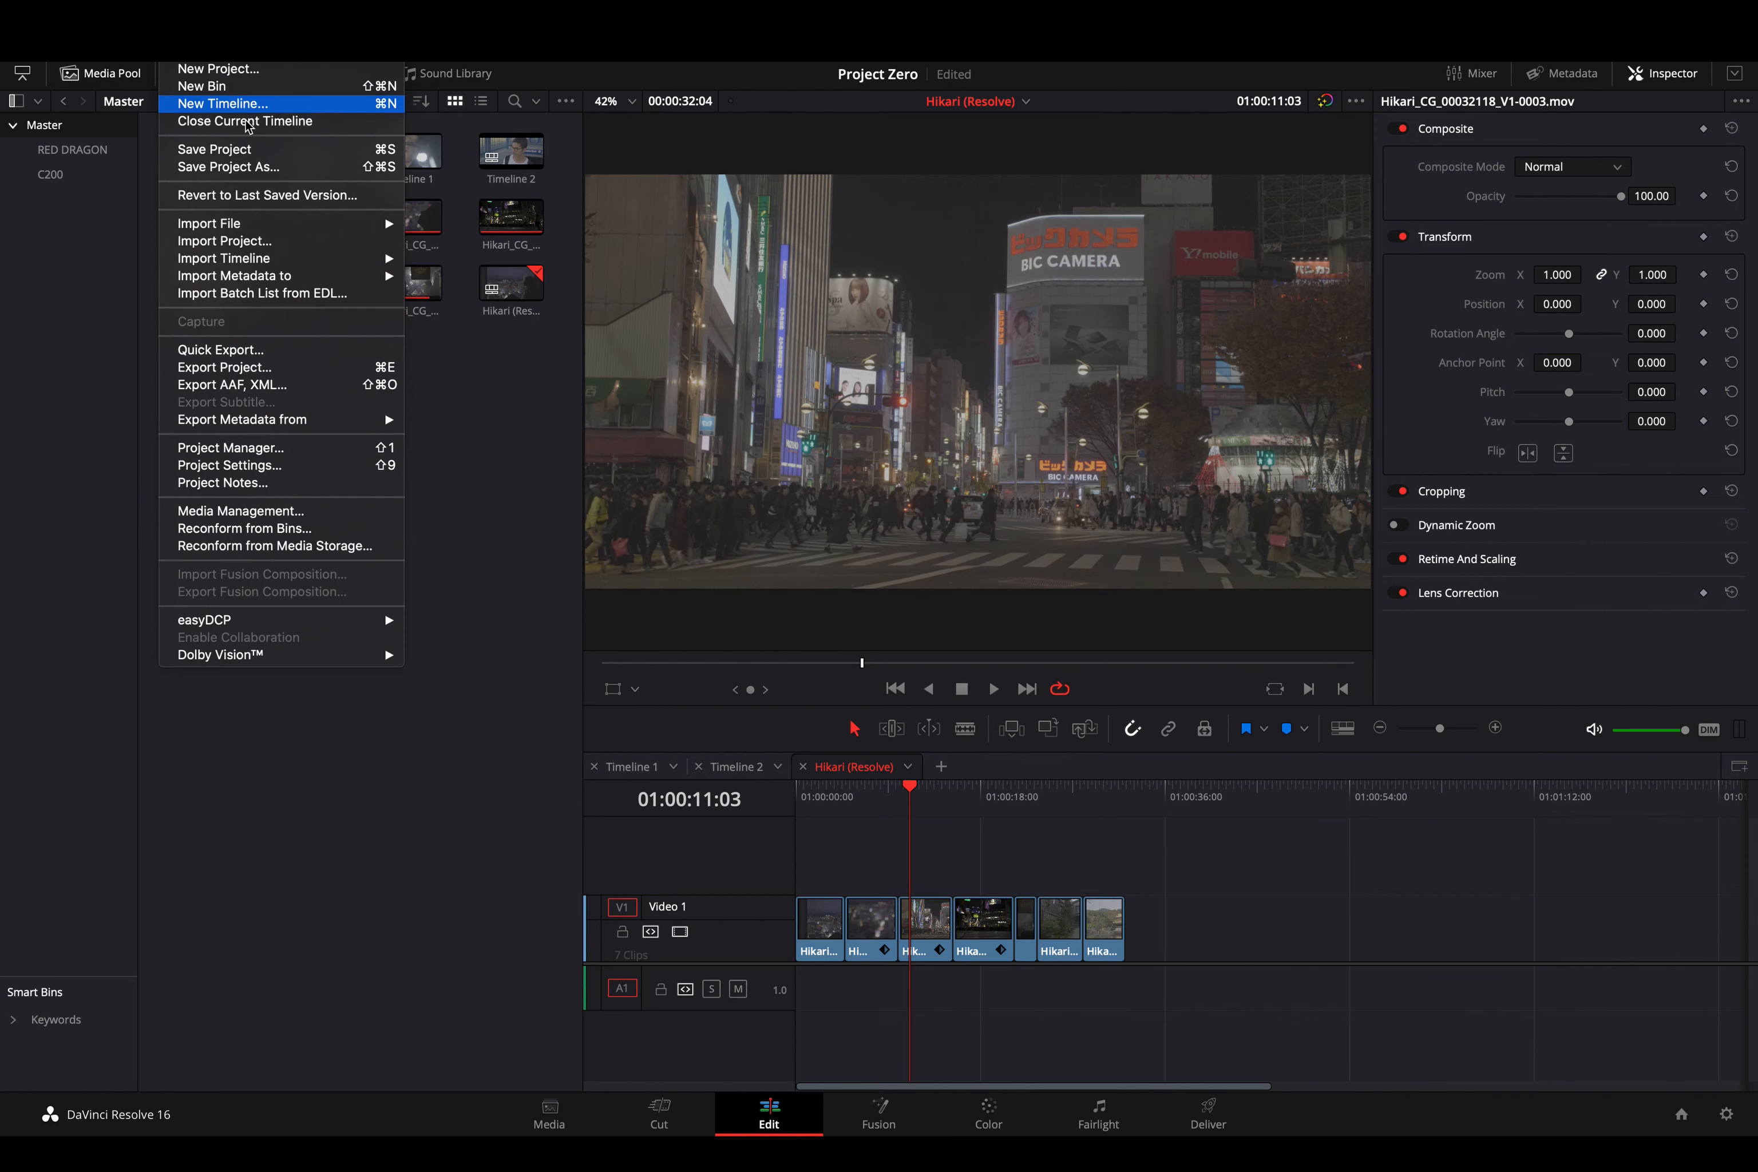
- Close the File > Import Timeline menu without choosing any command
mouse_move(269, 260)
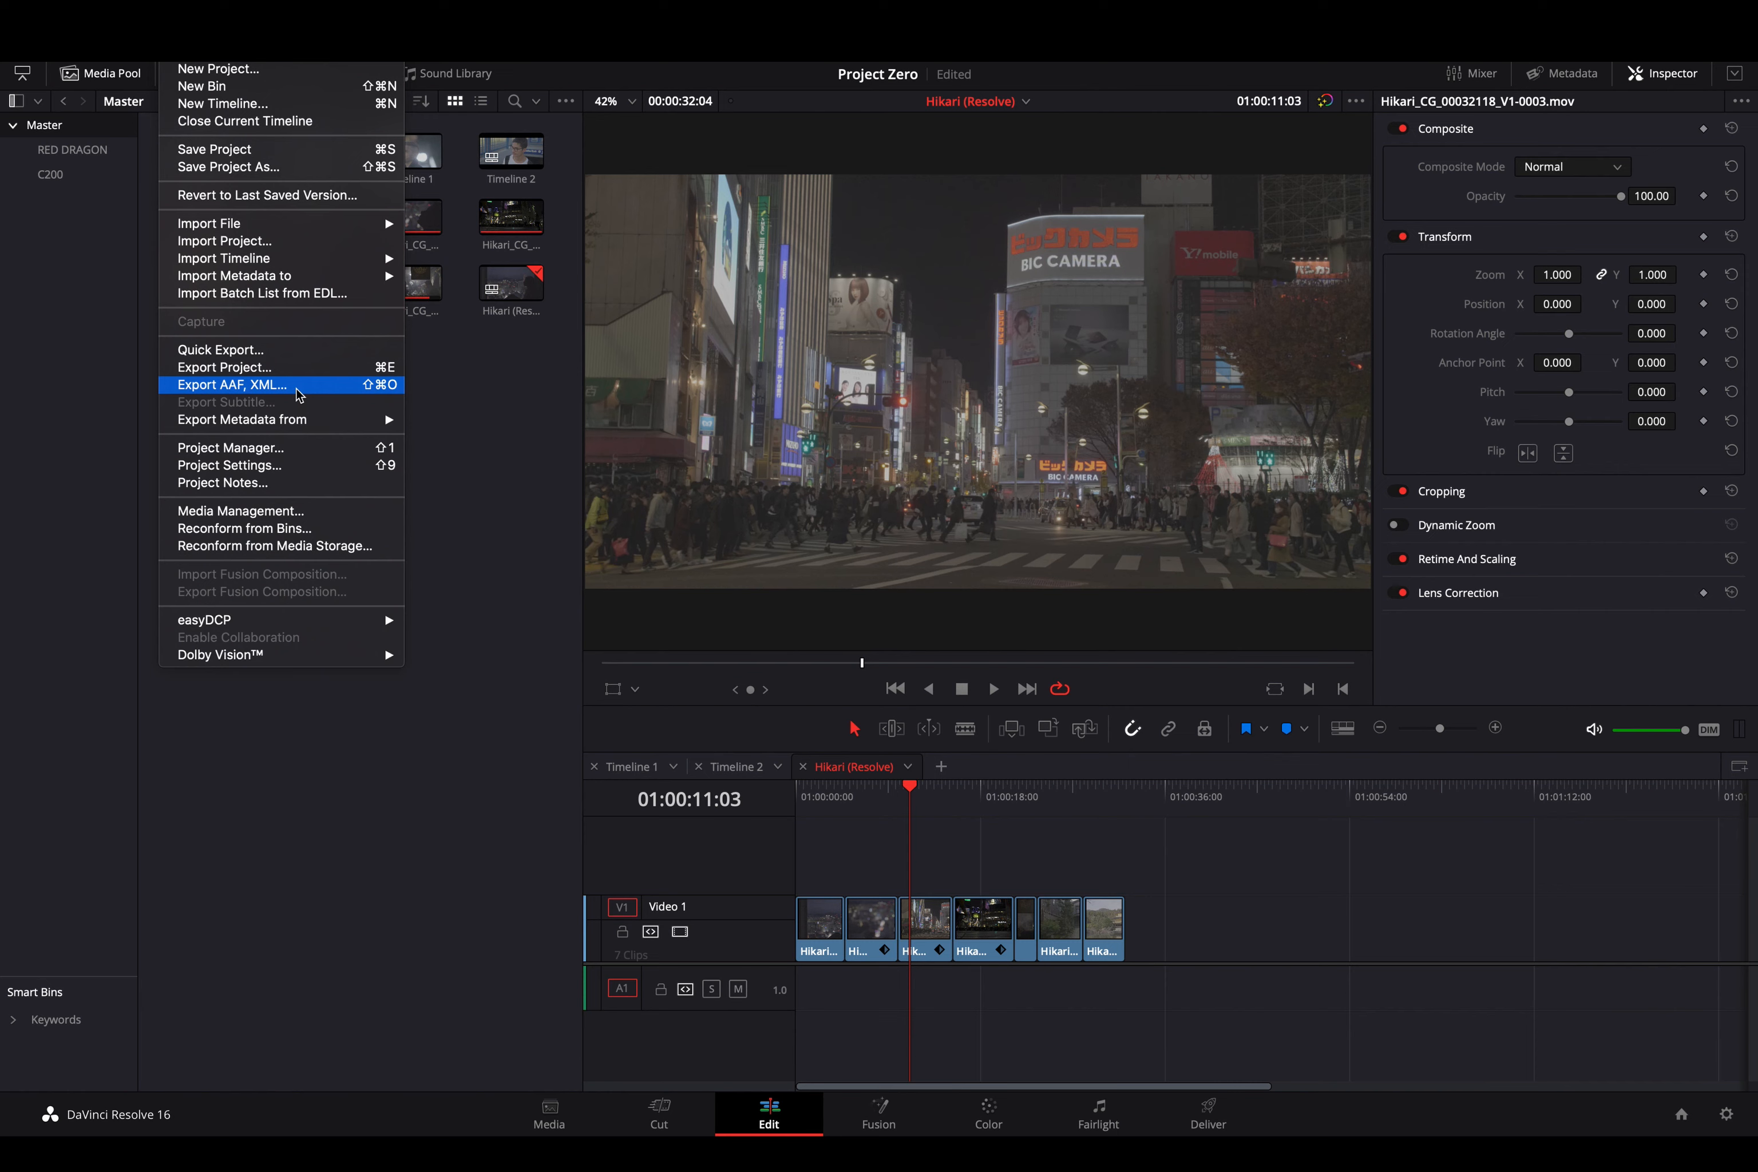
click(496, 393)
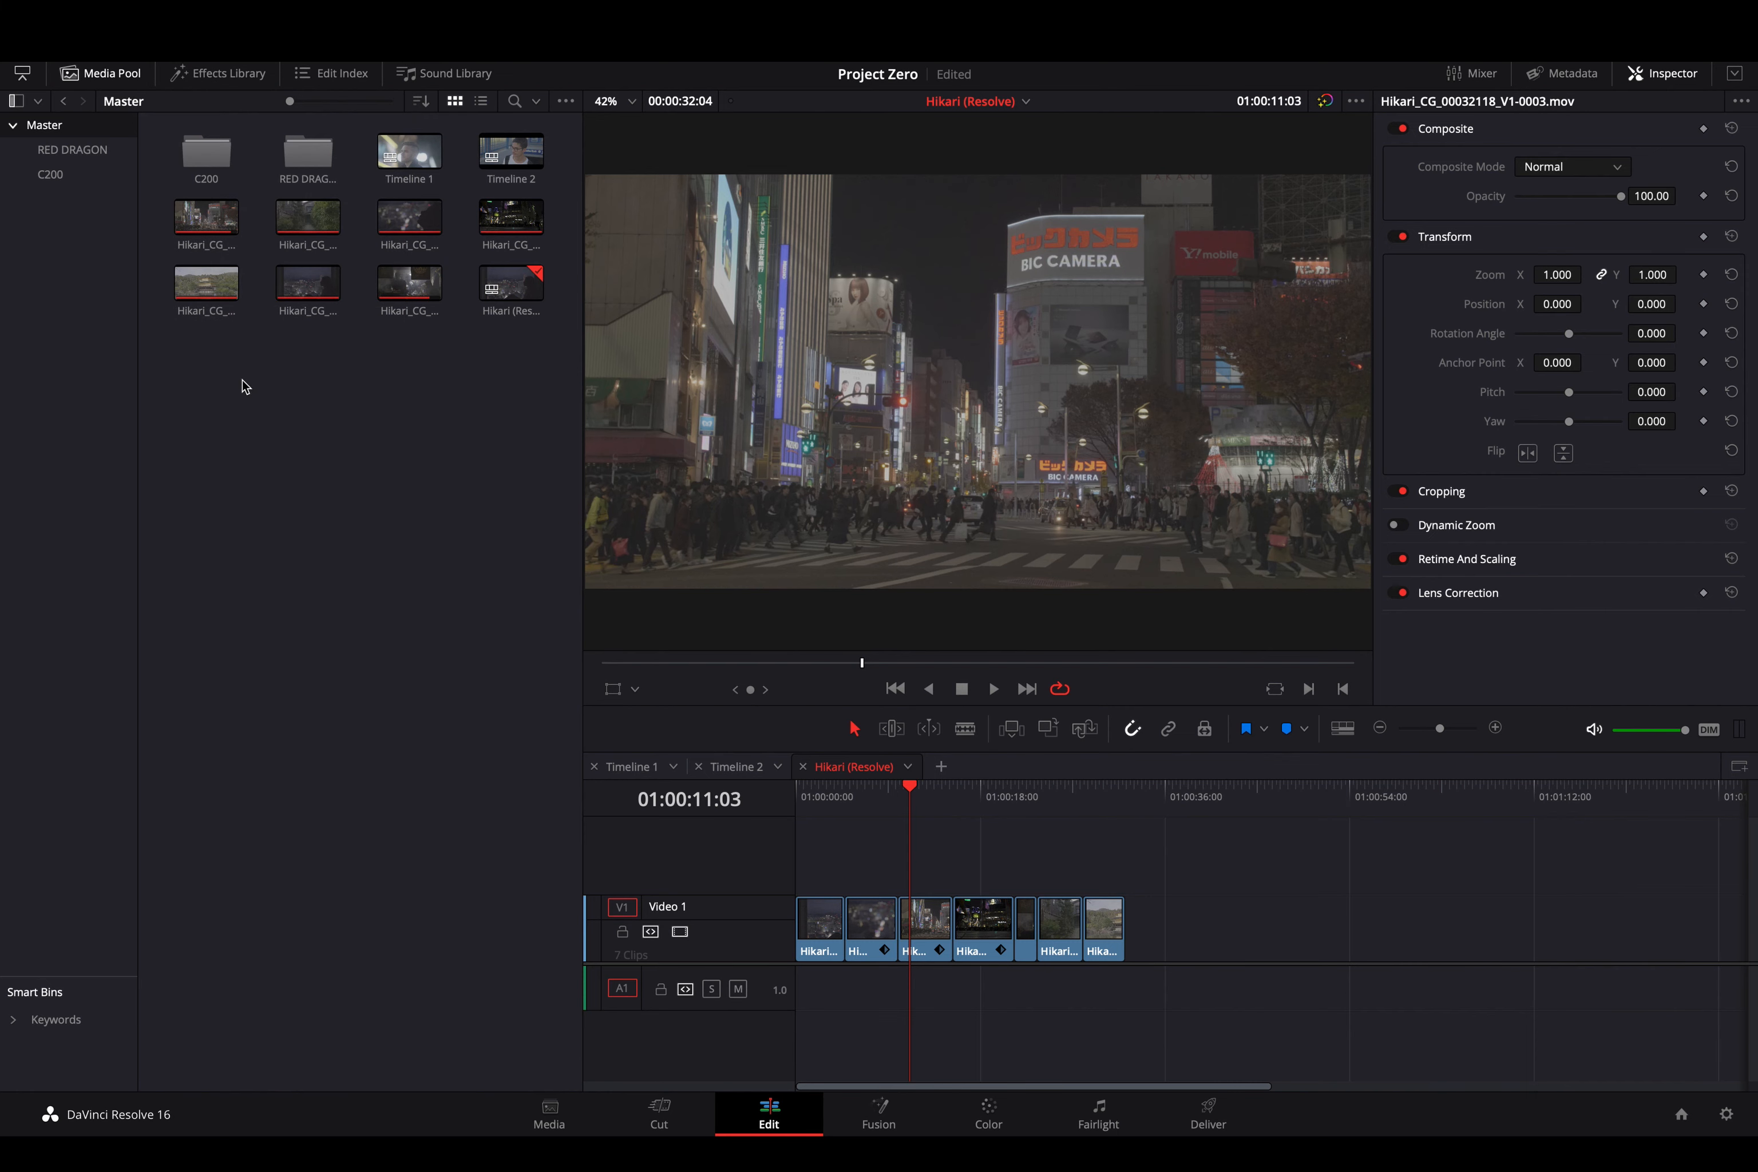
- Create a new bin named 'Hikari'
right_click(96, 291)
click(108, 303)
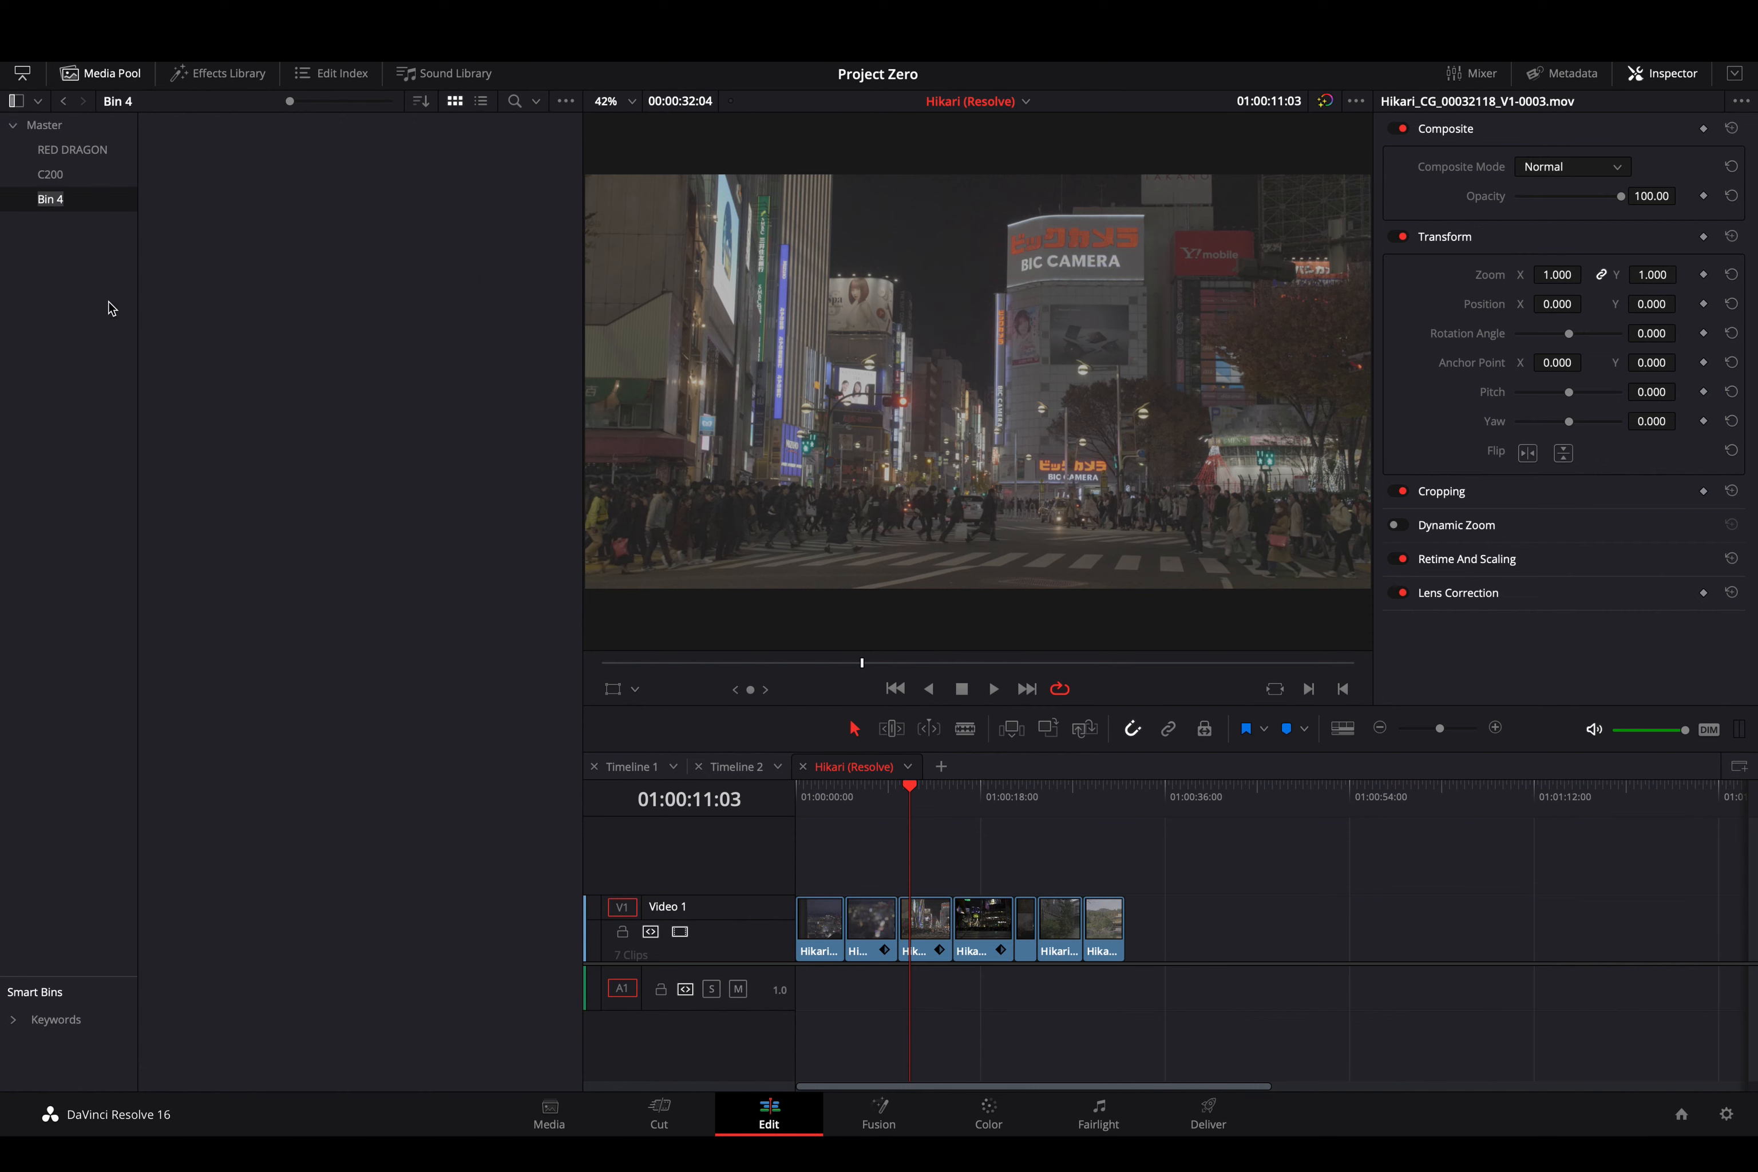
text(Hikari)
key(Return)
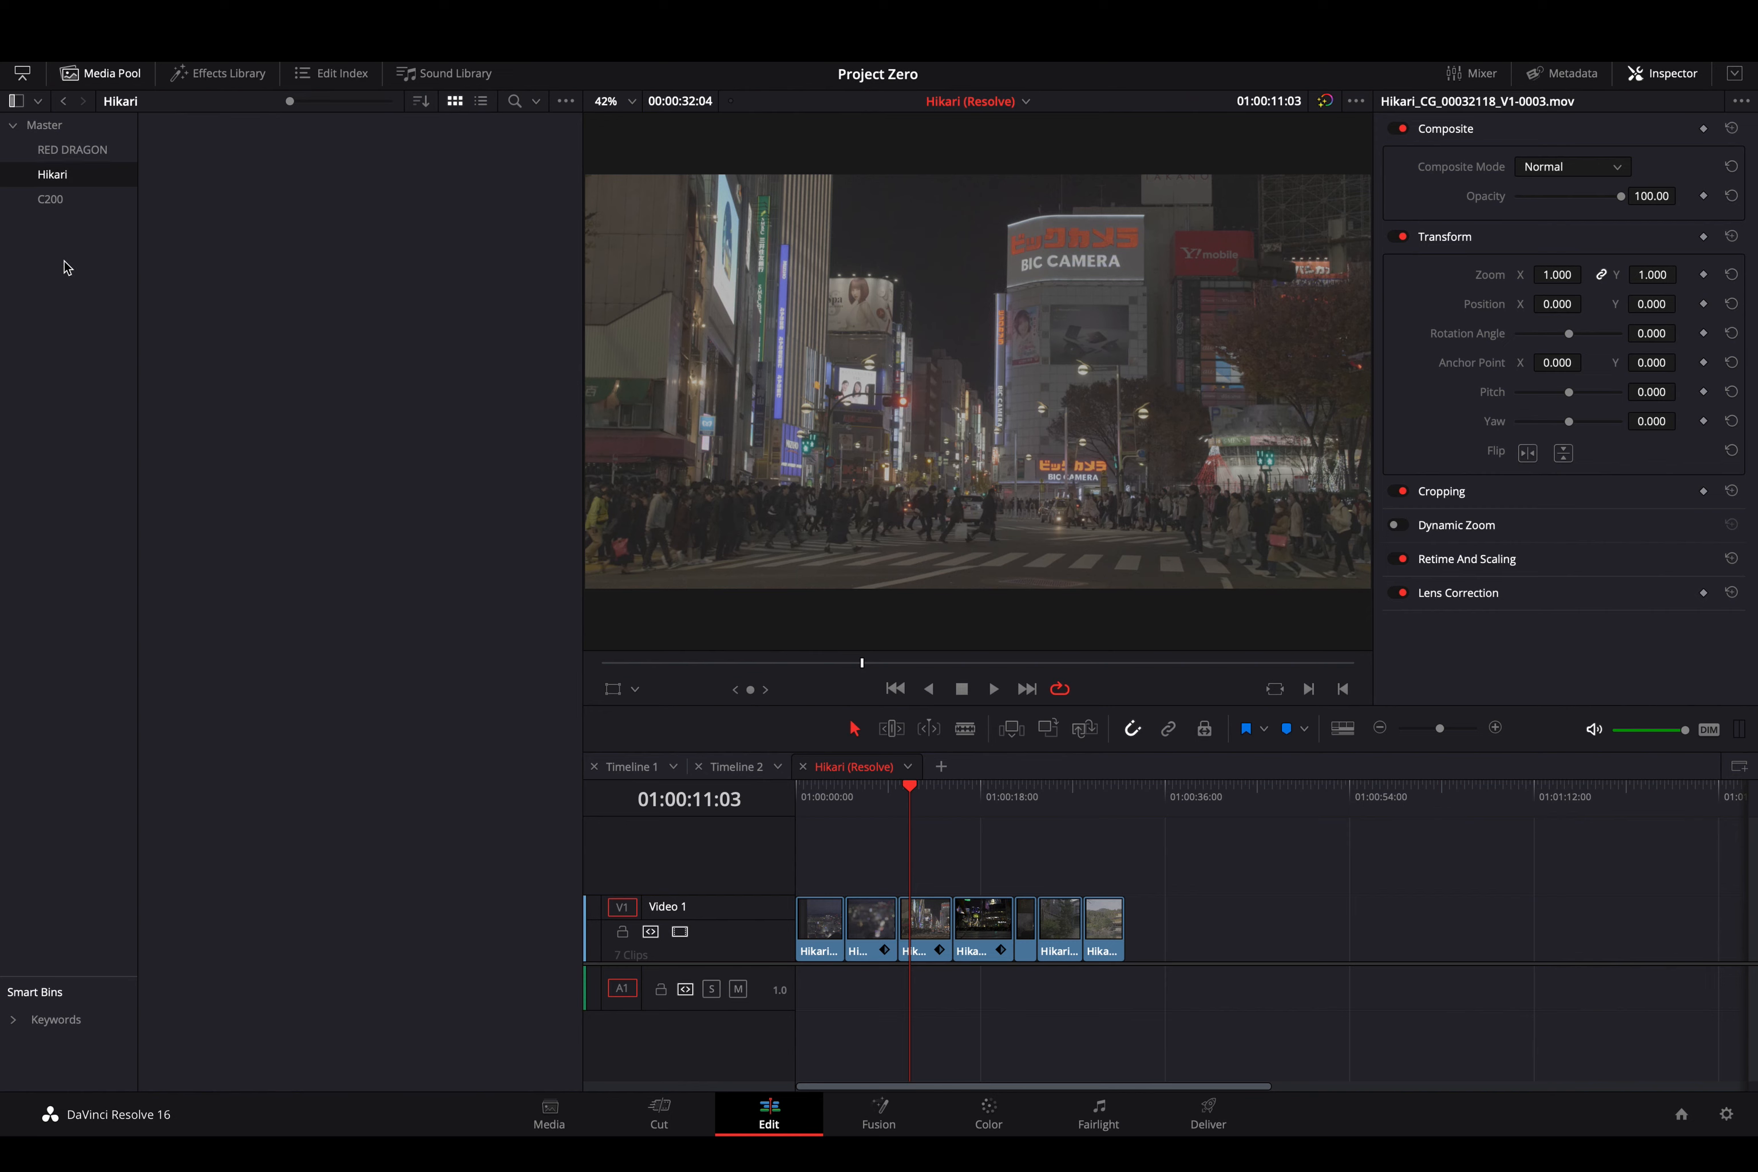
- Move all eight Hikari_CG clips from the Master bin into the Hikari bin
click(54, 127)
click(306, 219)
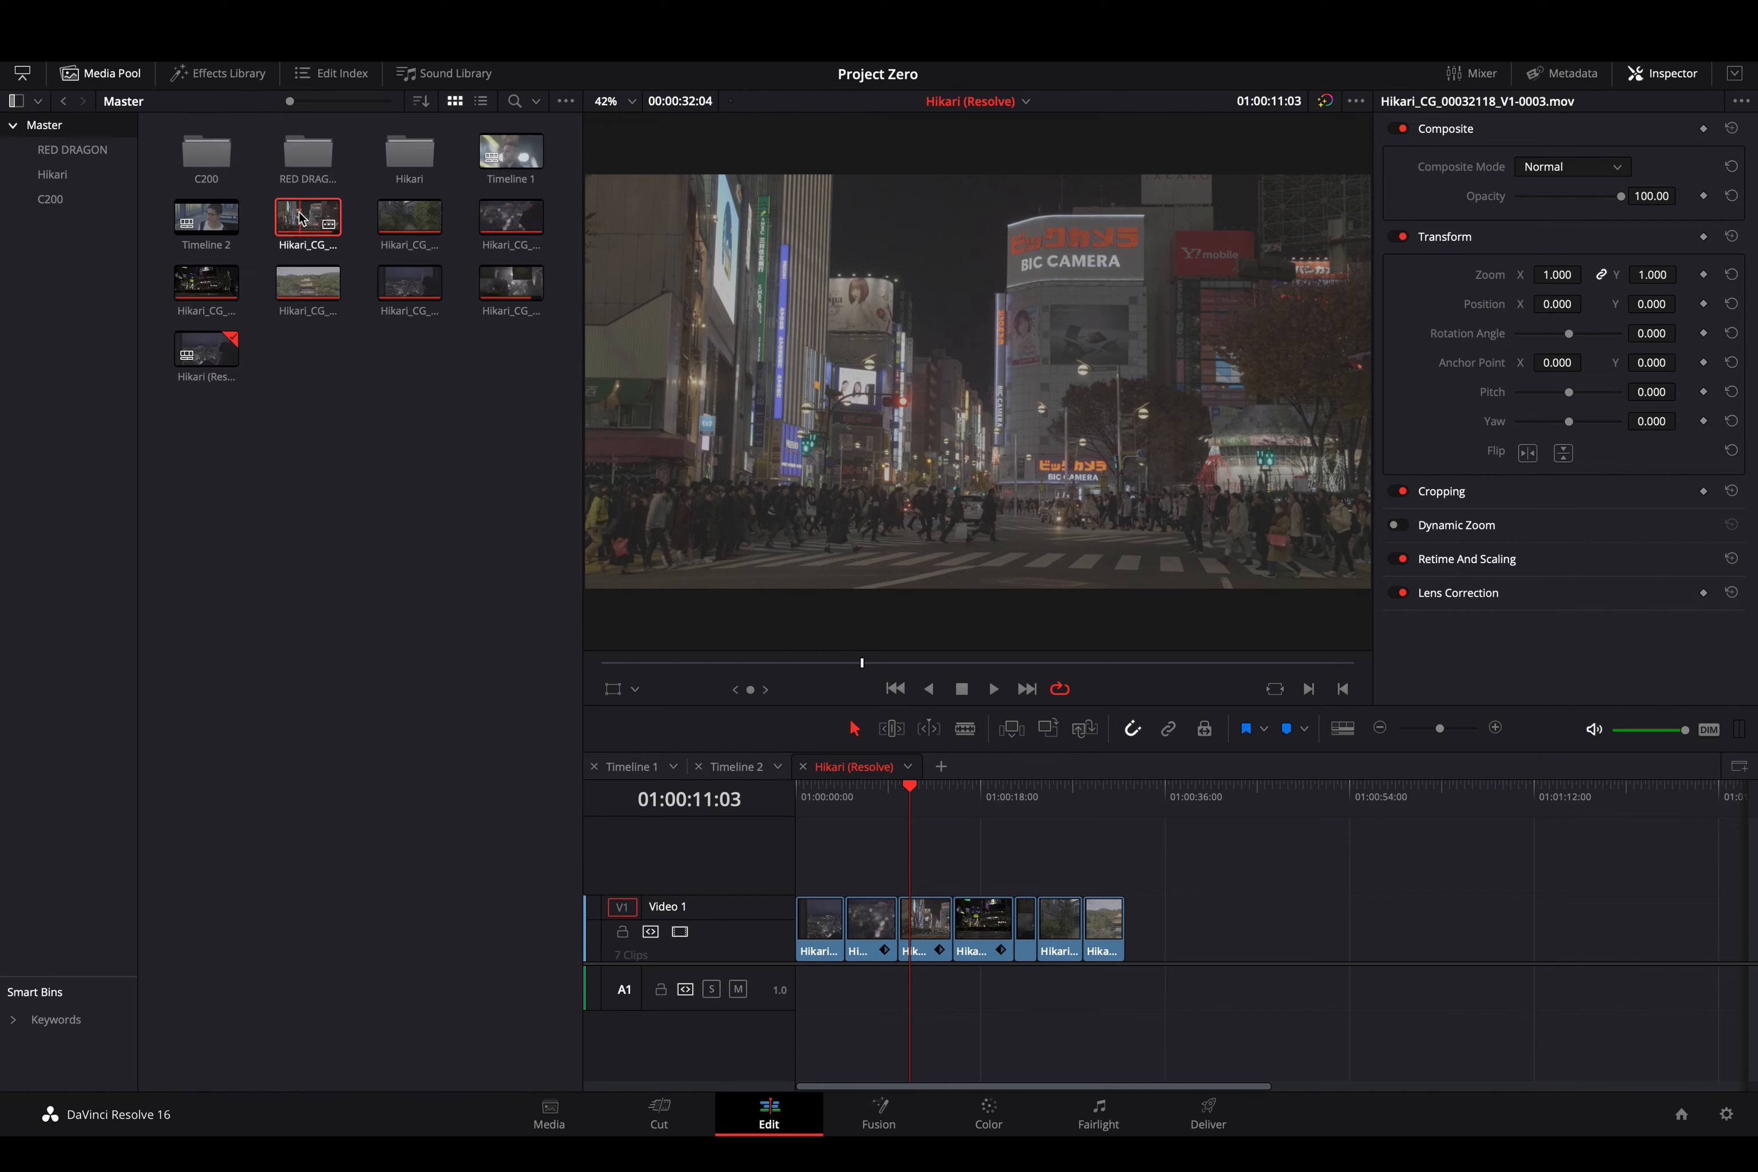
shift+click(509, 282)
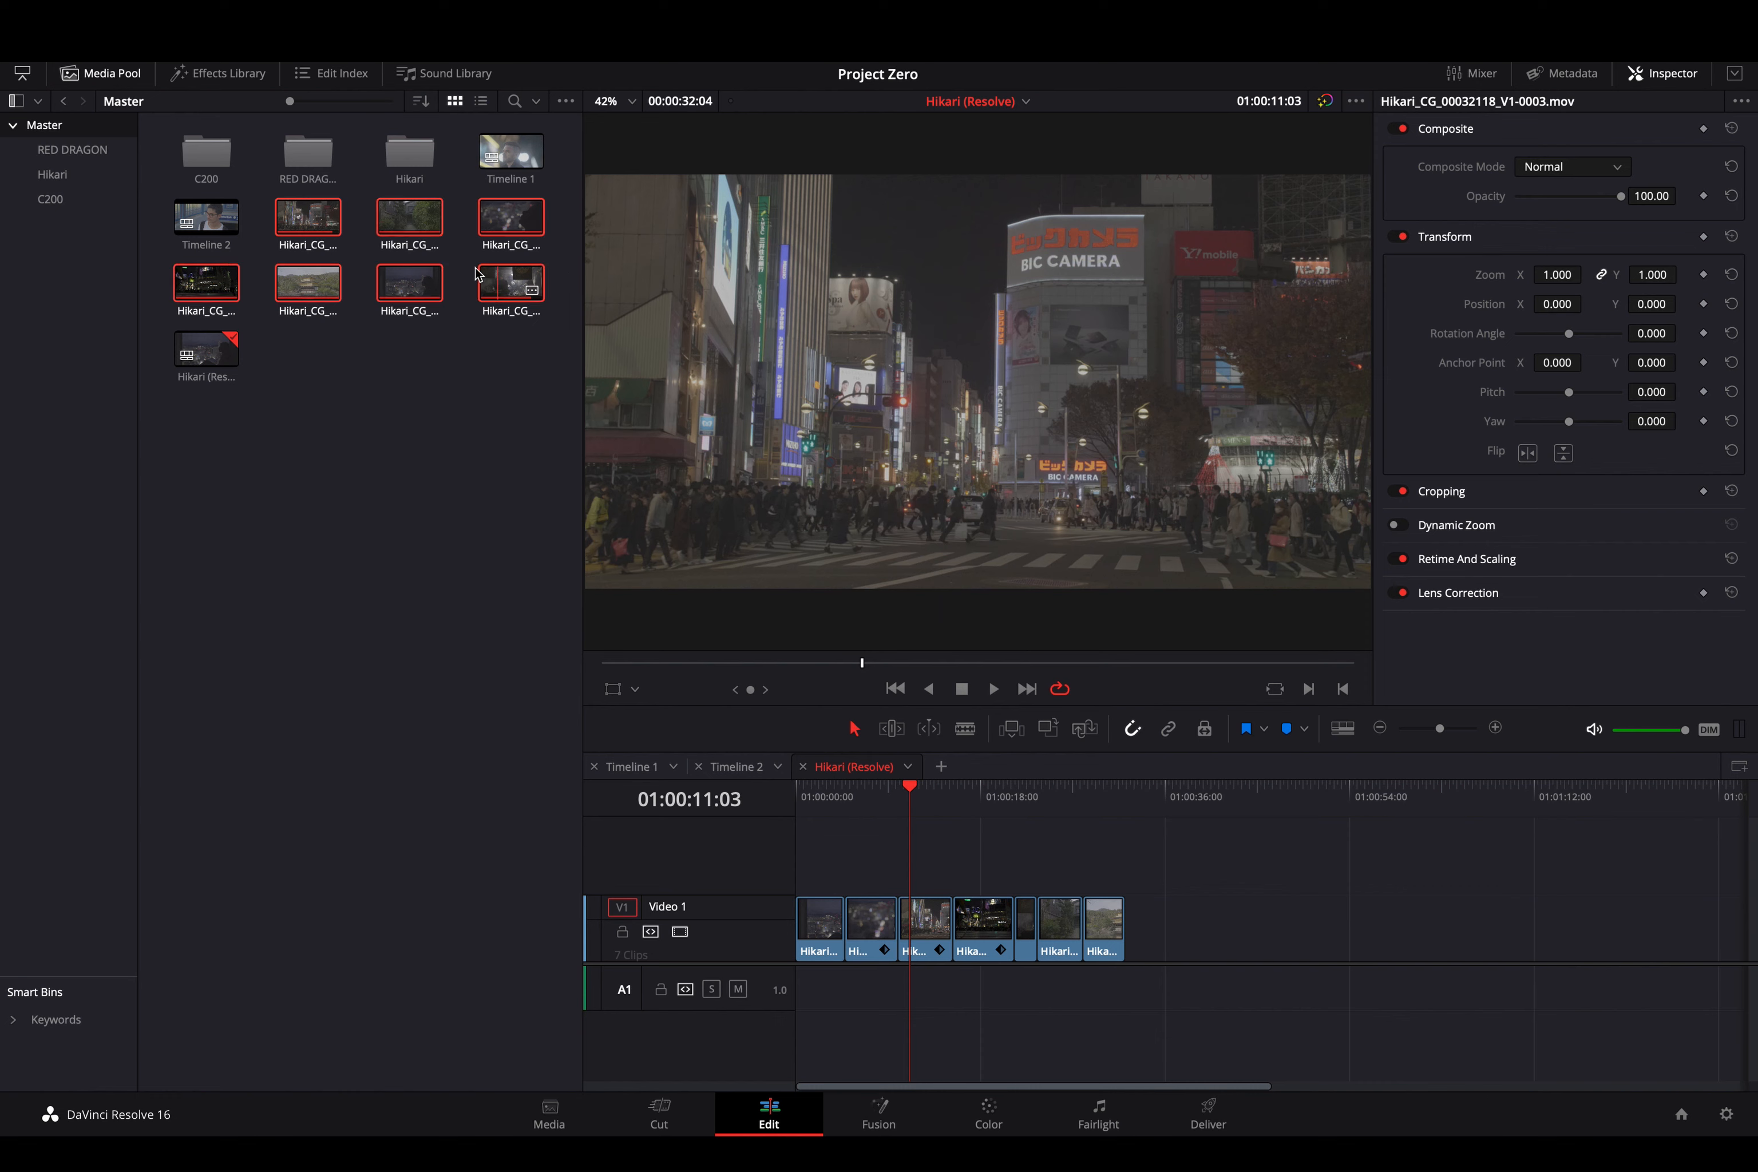
drag(322, 216, 61, 176)
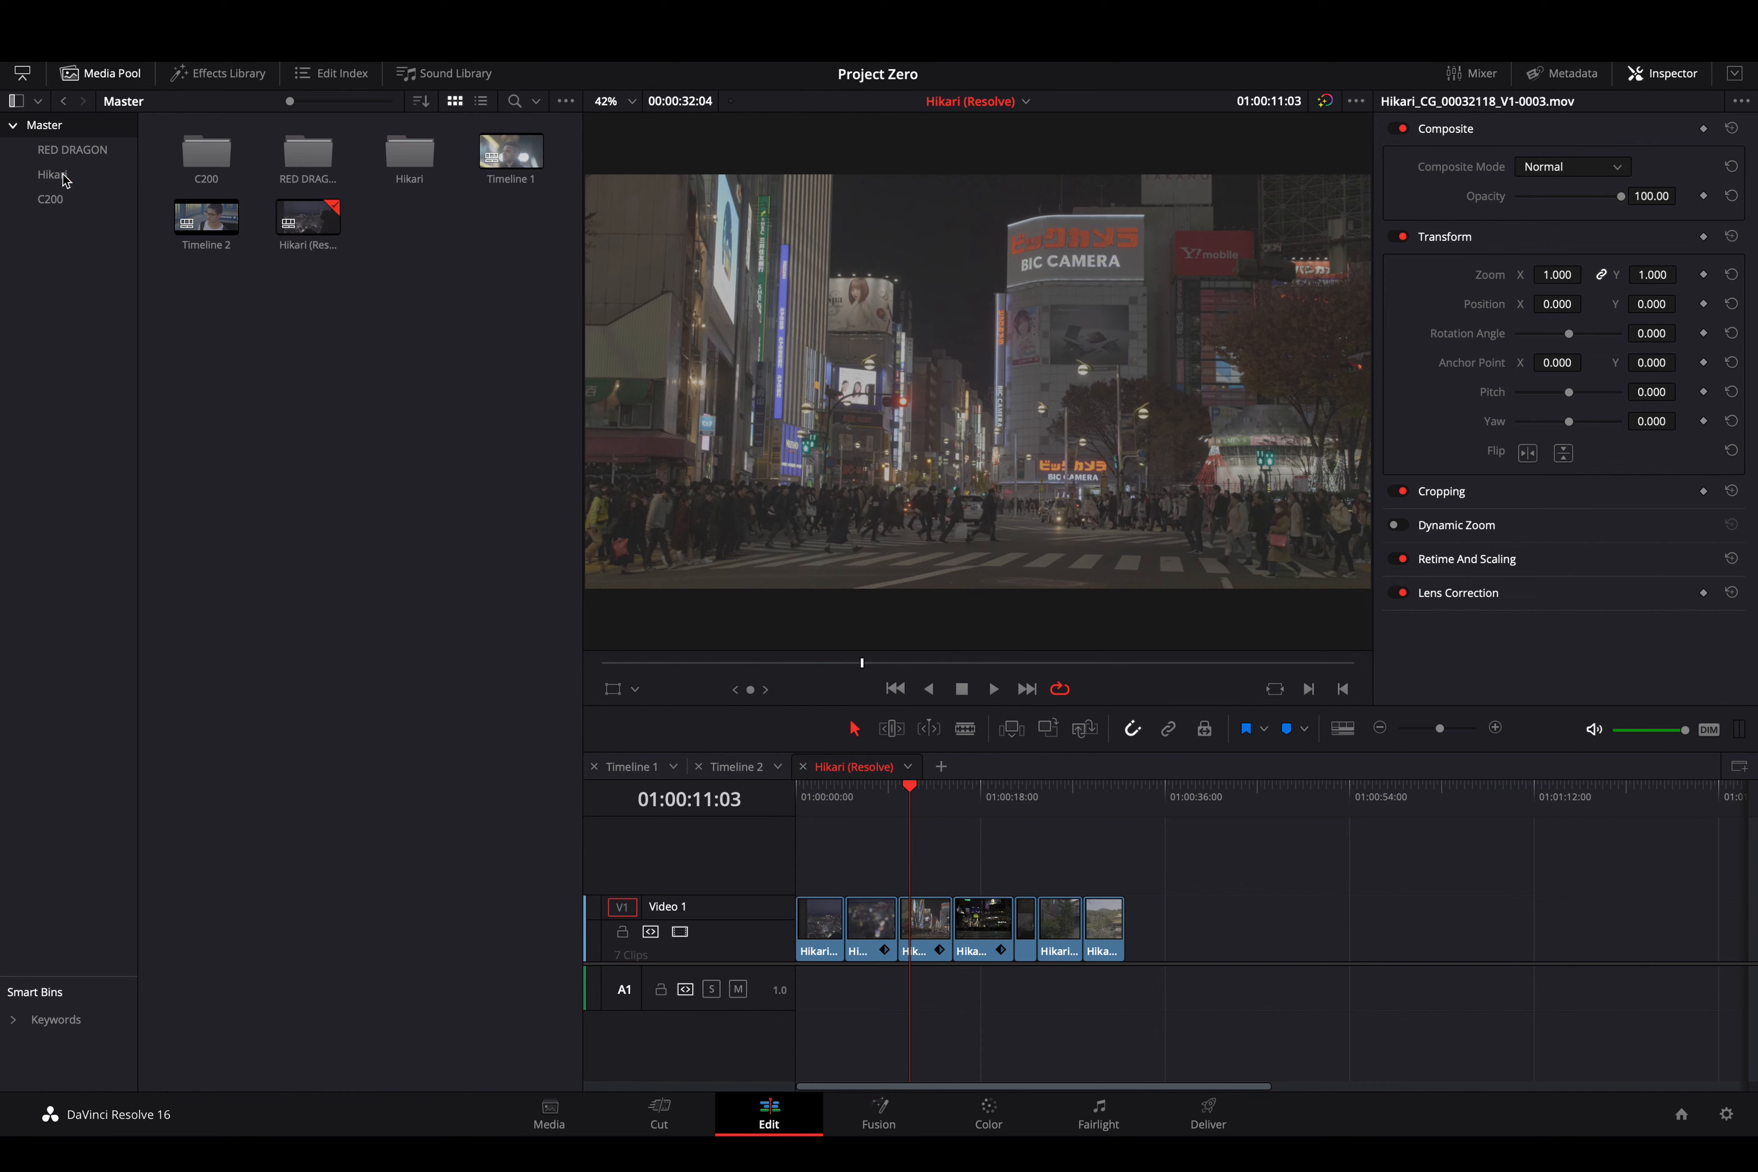
- Play and stop a stretch of the Hikari edit, then switch to the Media page
key(space)
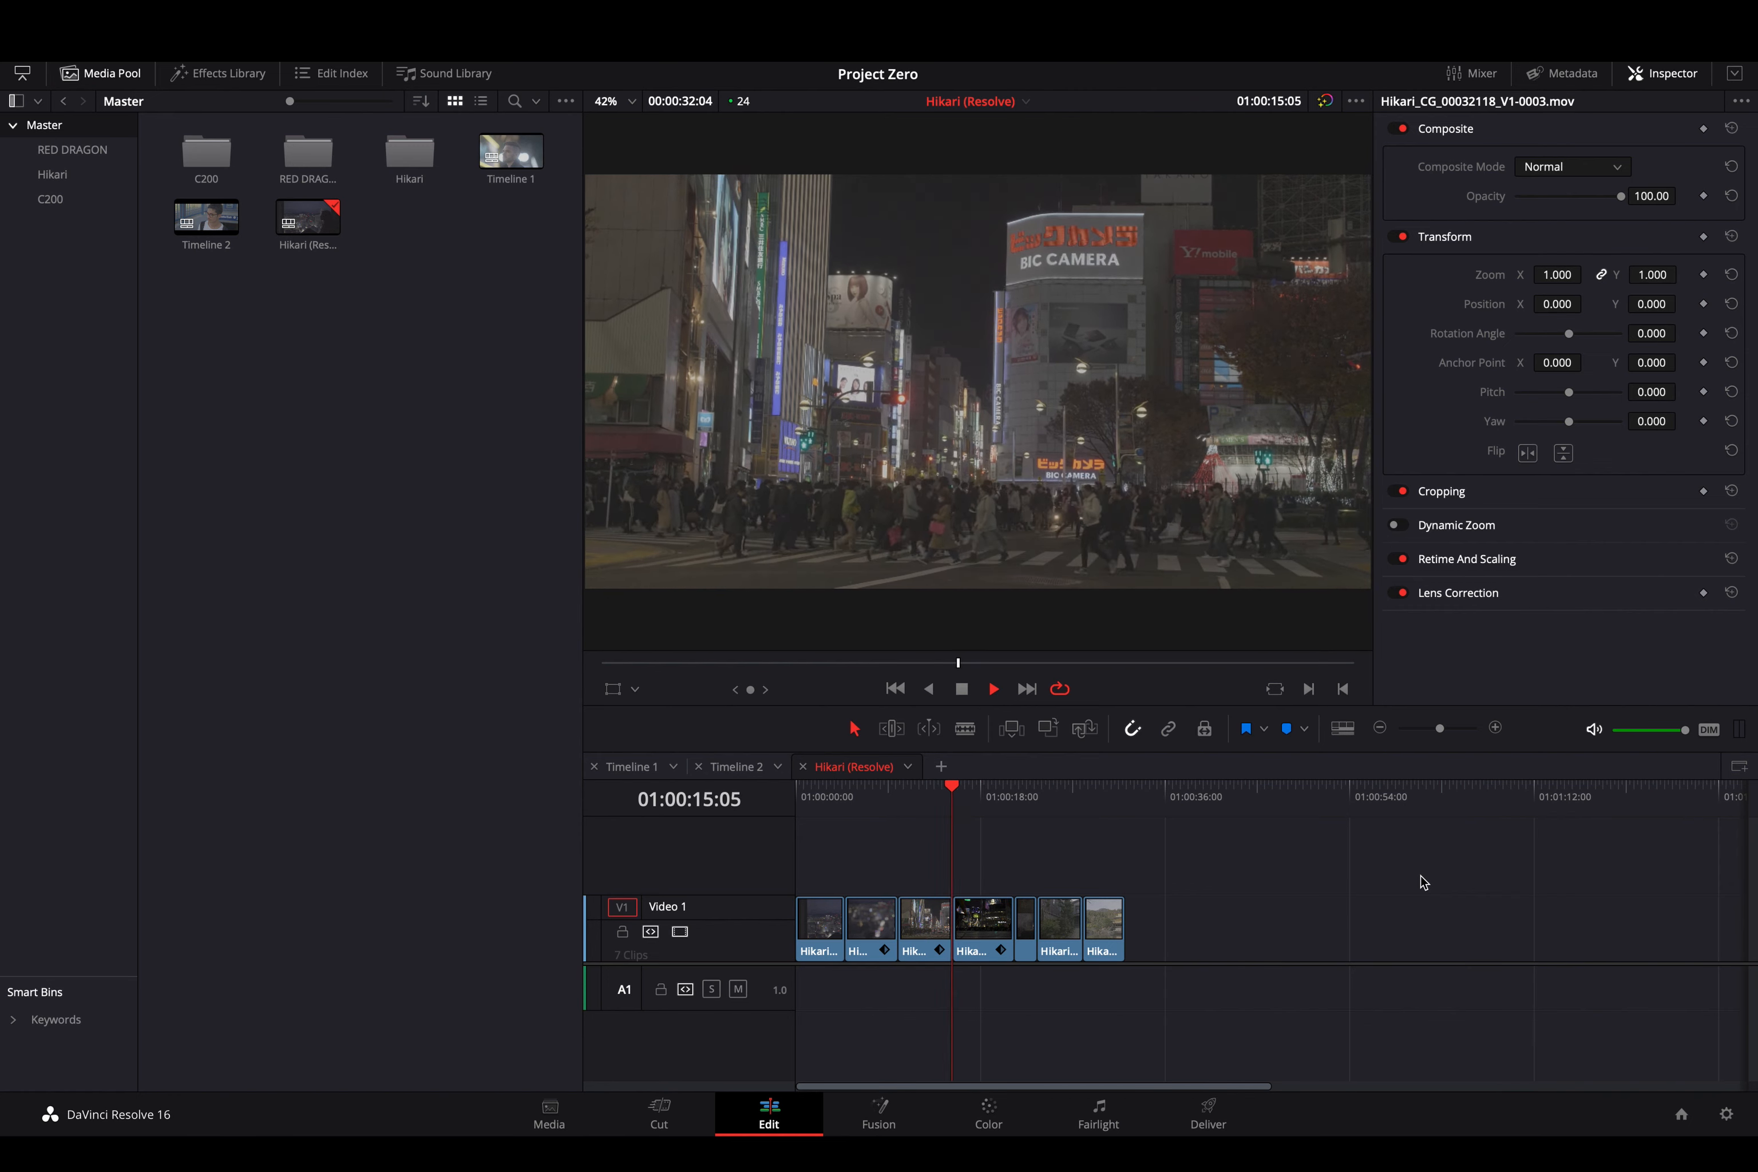
key(space)
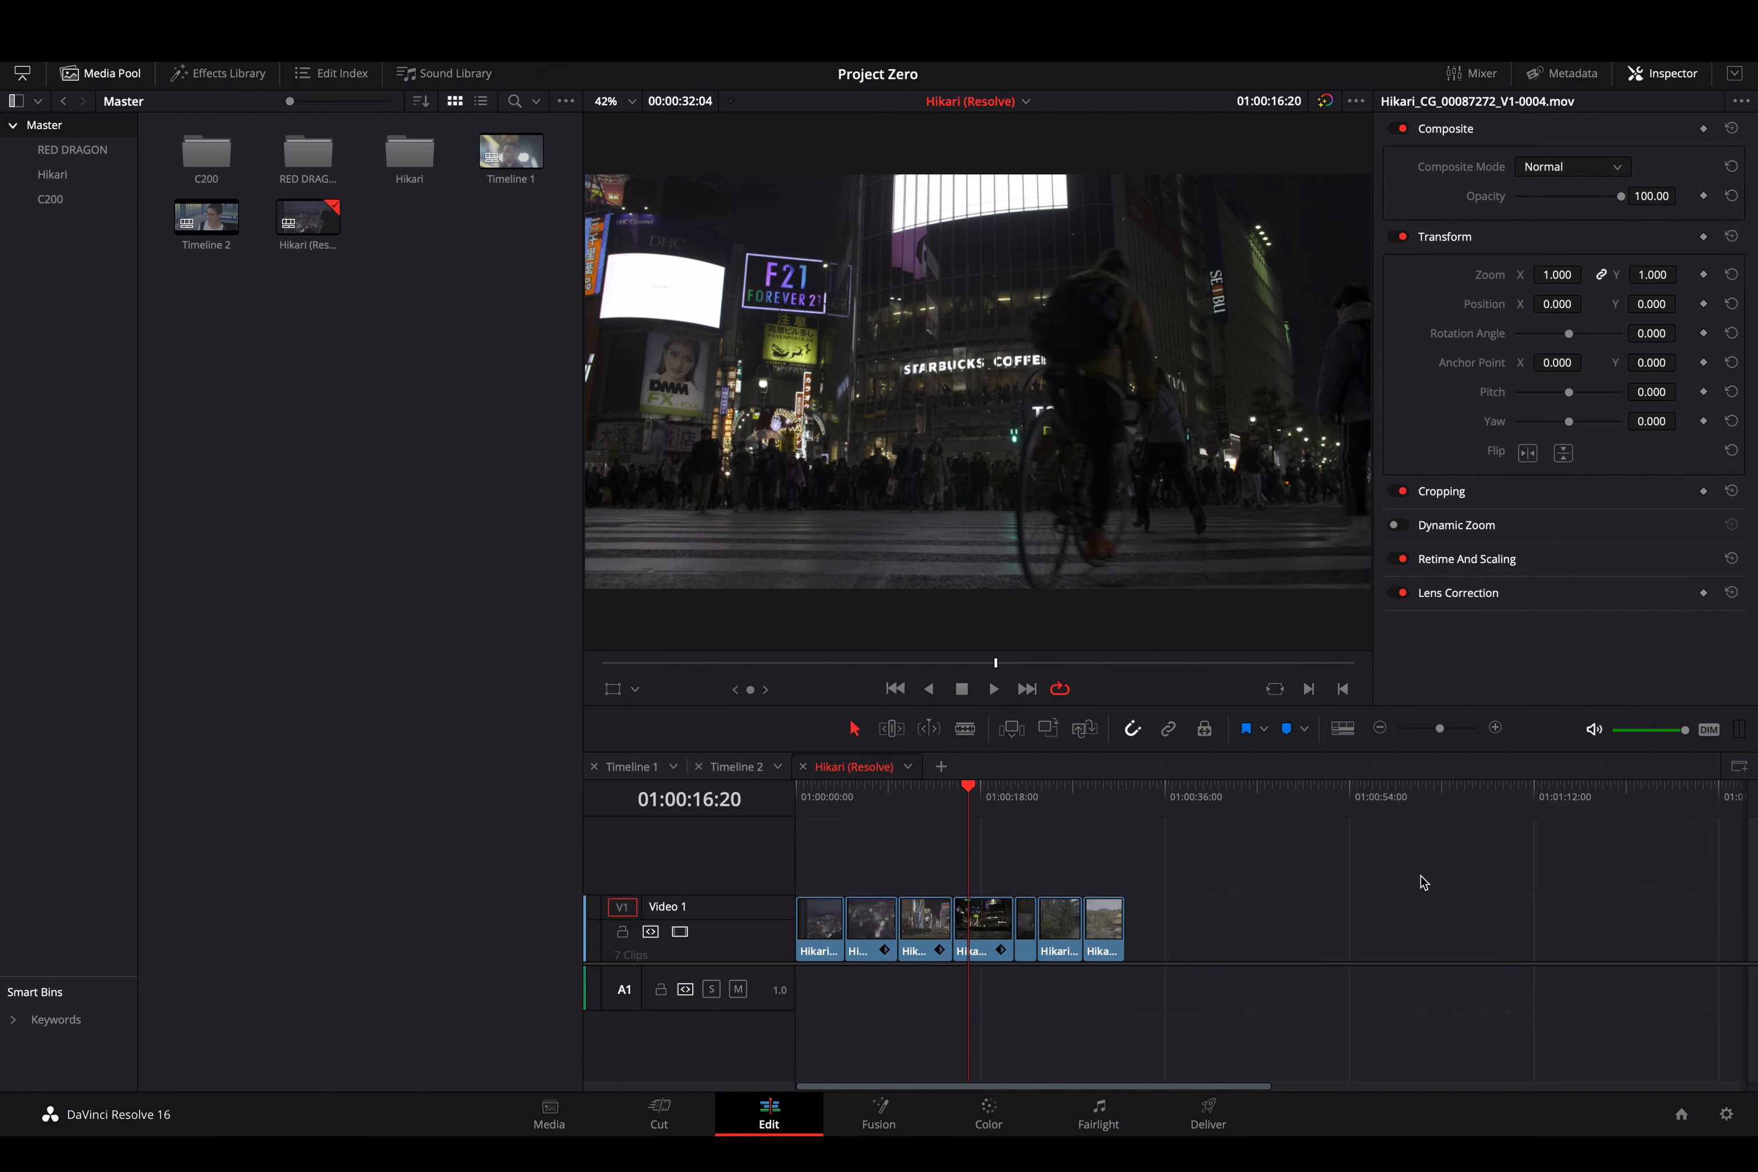
click(550, 1115)
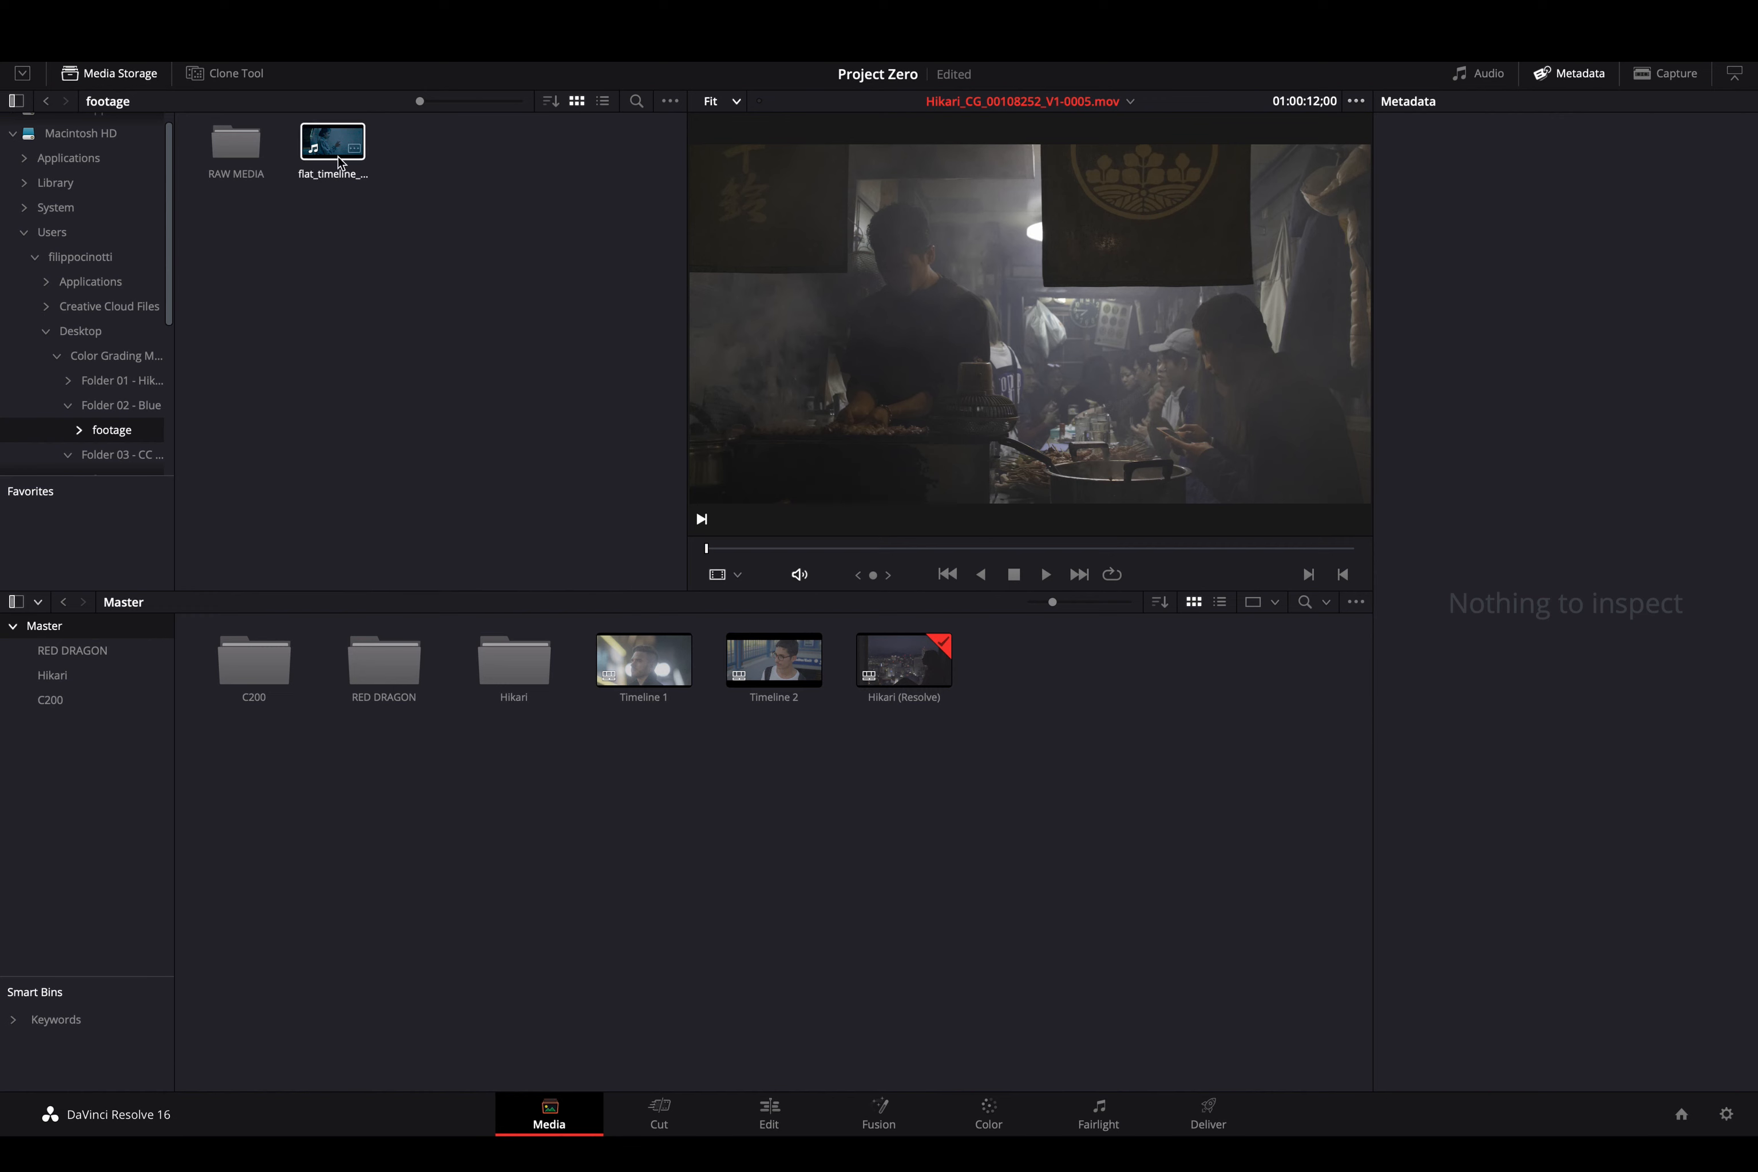
- Browse to Folder 02 - Blue's footage folder and load flat_timeline_blue_422.mov into the viewer
click(112, 356)
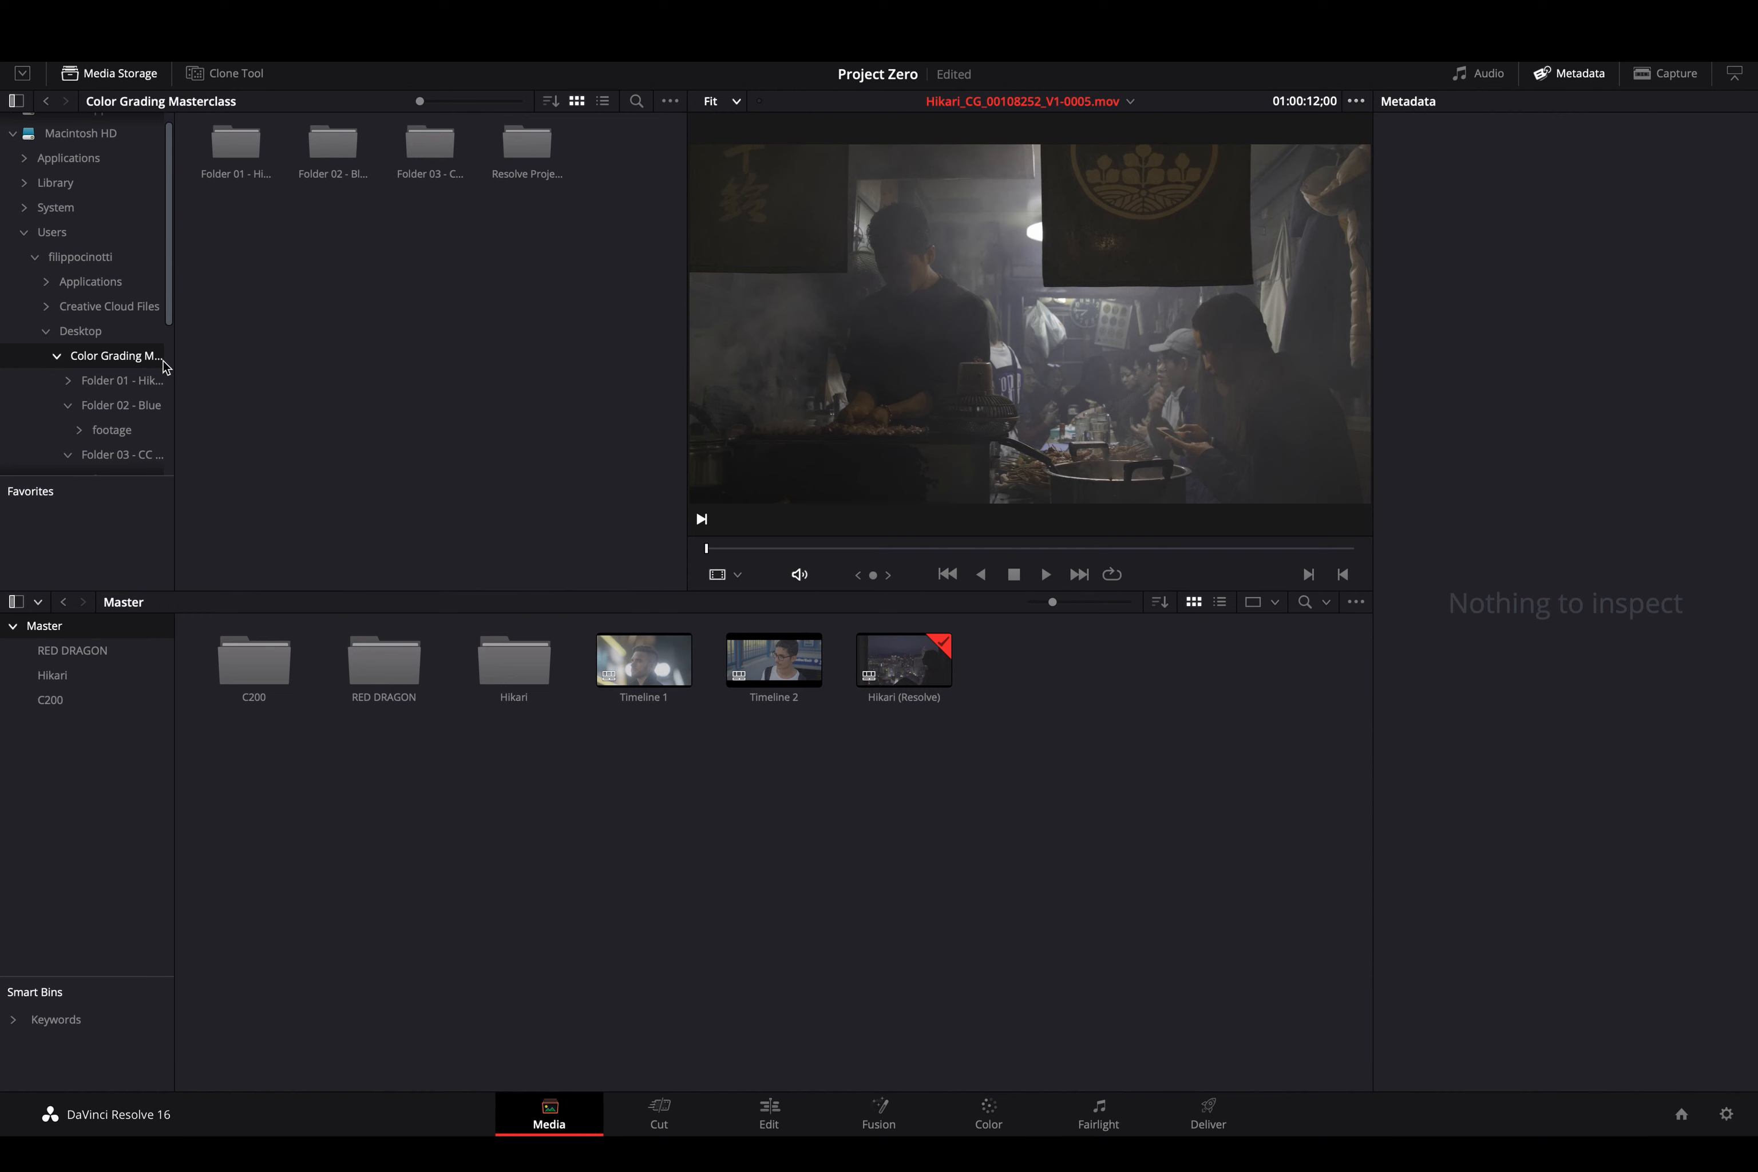
double_click(324, 151)
double_click(255, 150)
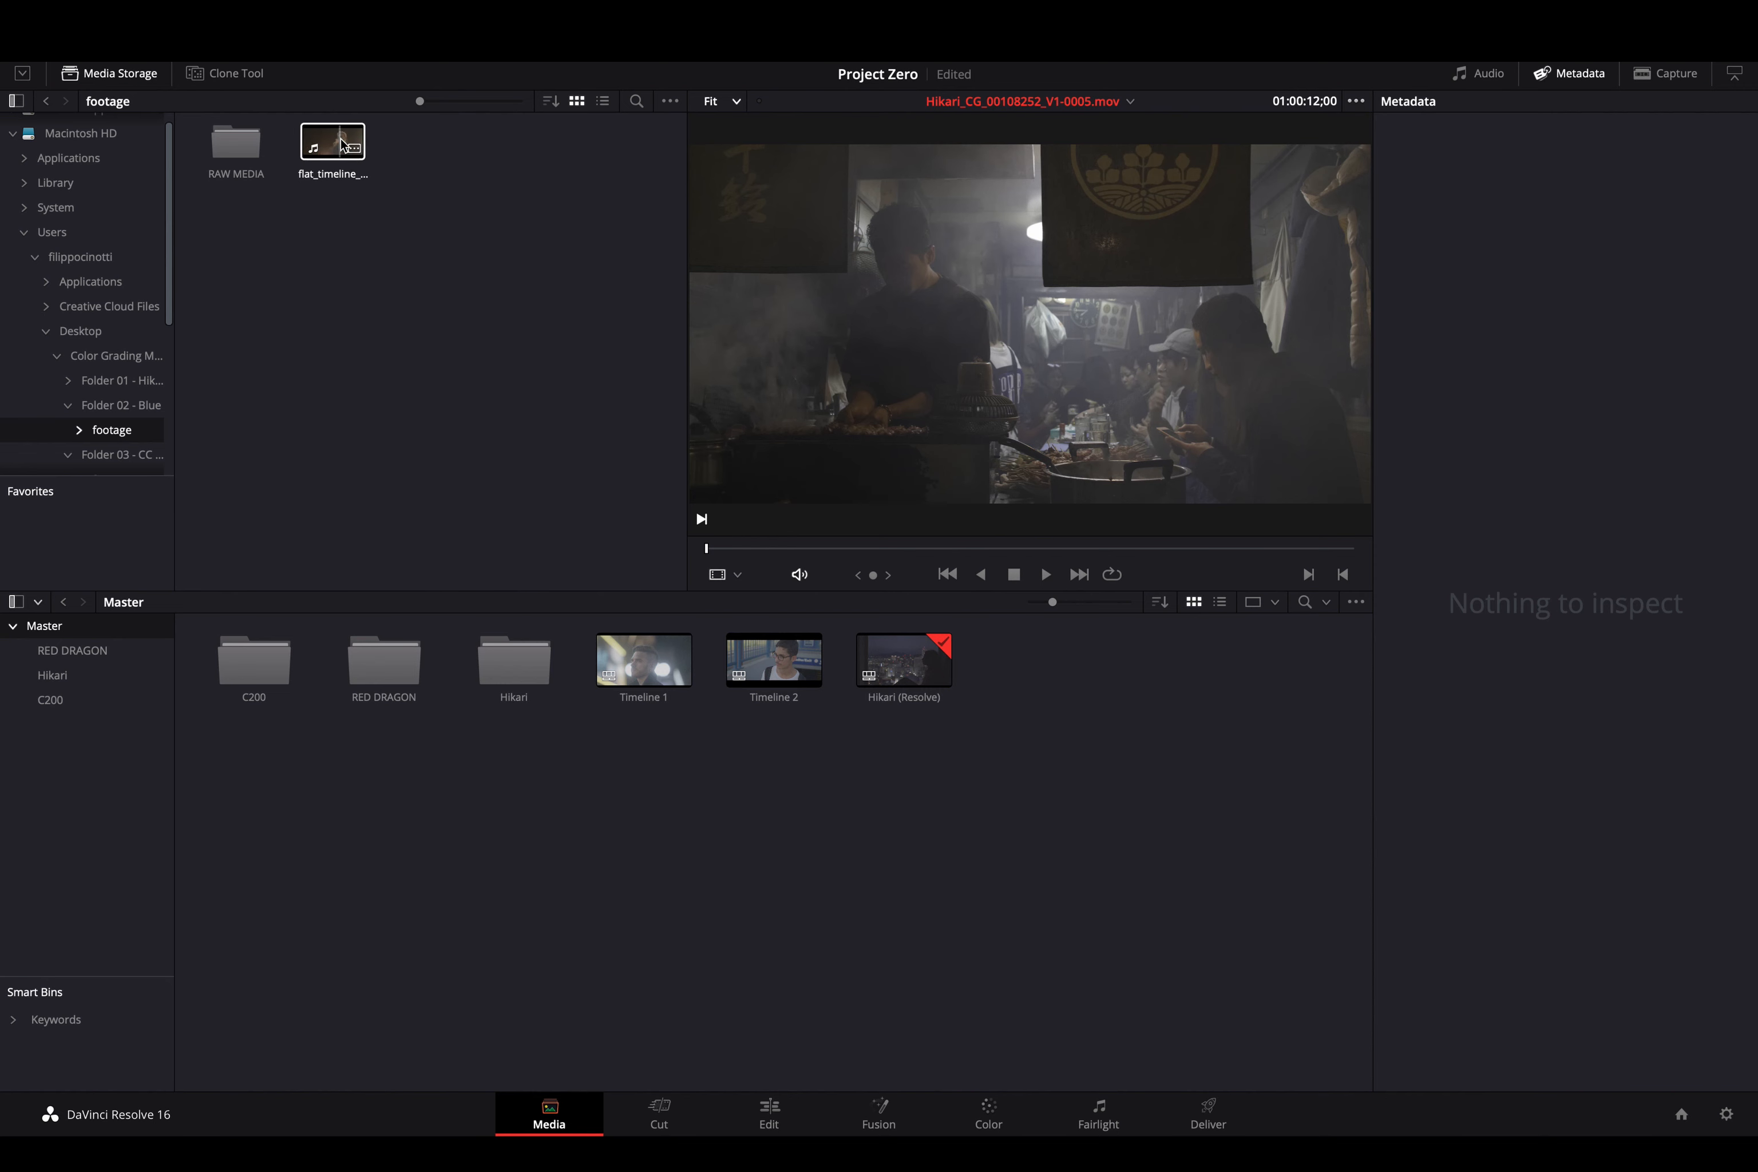
click(341, 144)
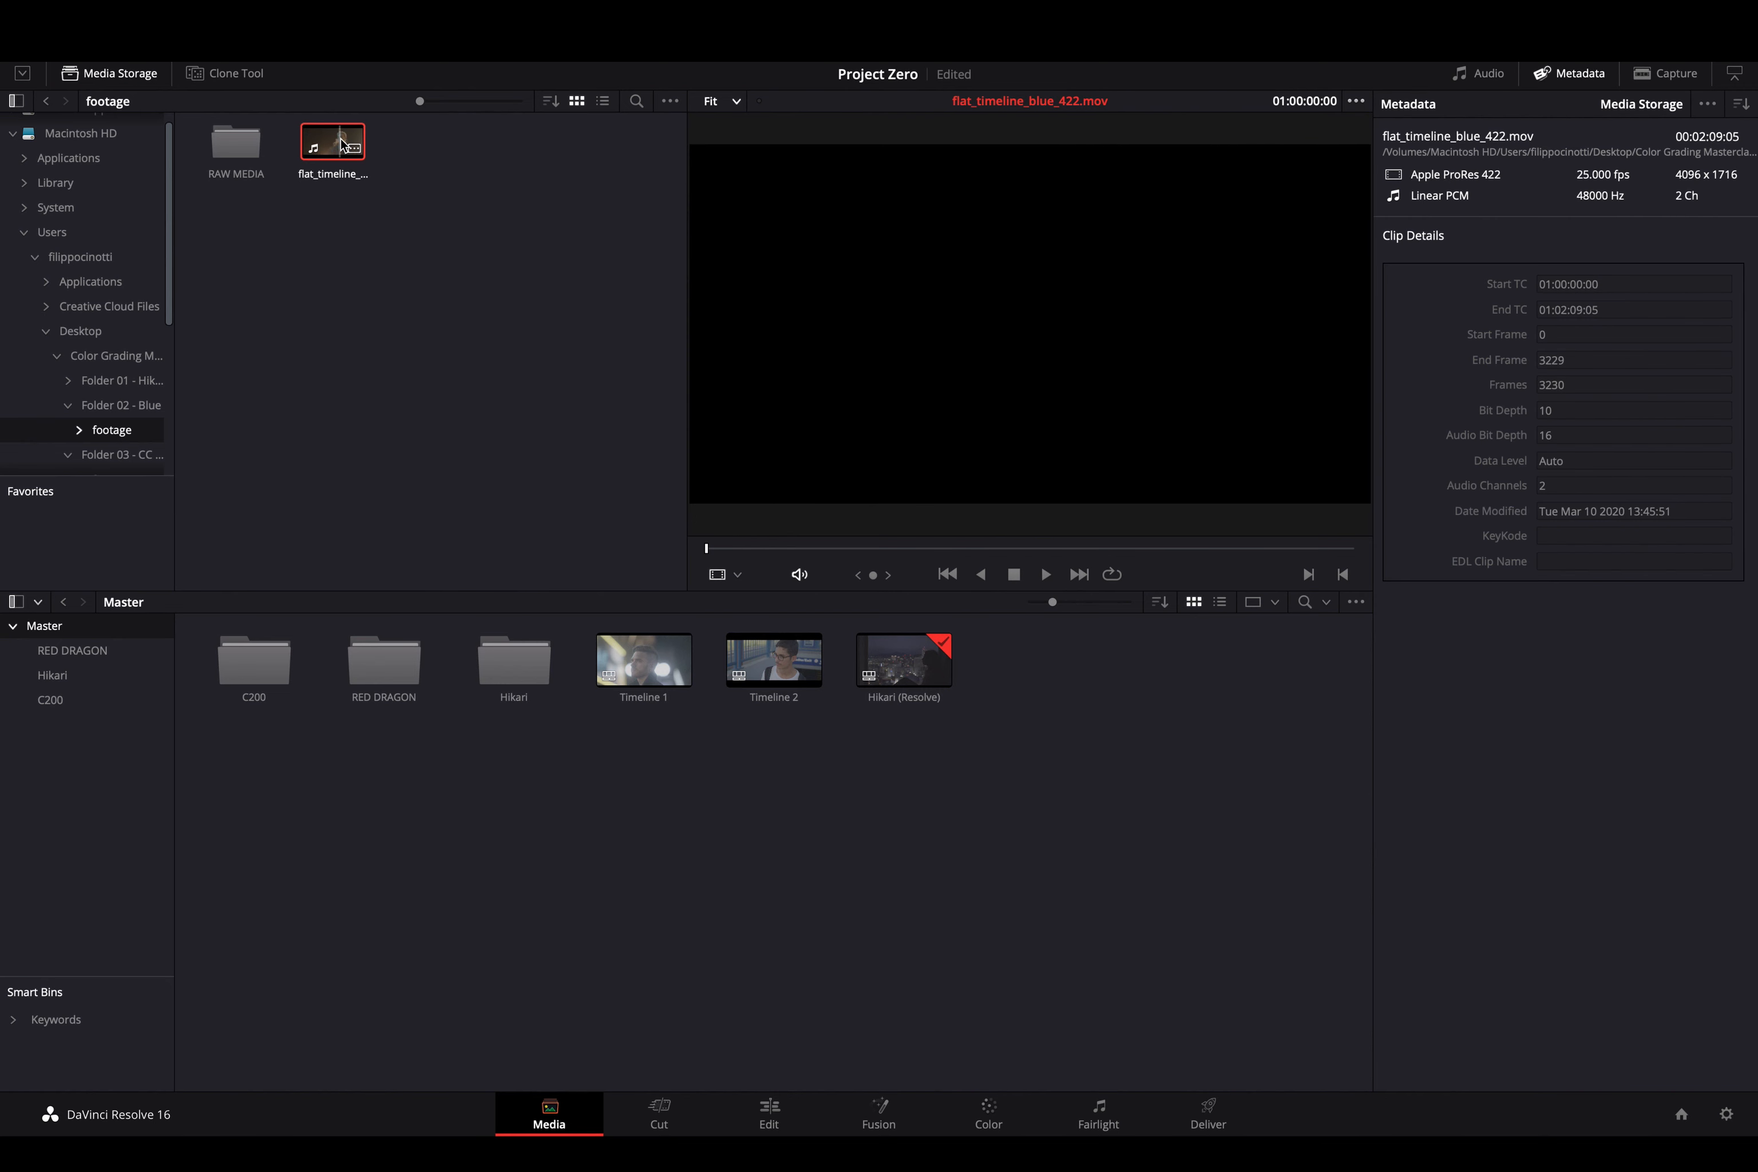
- Mute the viewer's audio and preview the flat_timeline clip
click(800, 574)
key(space)
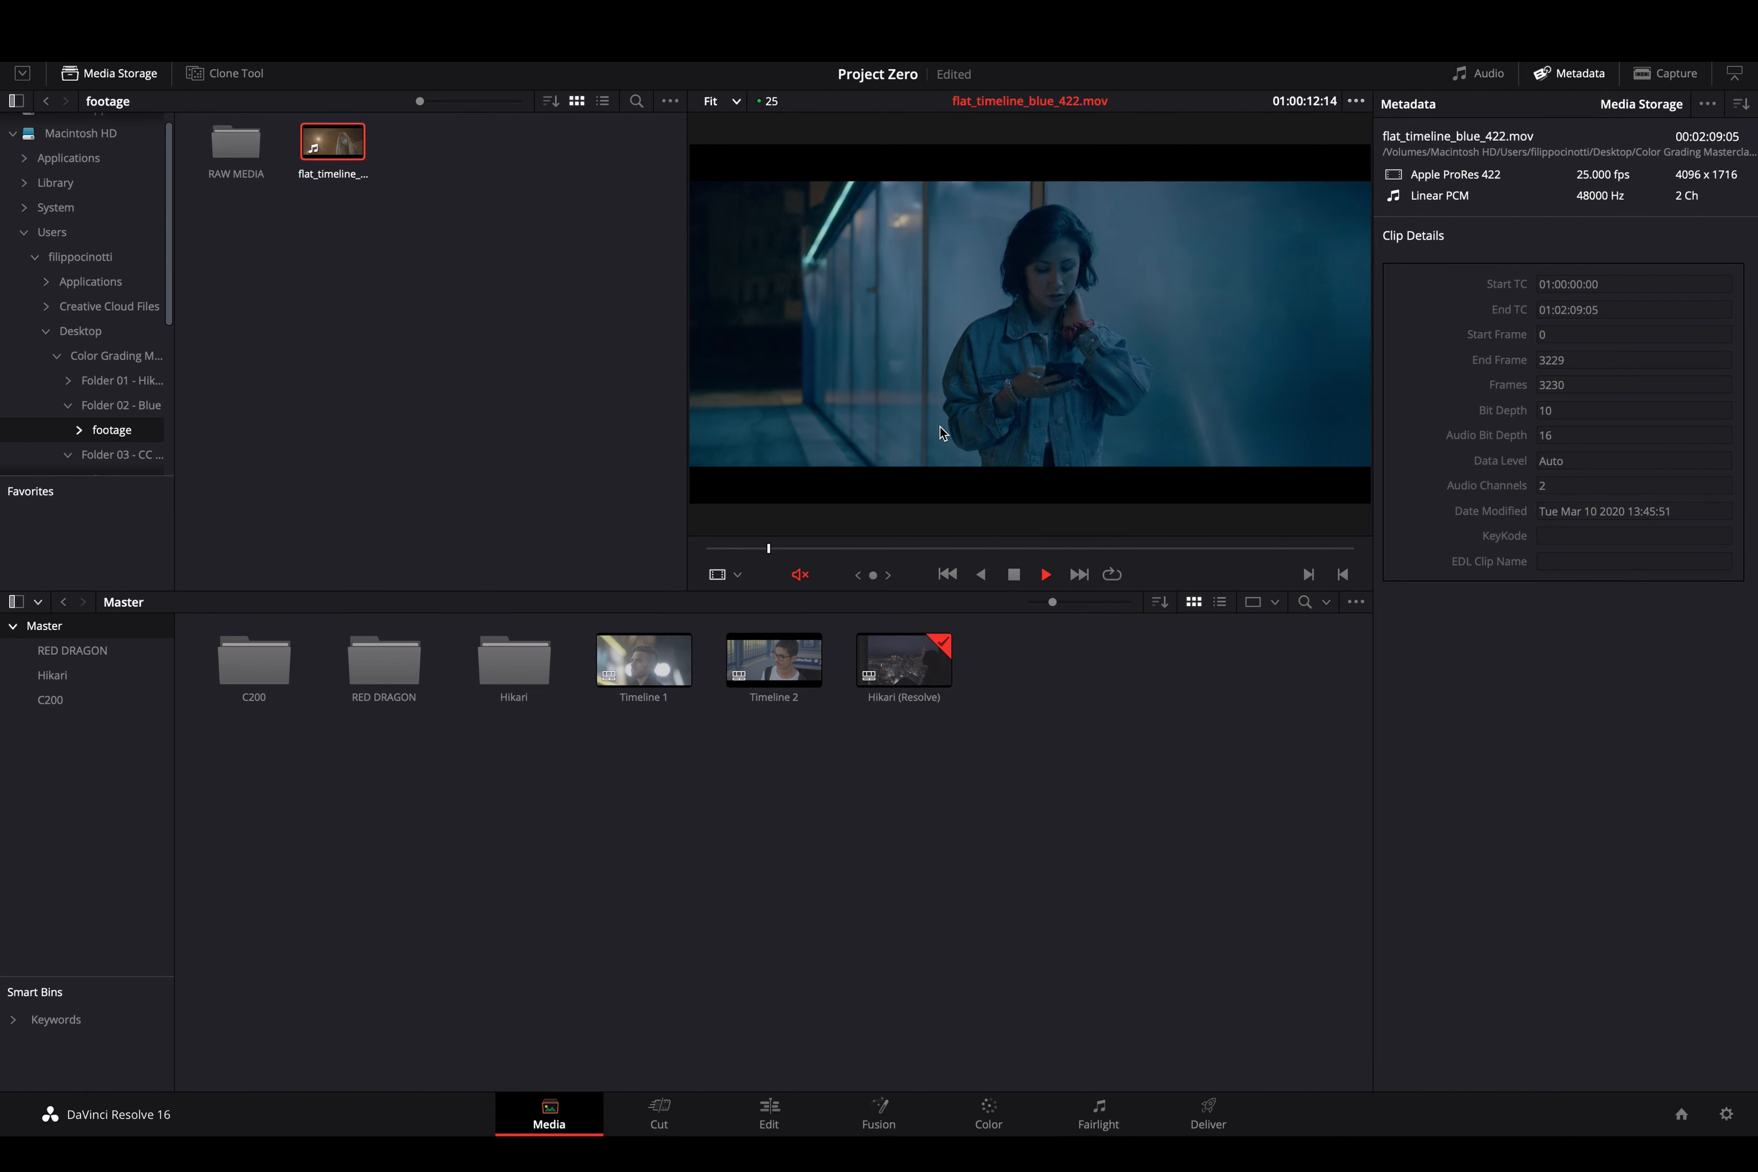
key(space)
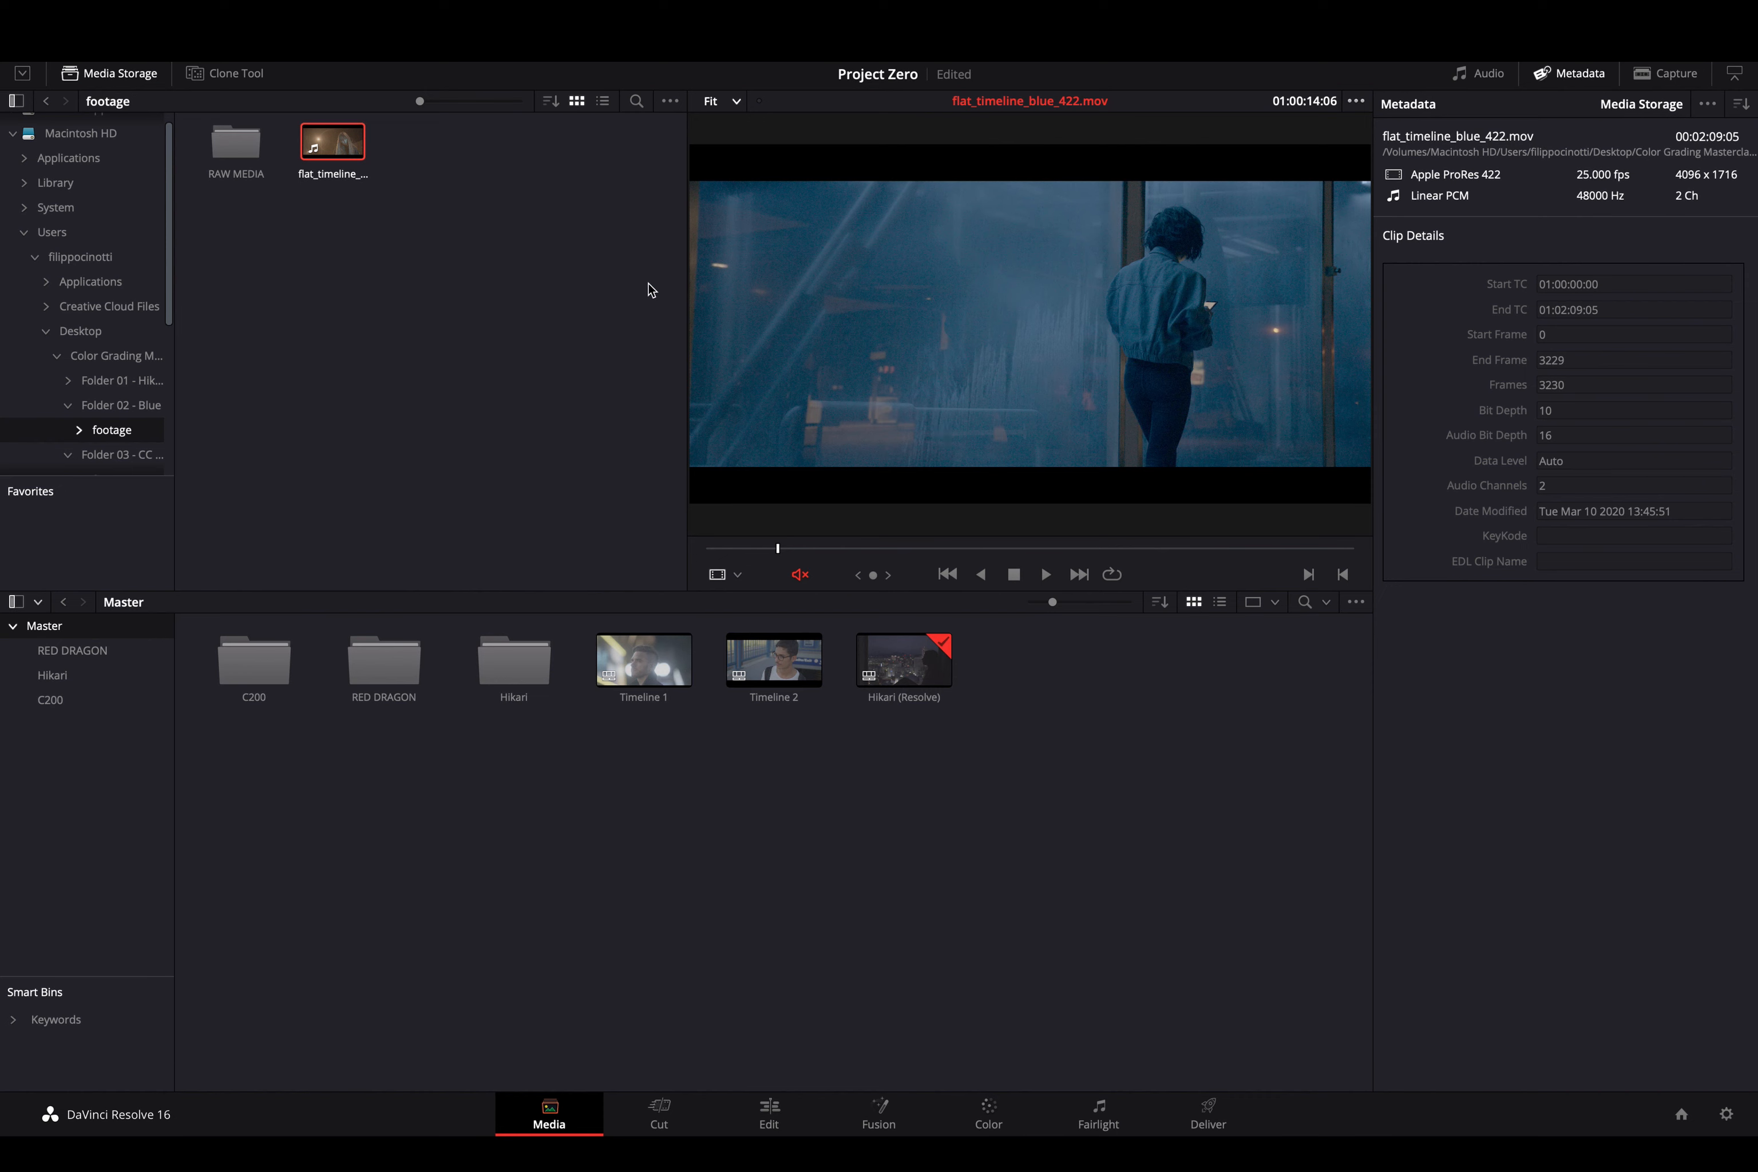
- Run Auto Scene Detect on flat_timeline_blue_422.mov from Scene Cut Detection
right_click(343, 148)
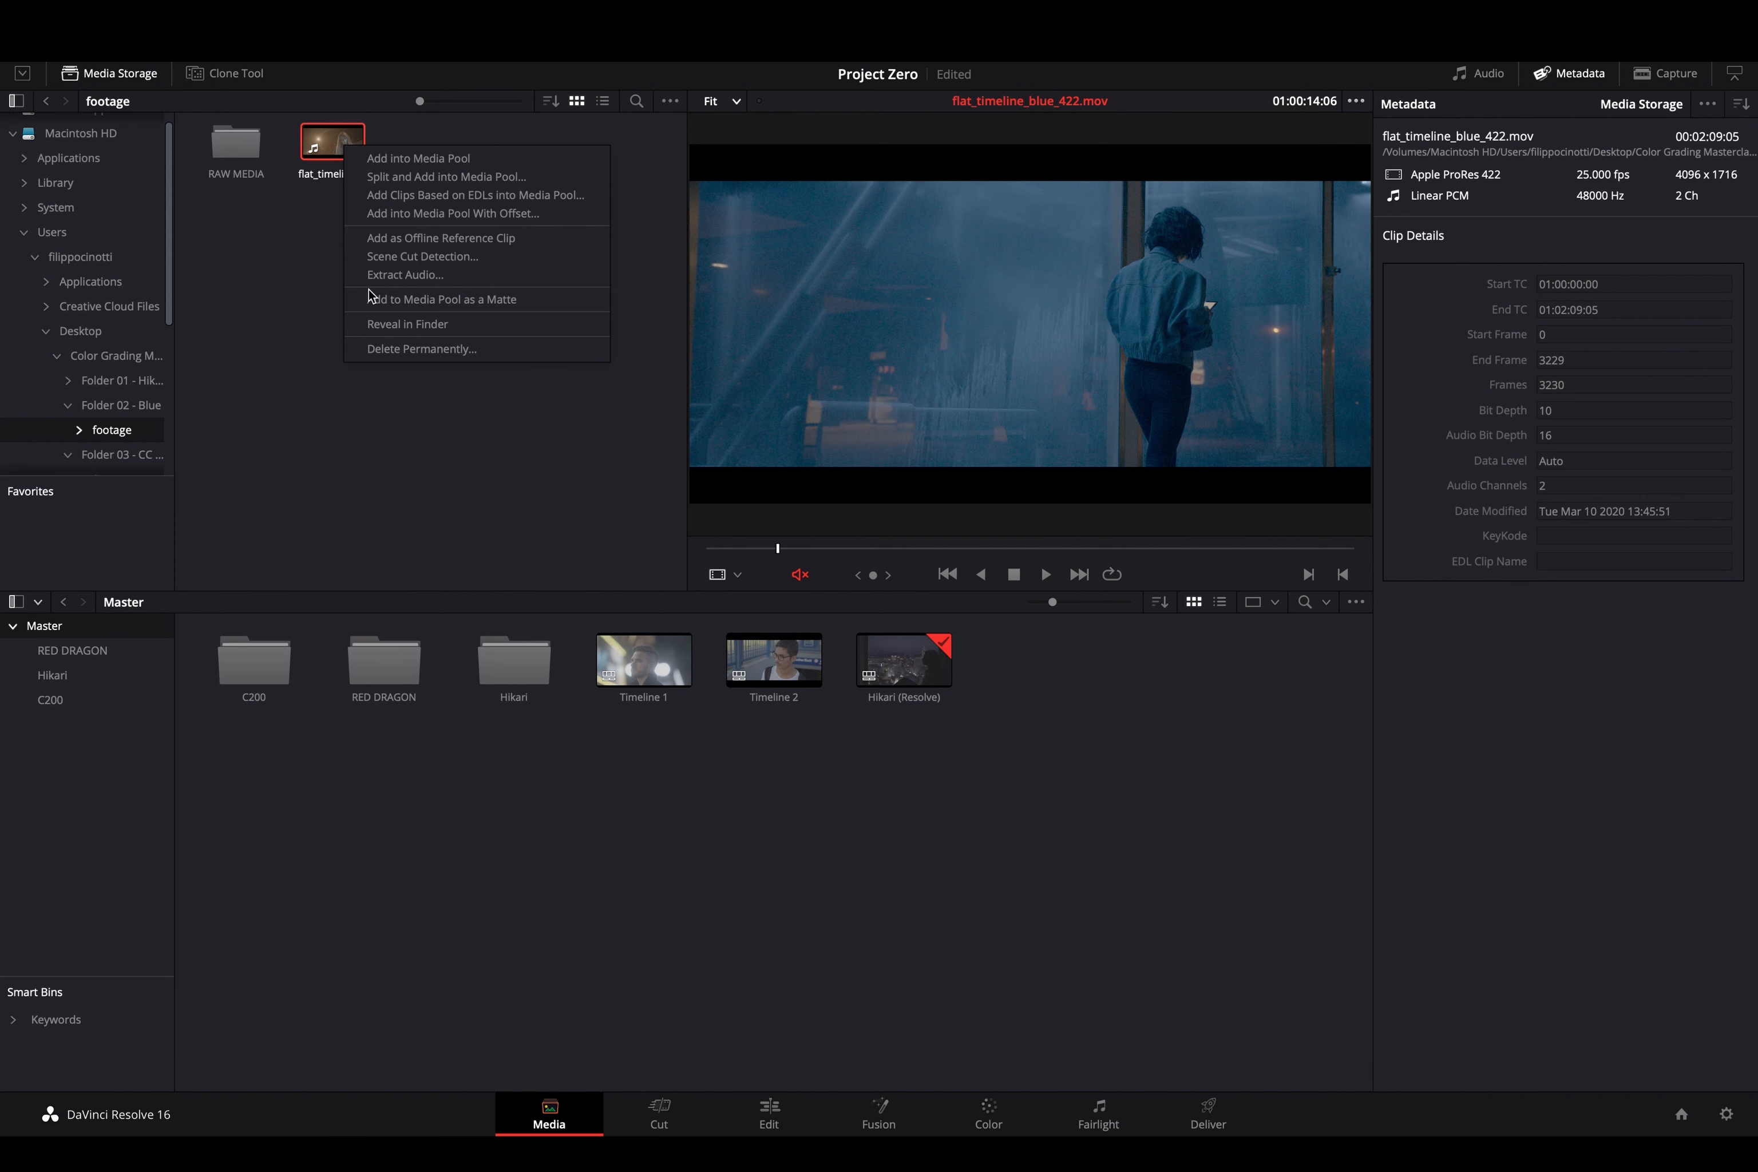
click(280, 242)
right_click(336, 131)
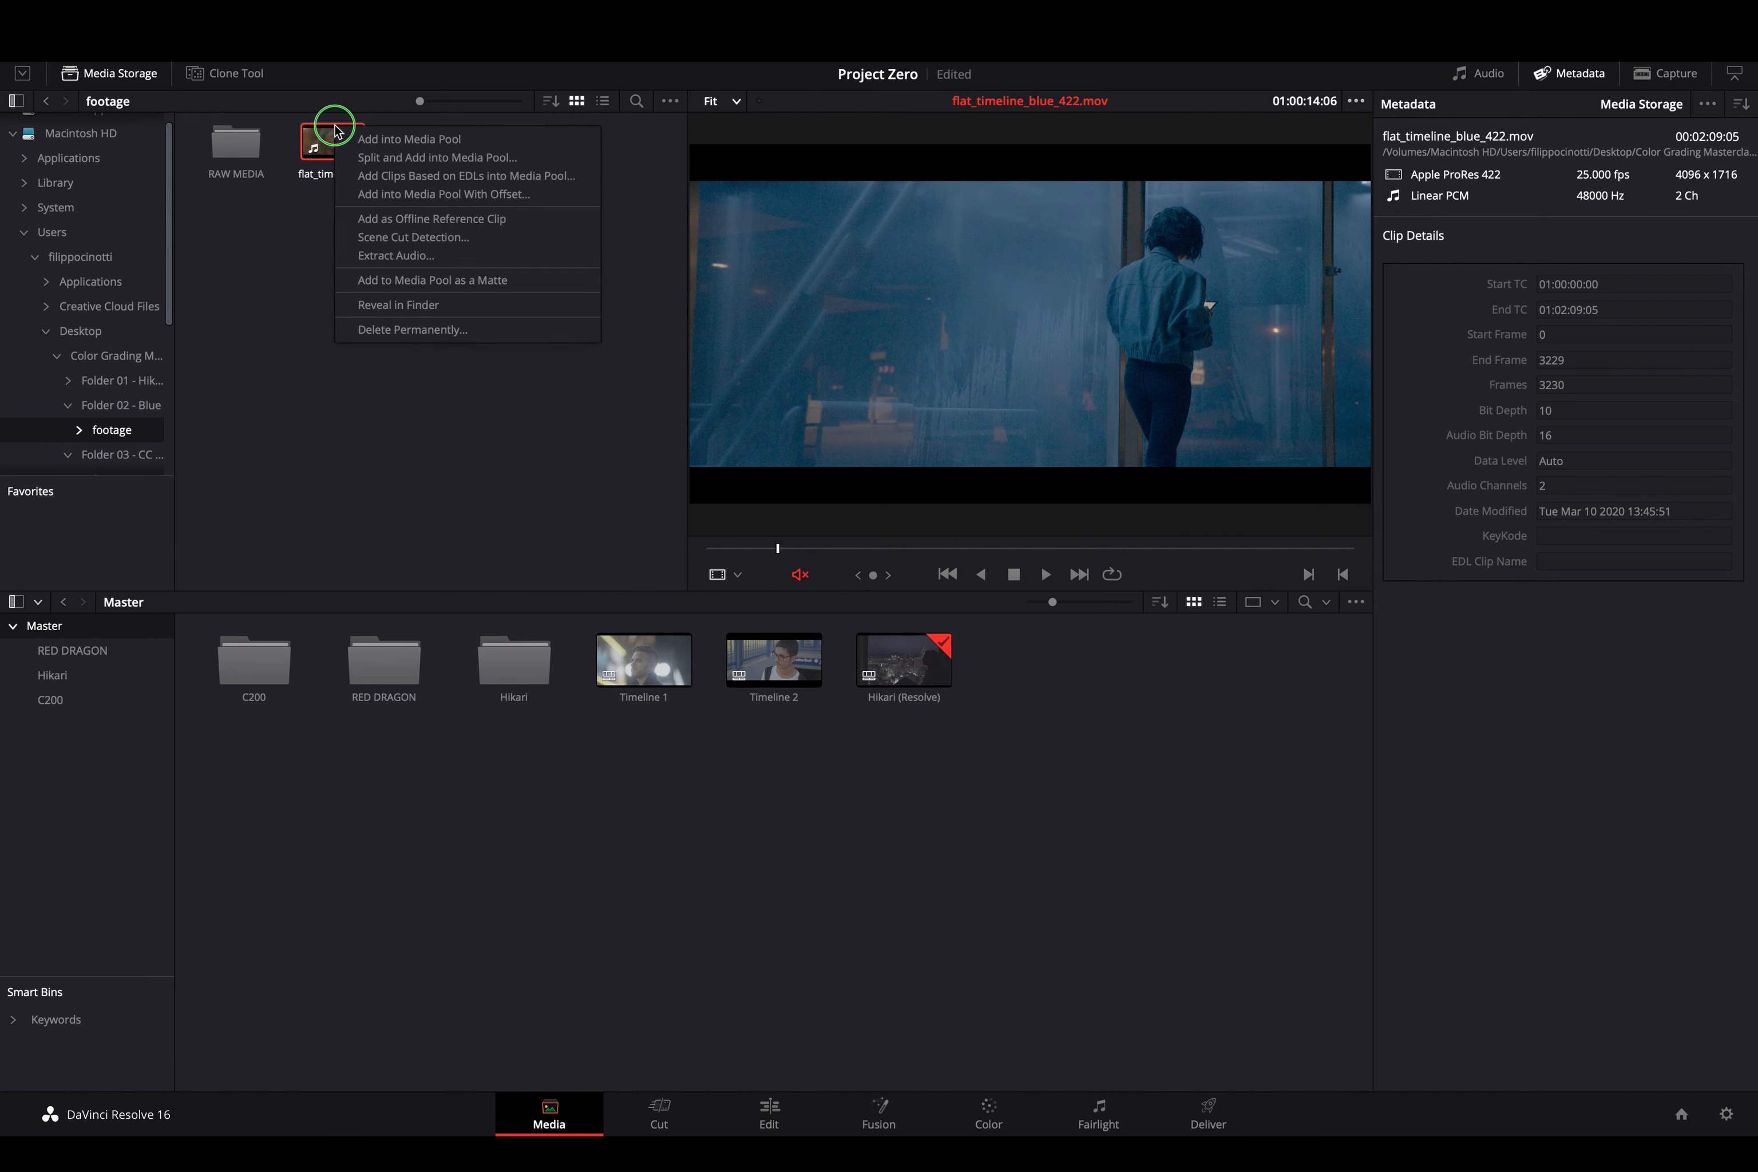
click(393, 239)
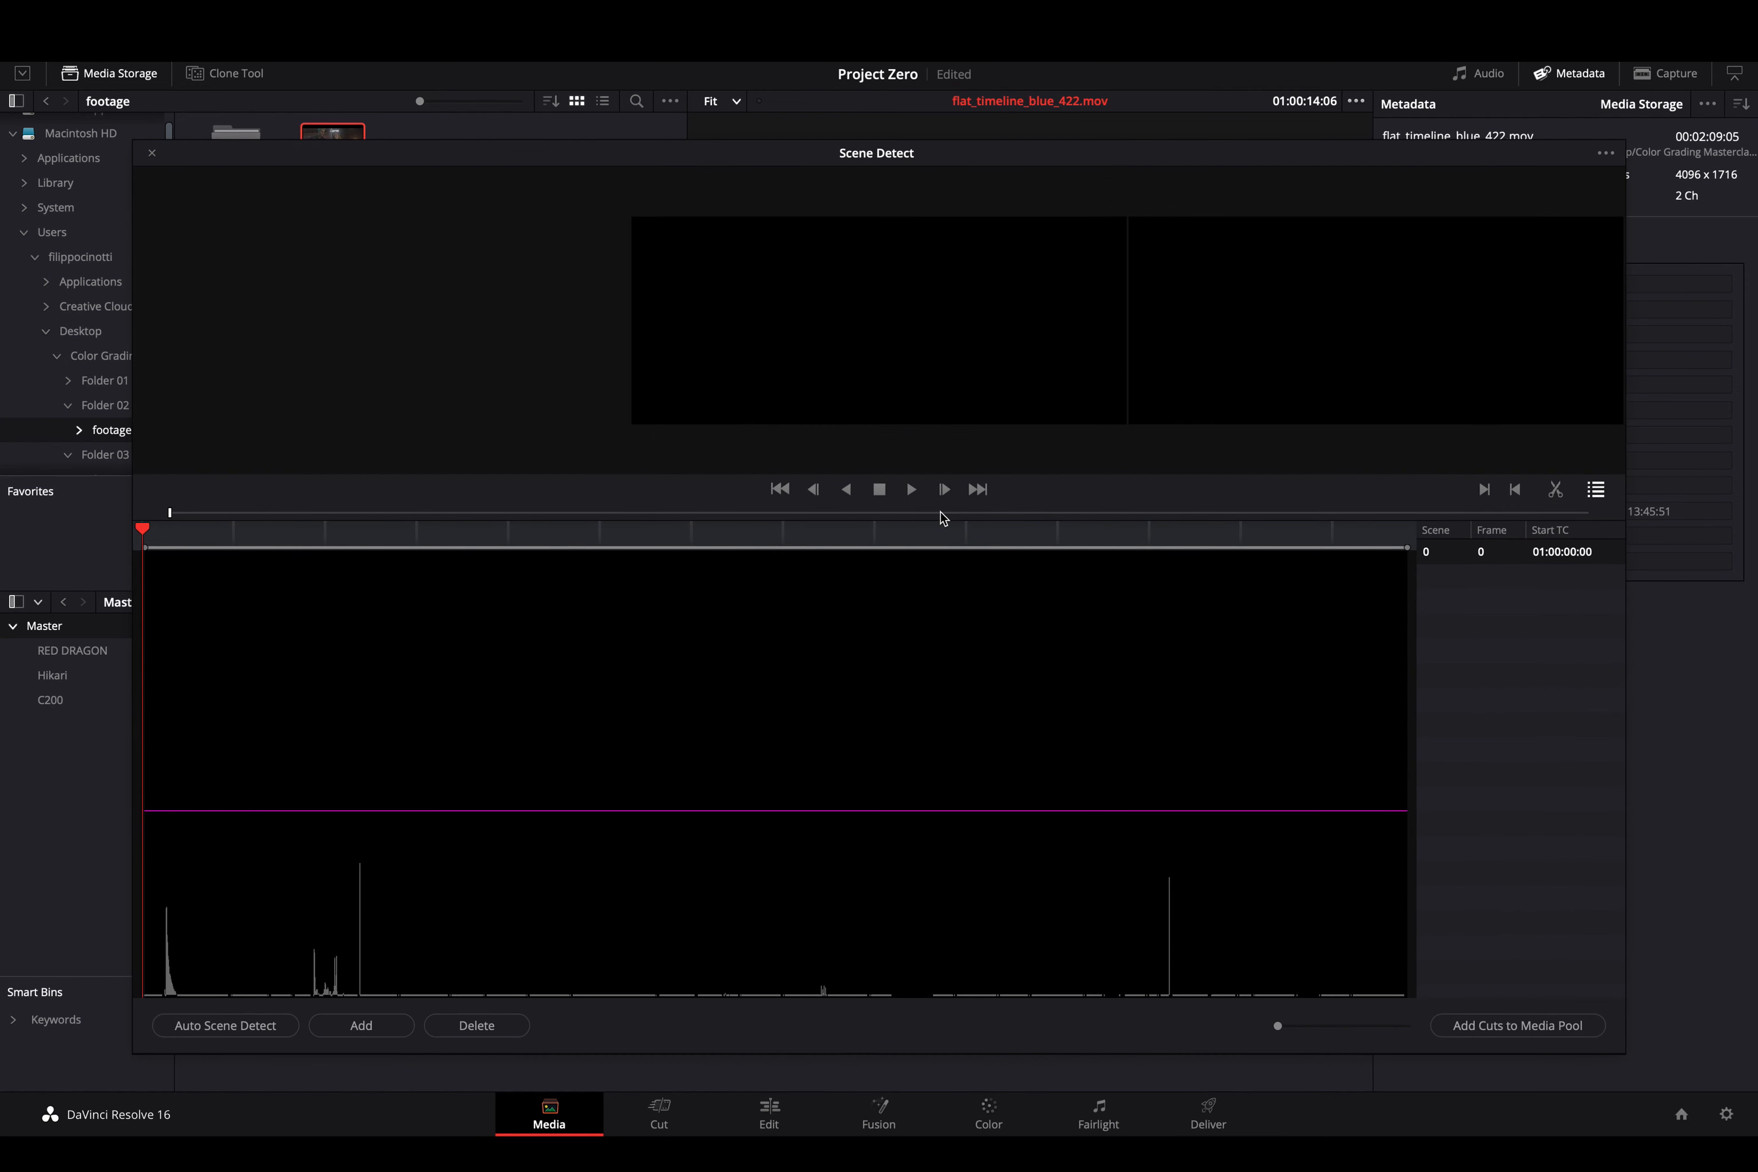
click(248, 1035)
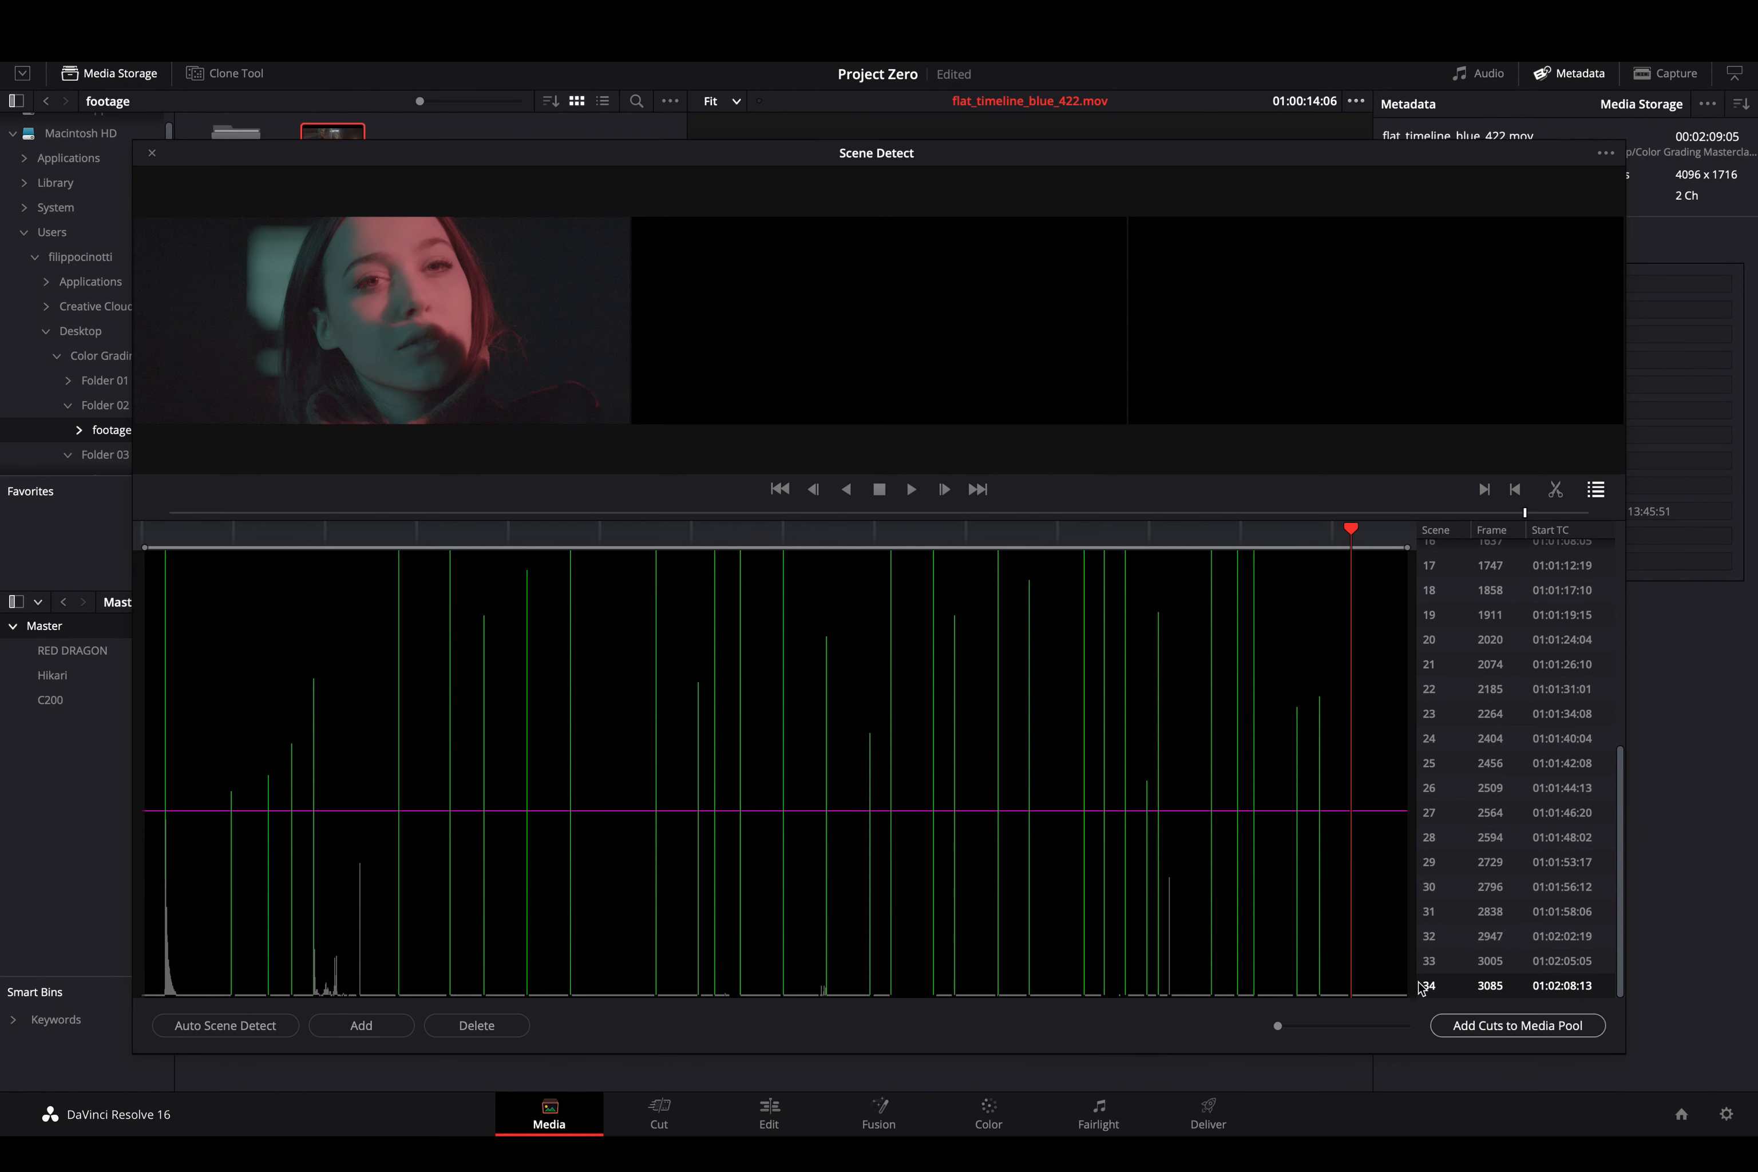
- Review the 35 detected scenes and move the playhead back to the scene 25 cut
scroll(1491, 974, up, 1)
scroll(1491, 974, up, 5)
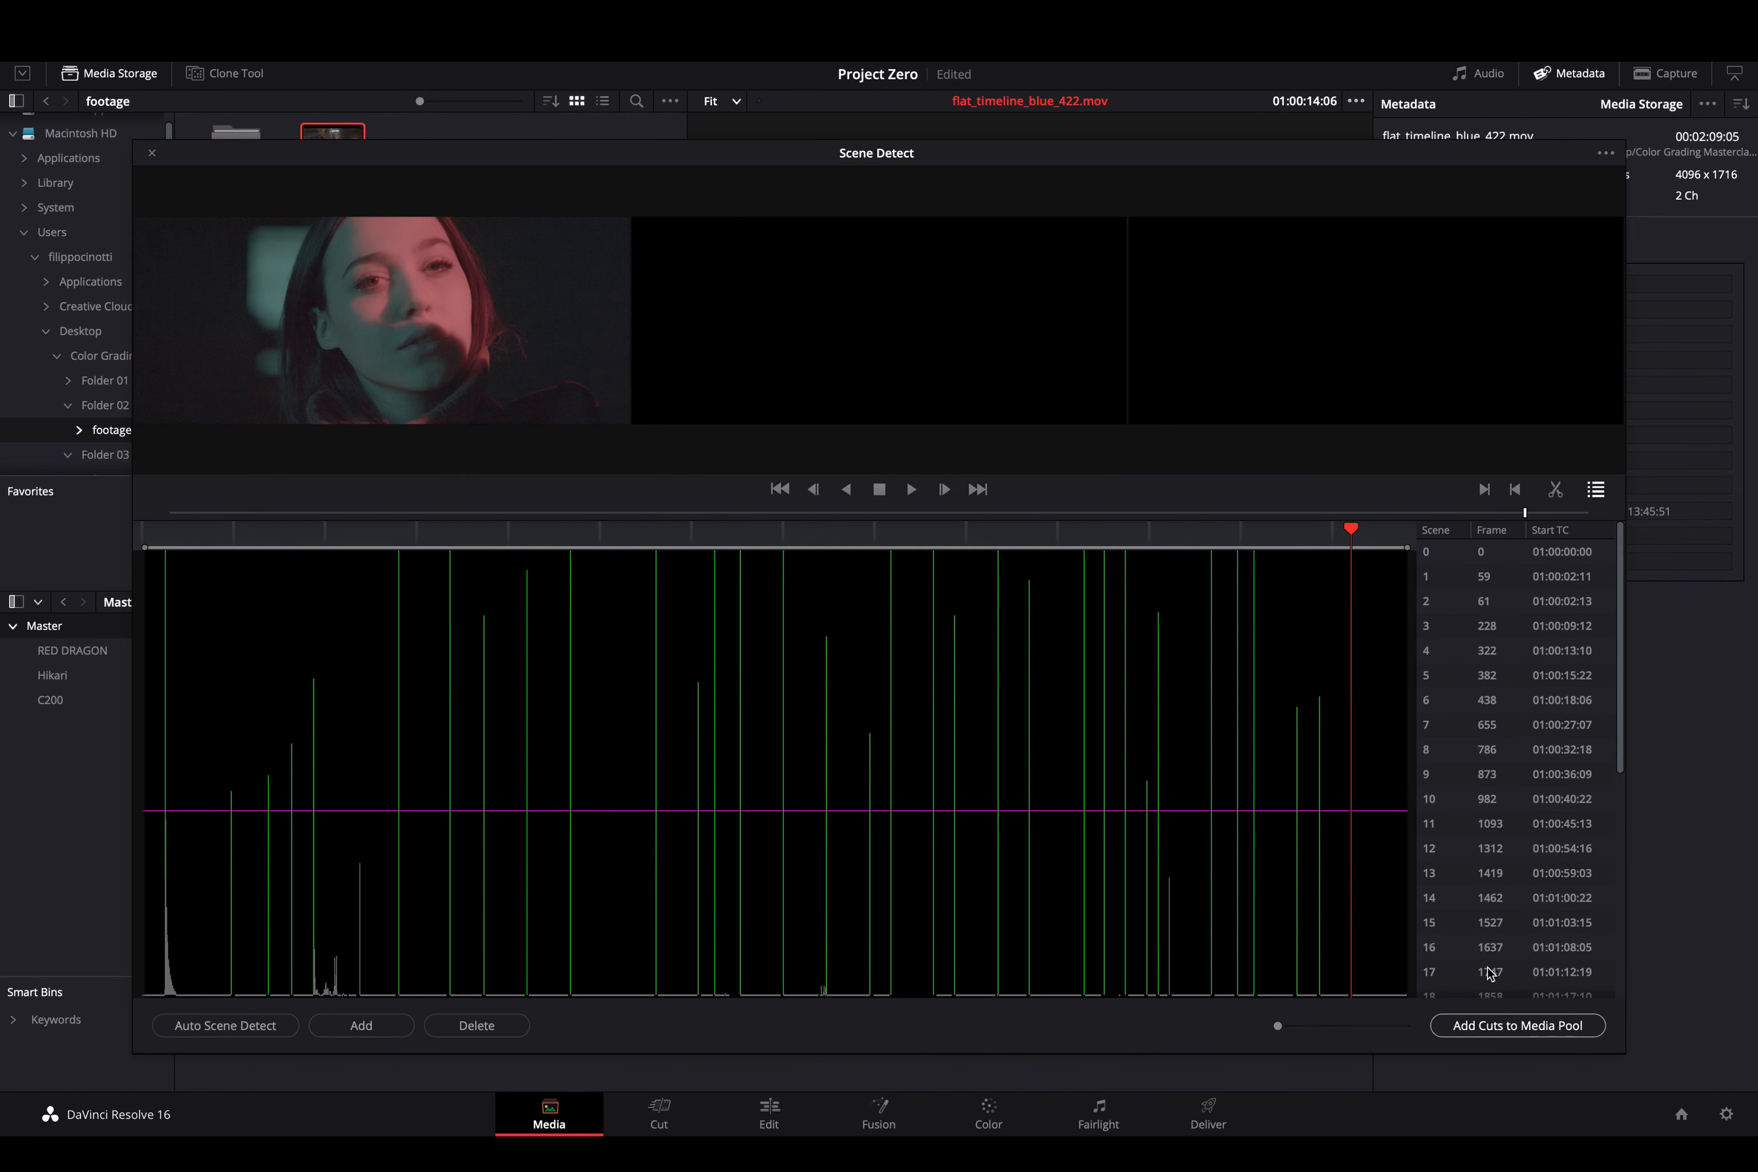
scroll(1491, 974, down, 5)
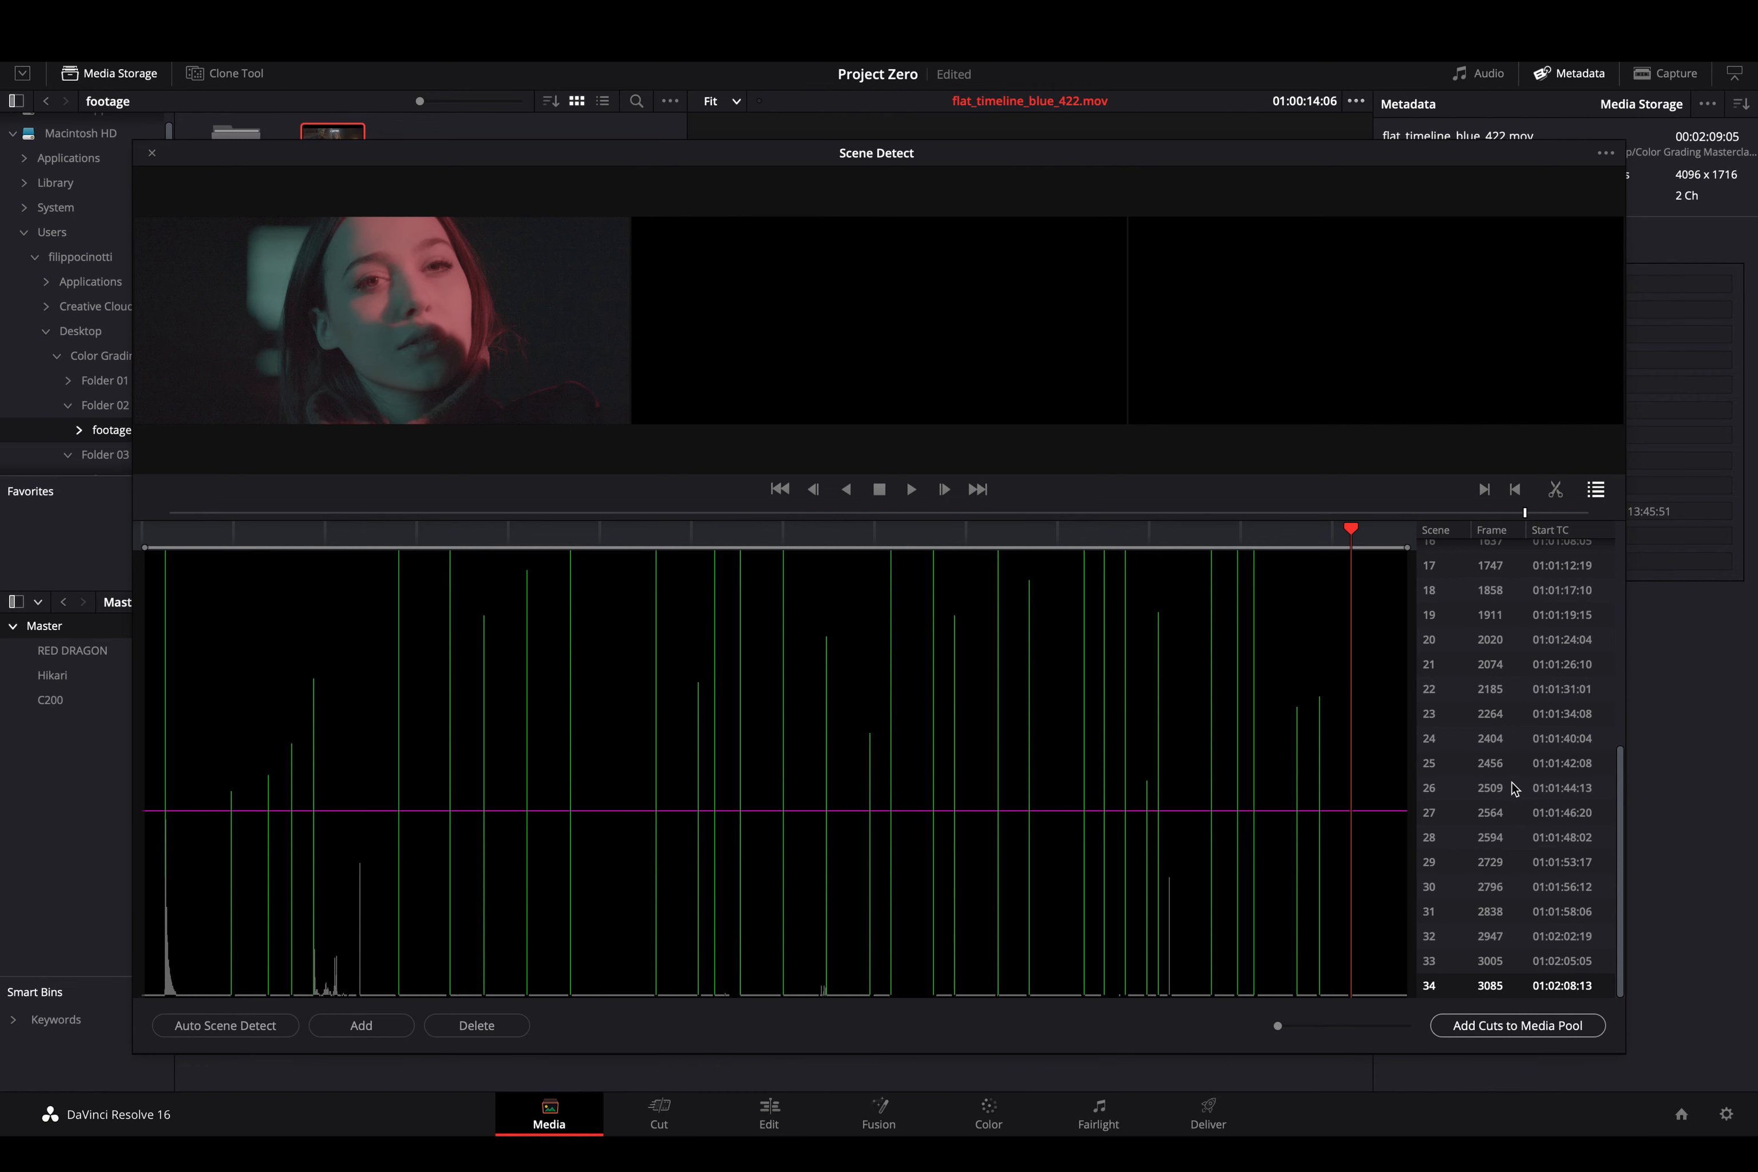
scroll(1512, 785, up, 5)
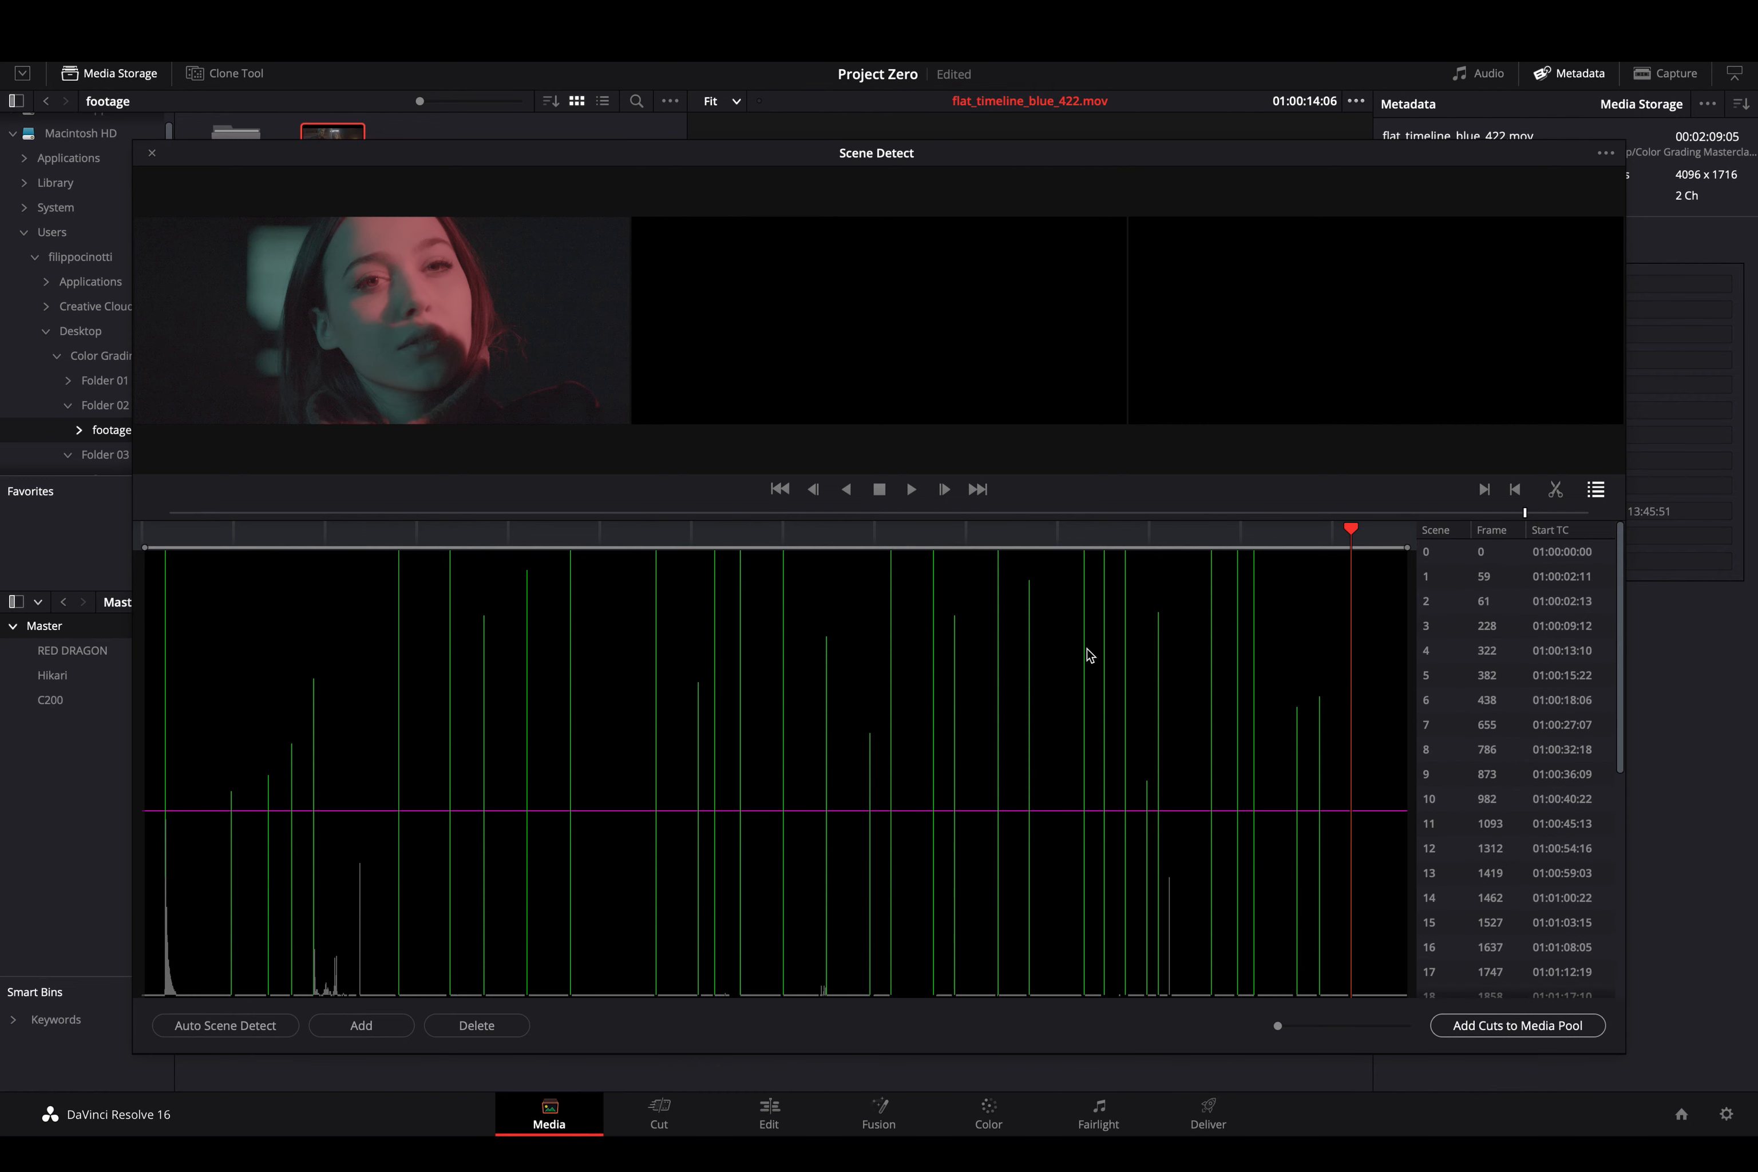
drag(1231, 527, 1106, 569)
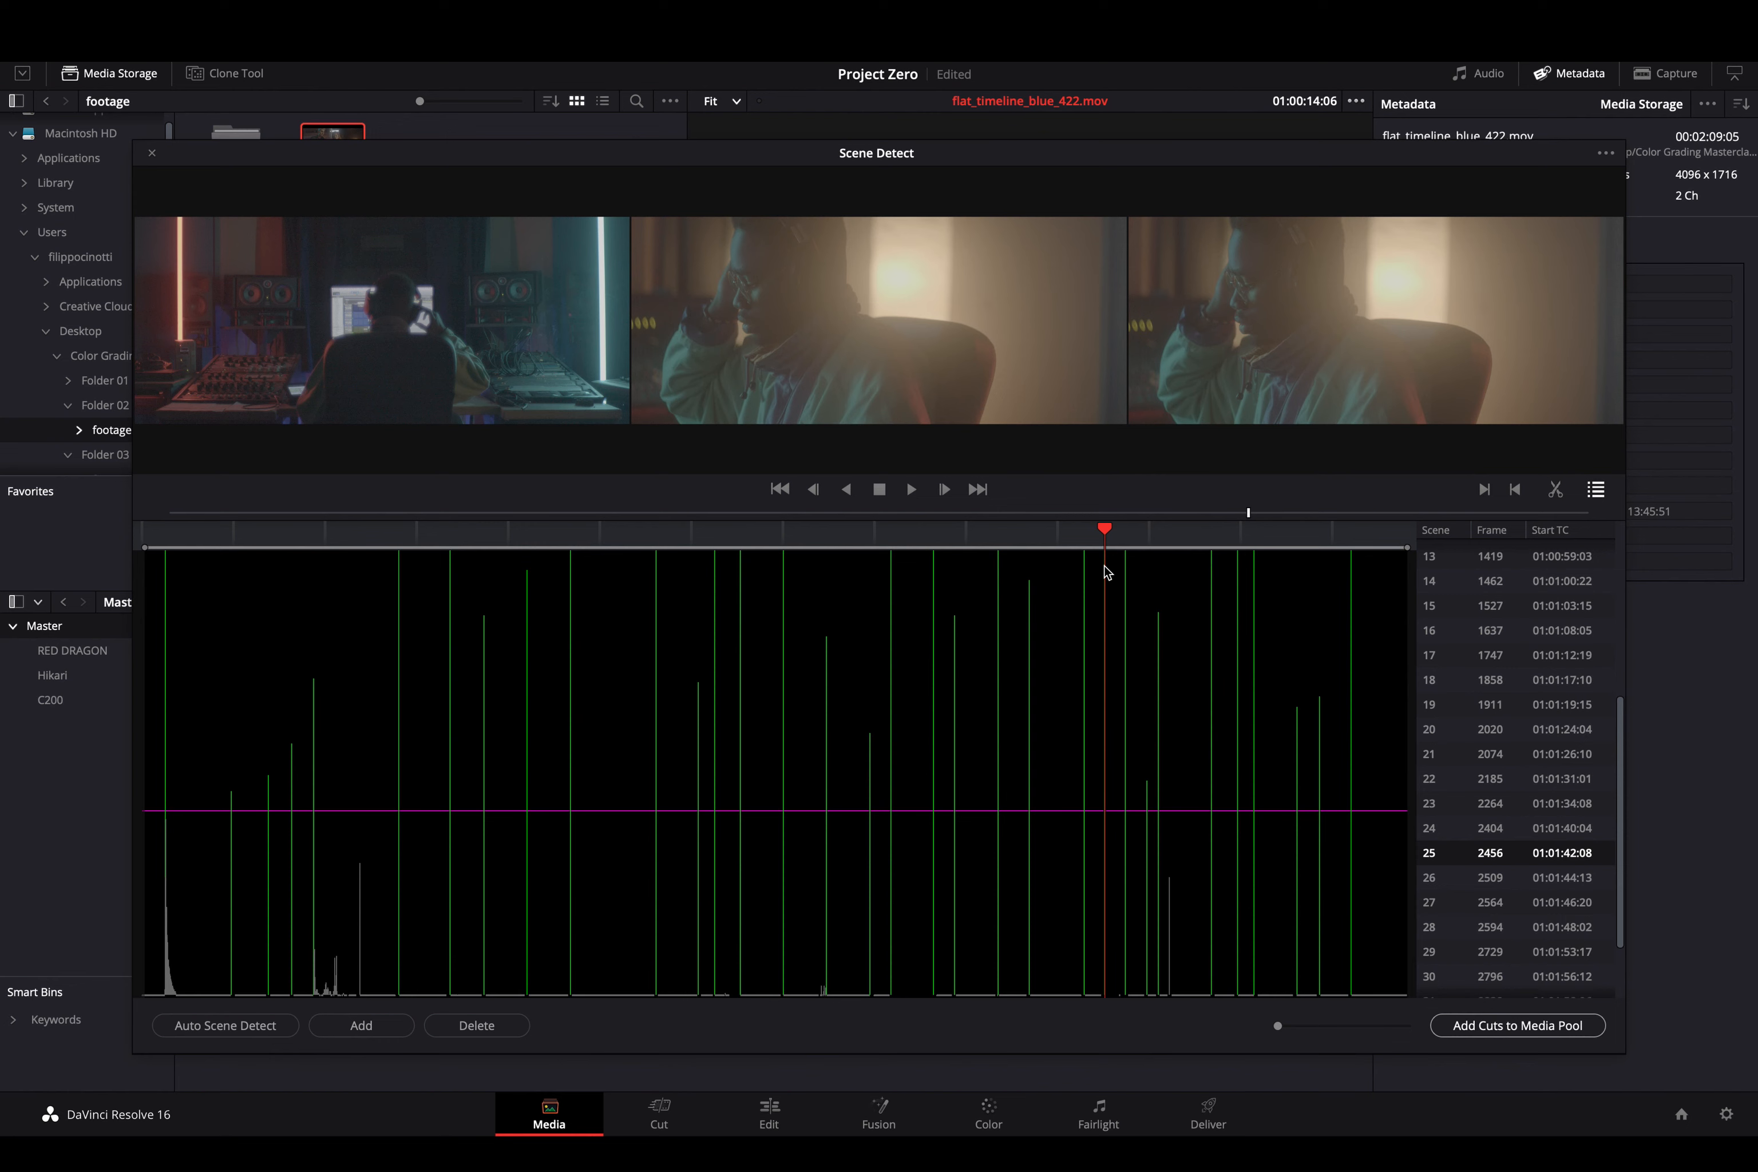
key(Down)
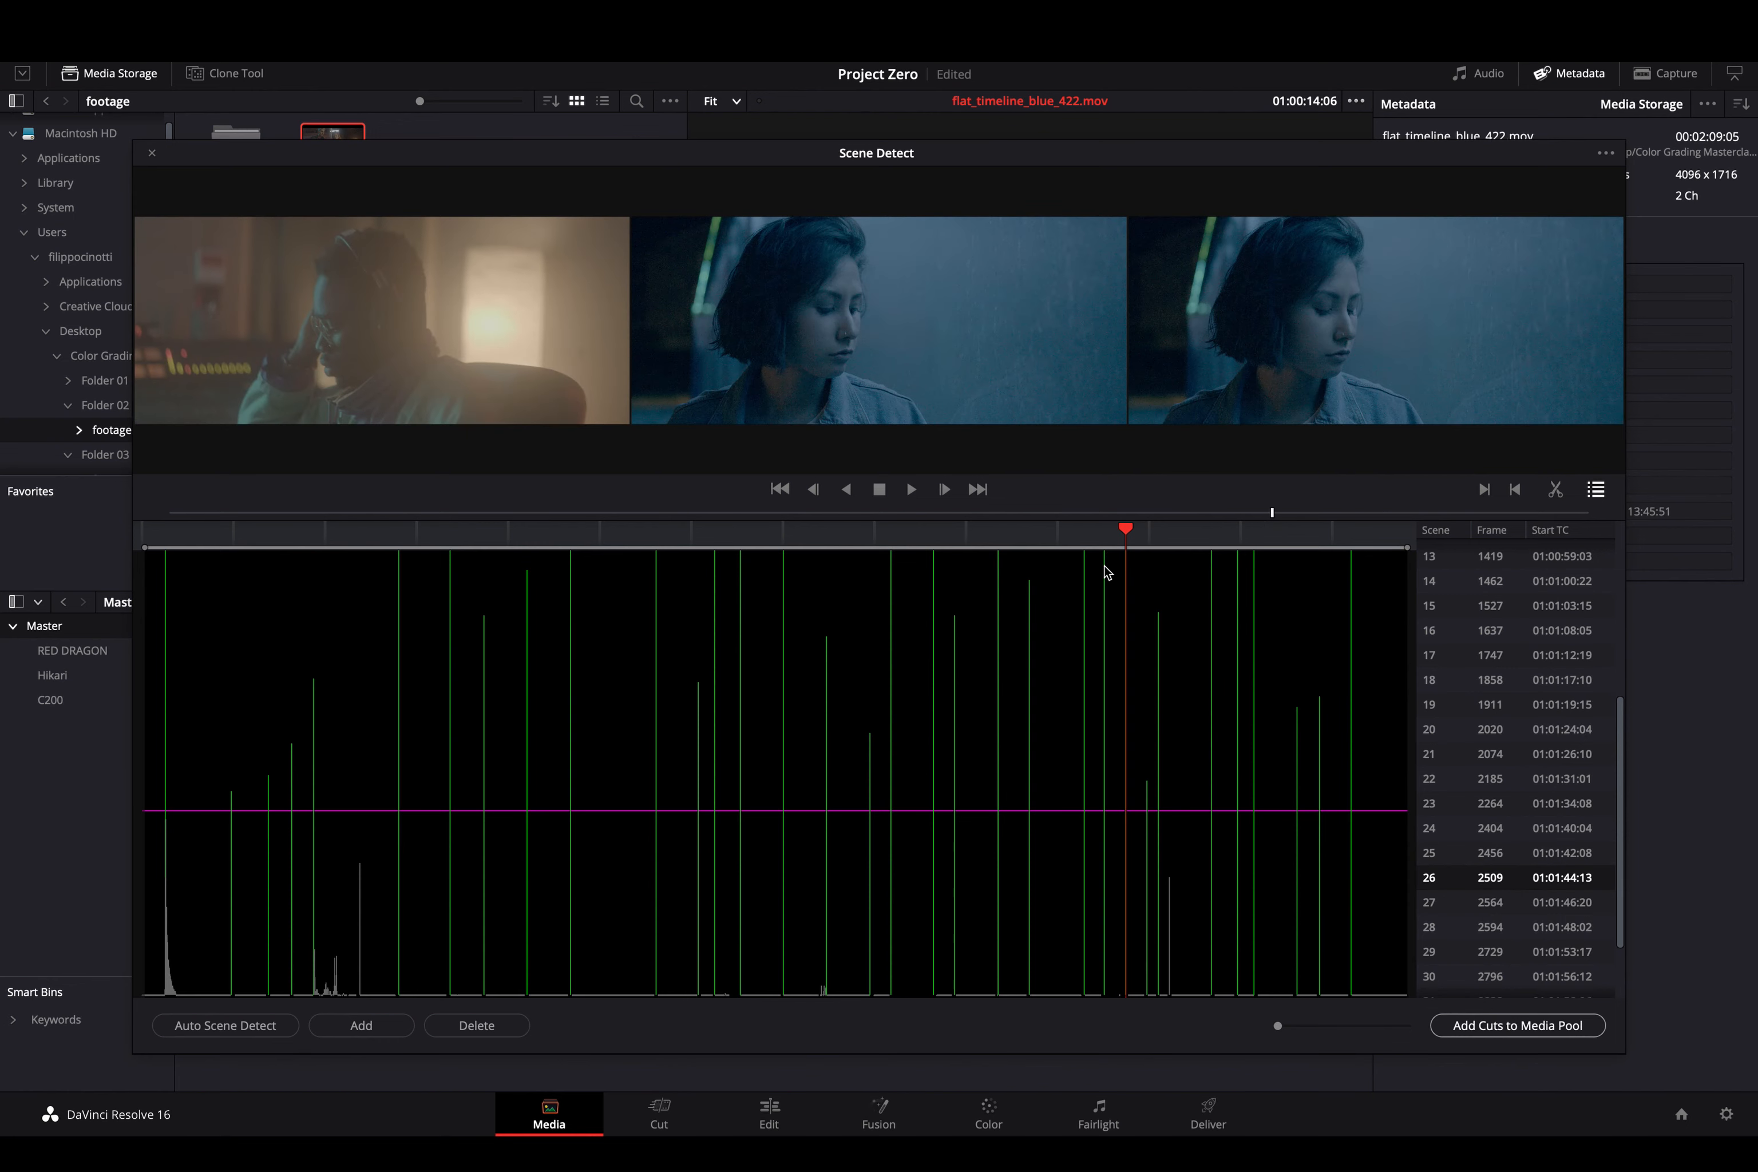
key(Up)
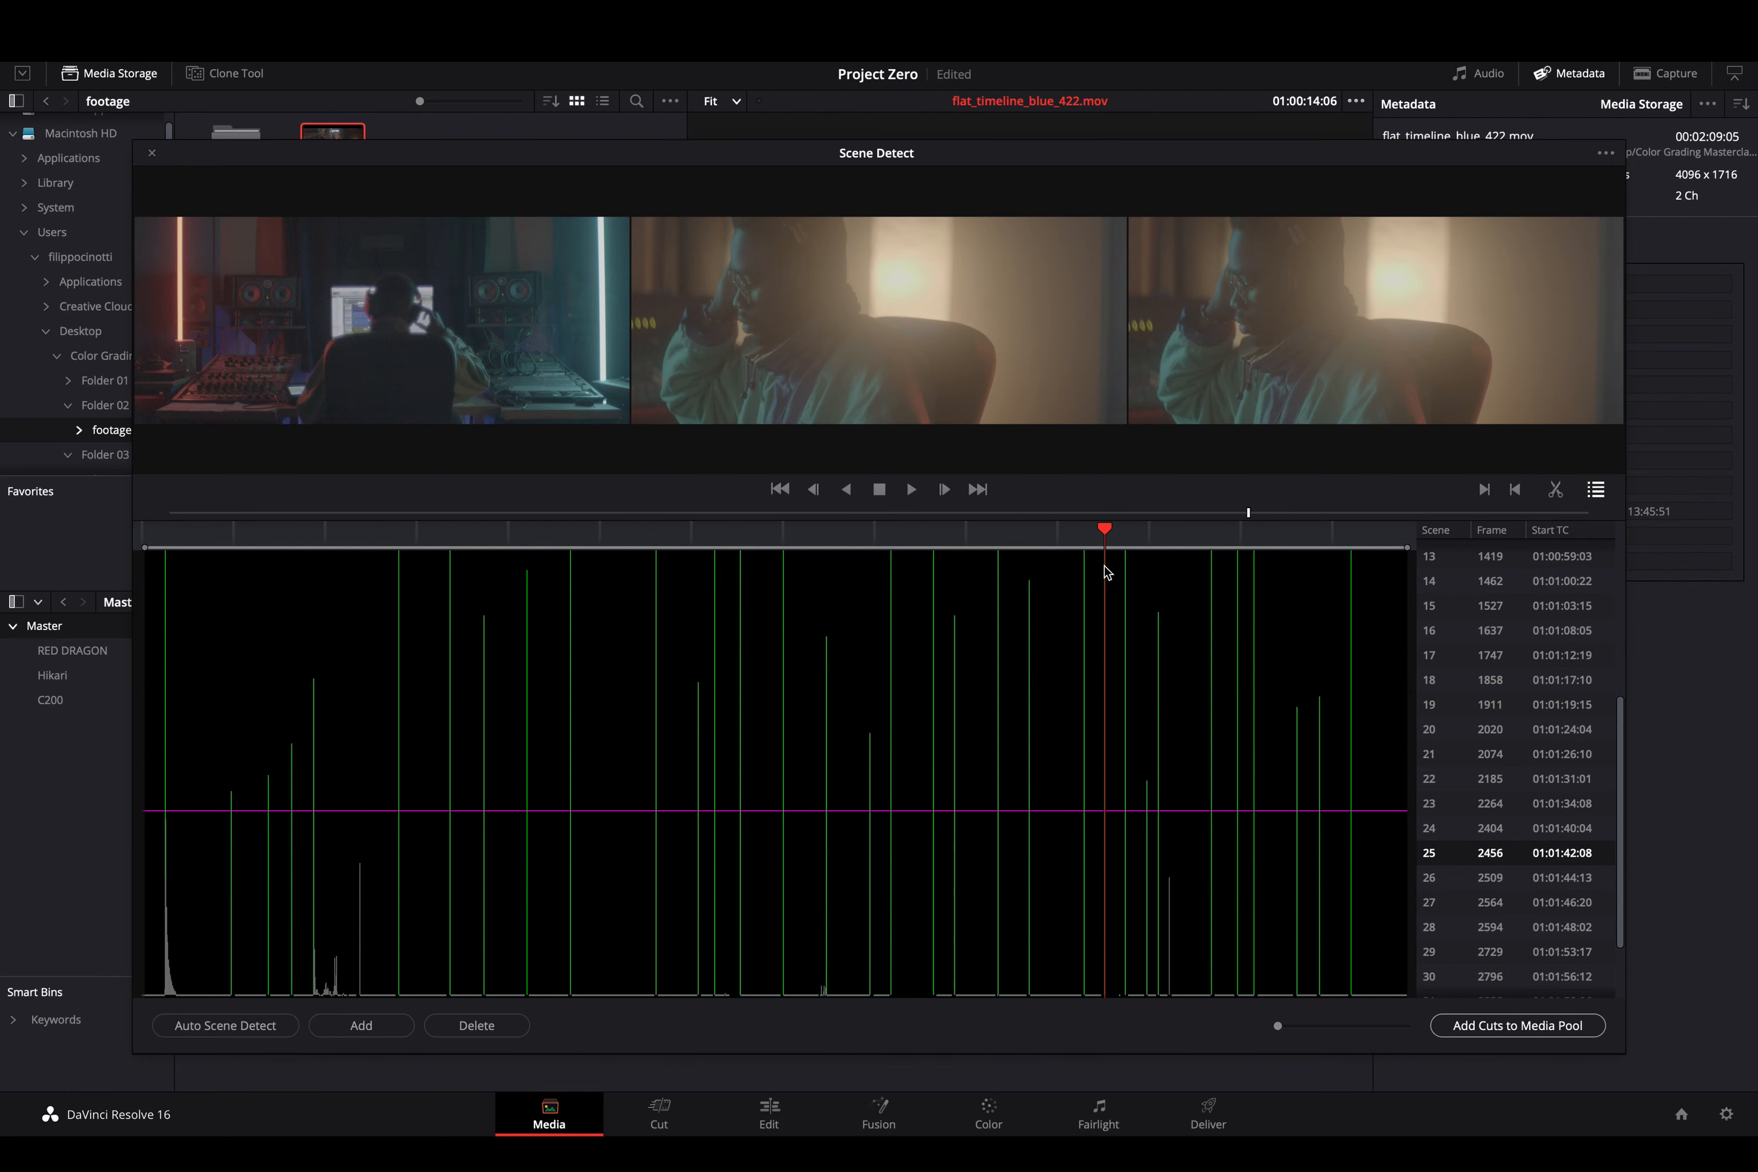
key(Up)
key(Up)
key(Up)
key(Up)
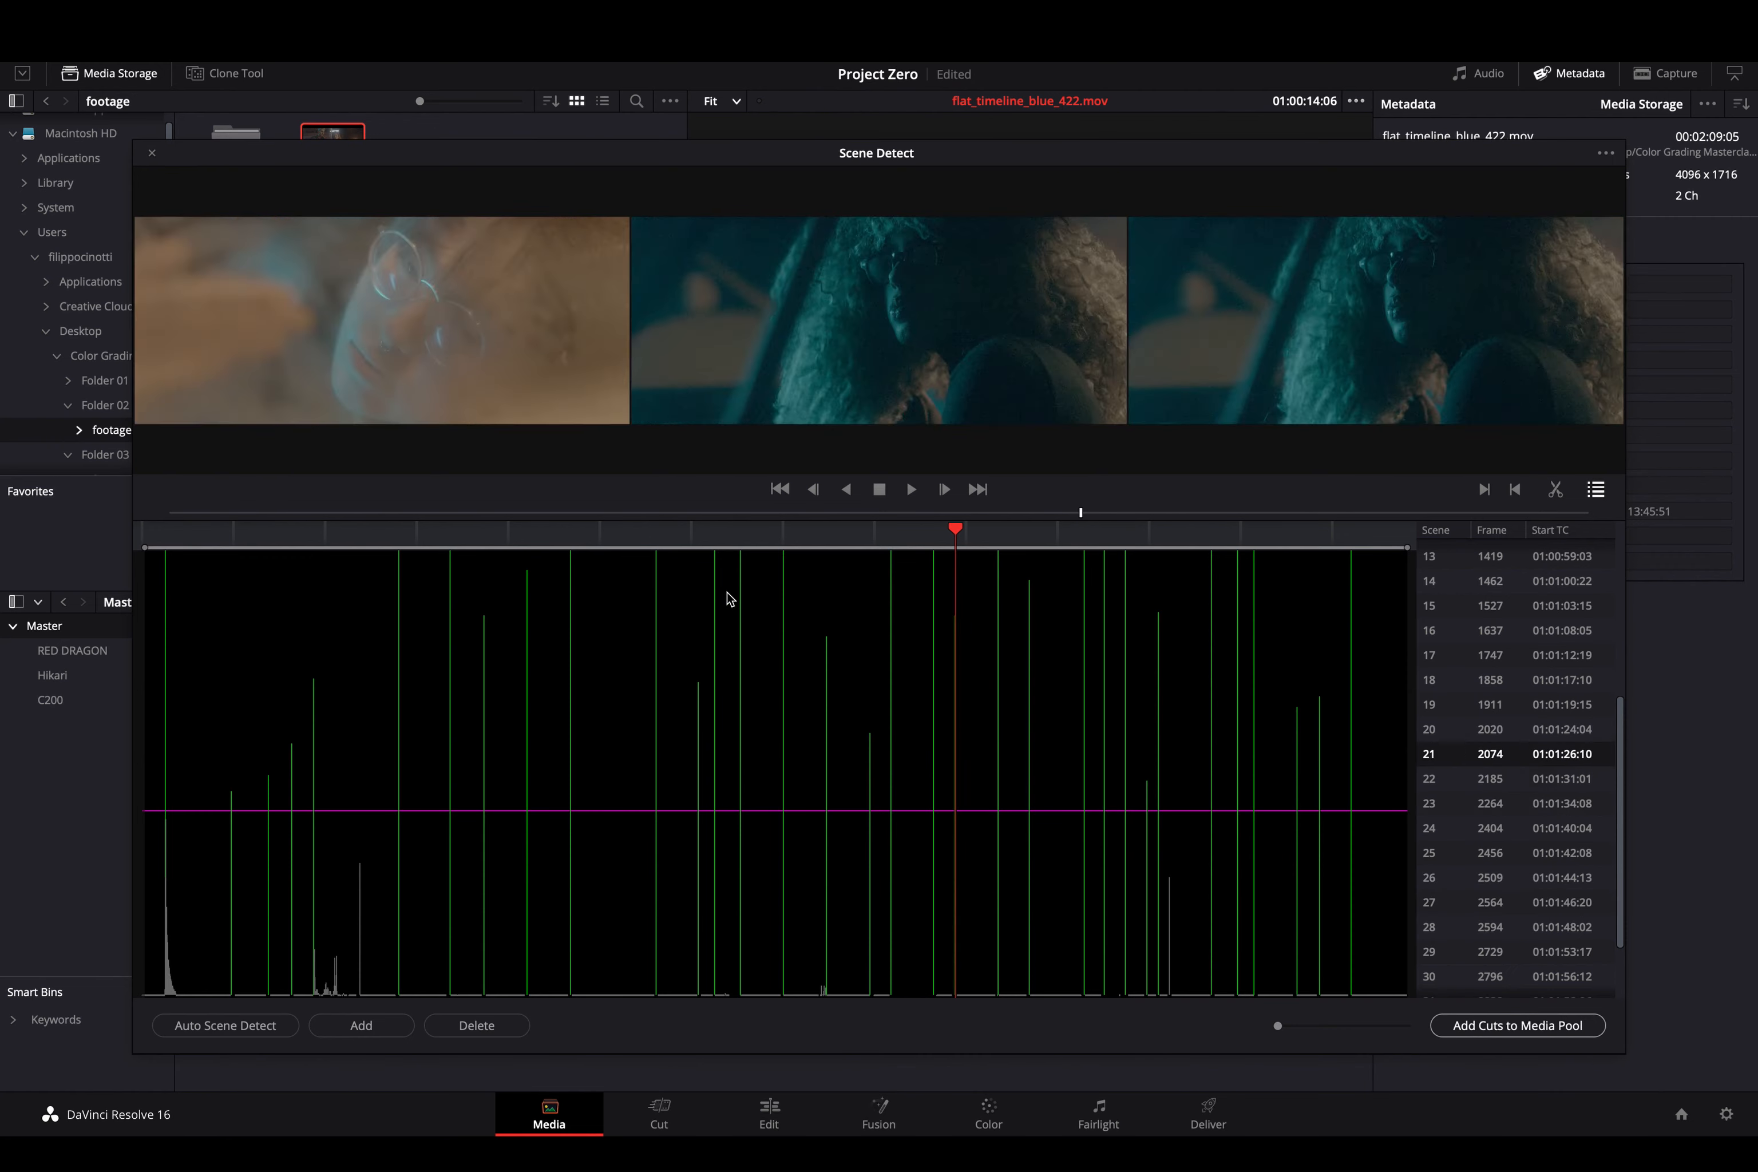
key(Up)
key(Up)
key(Up)
key(Up)
key(Up)
key(Up)
key(Up)
key(Up)
key(Up)
key(Up)
key(Up)
key(Up)
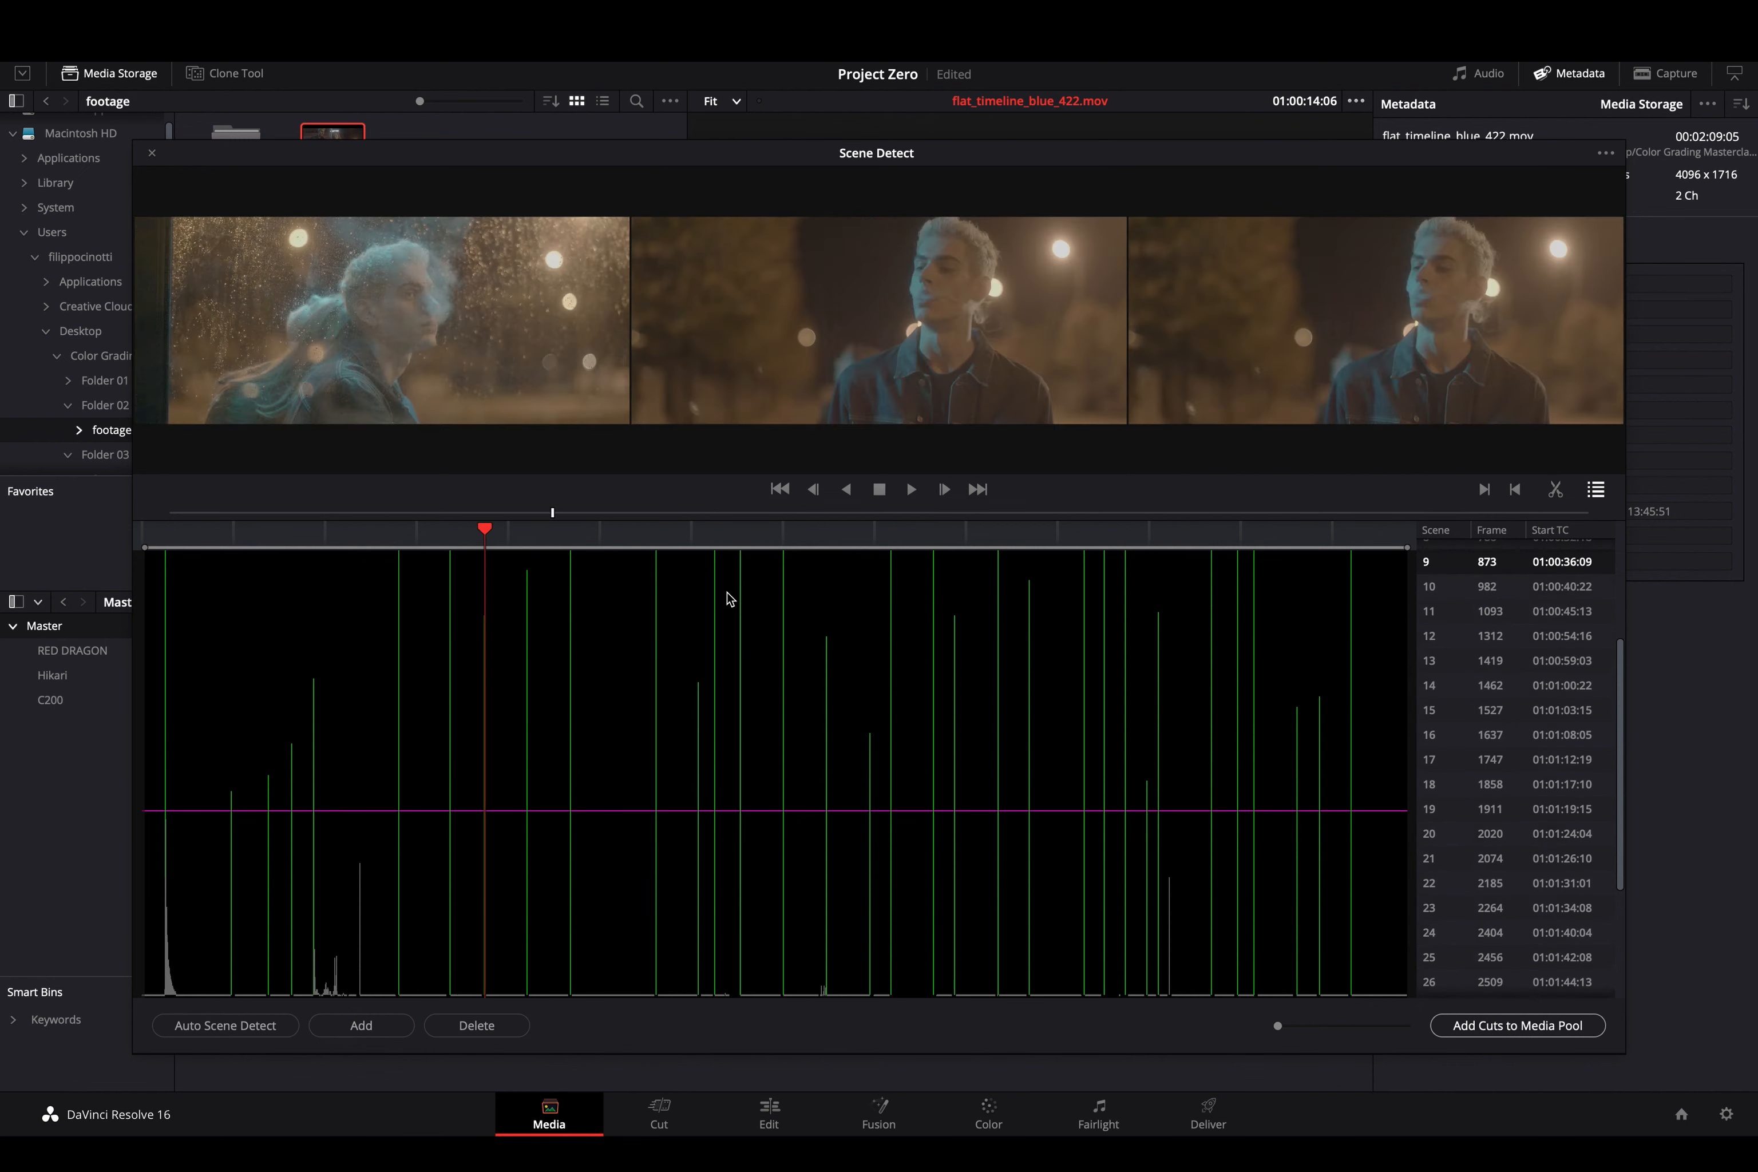
key(Up)
key(Up)
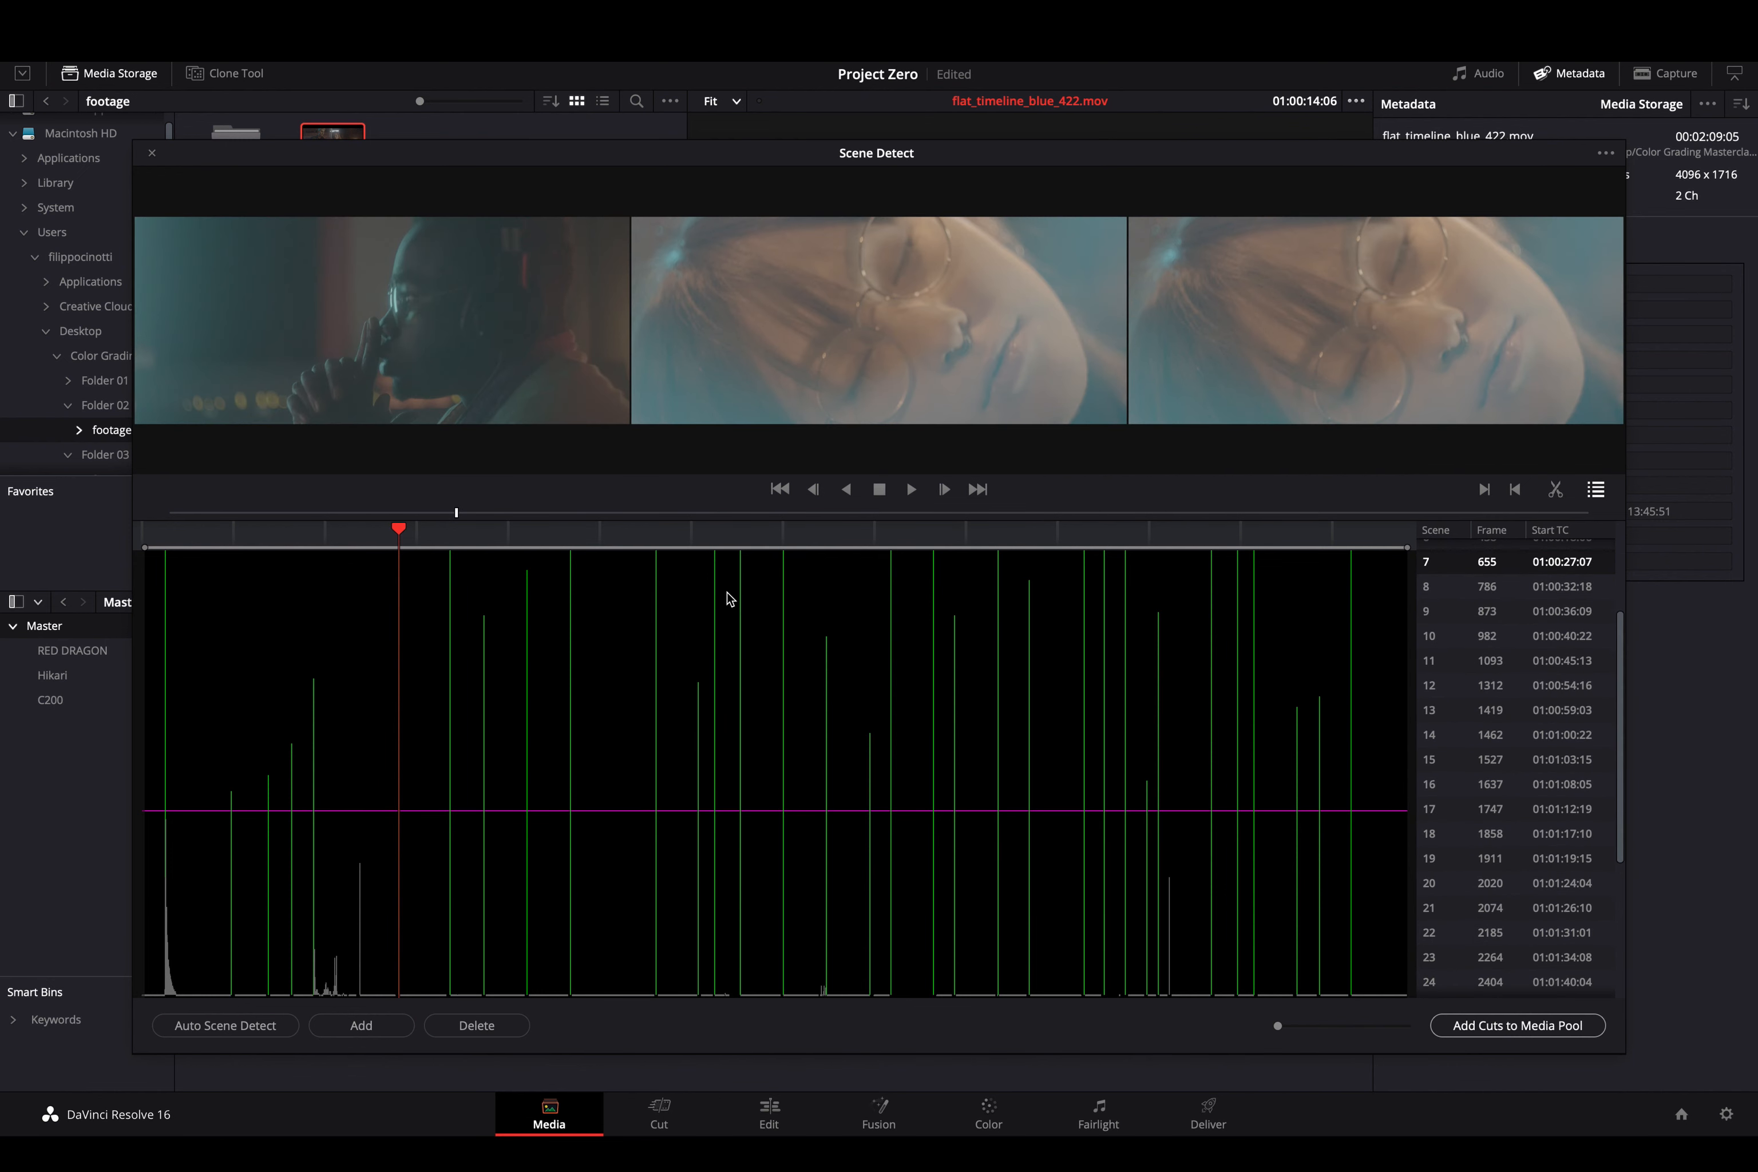
key(Up)
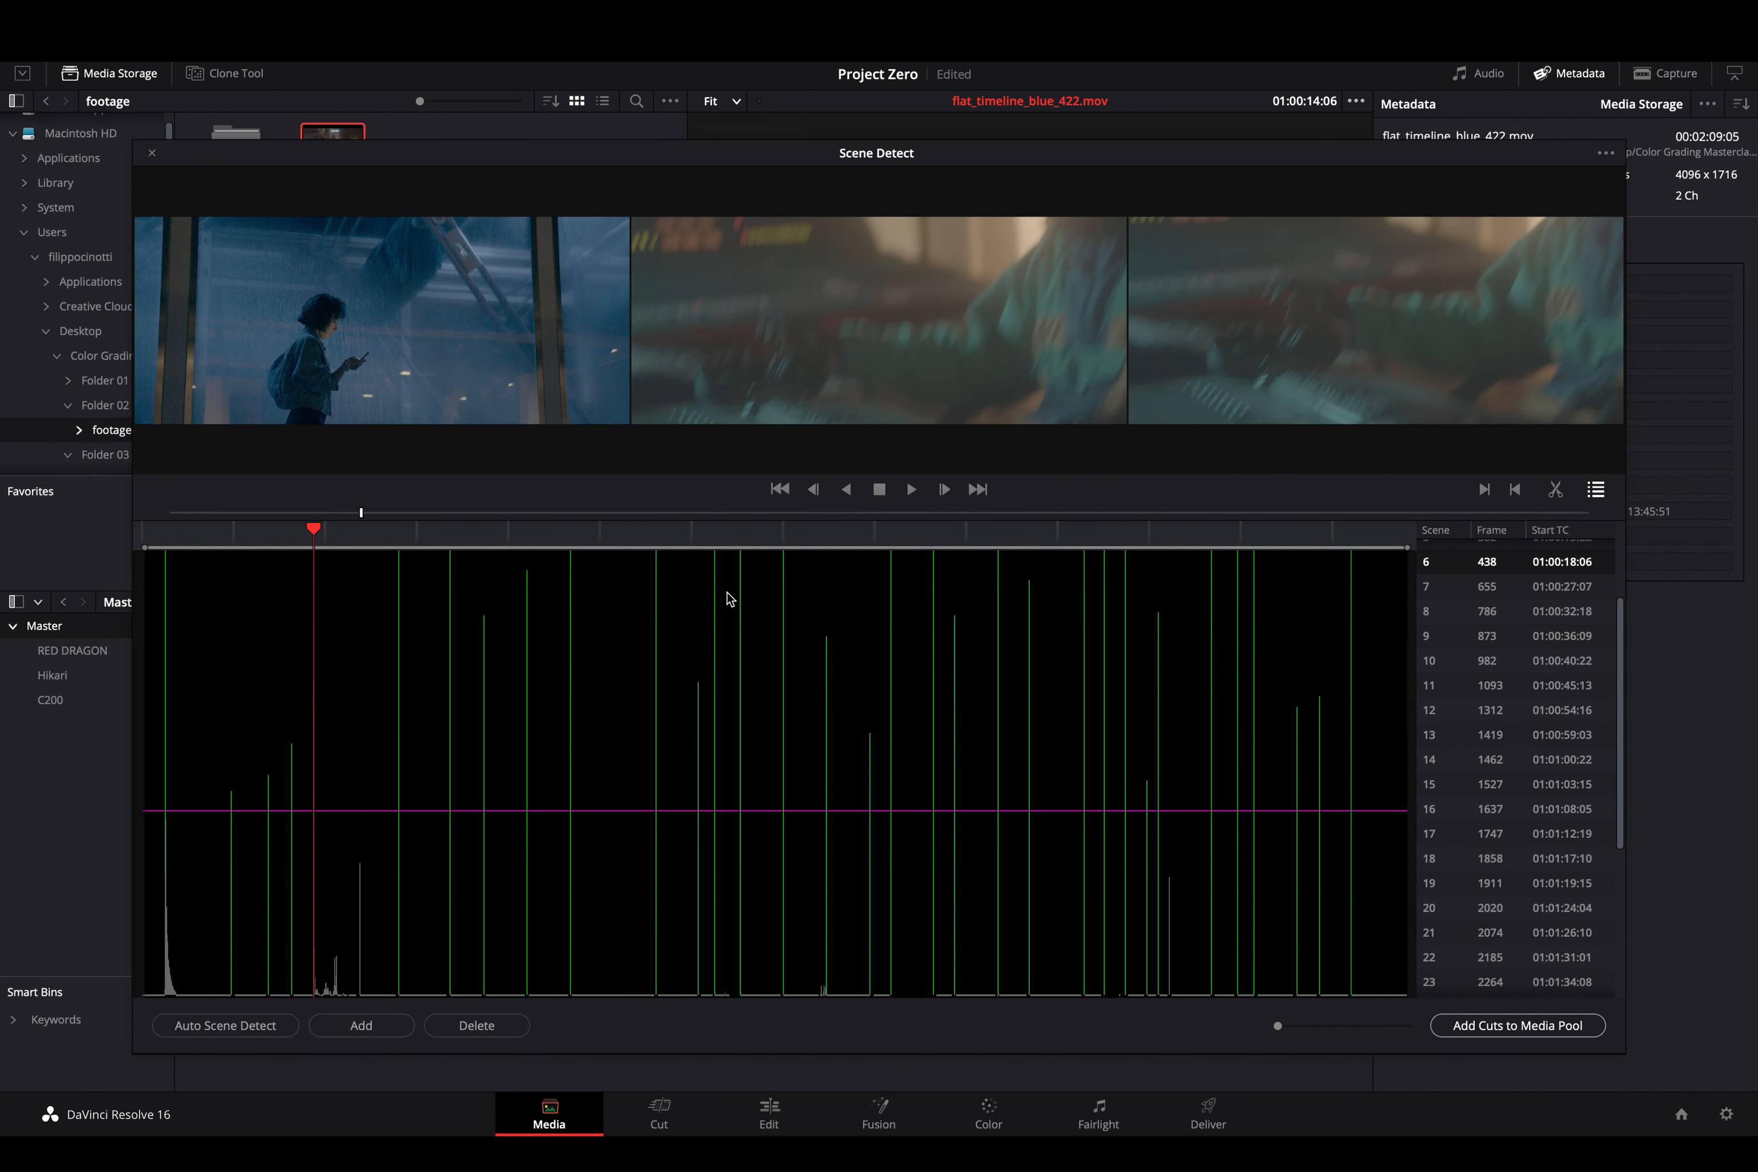
key(Up)
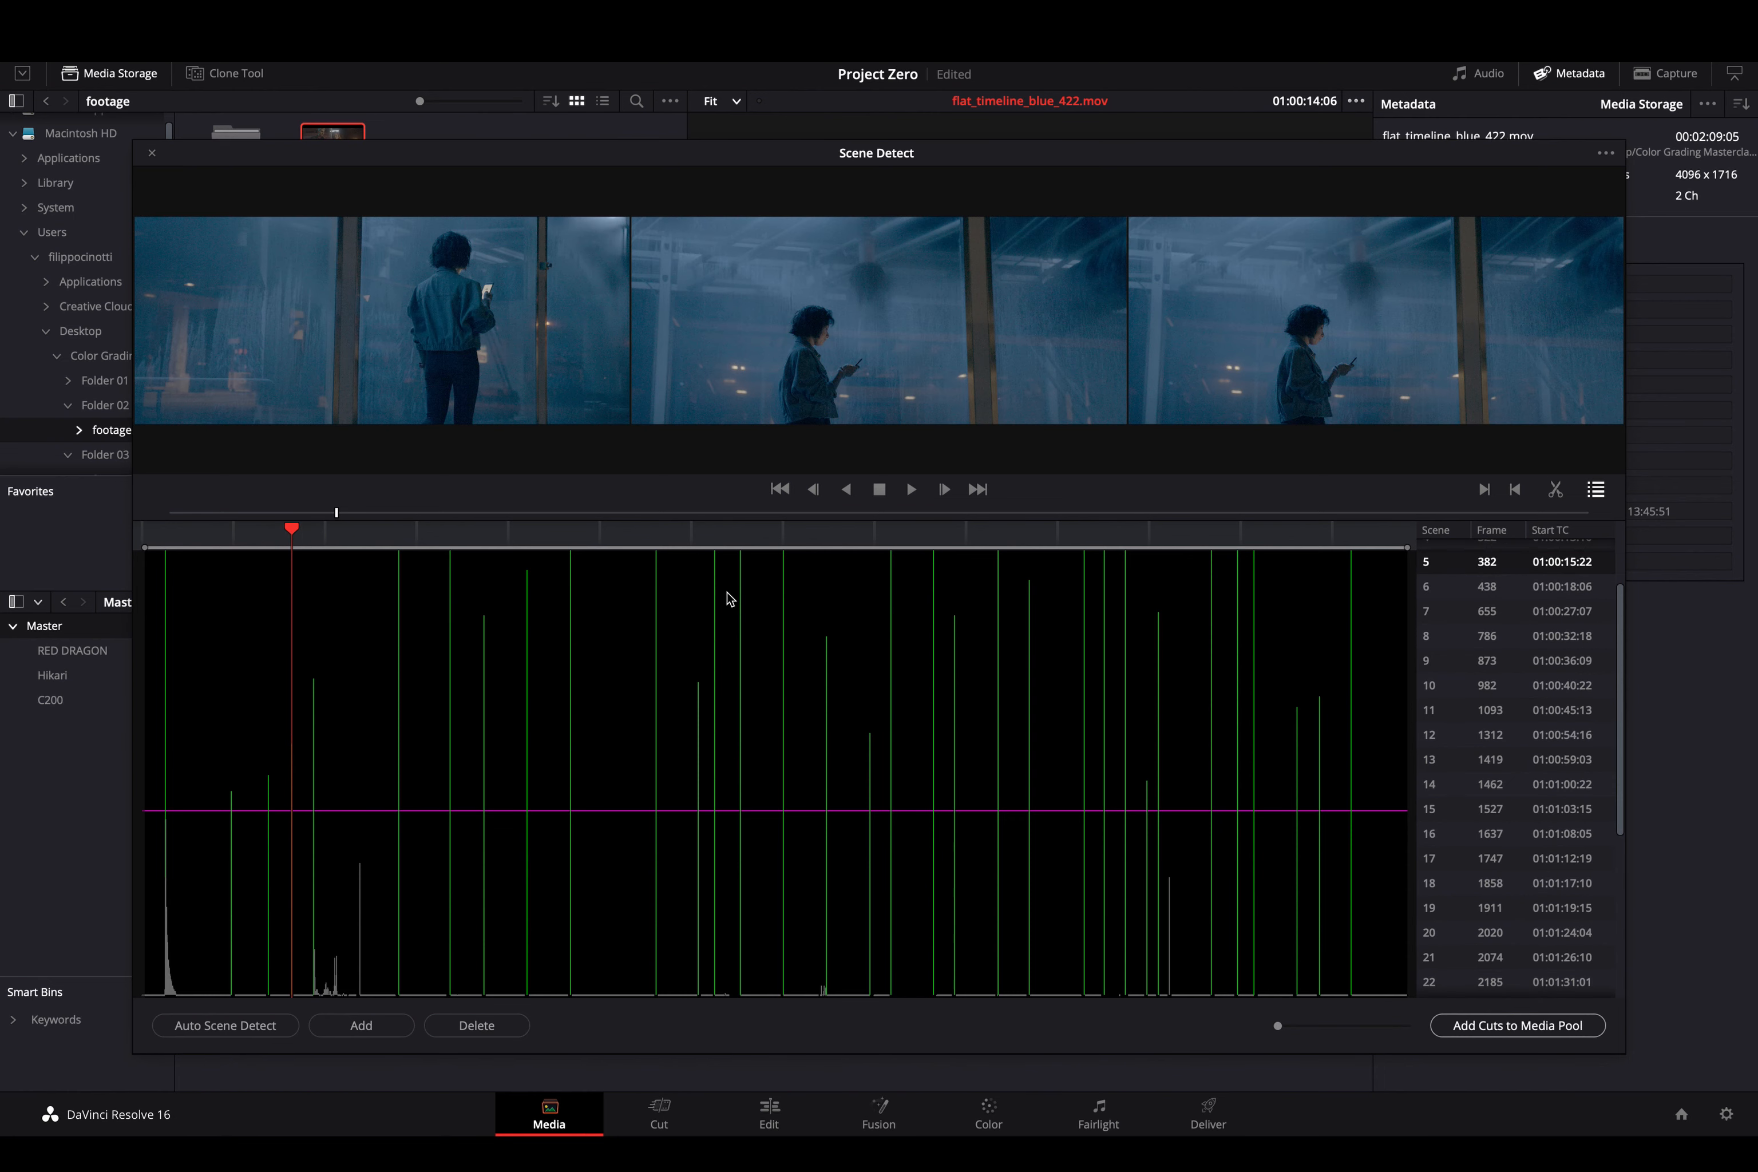
key(Up)
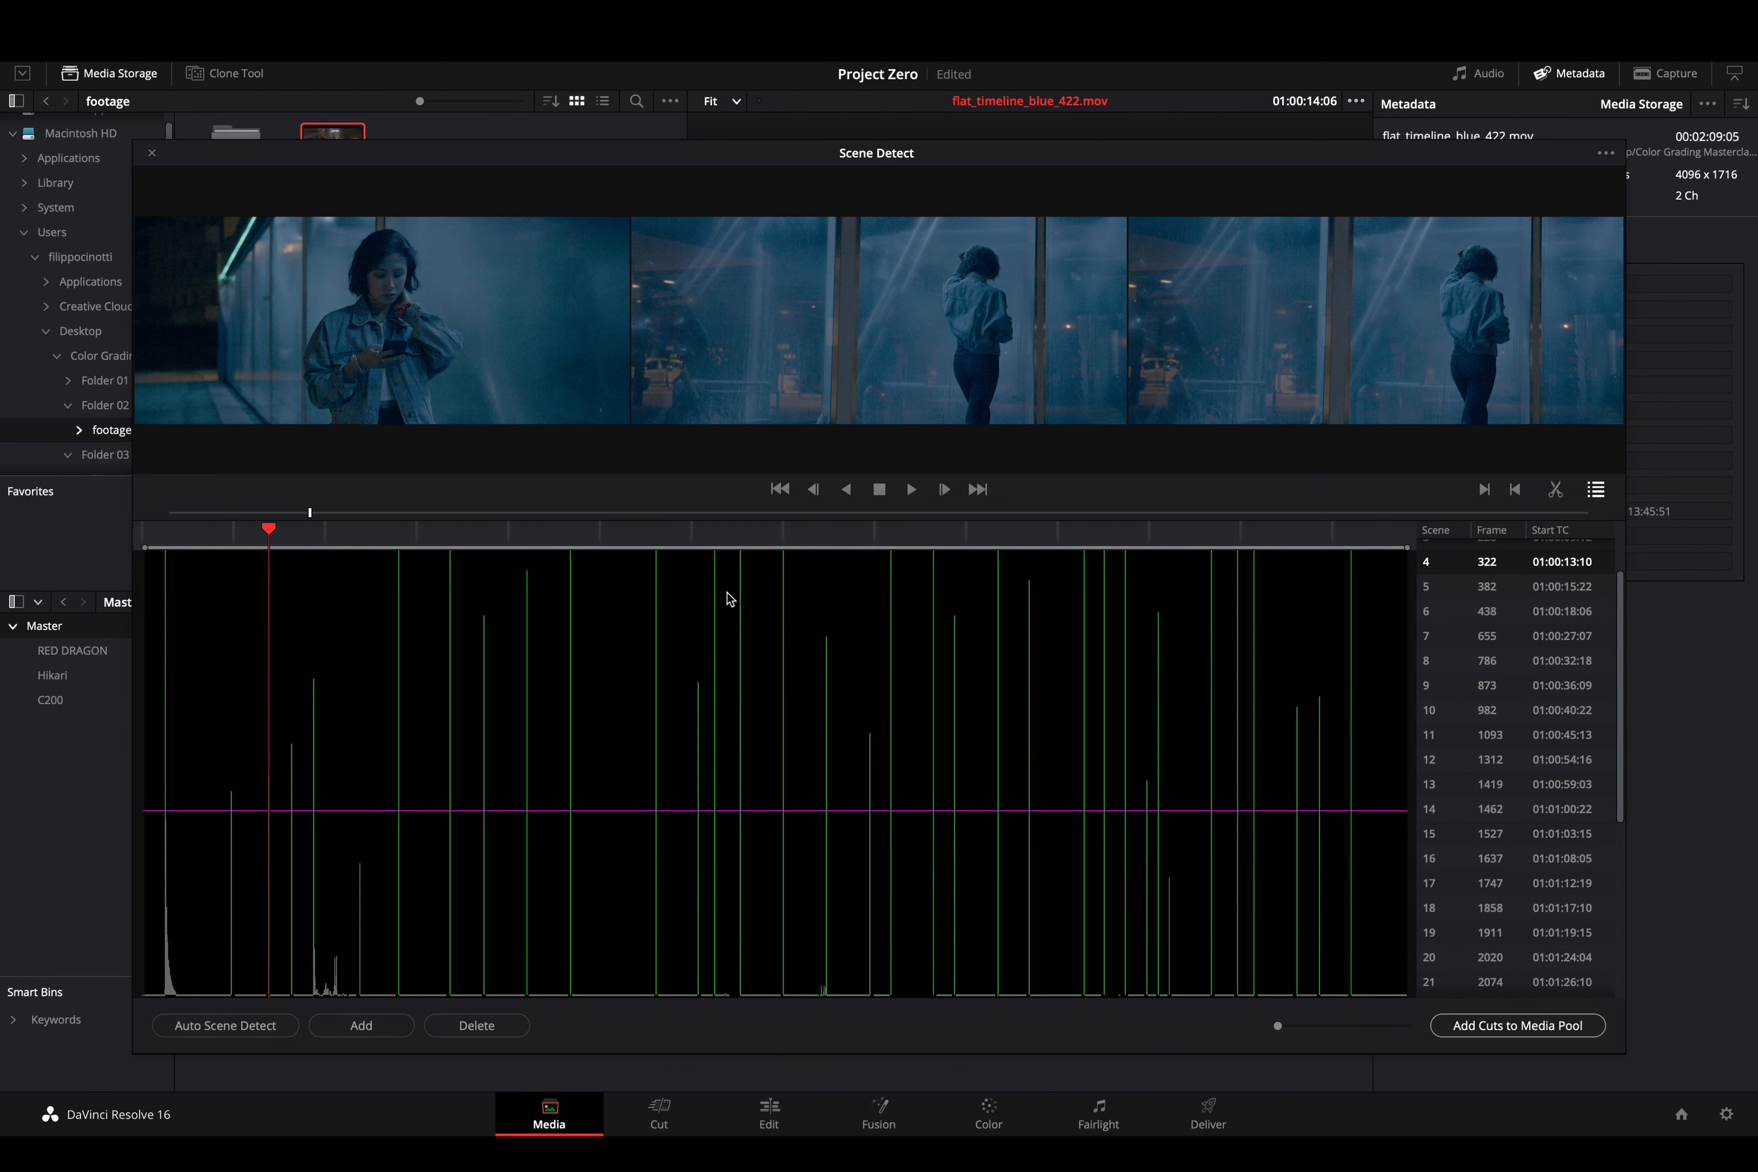
key(Up)
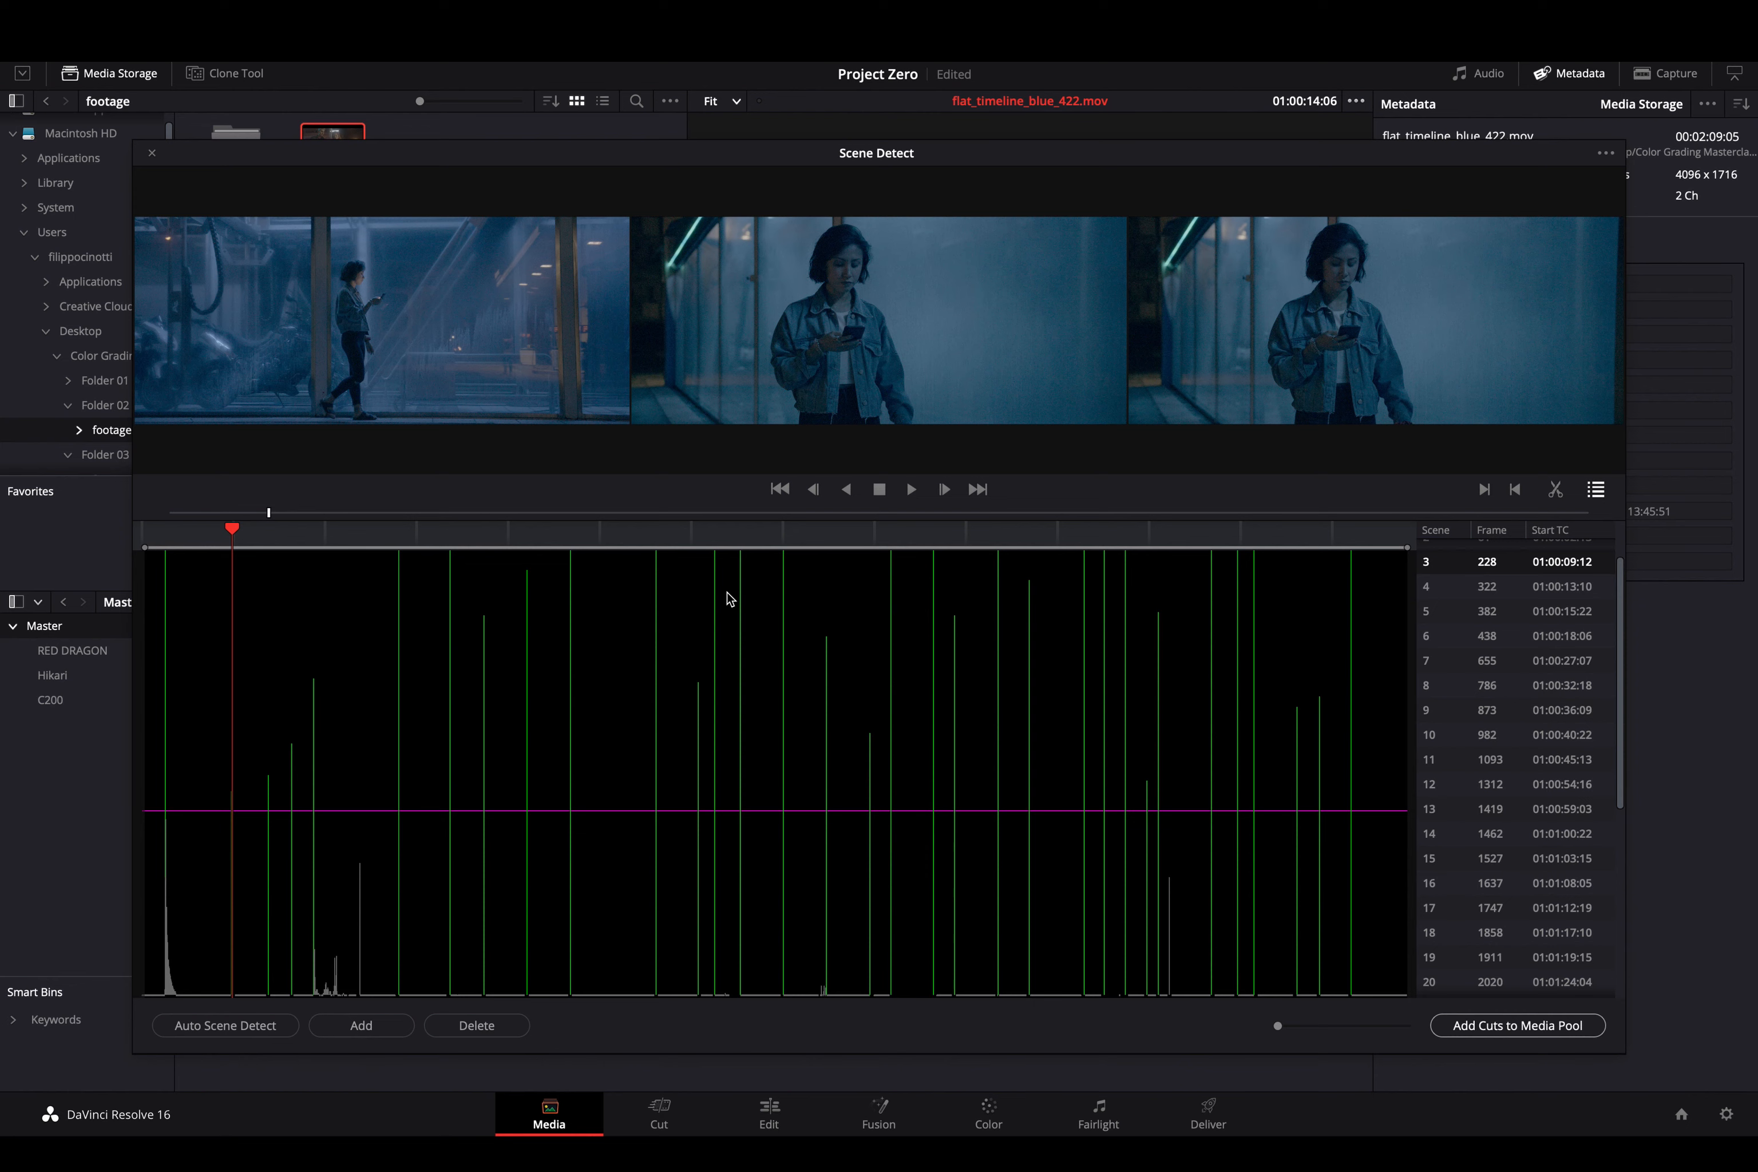
key(Up)
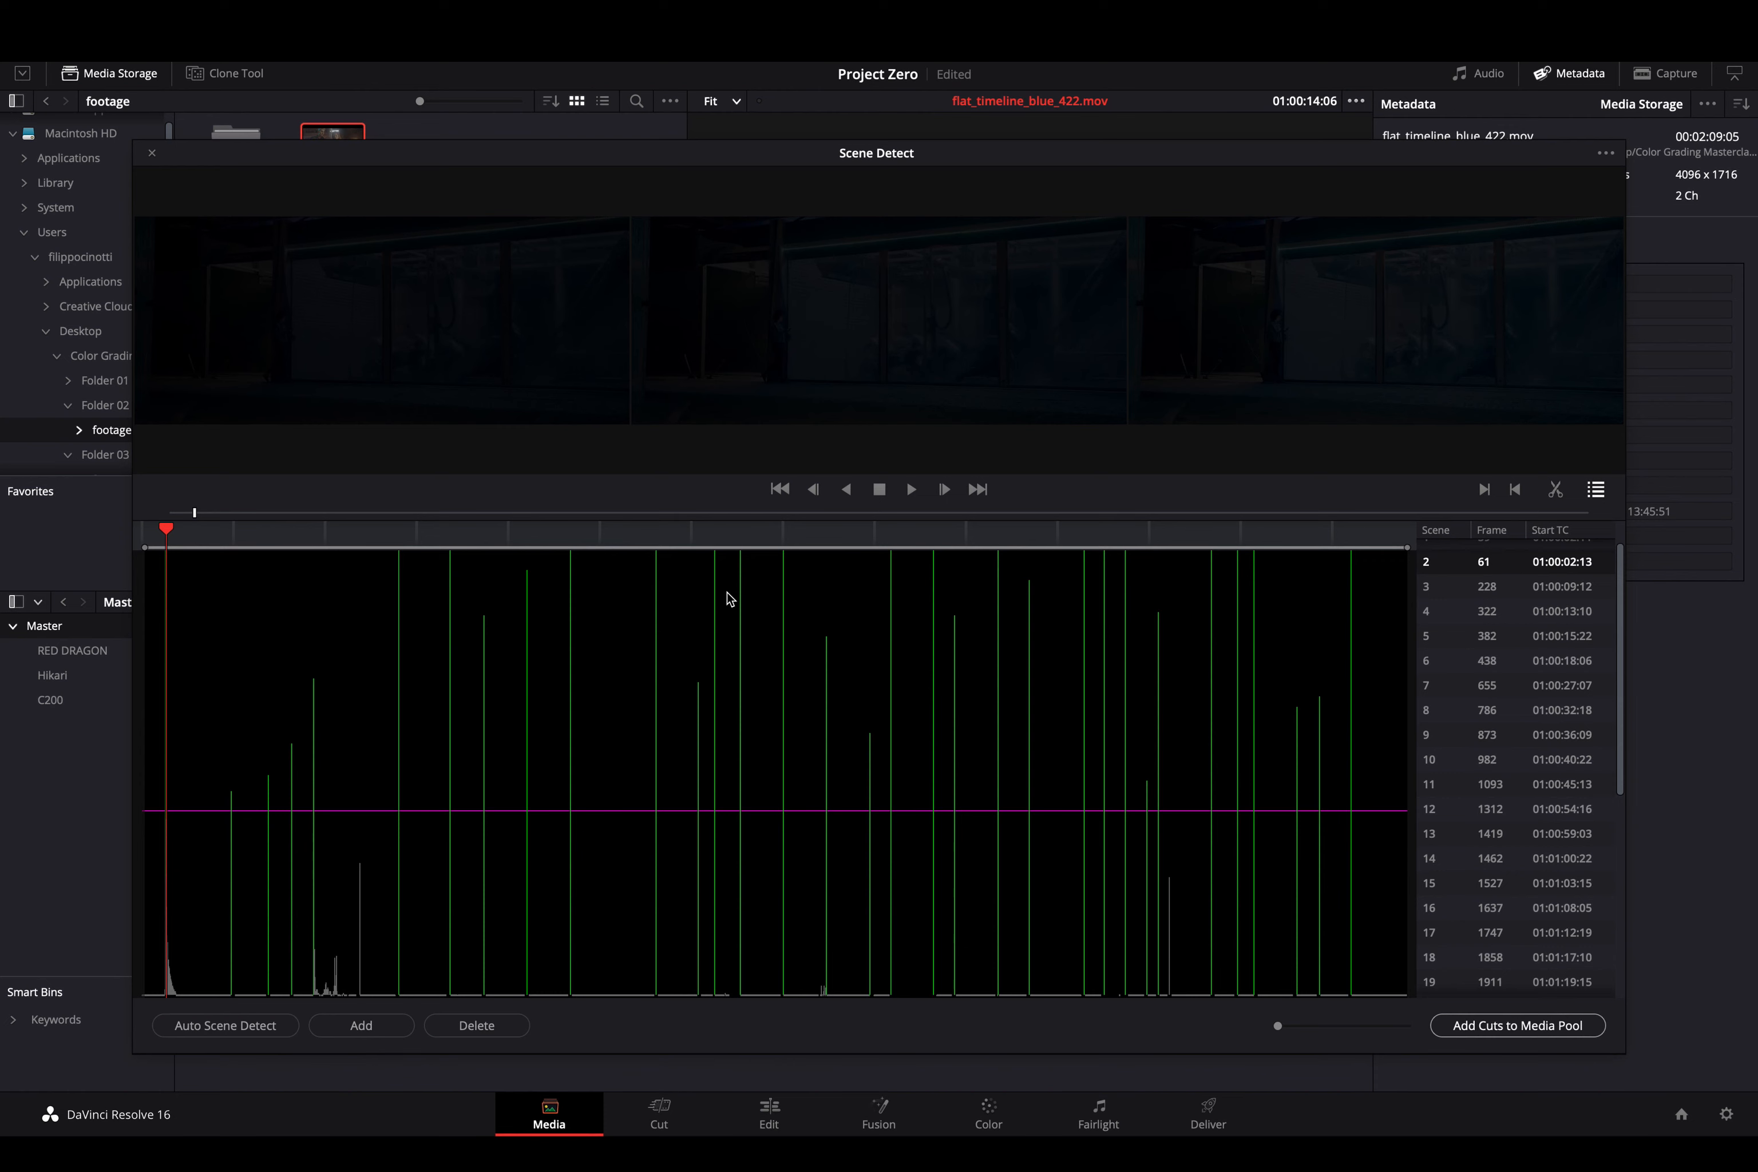
key(Down)
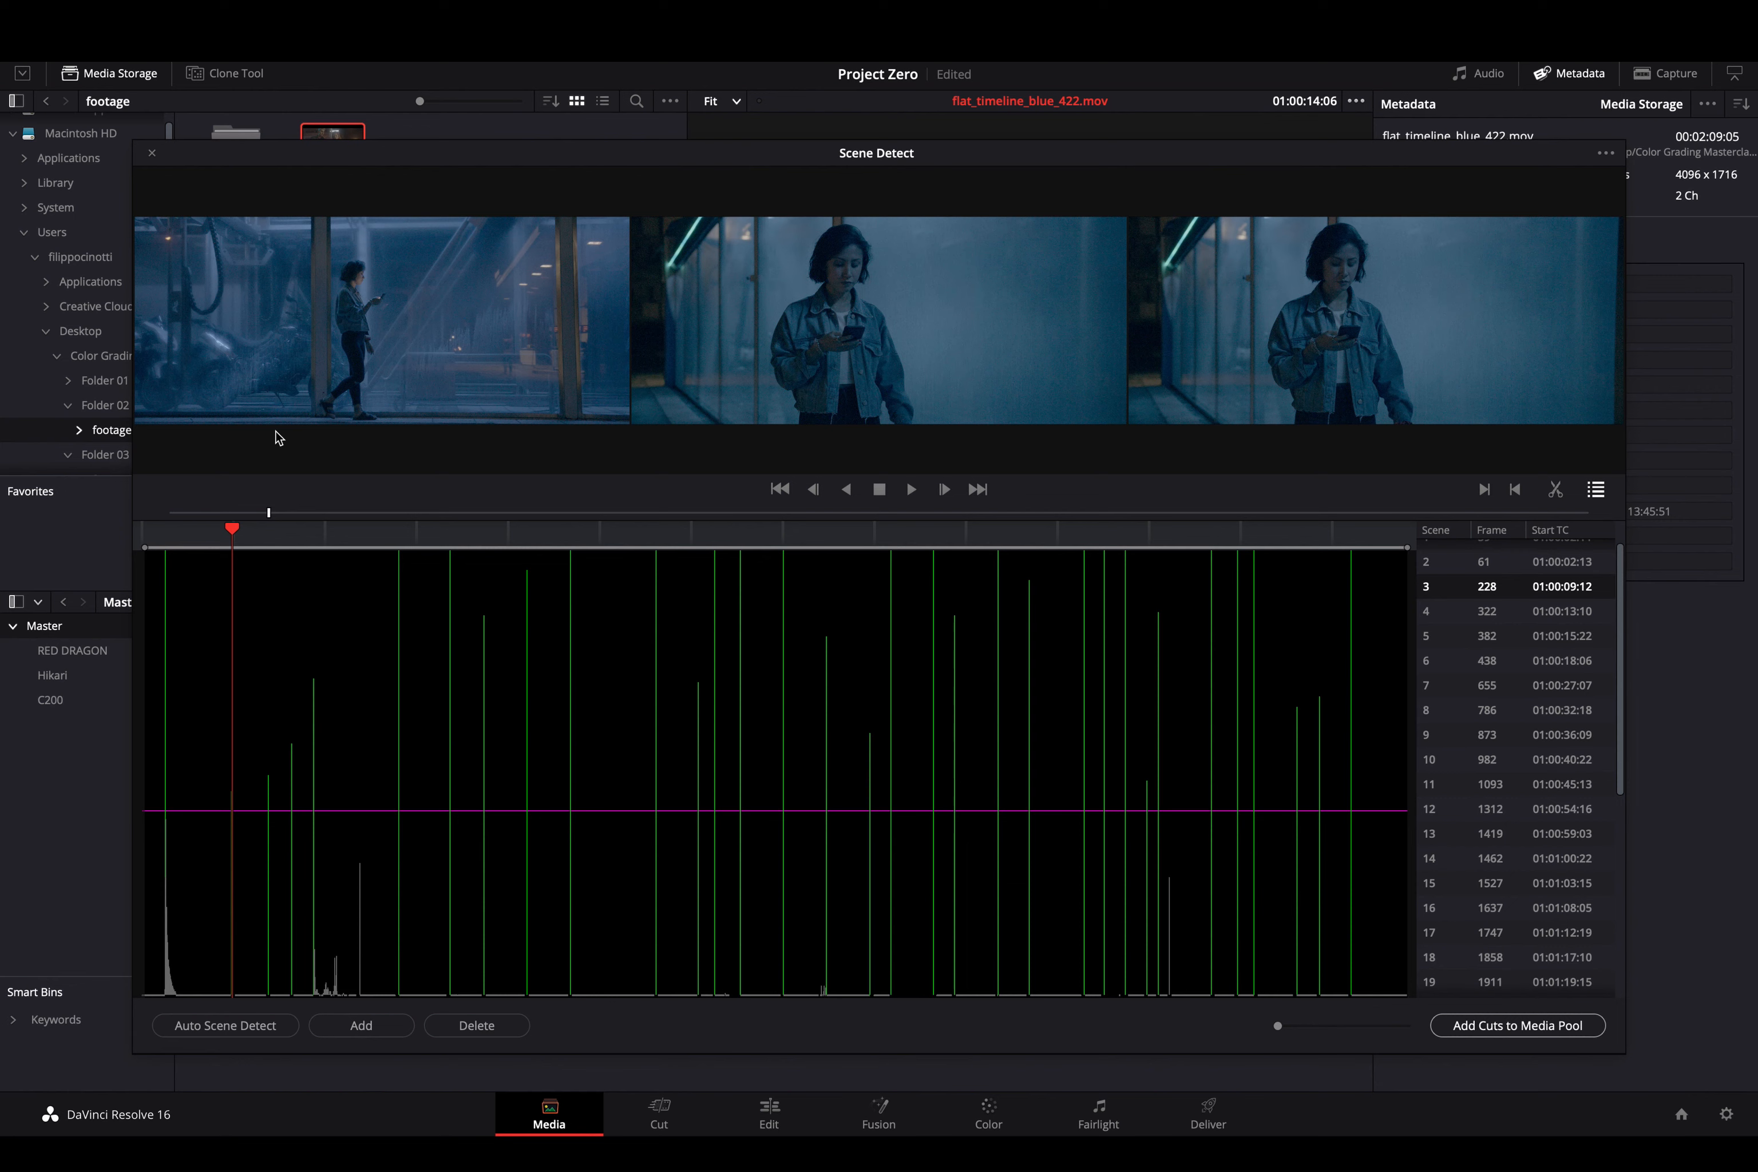
key(Up)
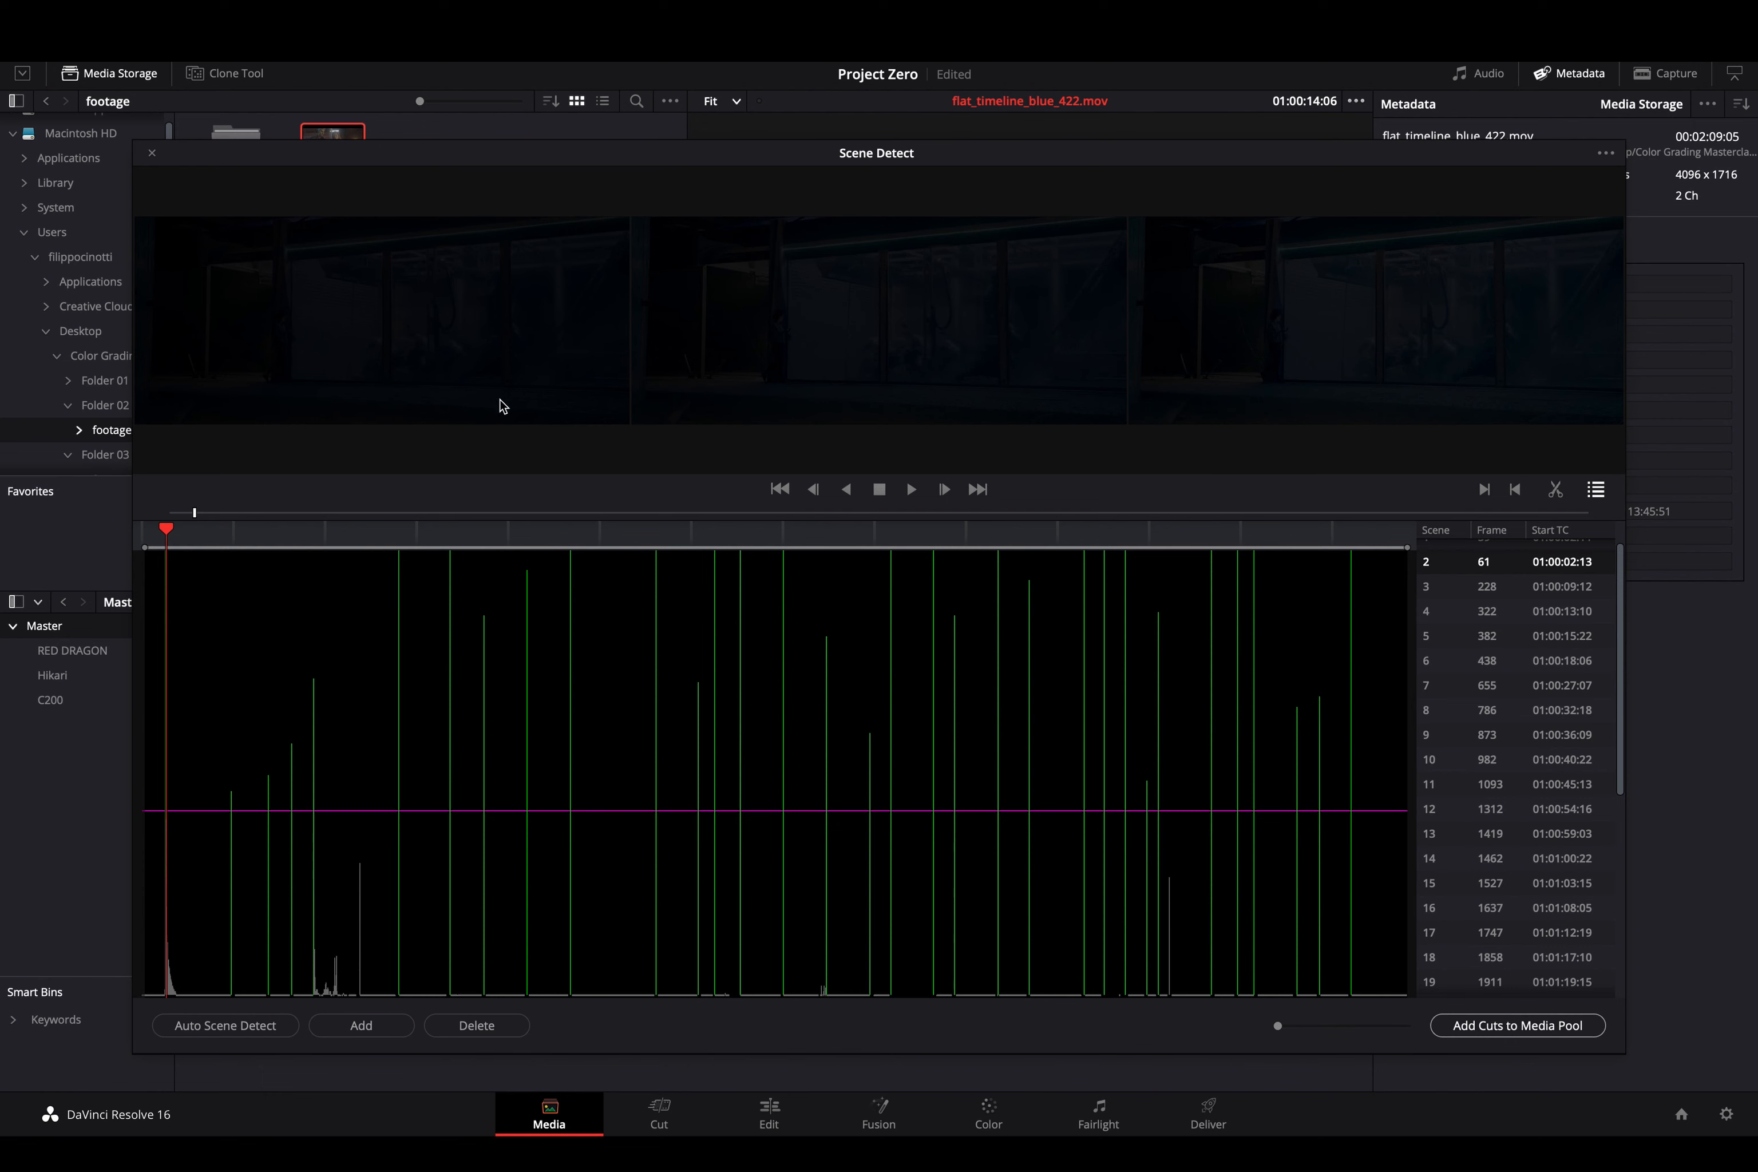
- Delete the false scene cuts at frames 61 and 59 from the detected list
click(502, 1034)
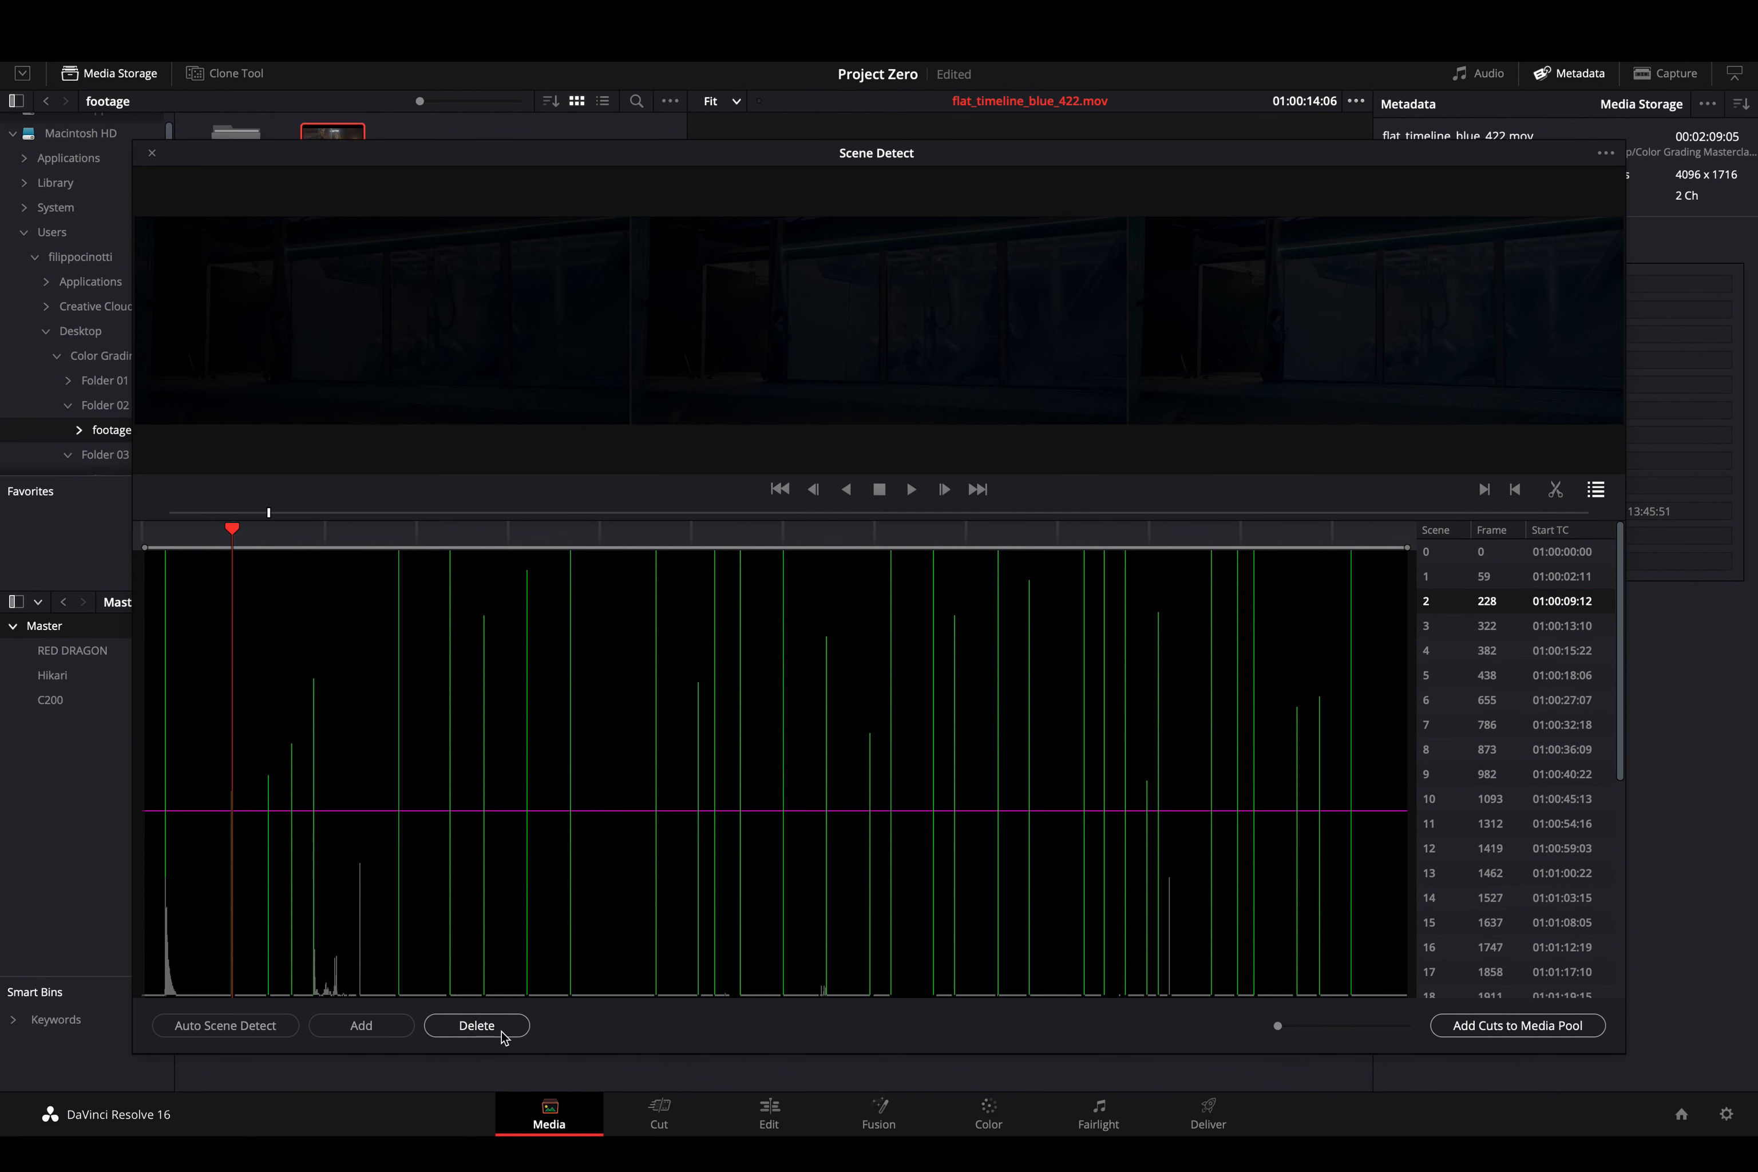
click(165, 534)
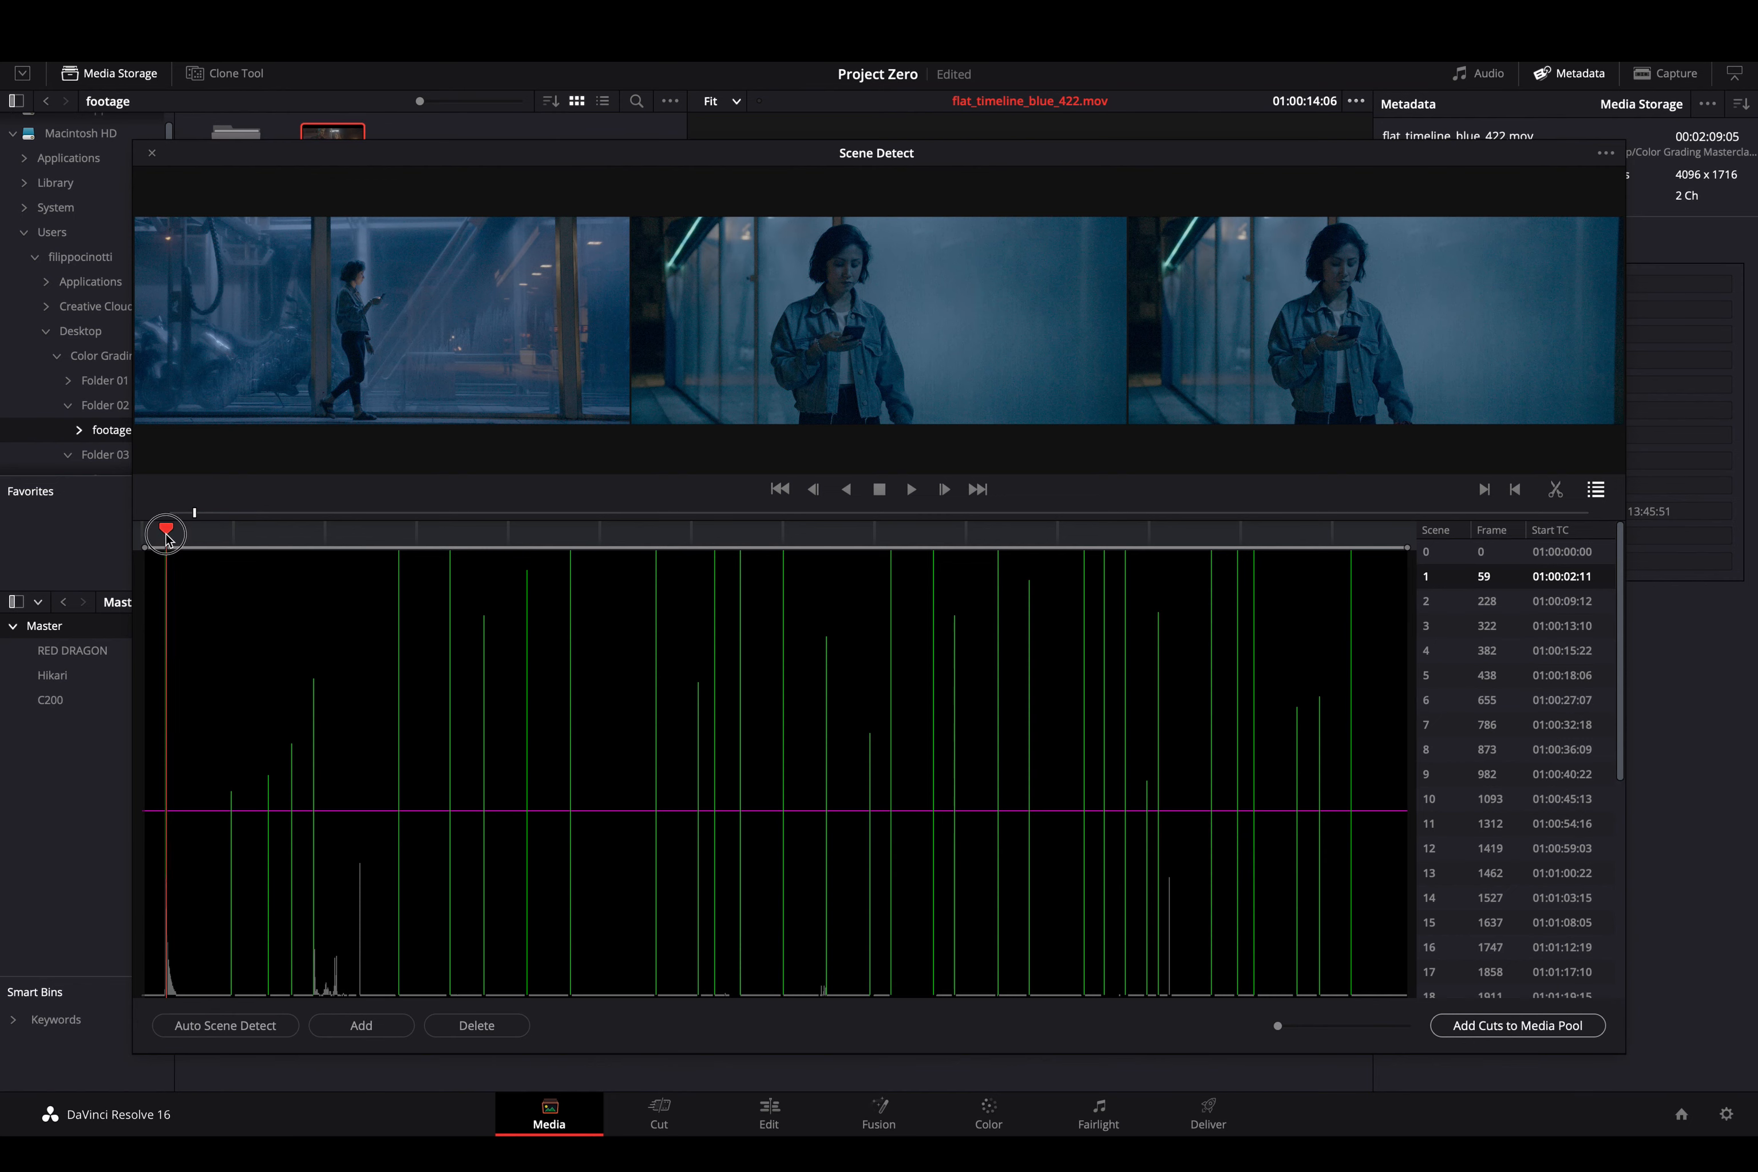
click(472, 1029)
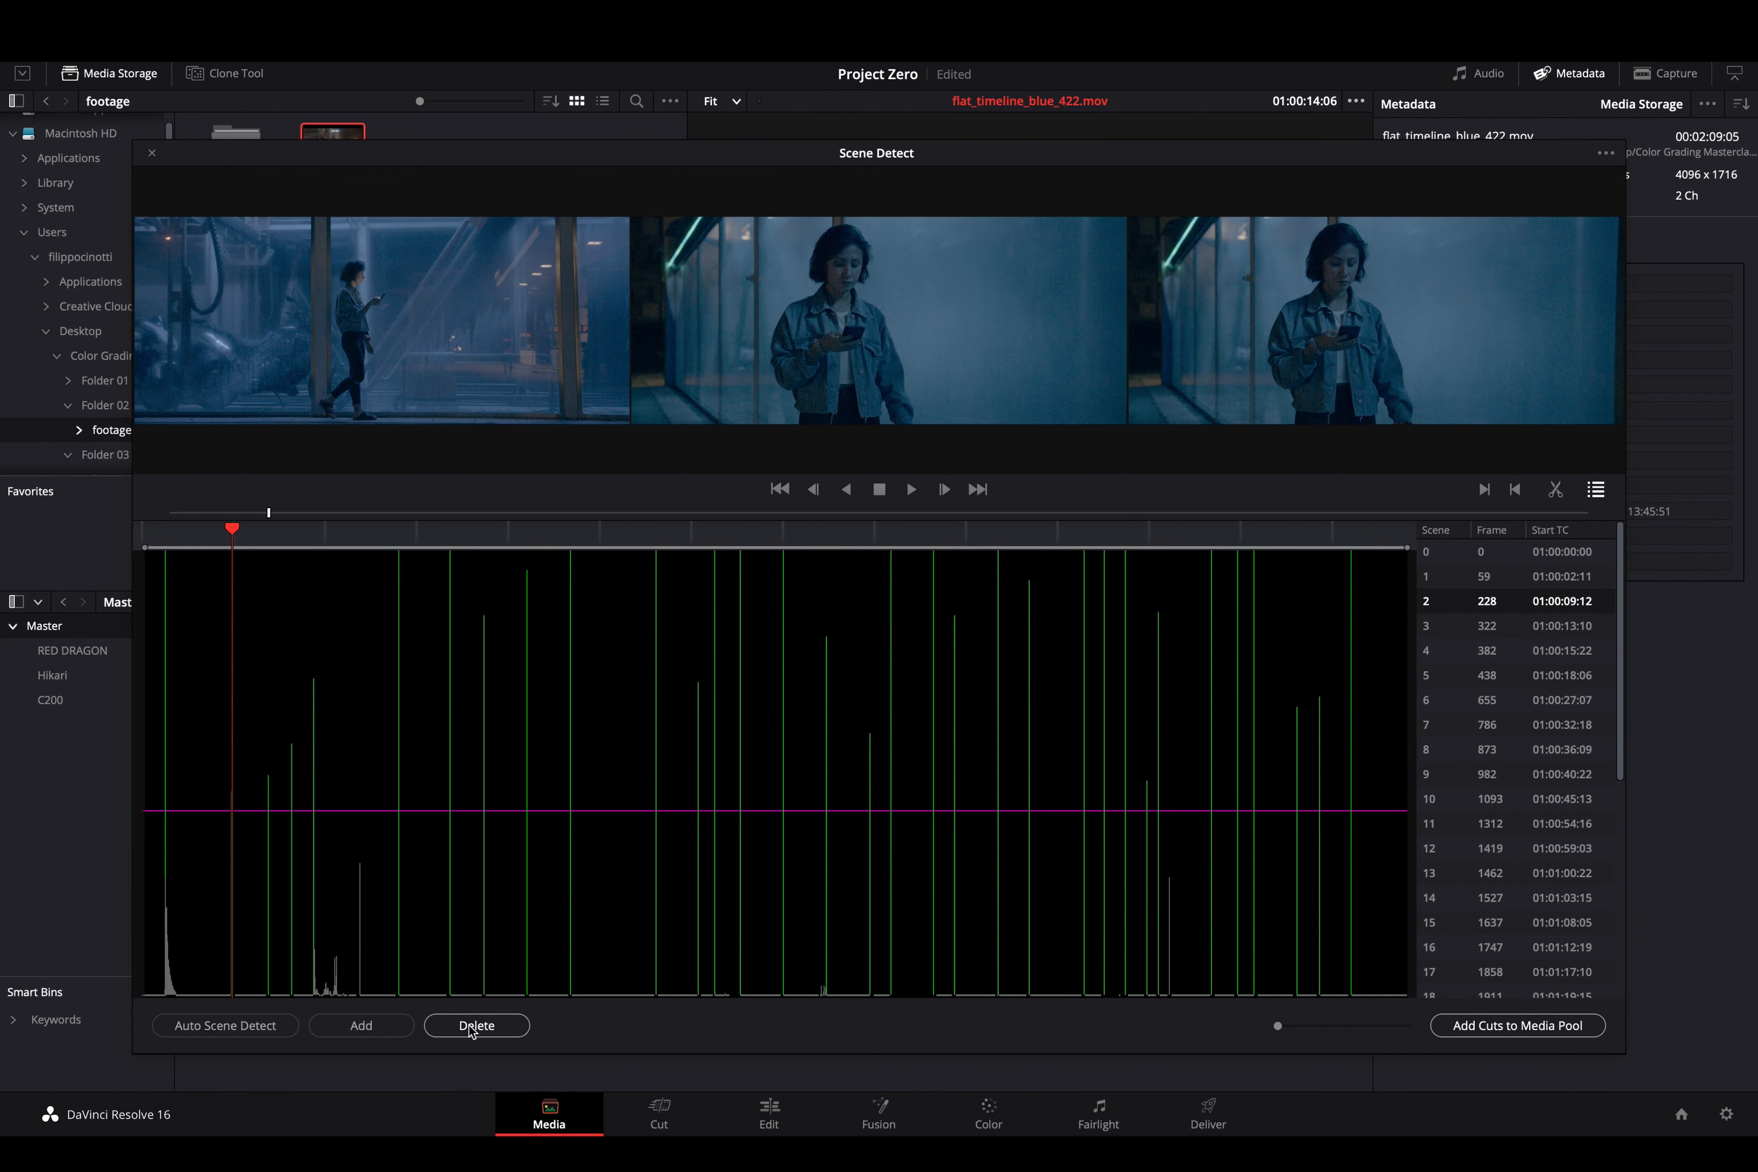
key(Down)
key(Up)
key(Up)
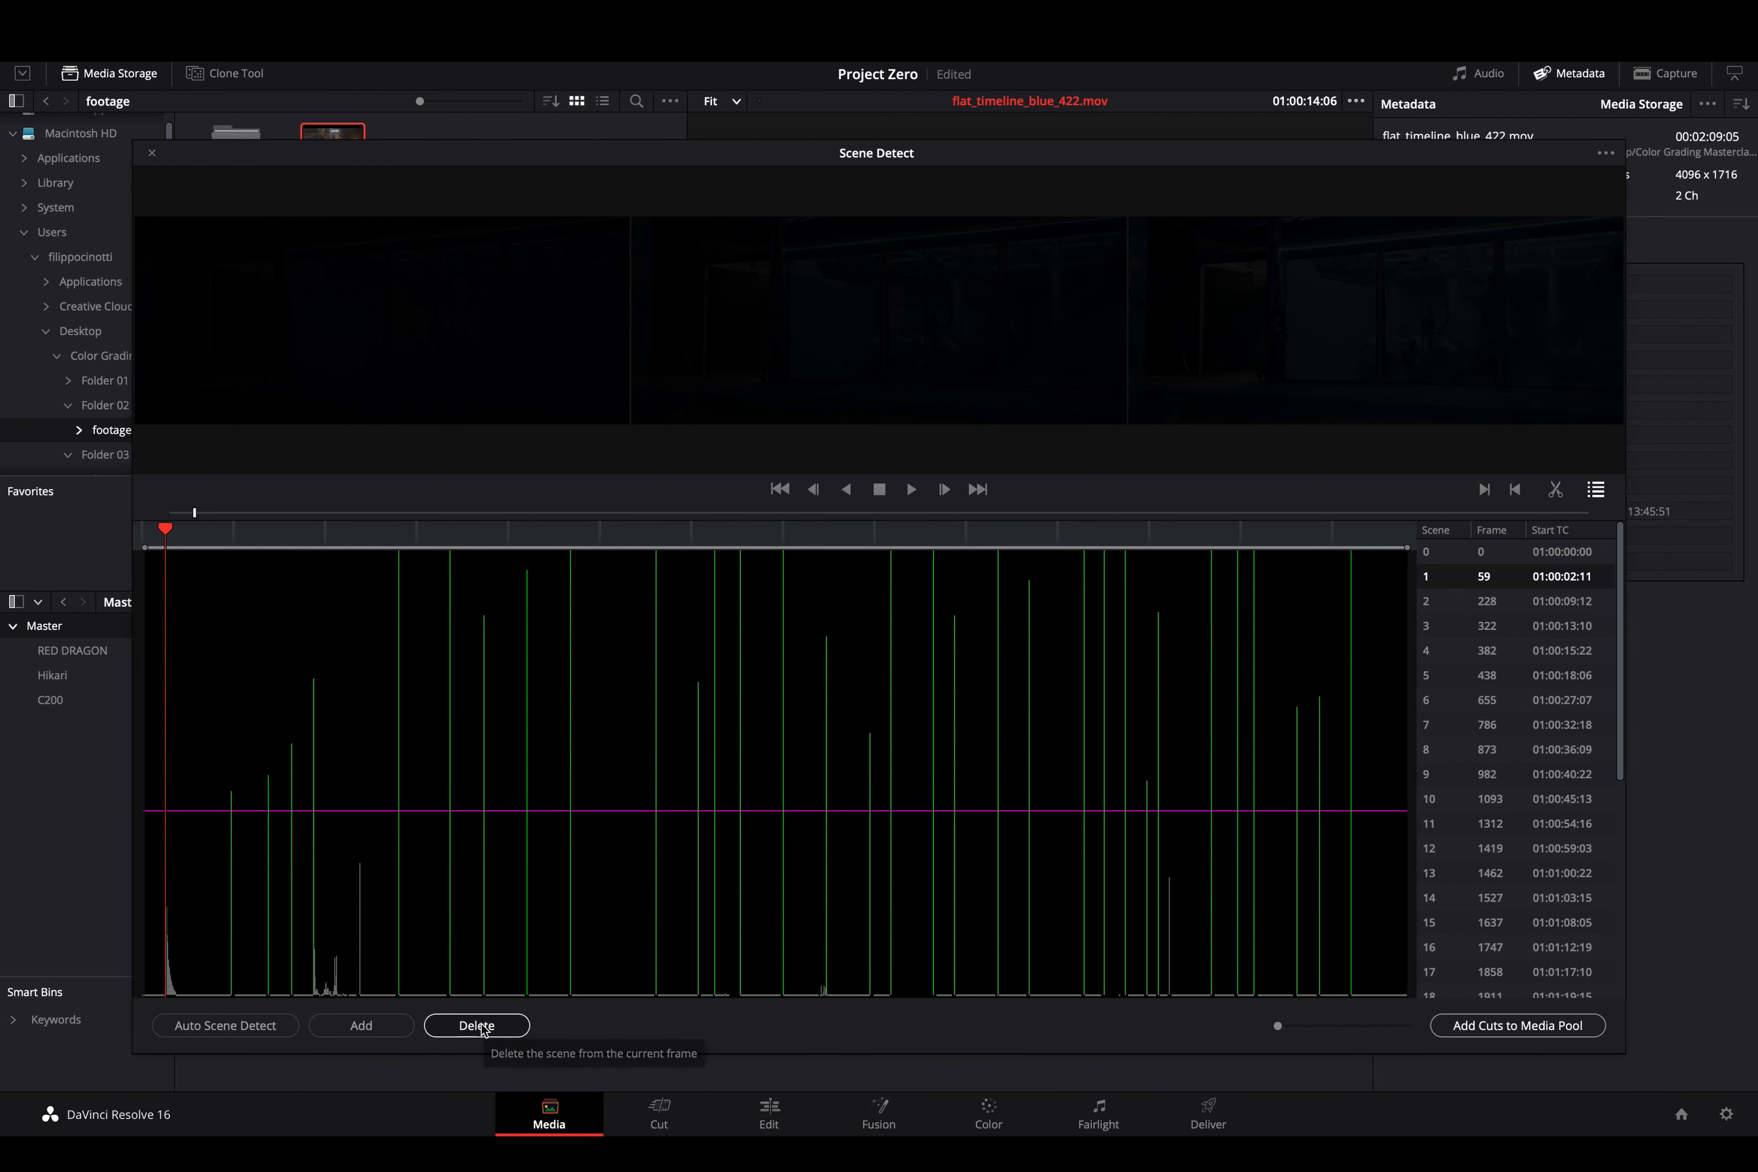
click(480, 1024)
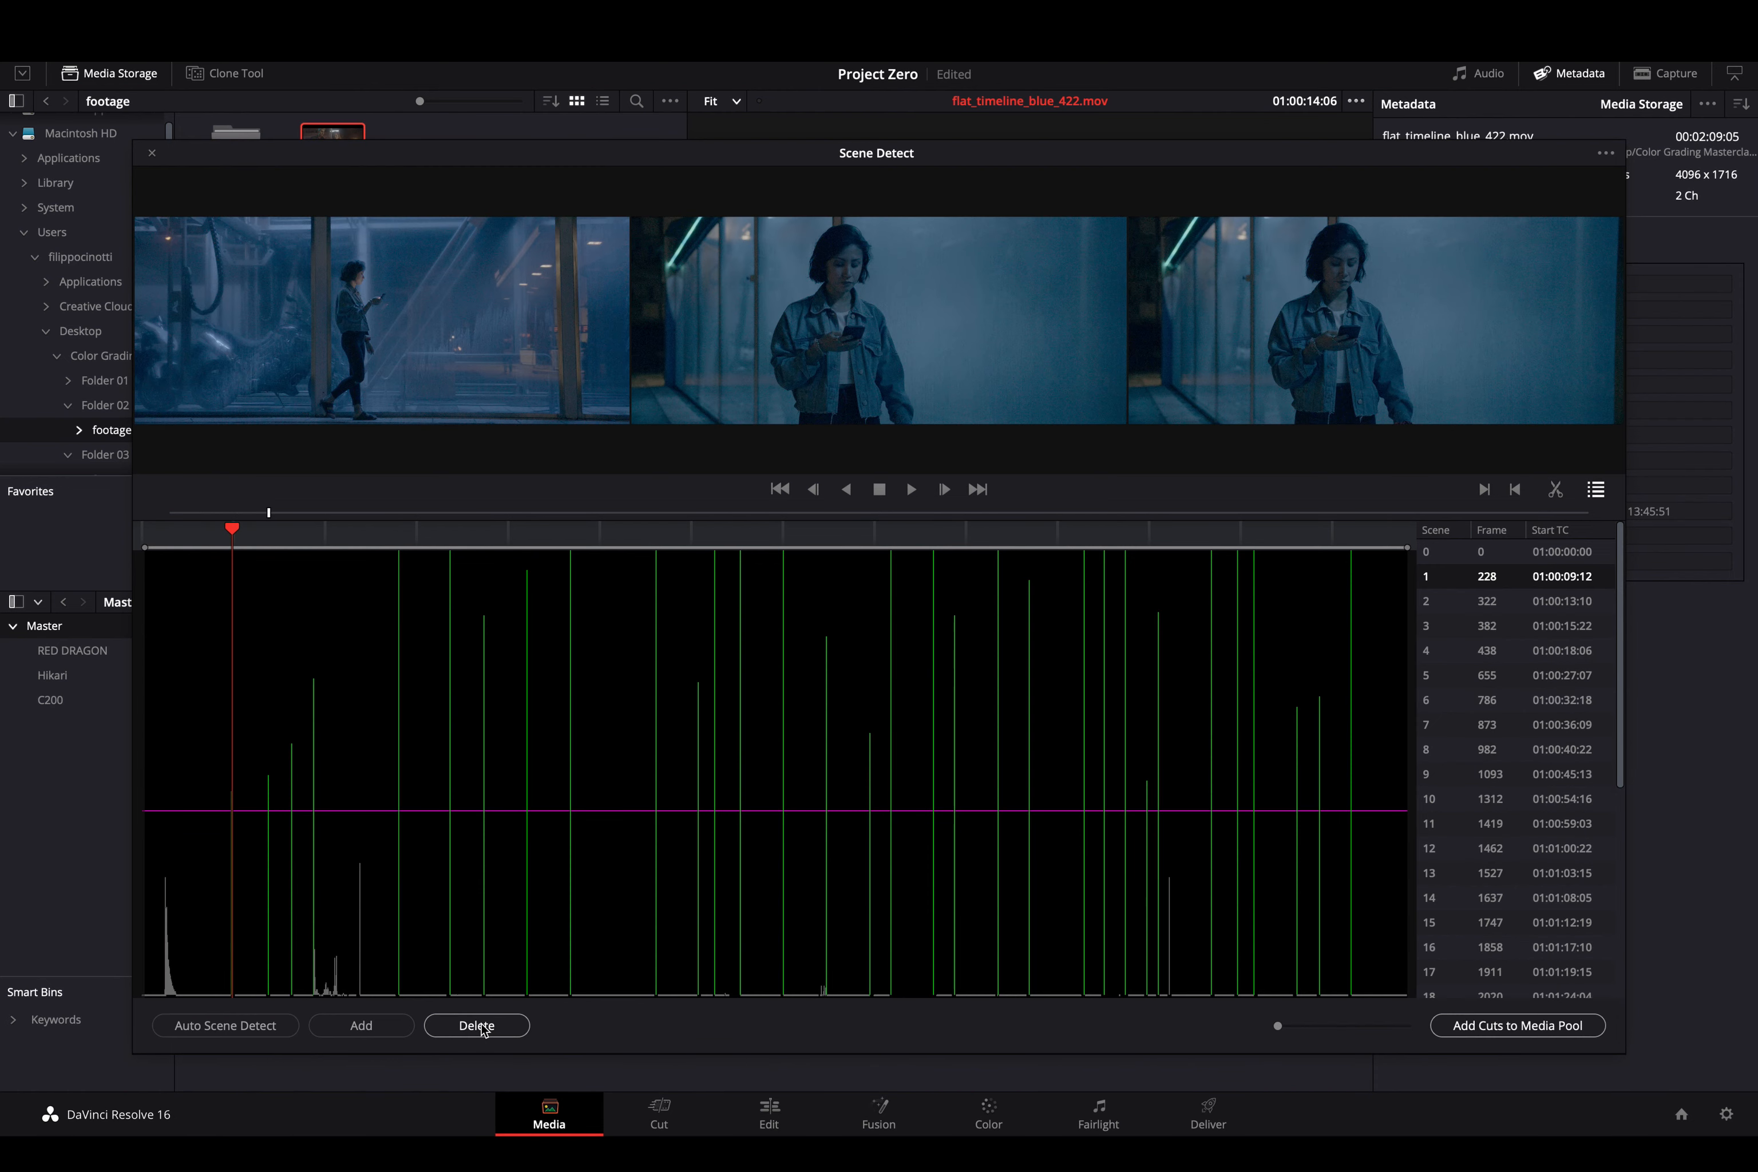
- Check the remaining cuts, delete the false final cut at frame 3085, and preview scenes 20 and 19
key(Down)
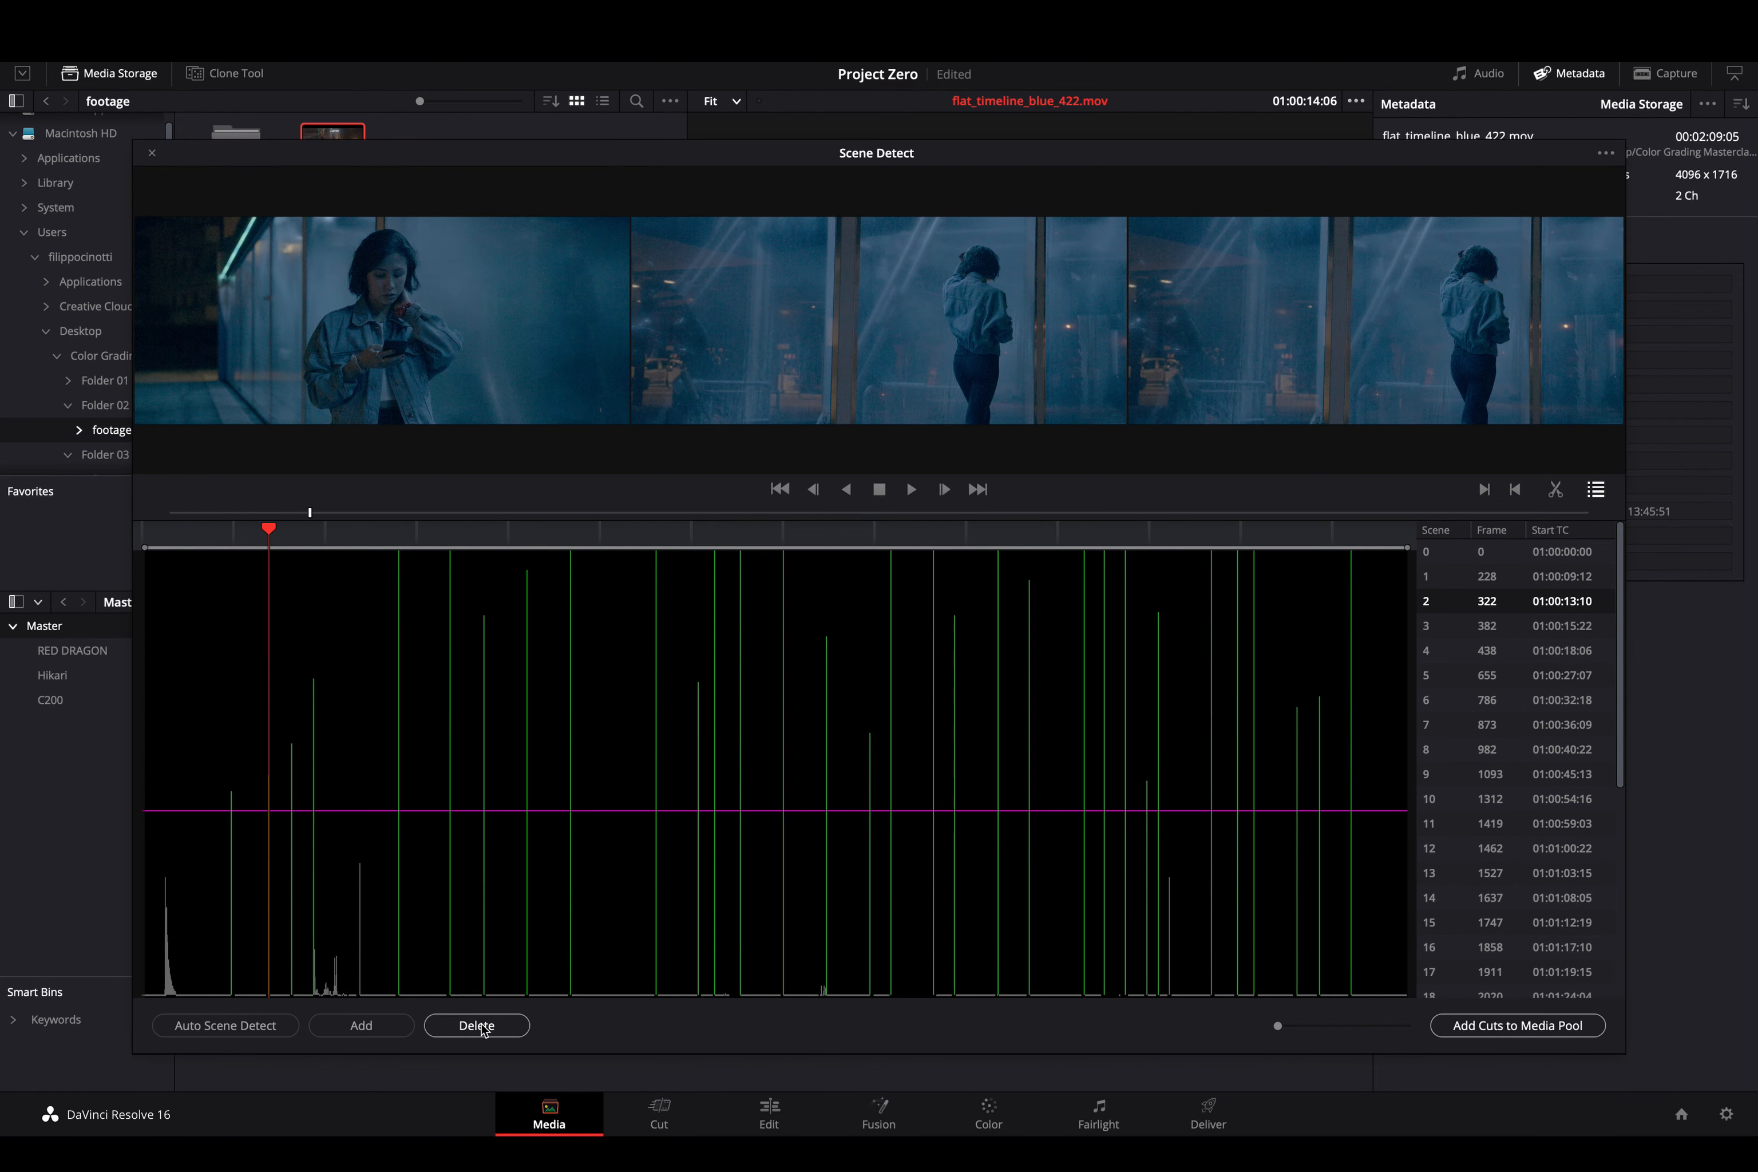
key(Down)
key(Down)
key(Down)
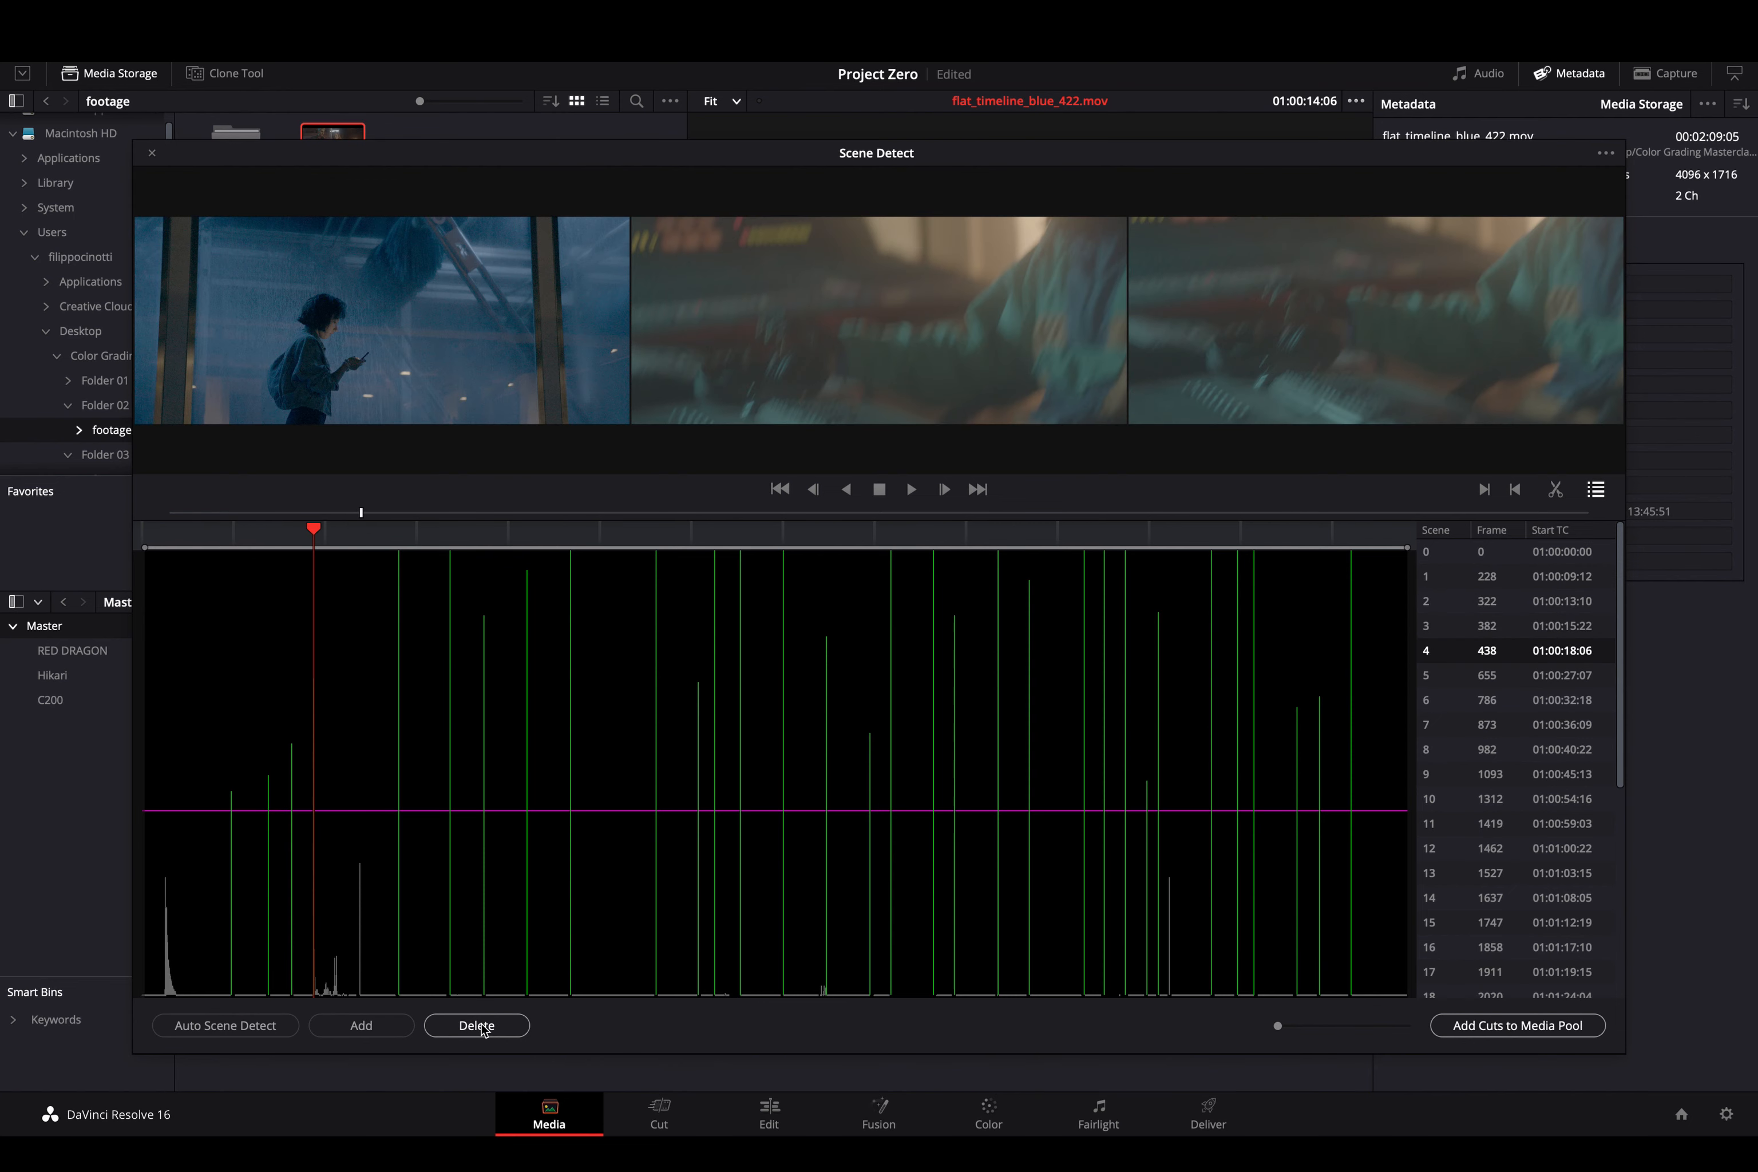
key(Down)
key(Down)
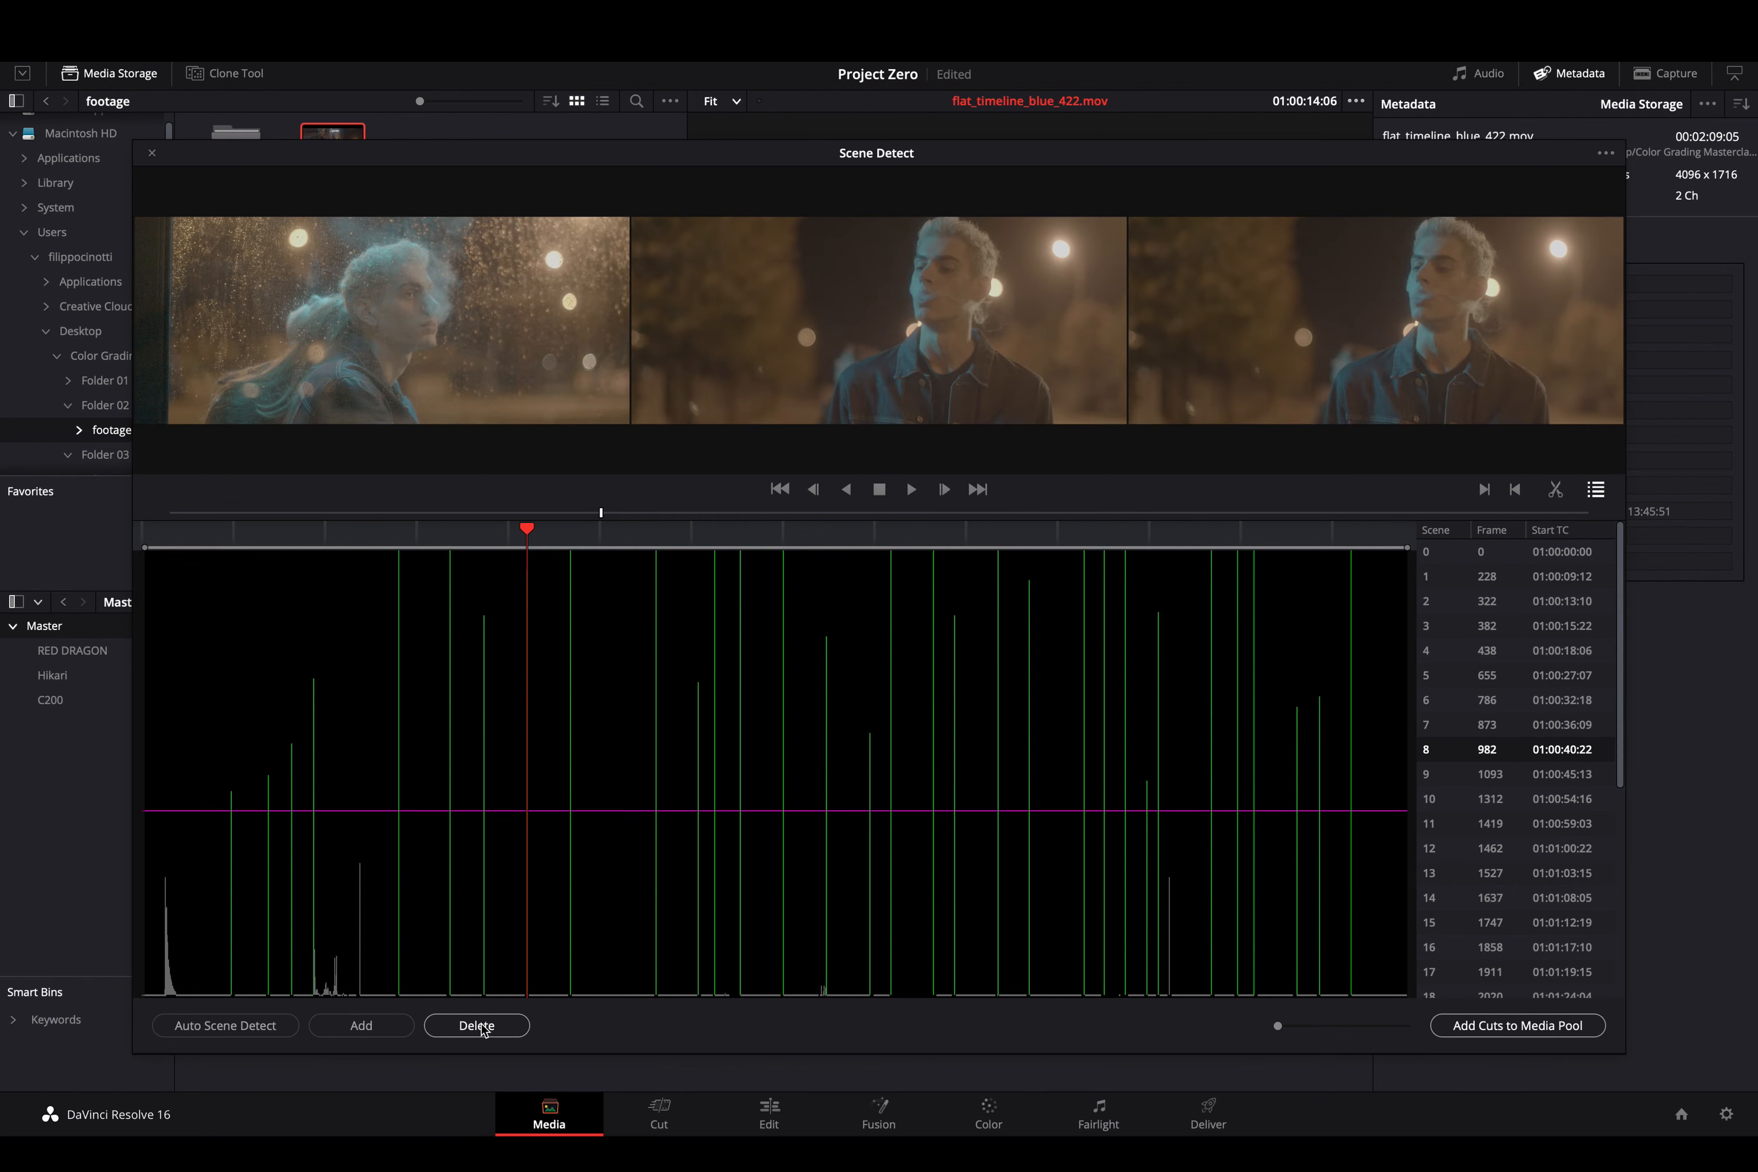
key(Down)
key(Down)
key(Down)
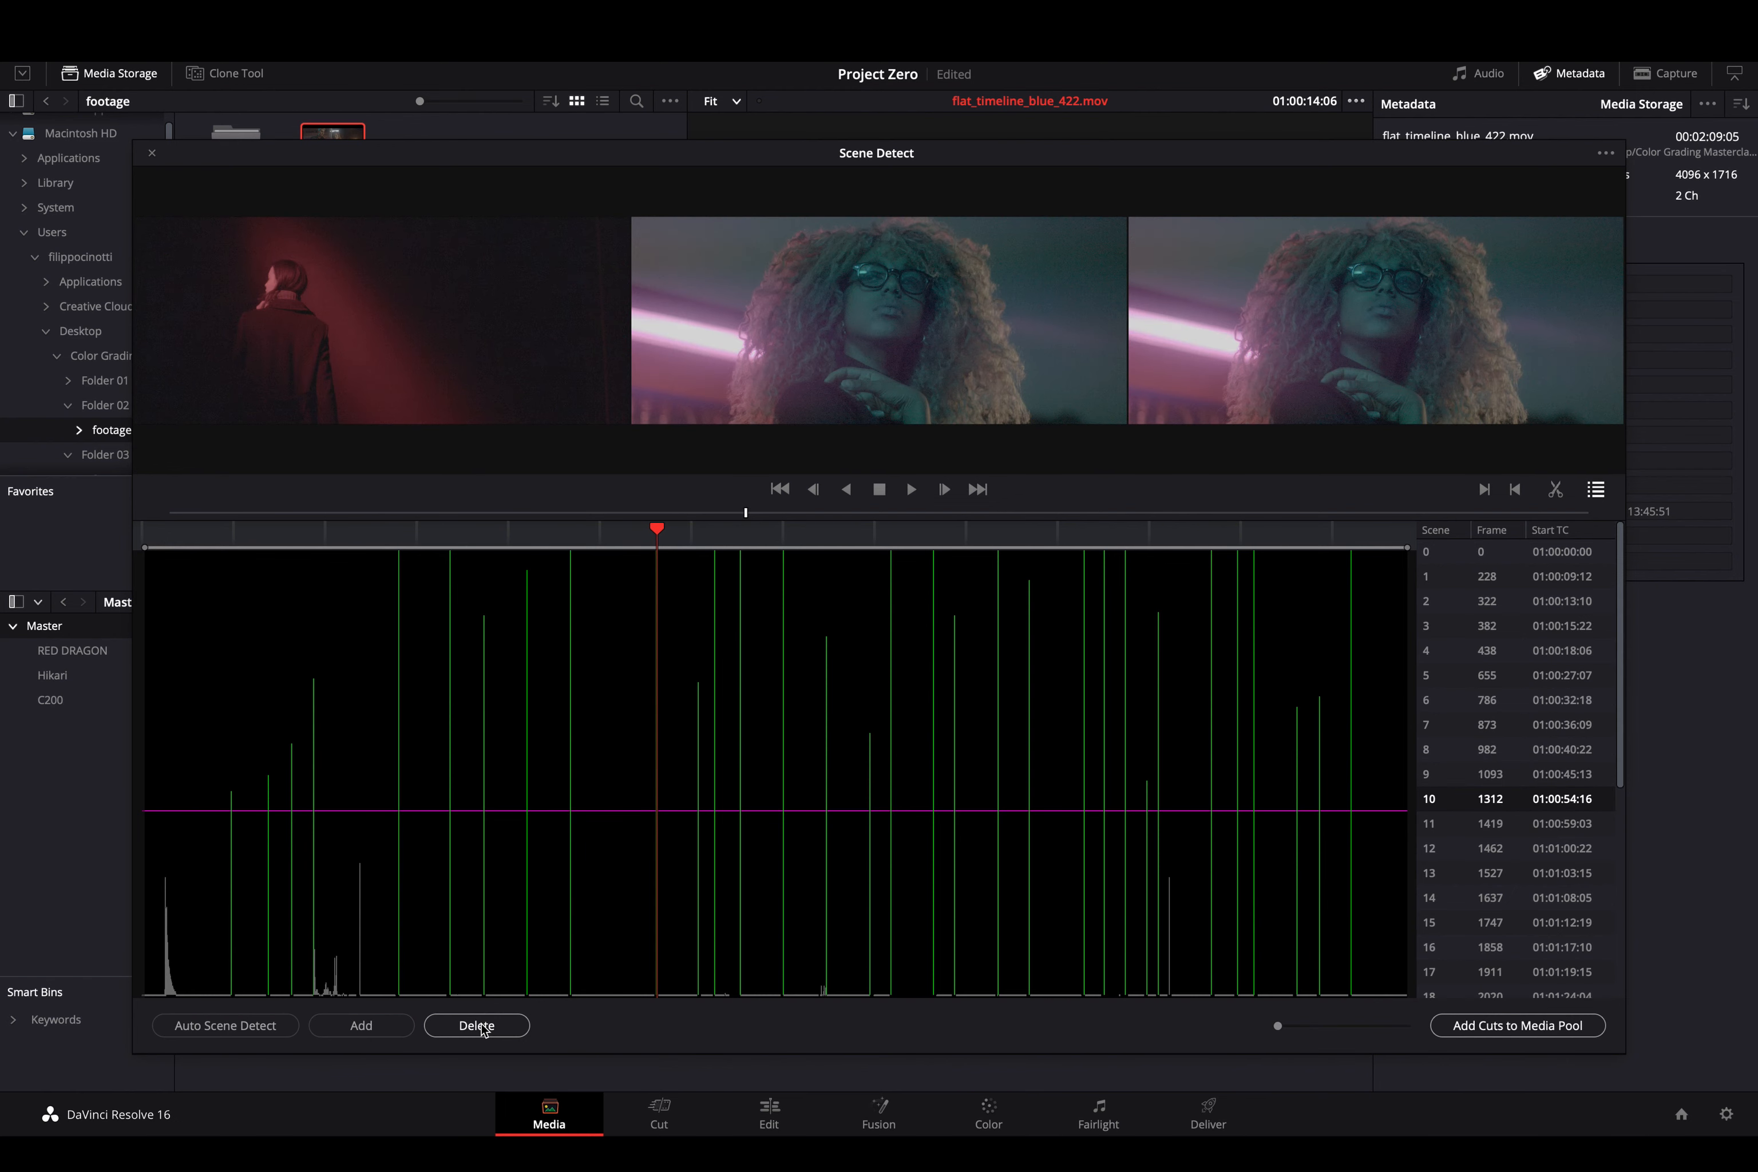
key(Down)
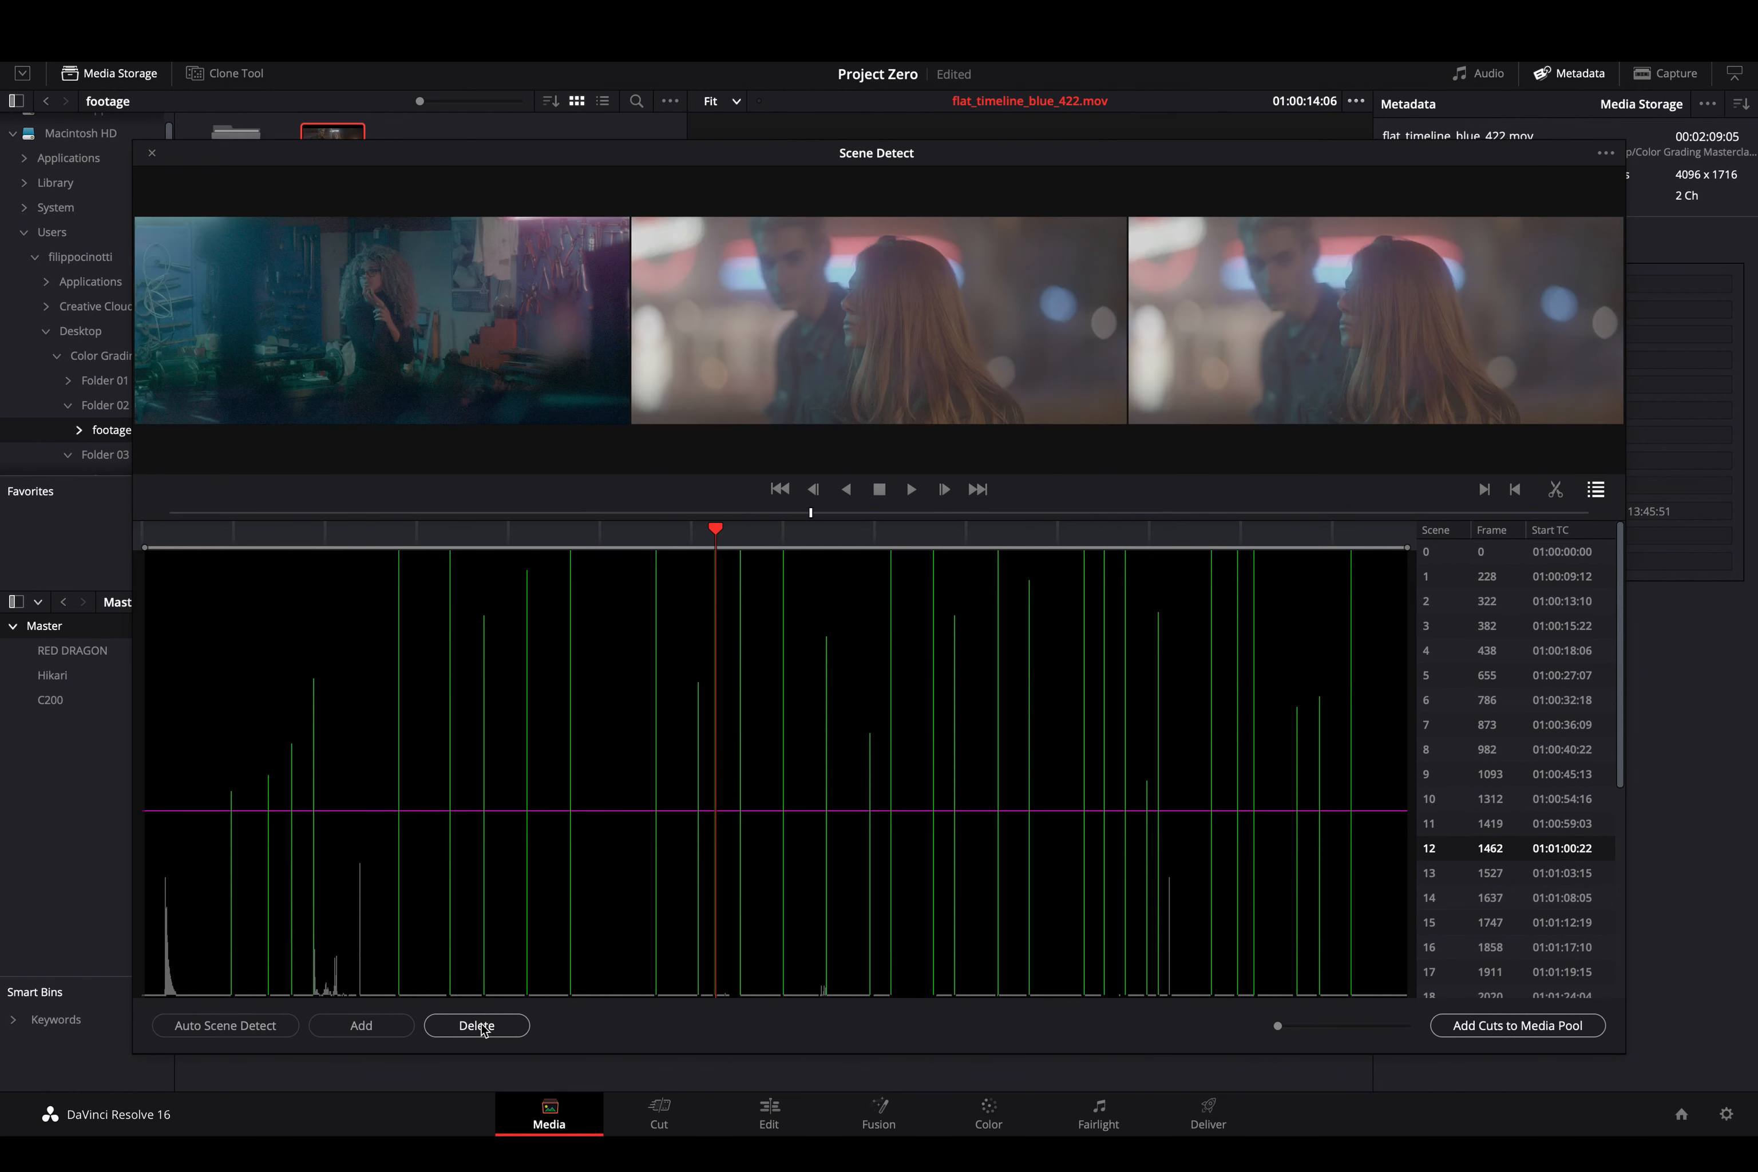
key(Down)
key(Down)
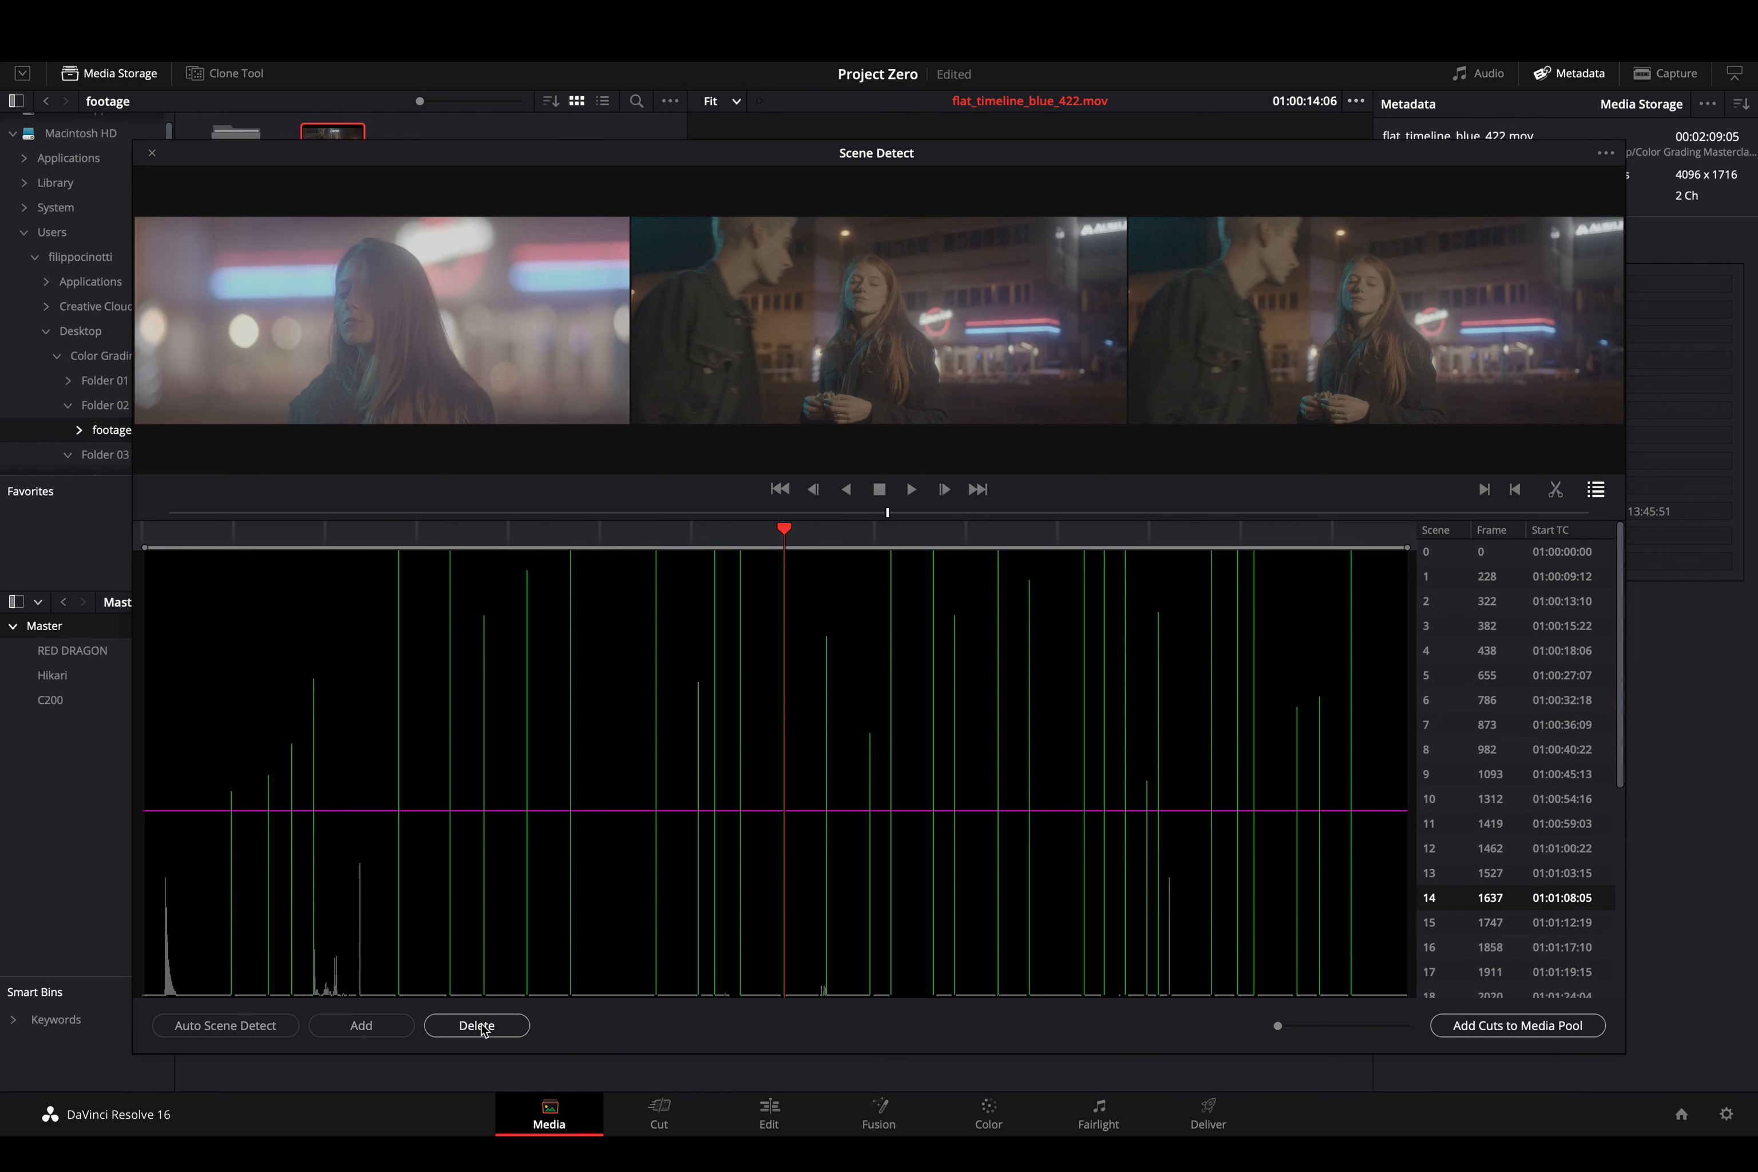
key(Down)
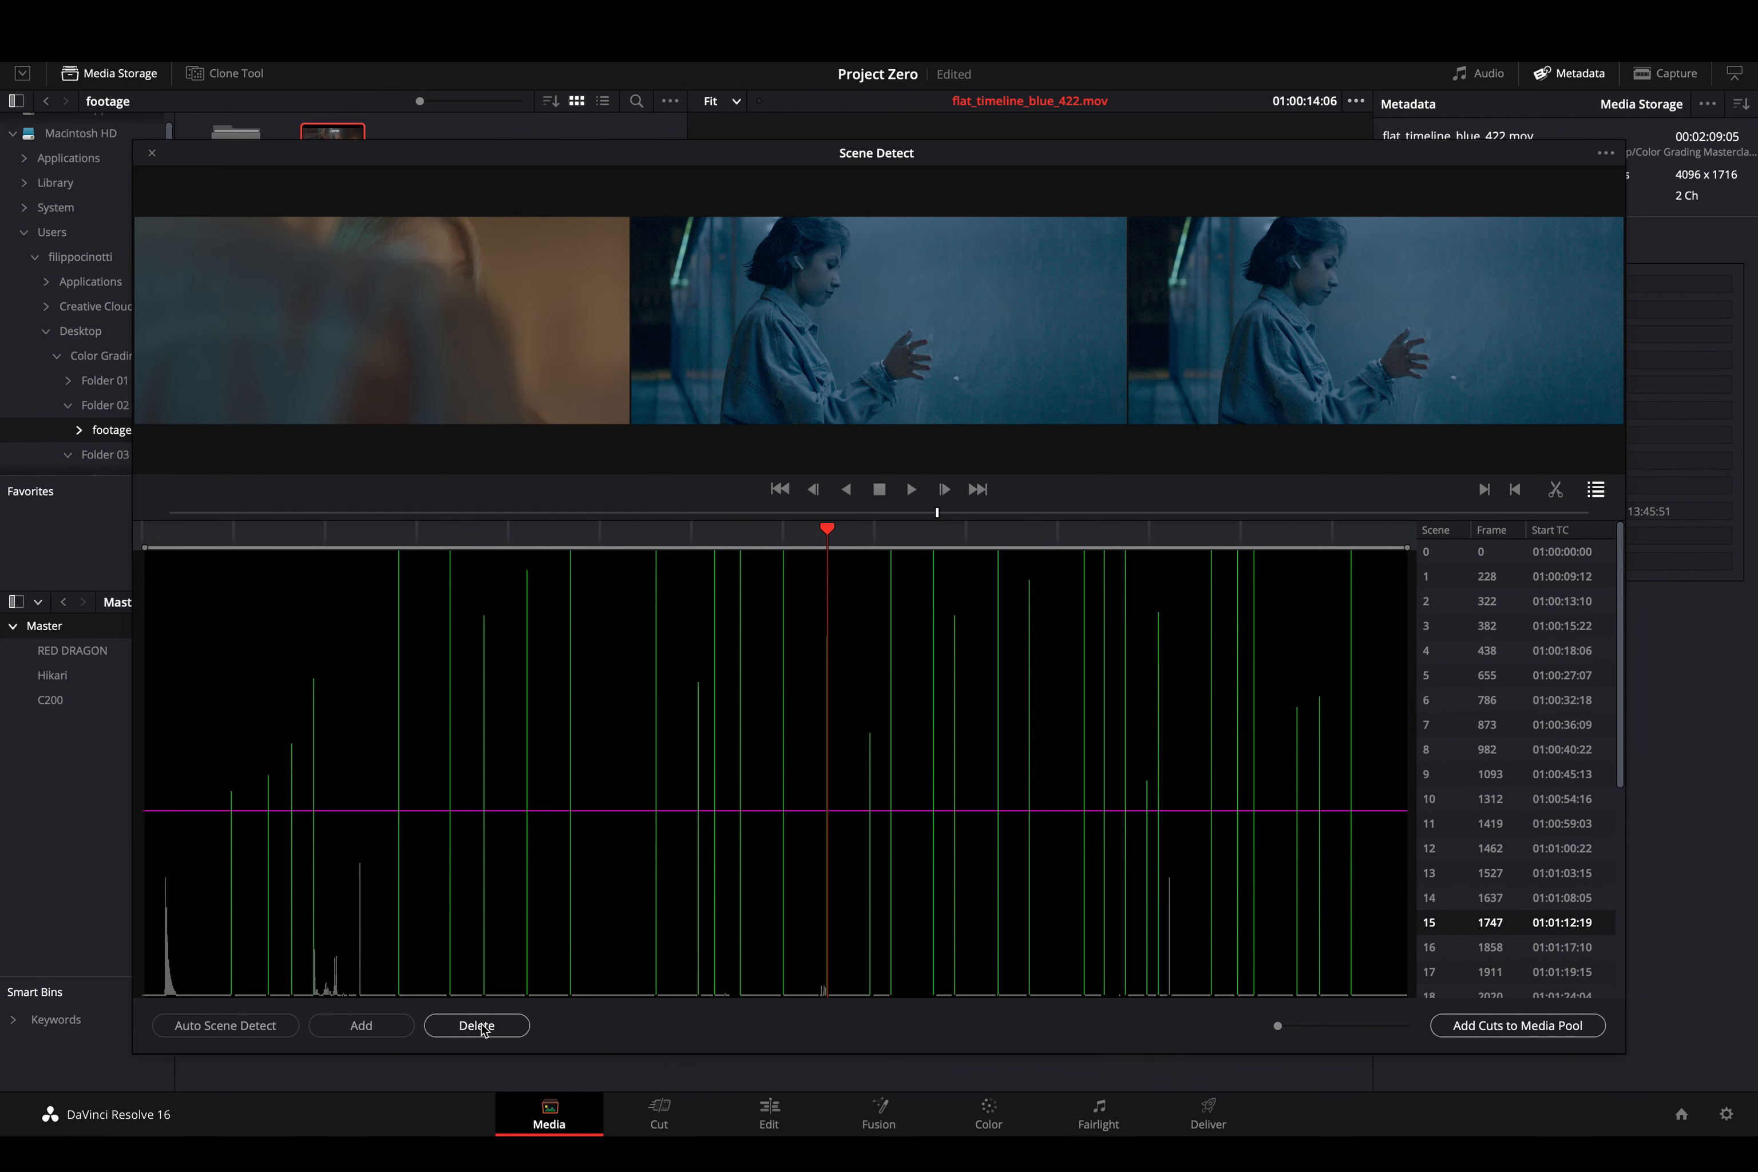
key(Down)
key(Down)
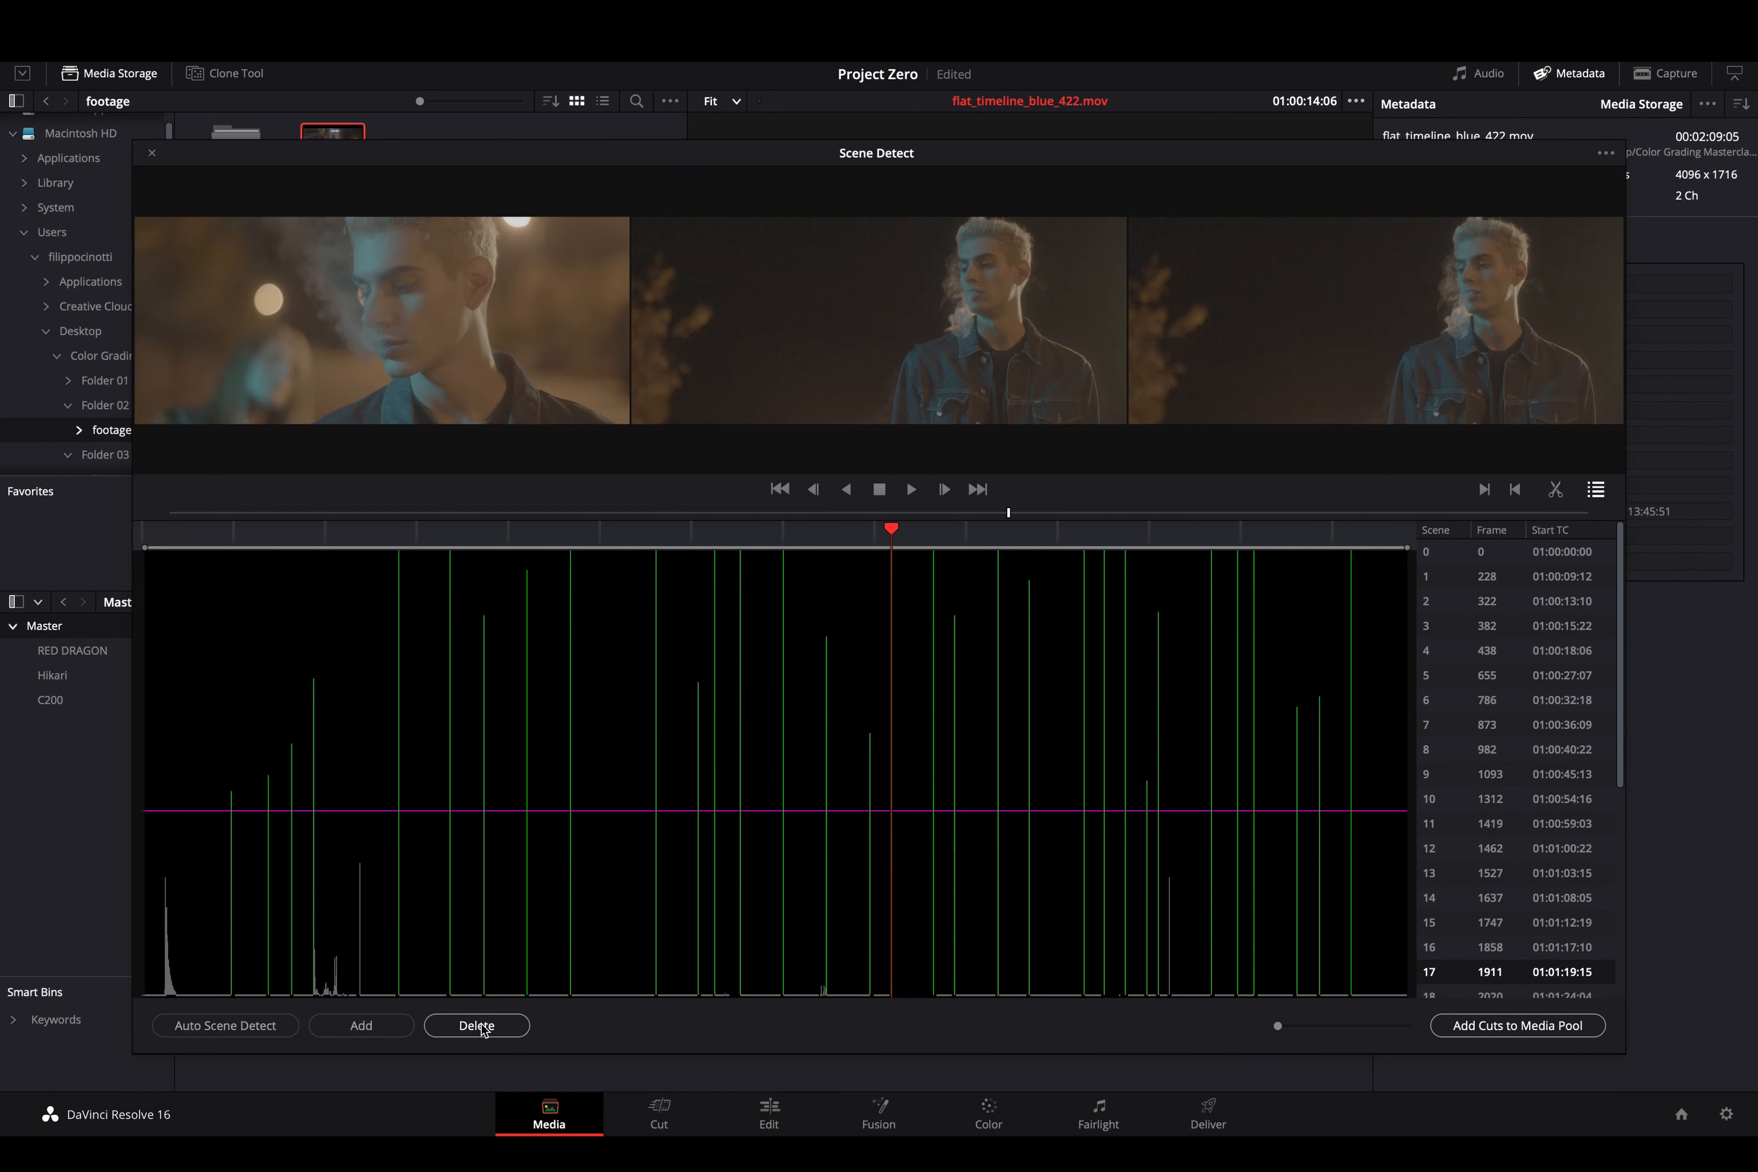
key(Down)
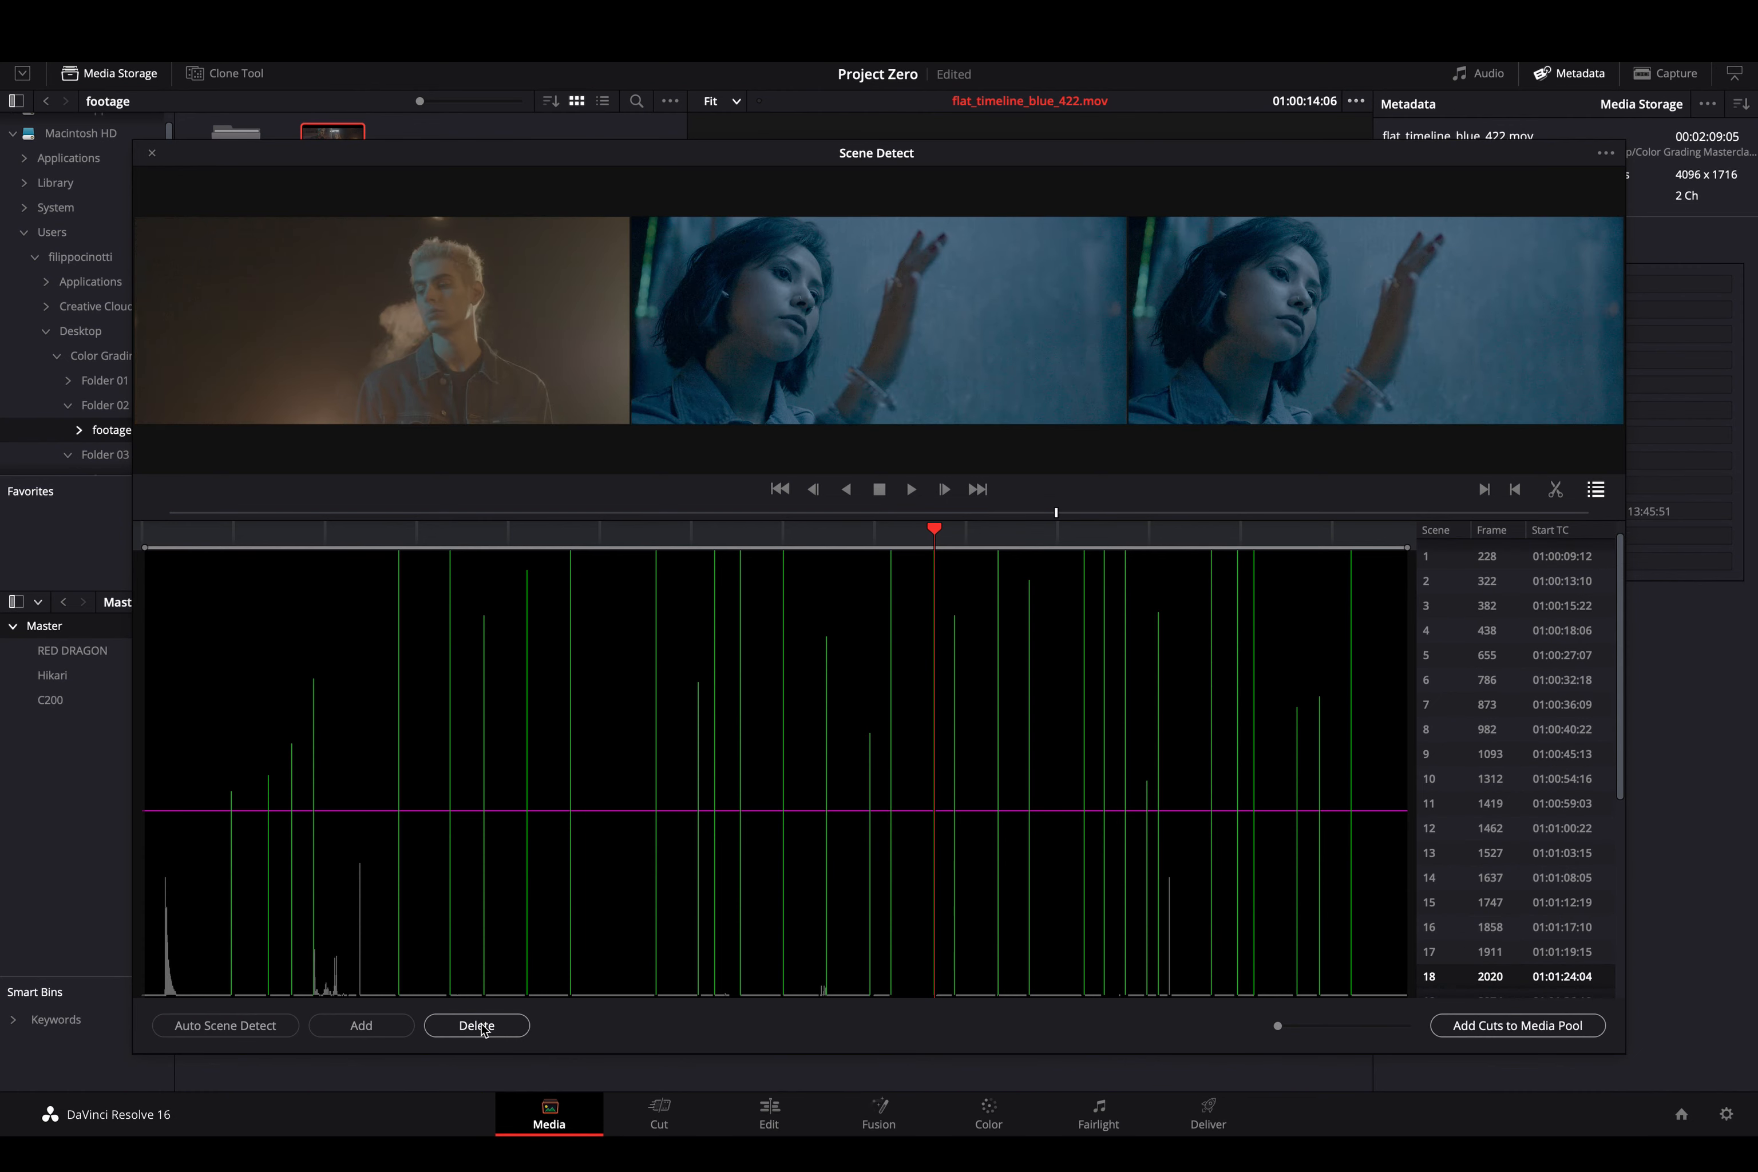
key(Down)
key(Down)
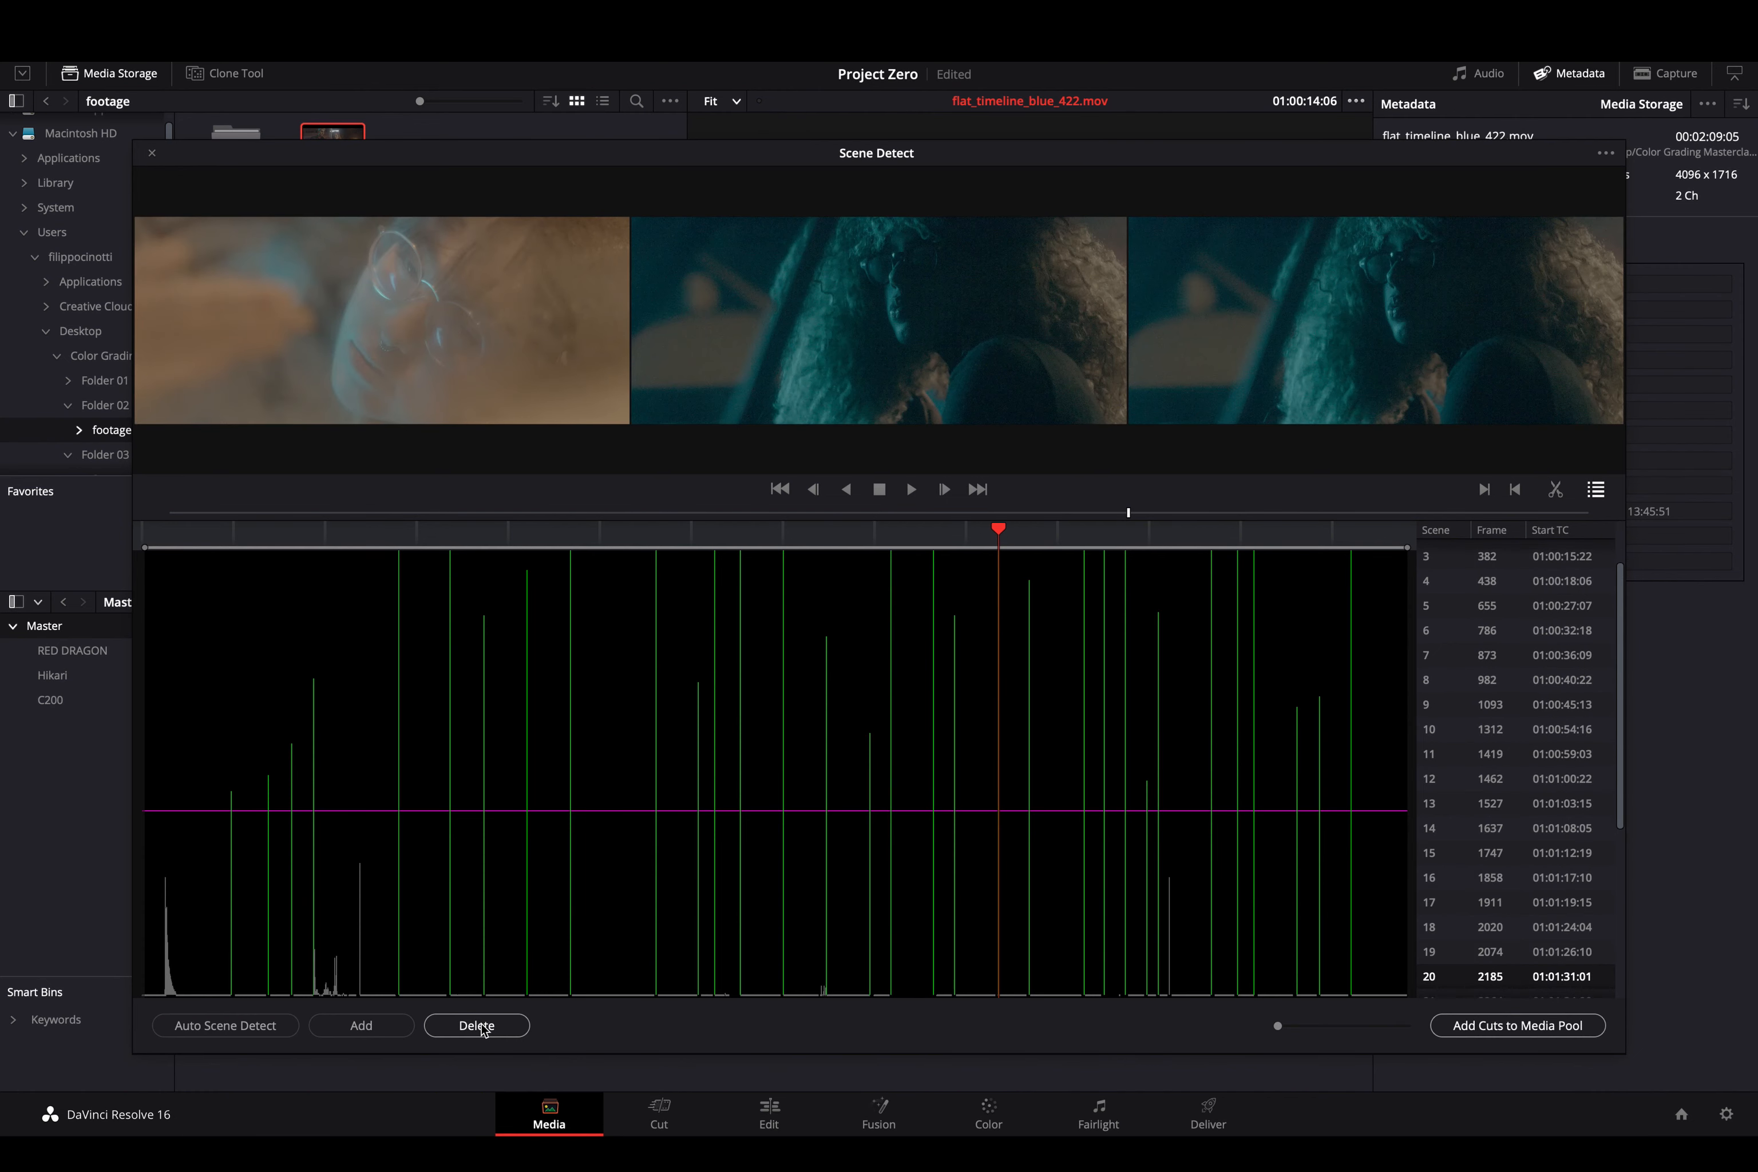
key(Down)
key(Down)
key(Down)
key(Down)
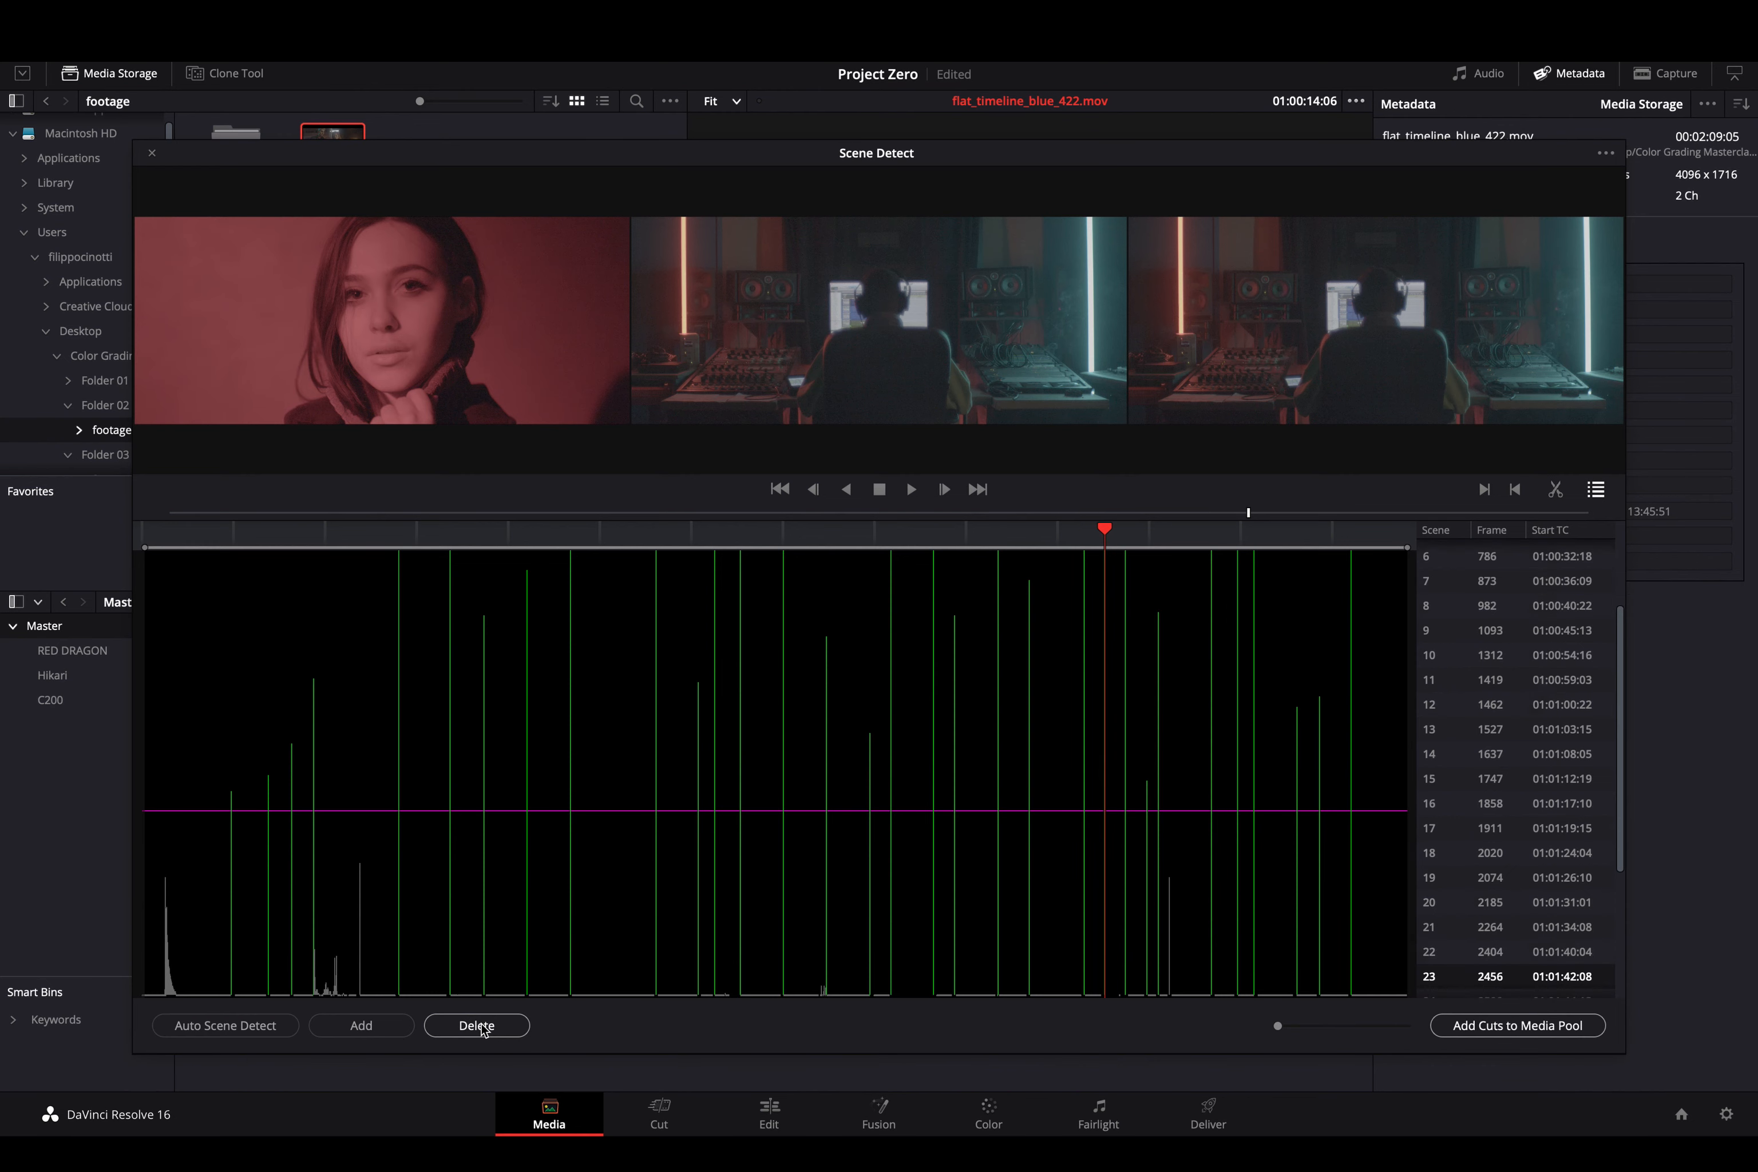
key(Down)
key(Down)
key(Down)
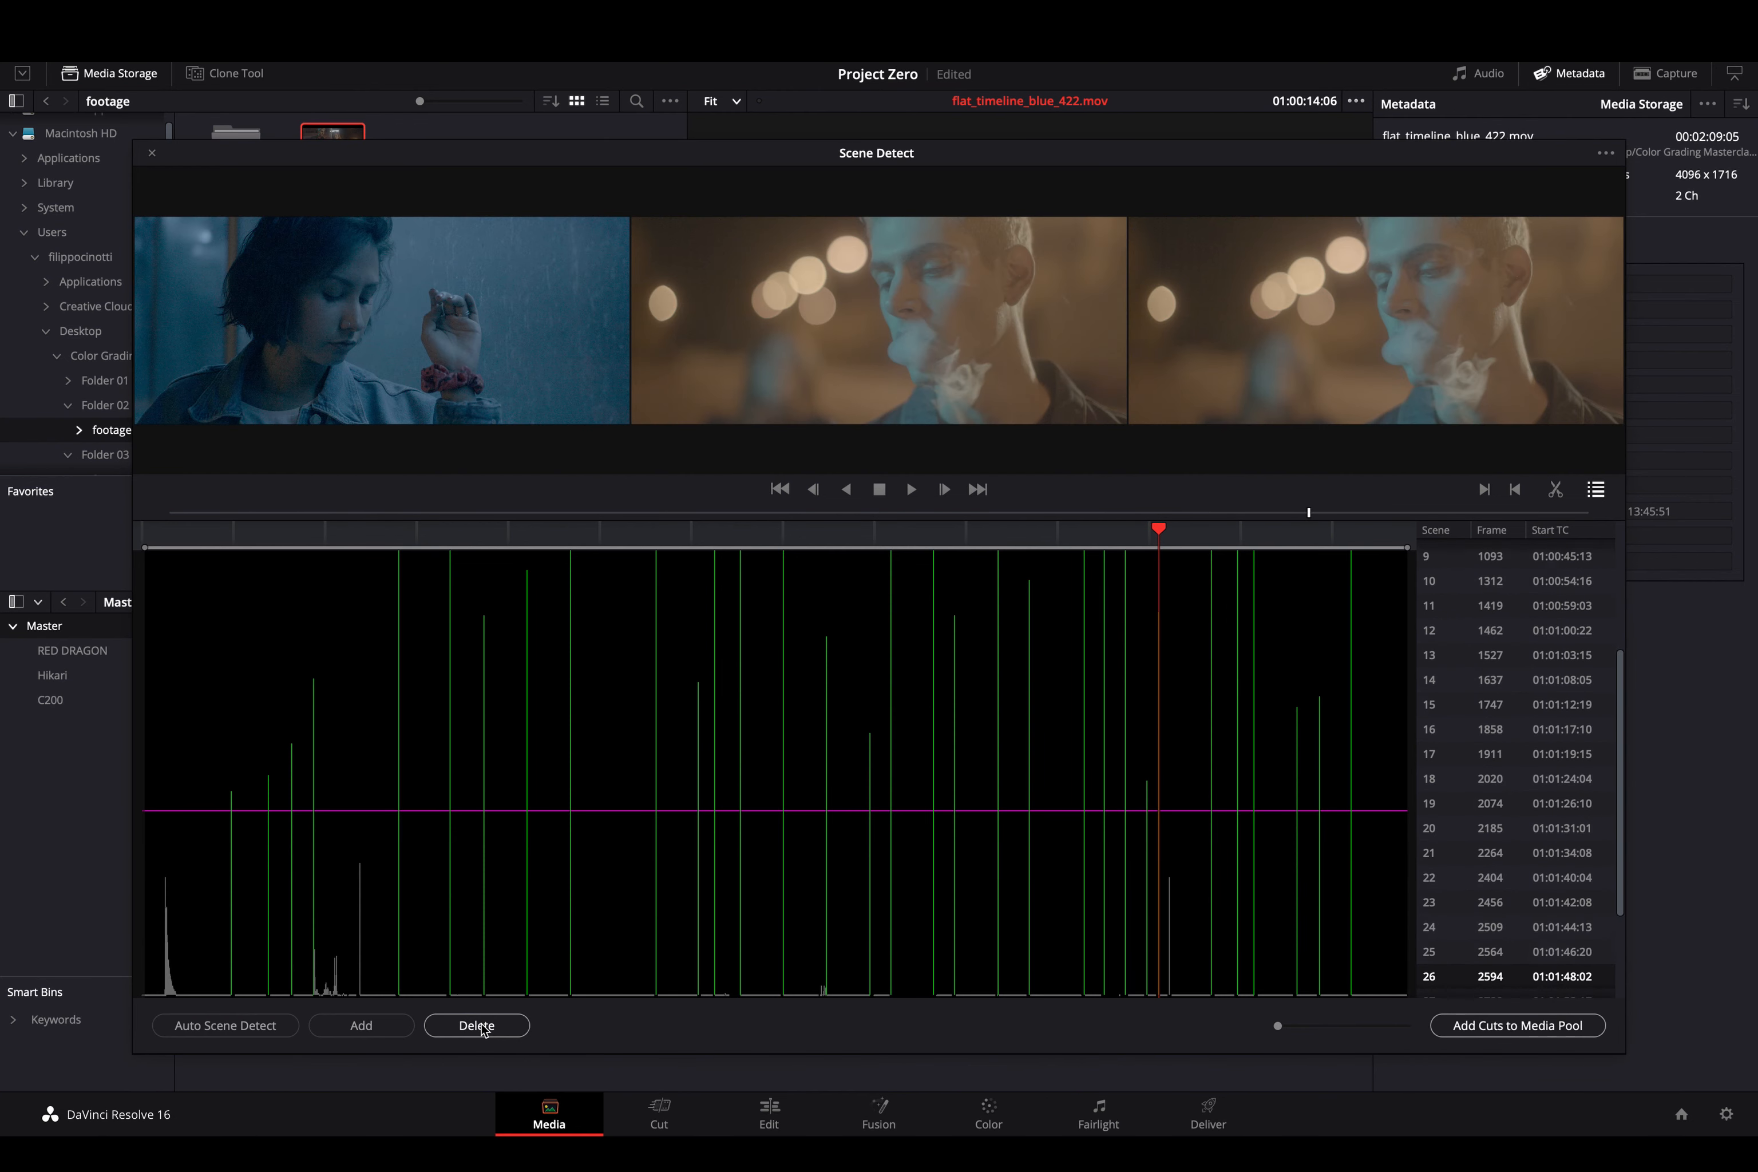
key(Down)
key(Down)
key(Down)
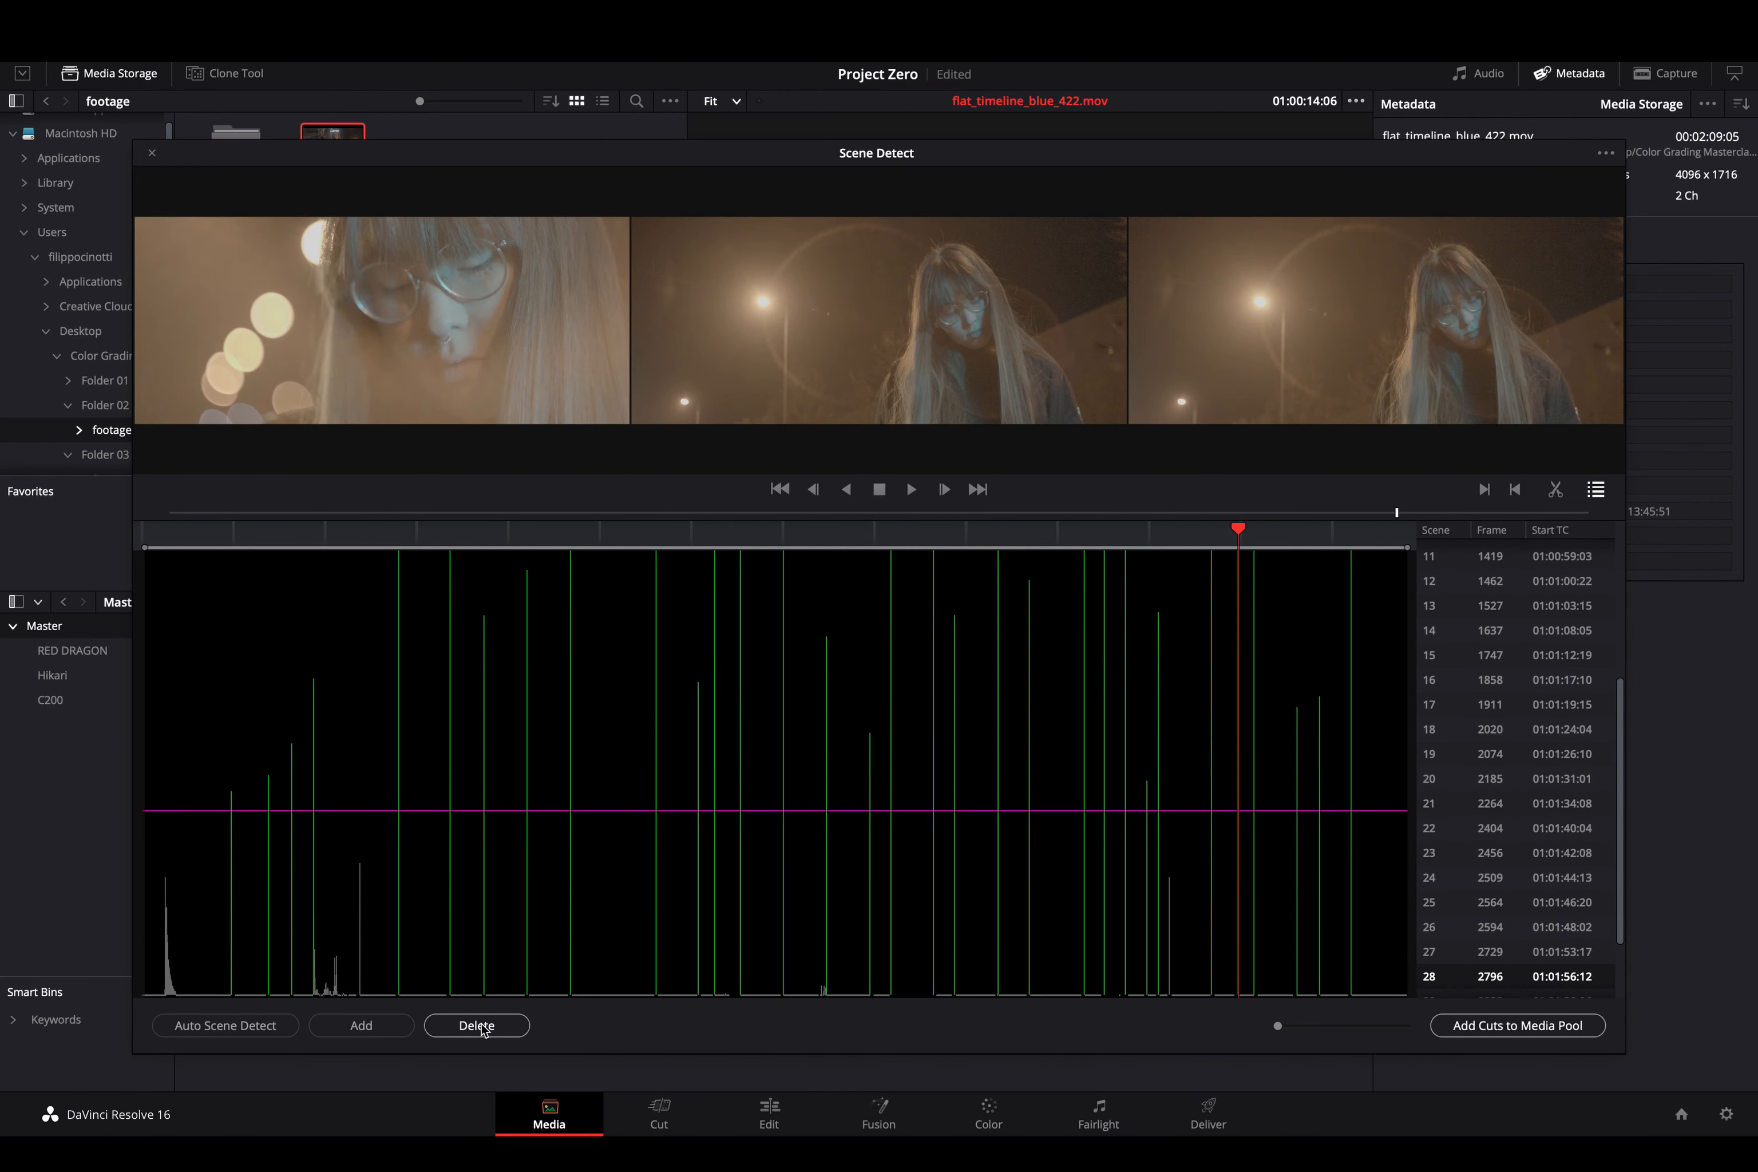
key(Down)
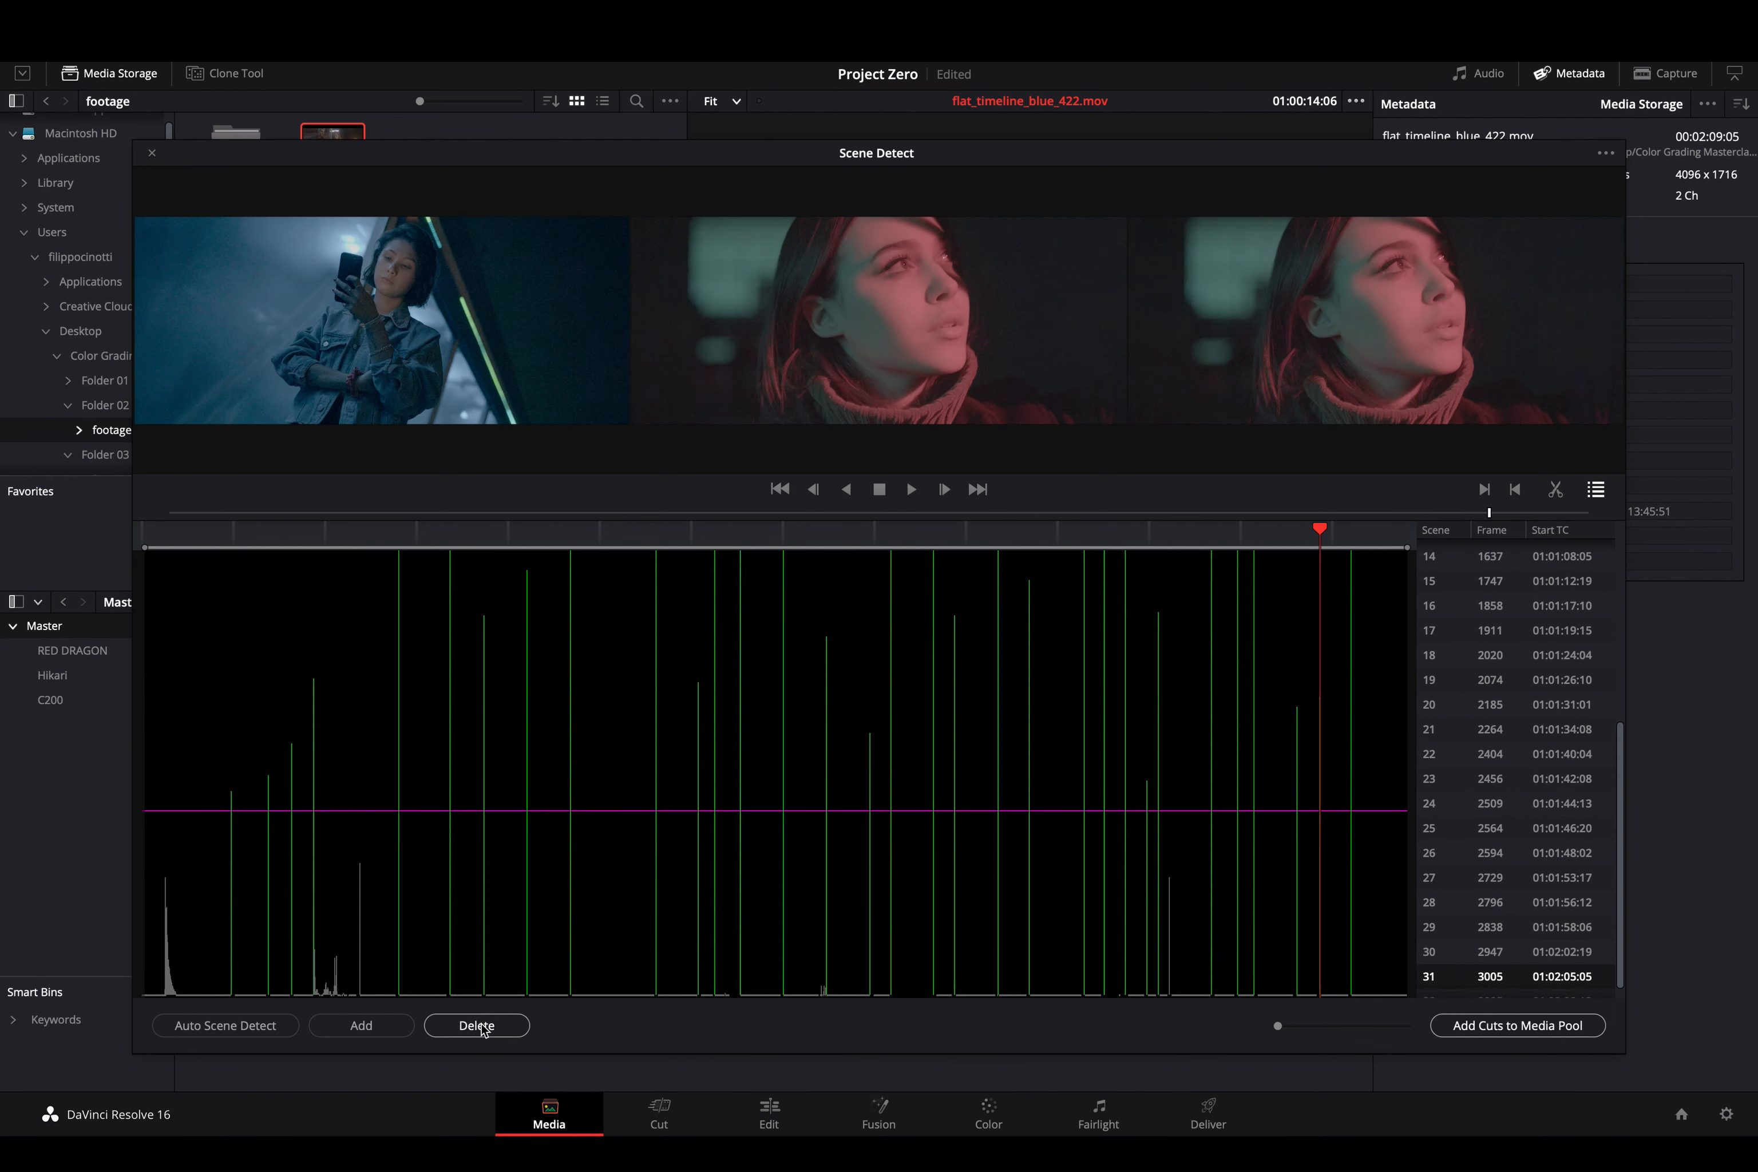
key(Down)
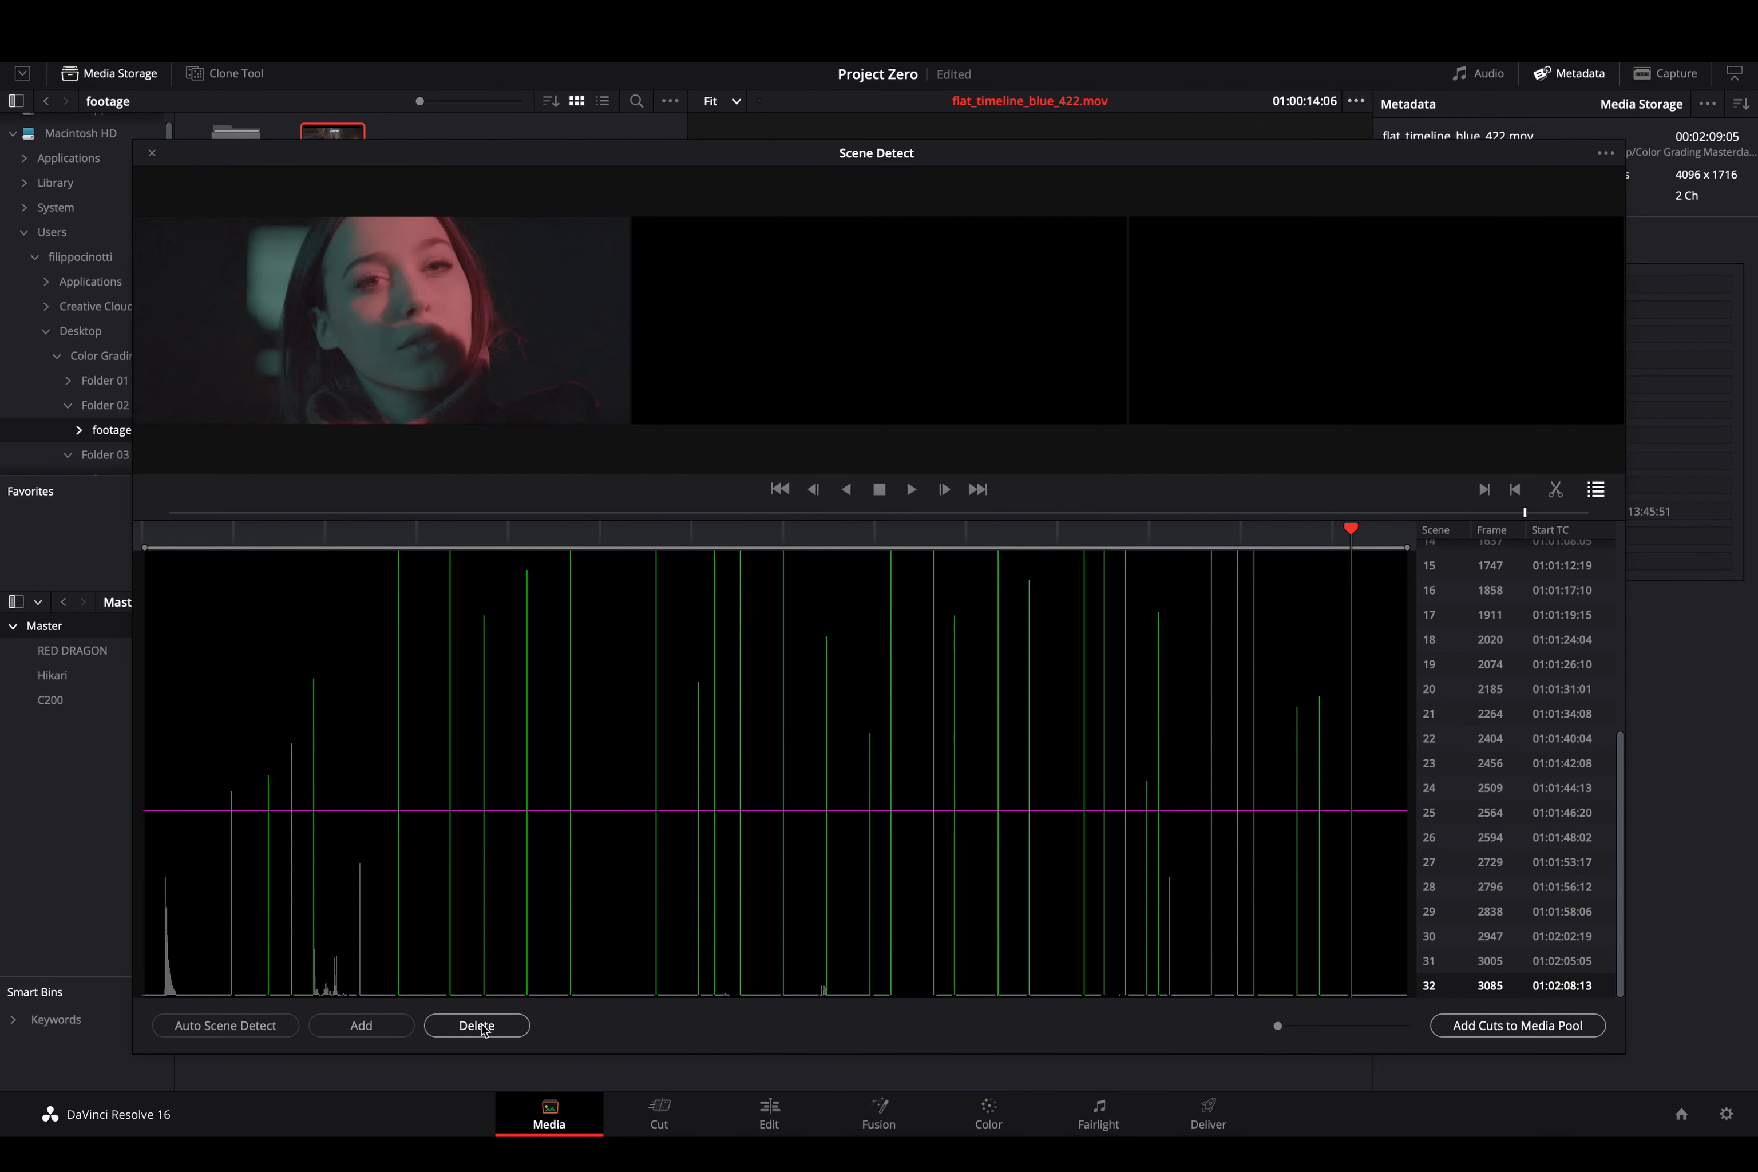
click(471, 1027)
click(950, 643)
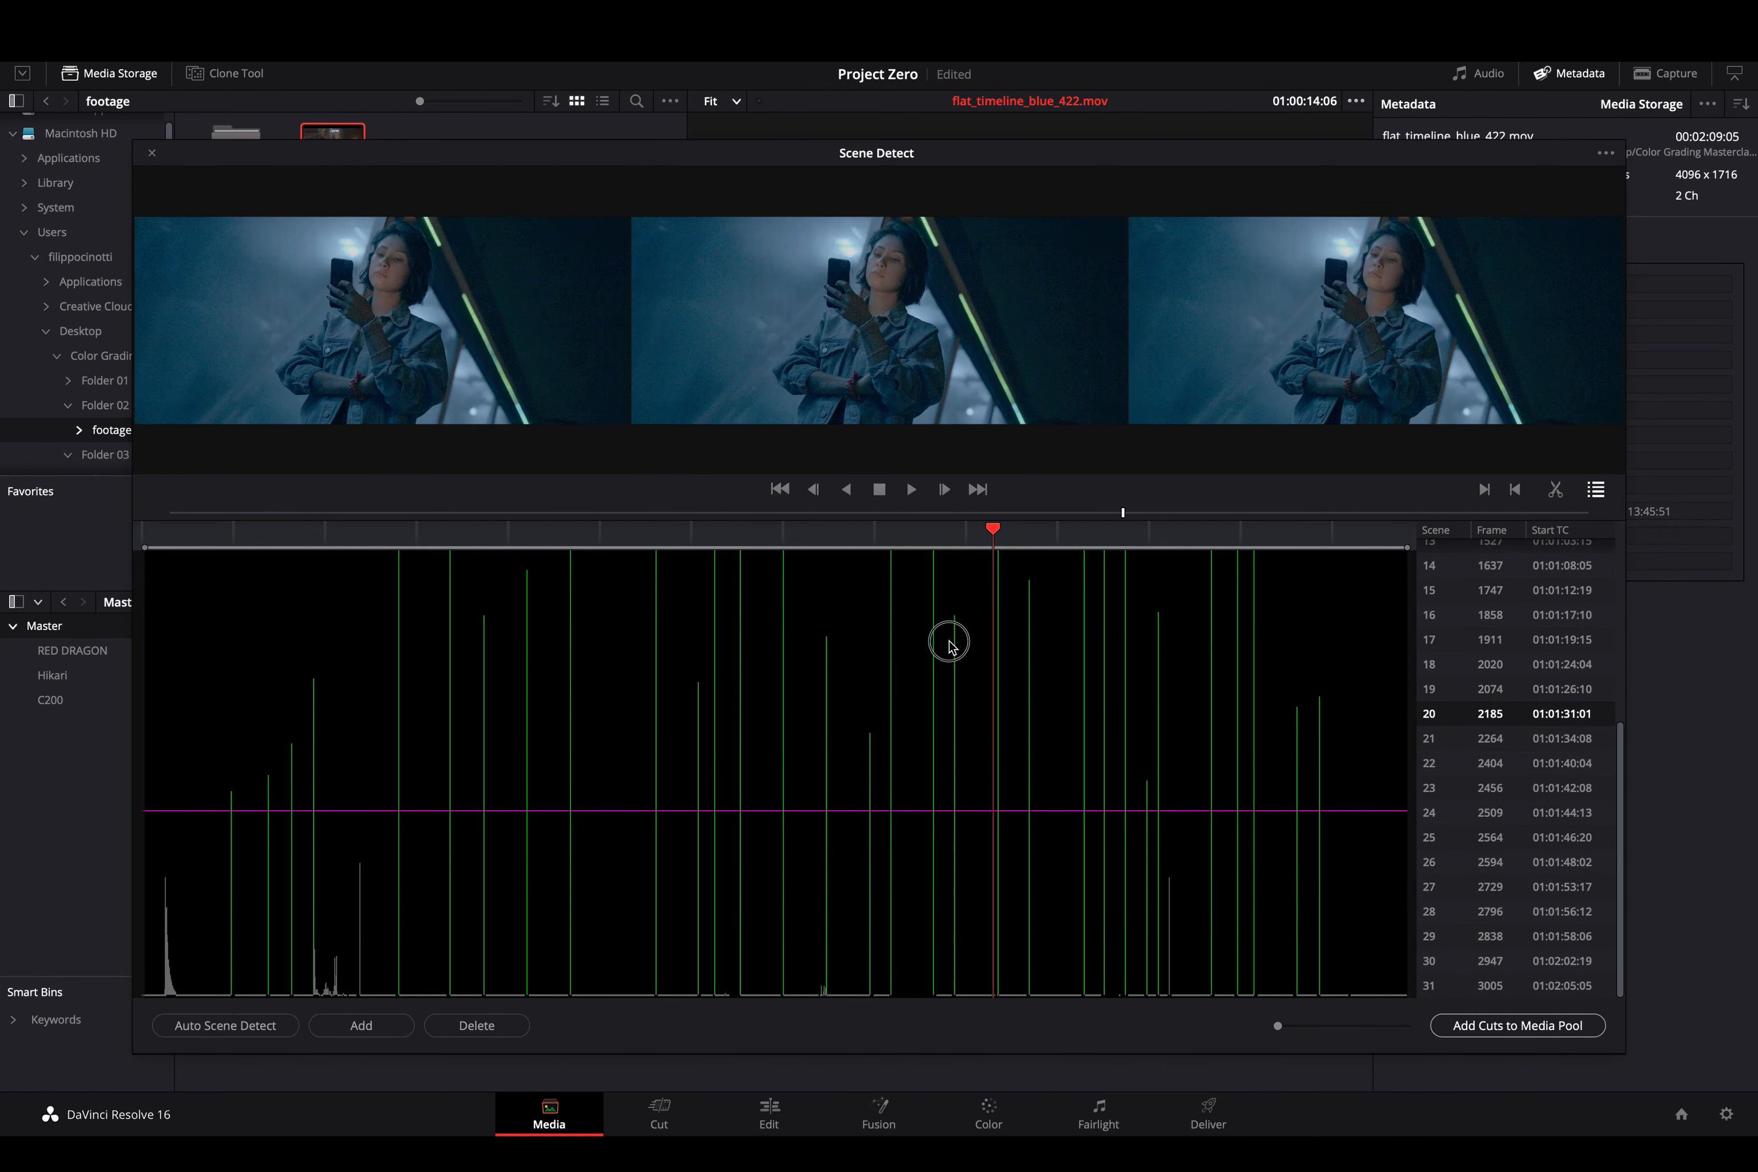
click(945, 645)
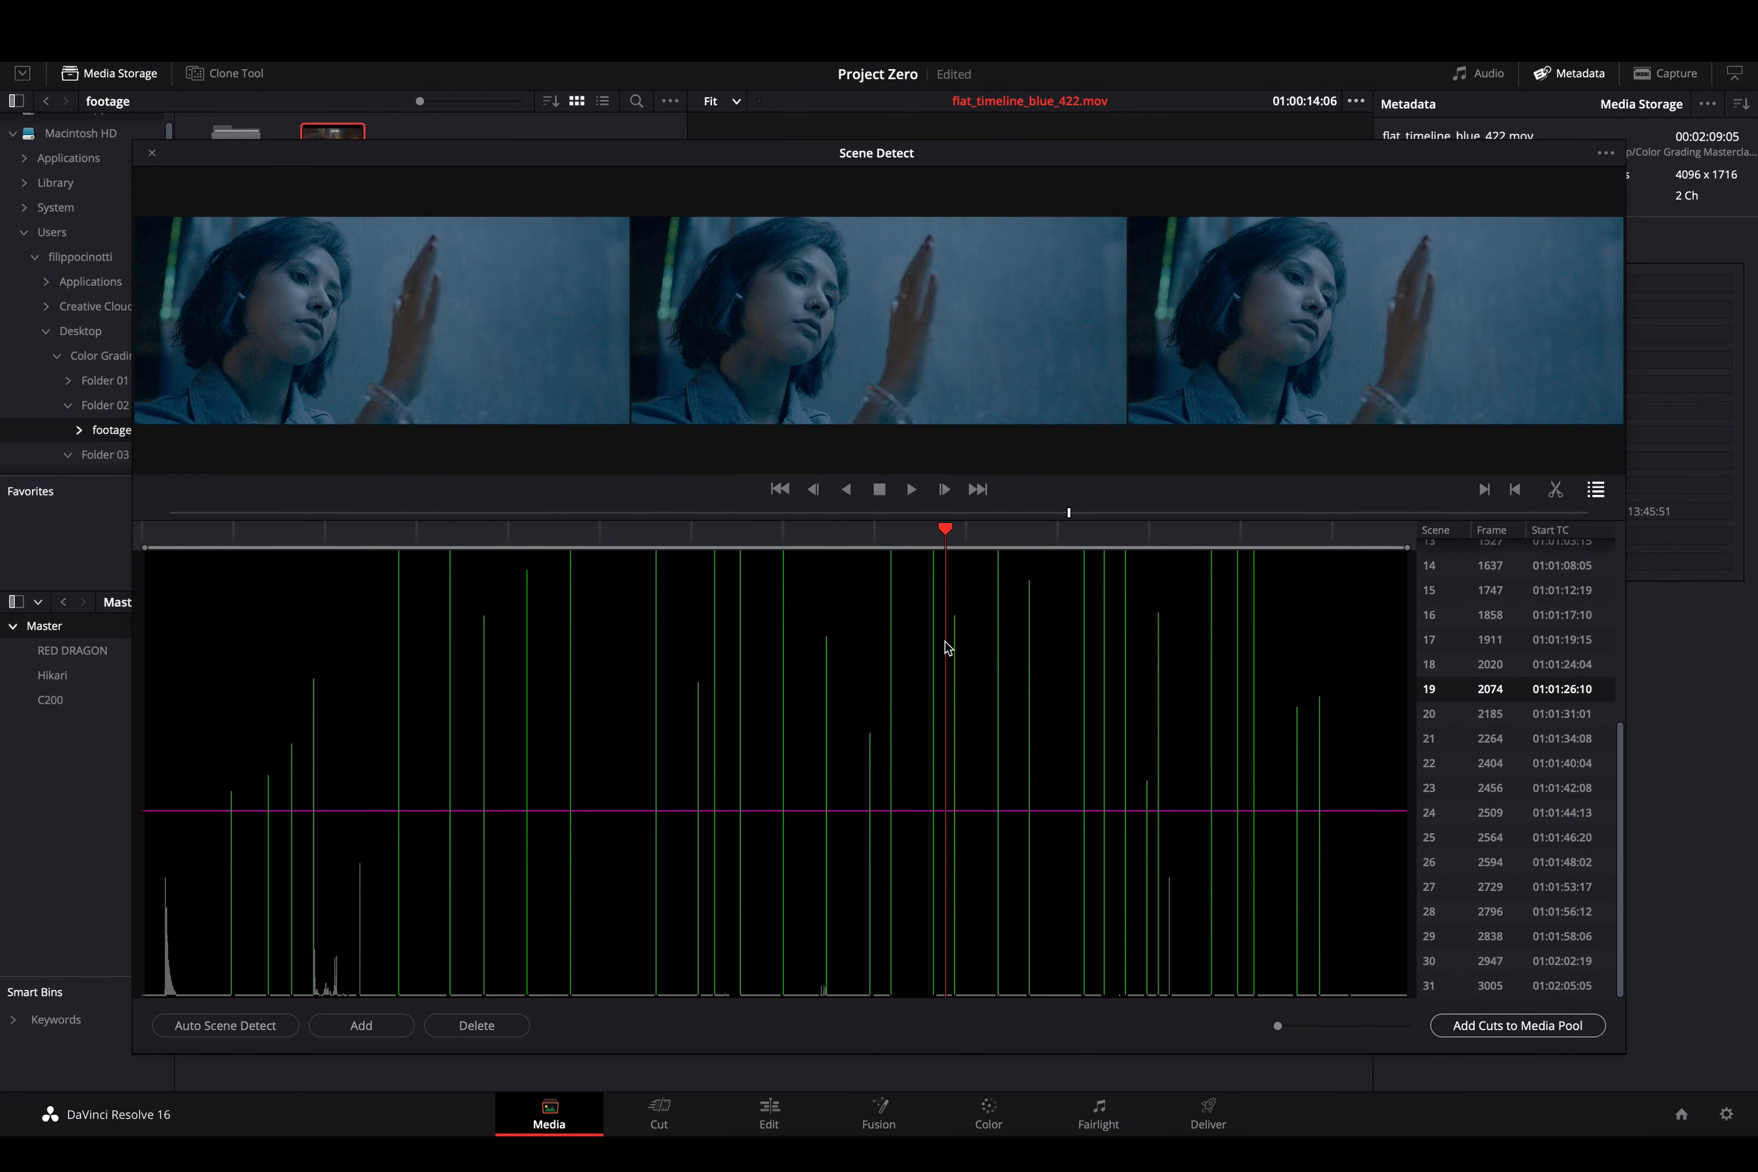
- Add the detected cuts to the Media Pool and close the Scene Detect window
click(1515, 1034)
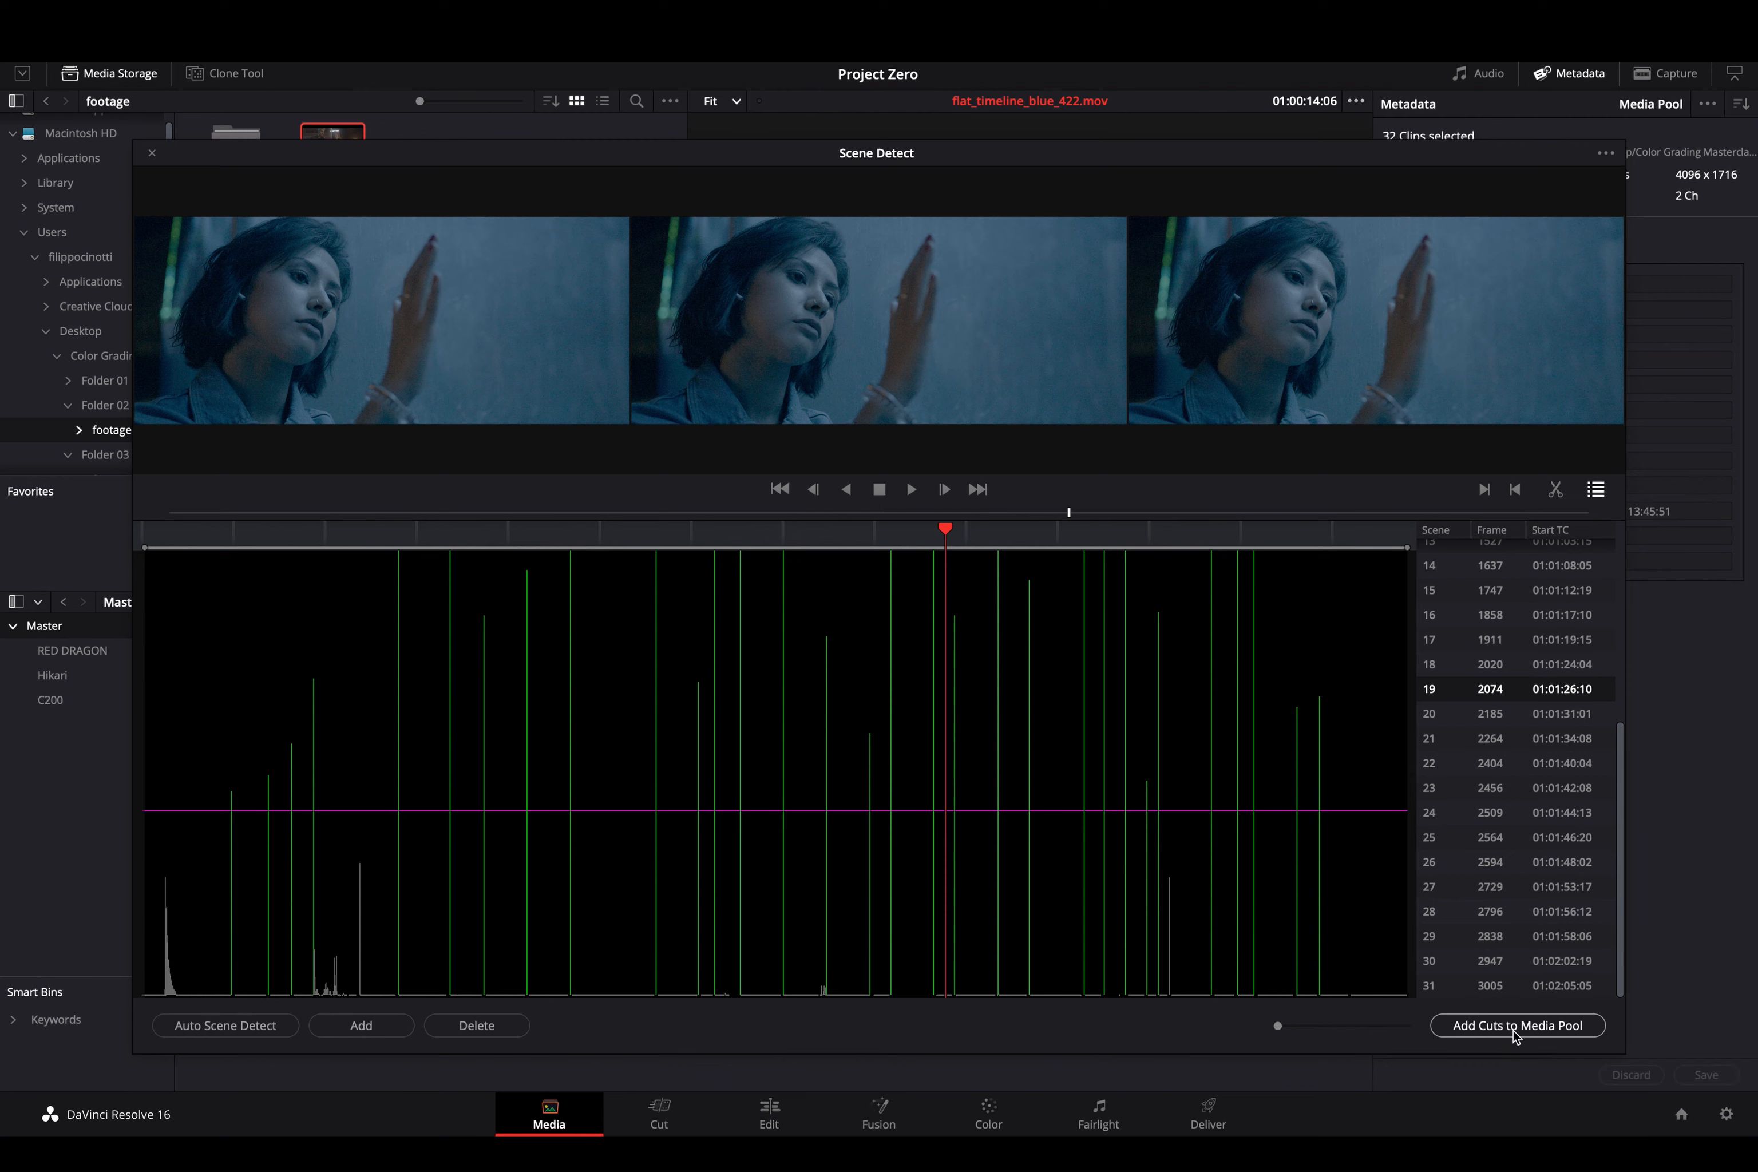
drag(741, 161, 1308, 347)
click(724, 345)
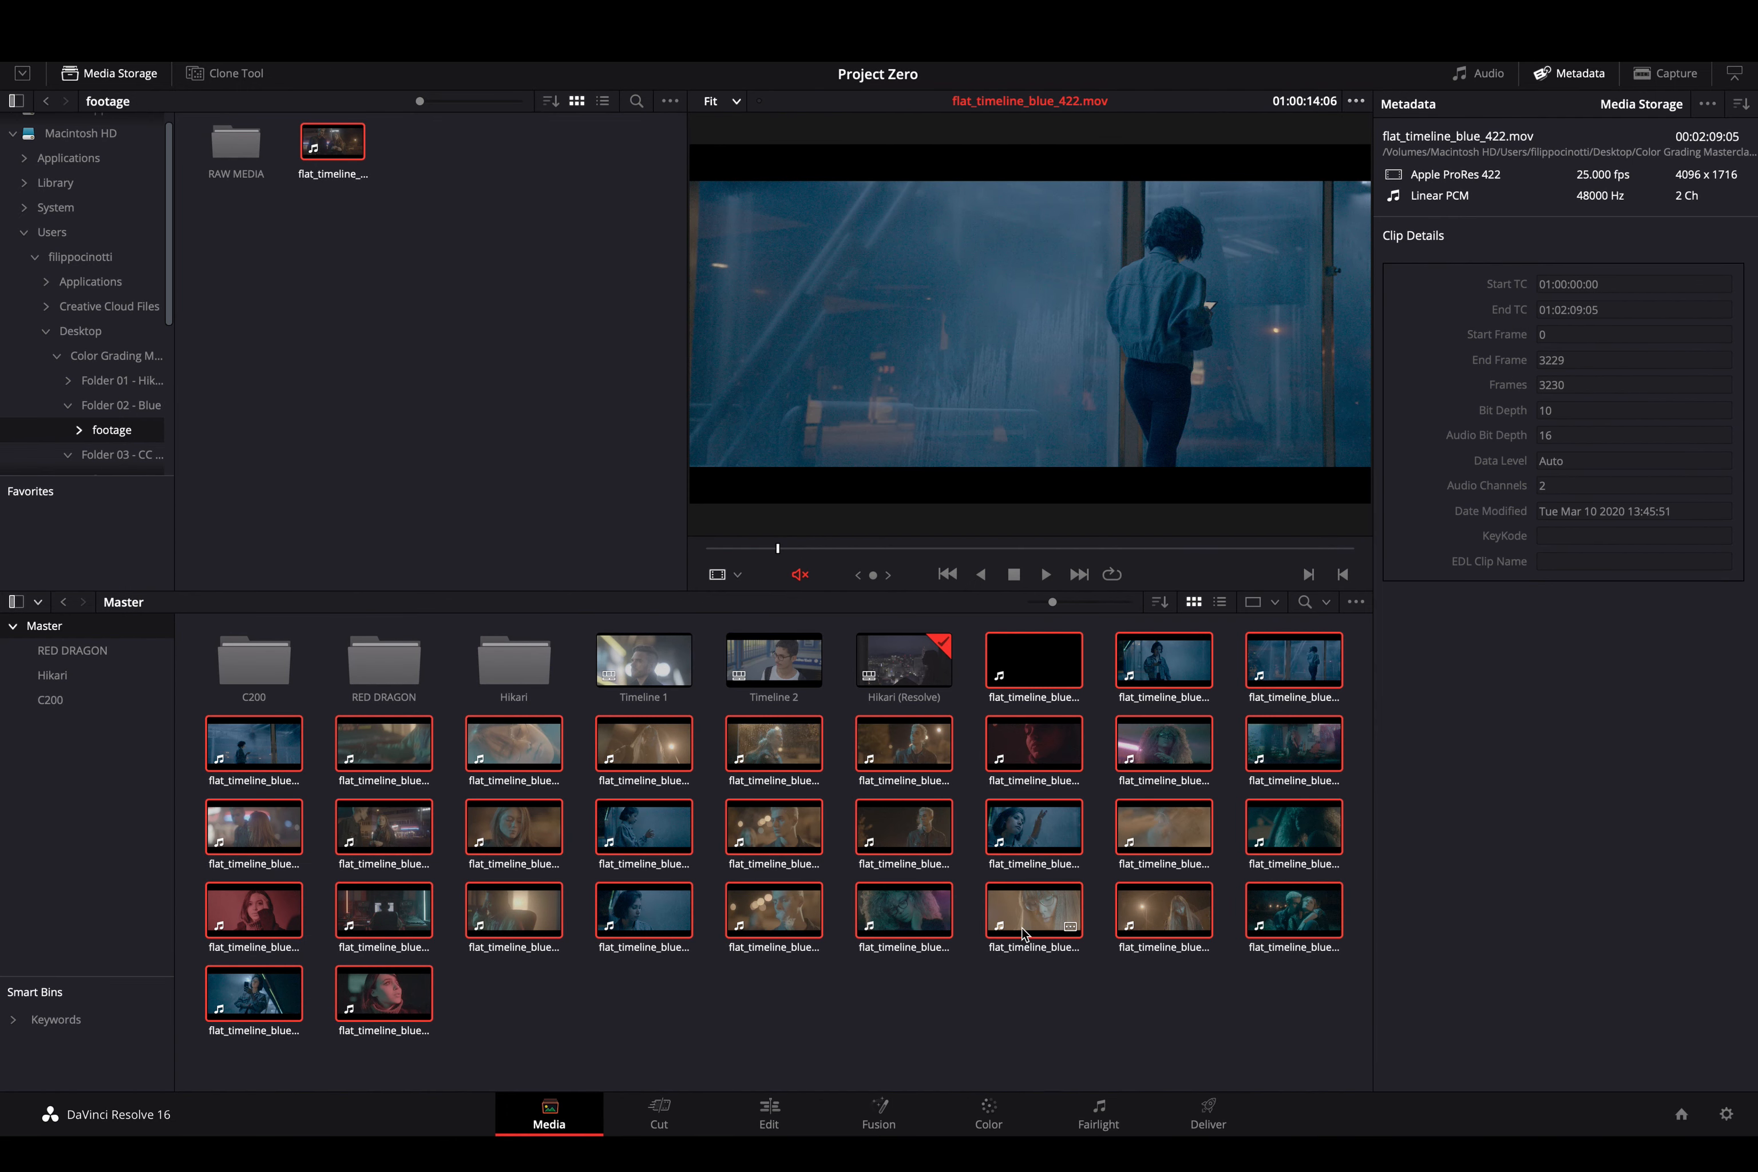
- On the Edit page, build a new Timeline 4 from the 32 detected shot clips
click(755, 1115)
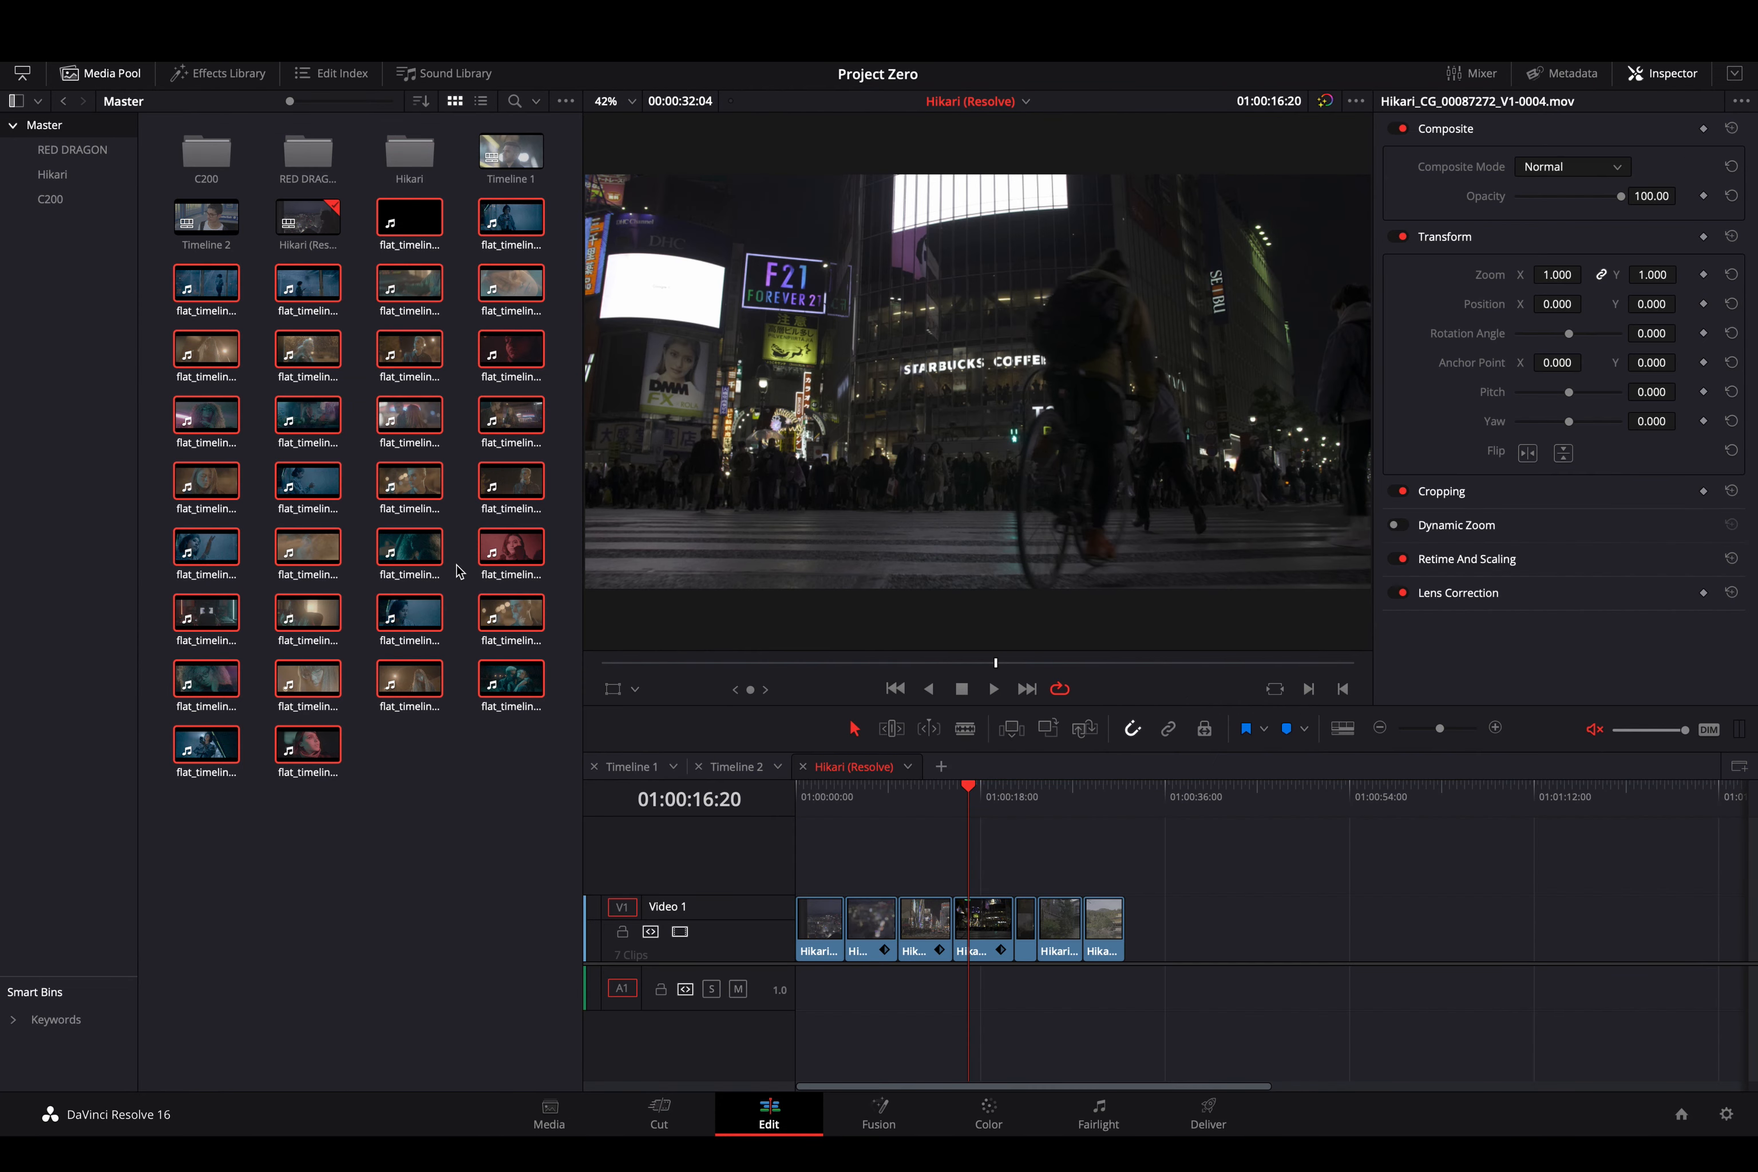
click(941, 766)
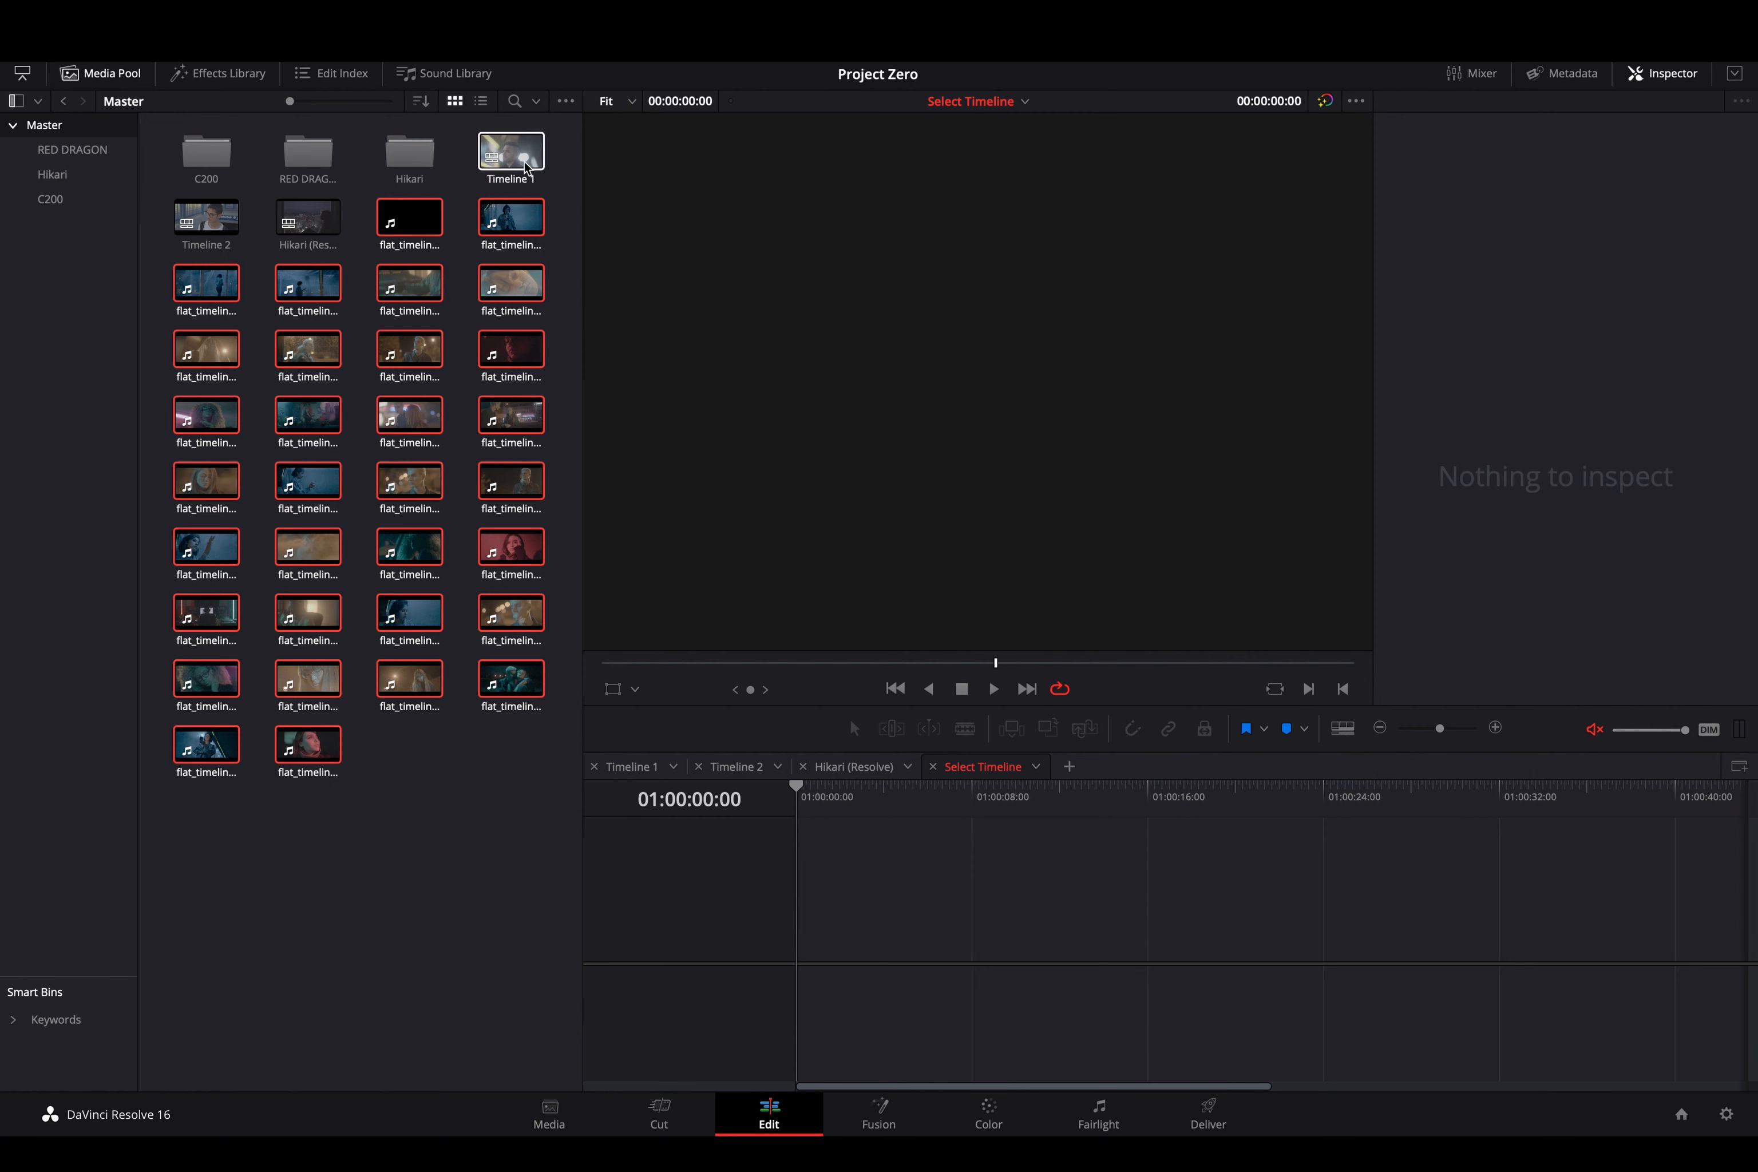
drag(412, 223, 797, 934)
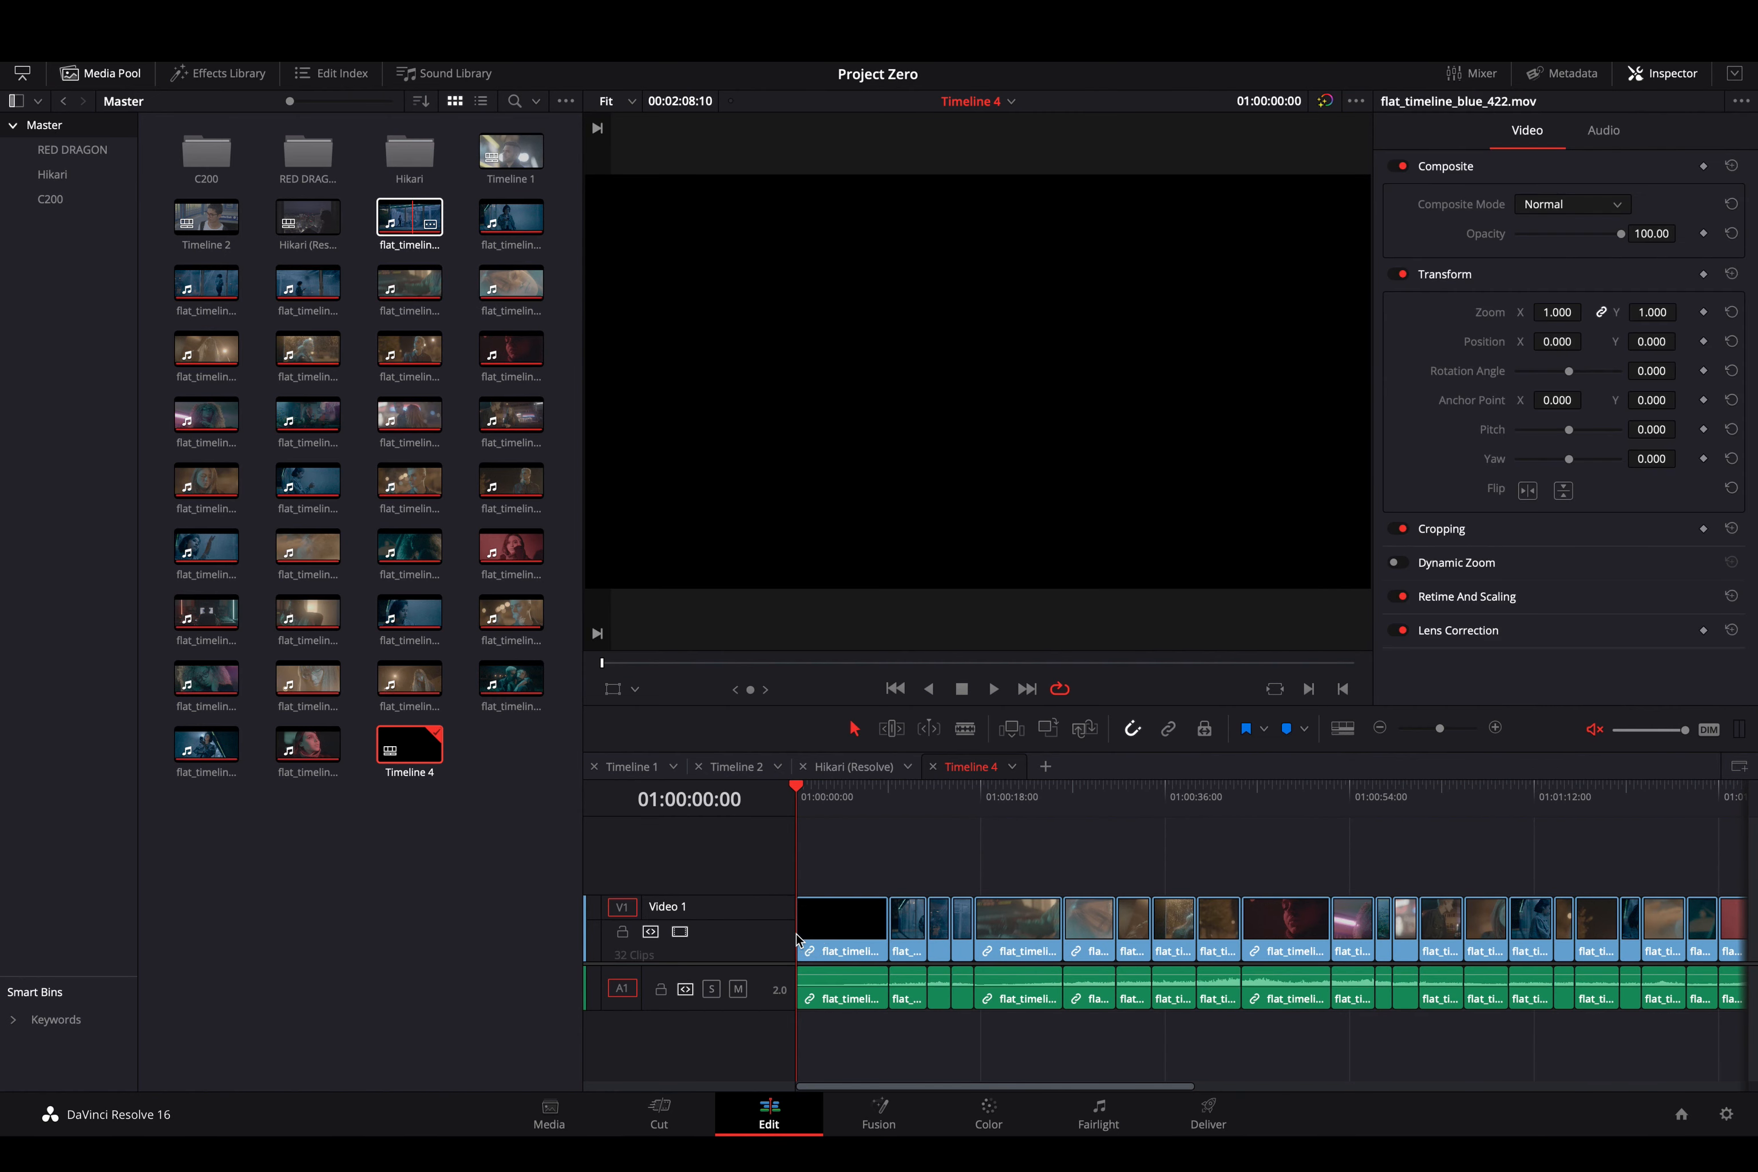
- Create a new bin named 'Blue'
right_click(96, 286)
click(117, 294)
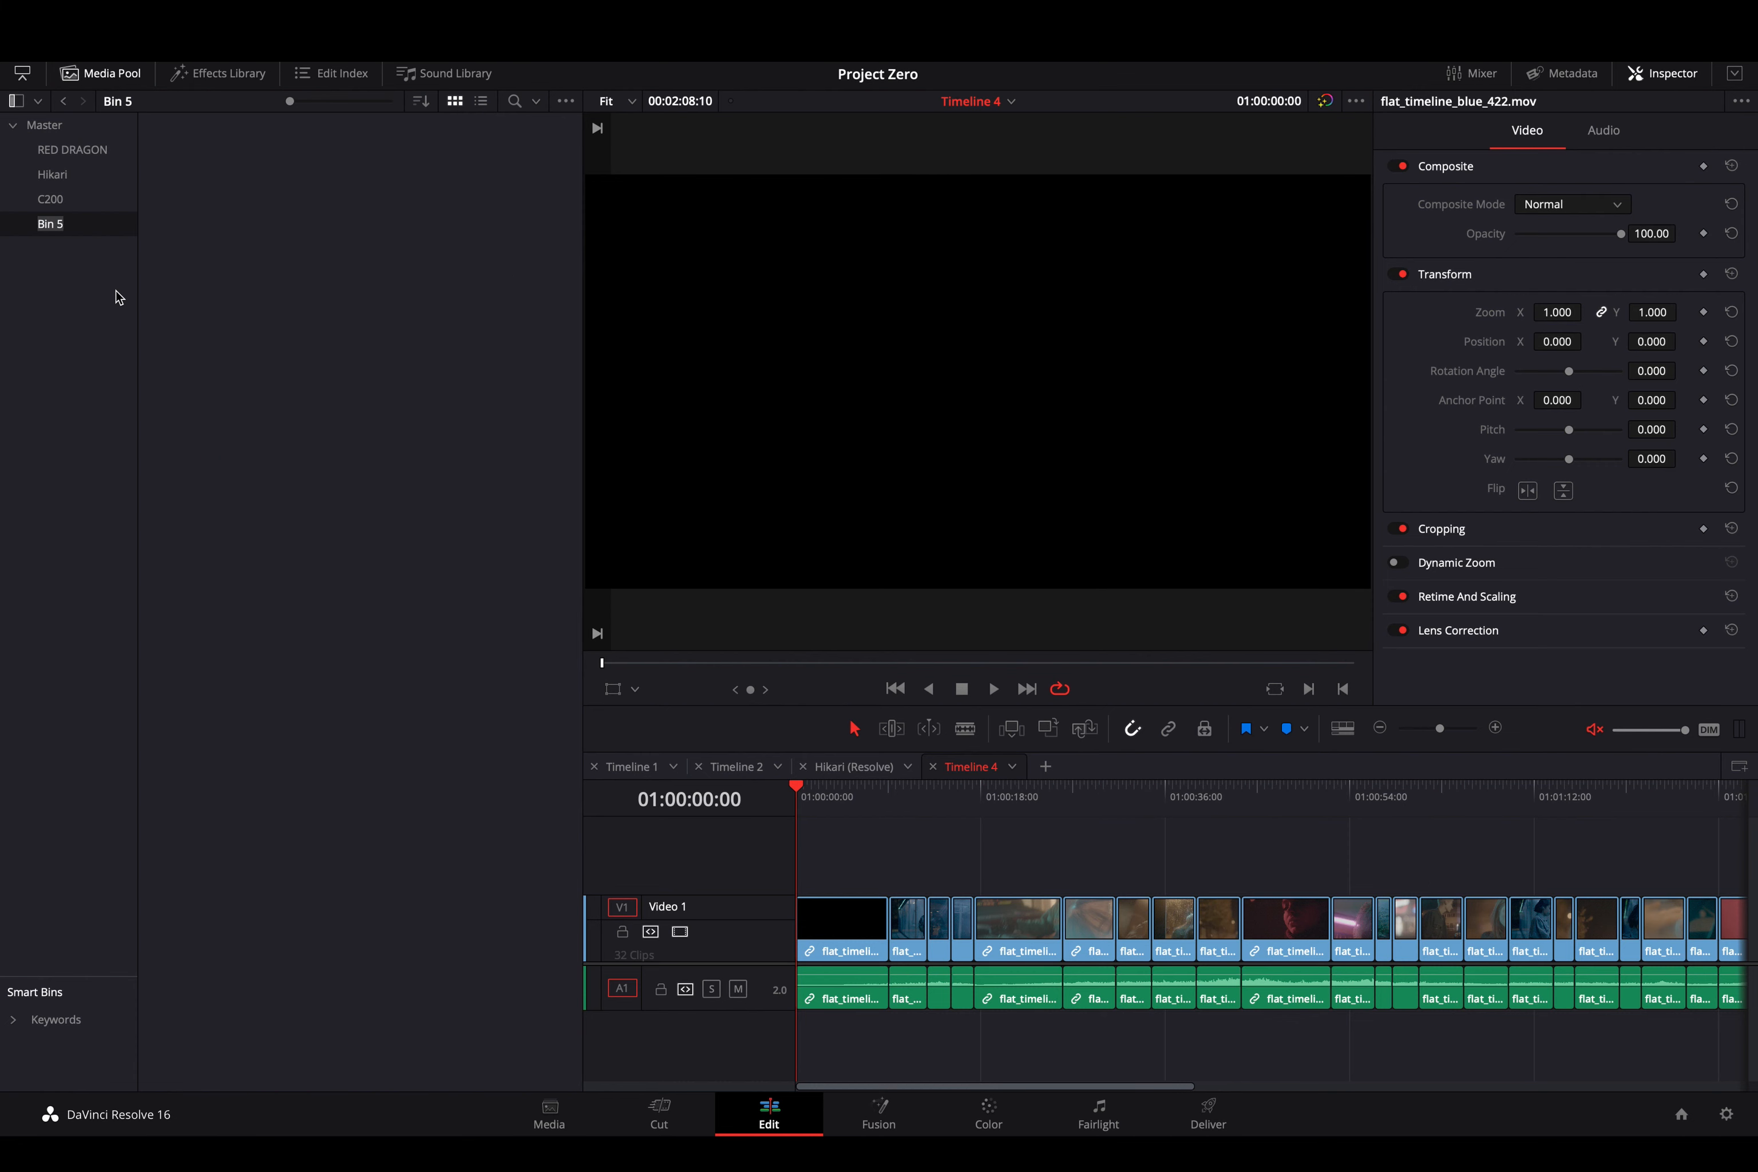
text(Blue)
key(Return)
- Move all flat_timeline shot clips from the Master bin into the Blue bin
click(44, 125)
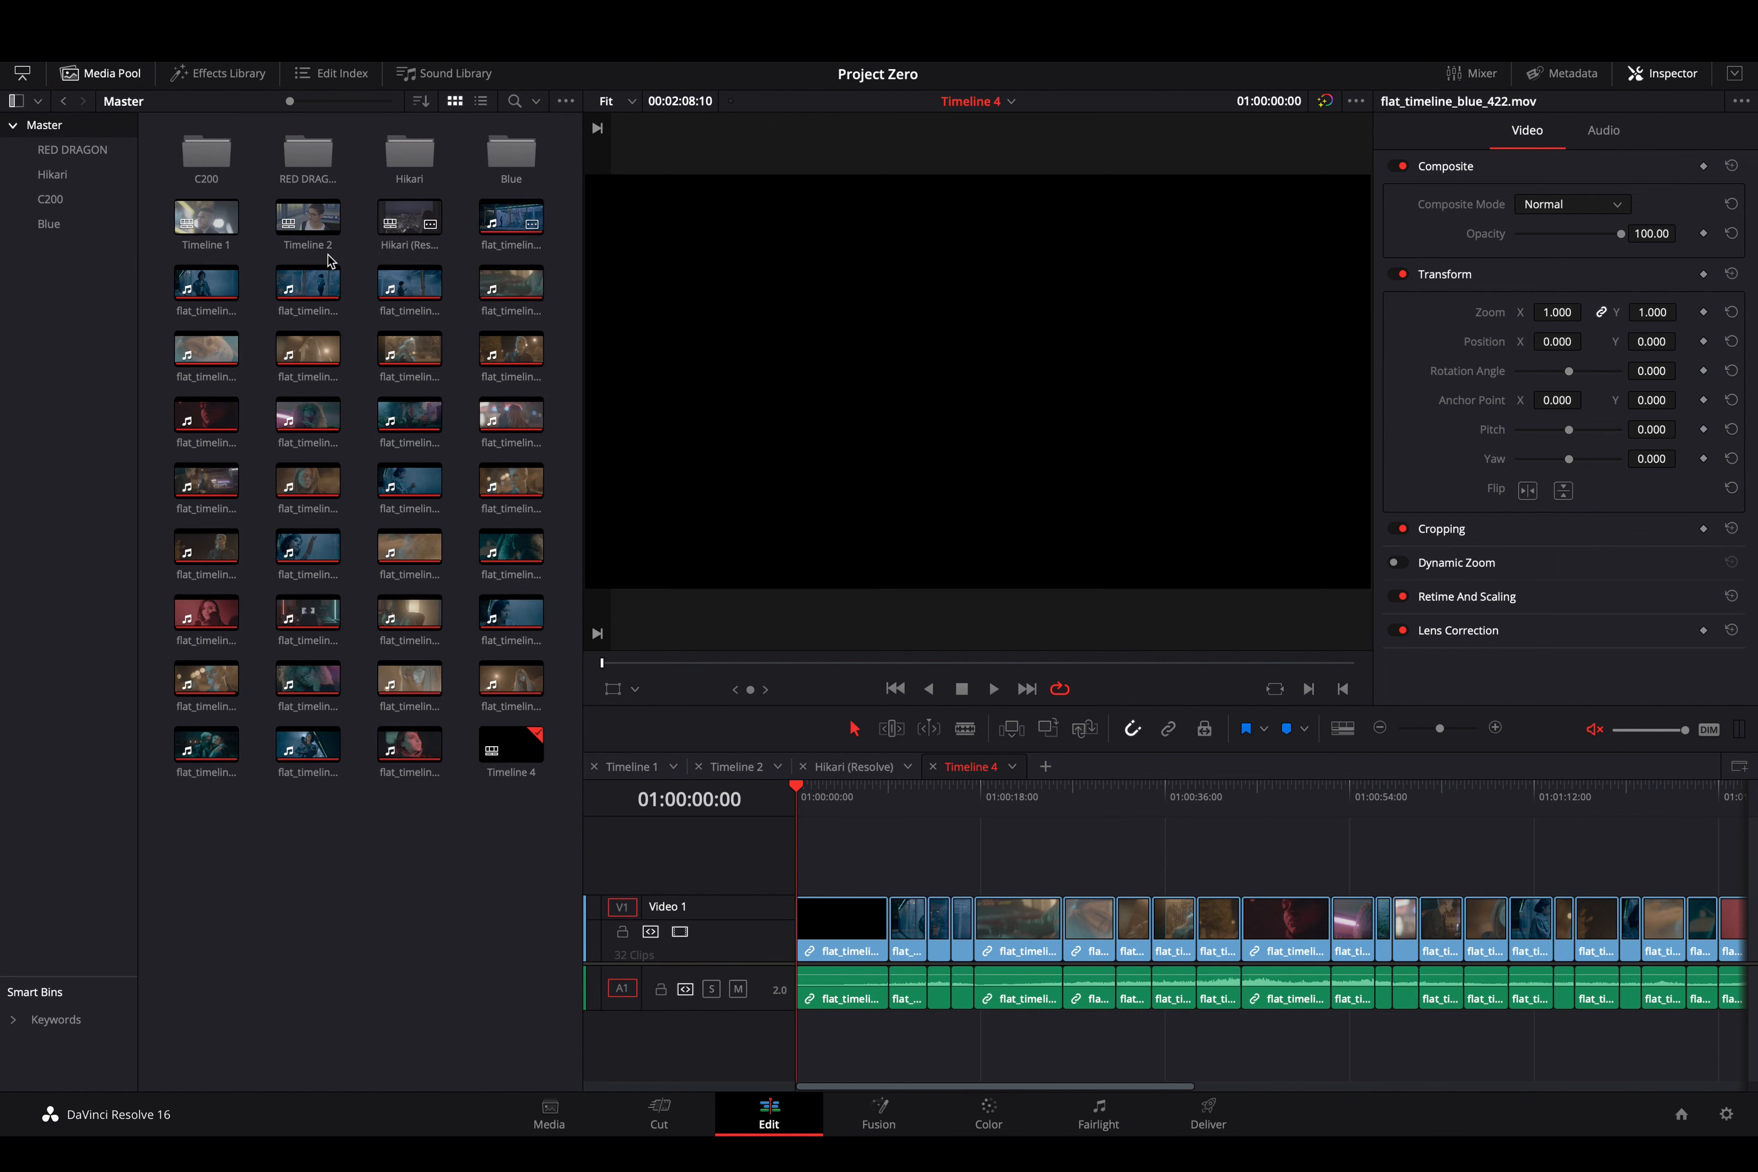
click(206, 284)
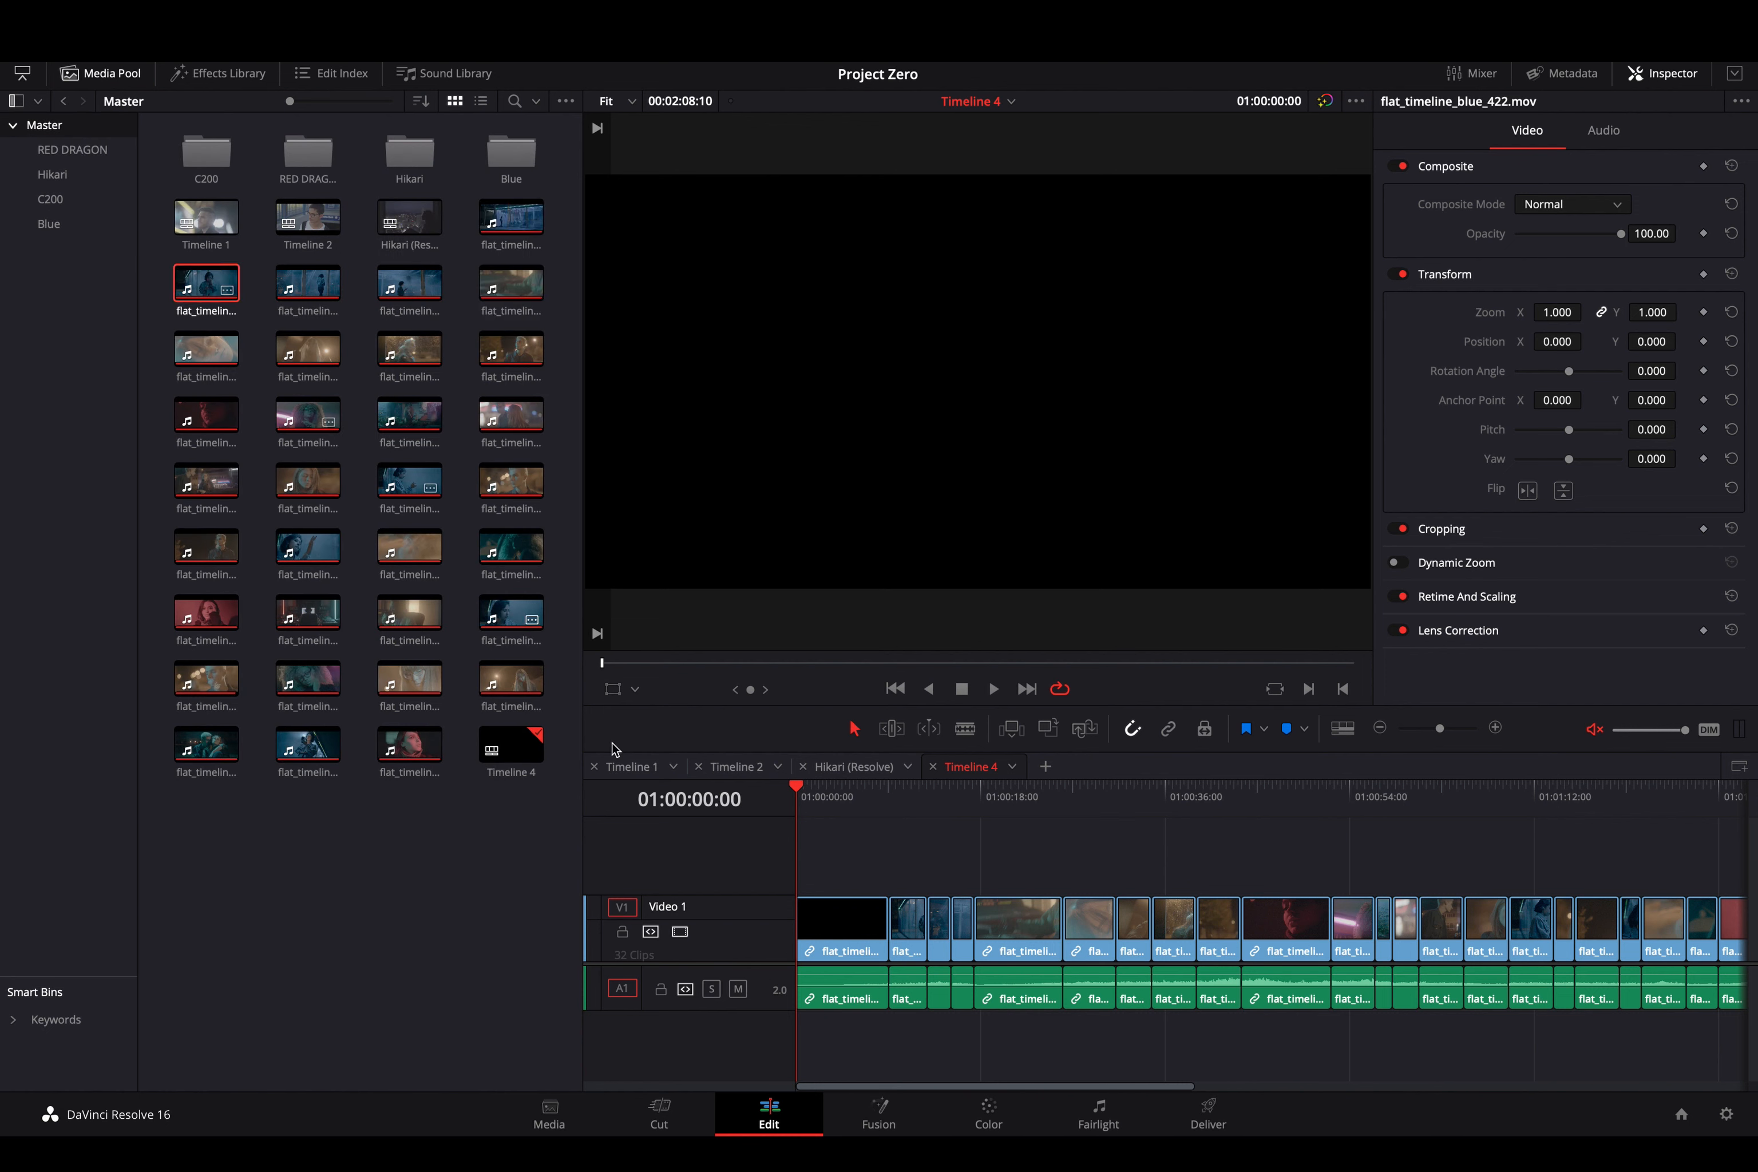
shift+click(409, 747)
shift+click(496, 214)
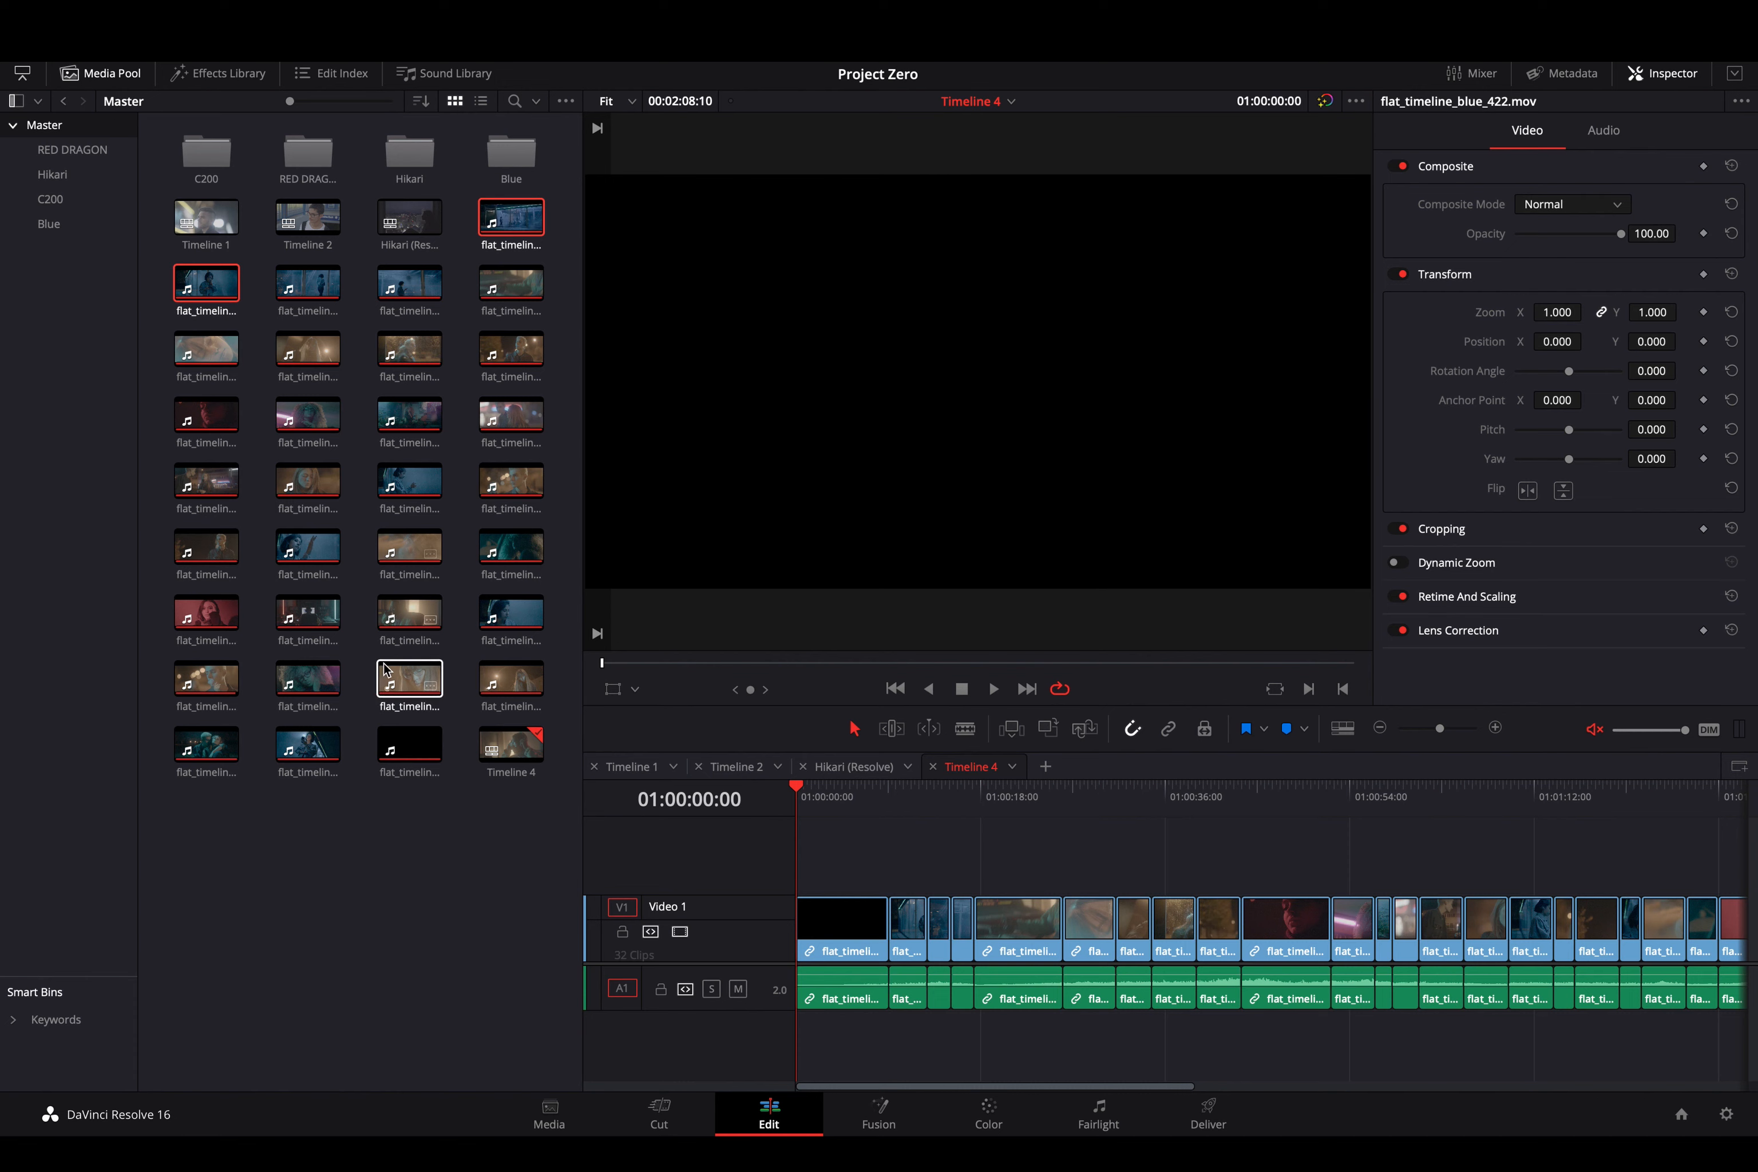
shift+click(409, 749)
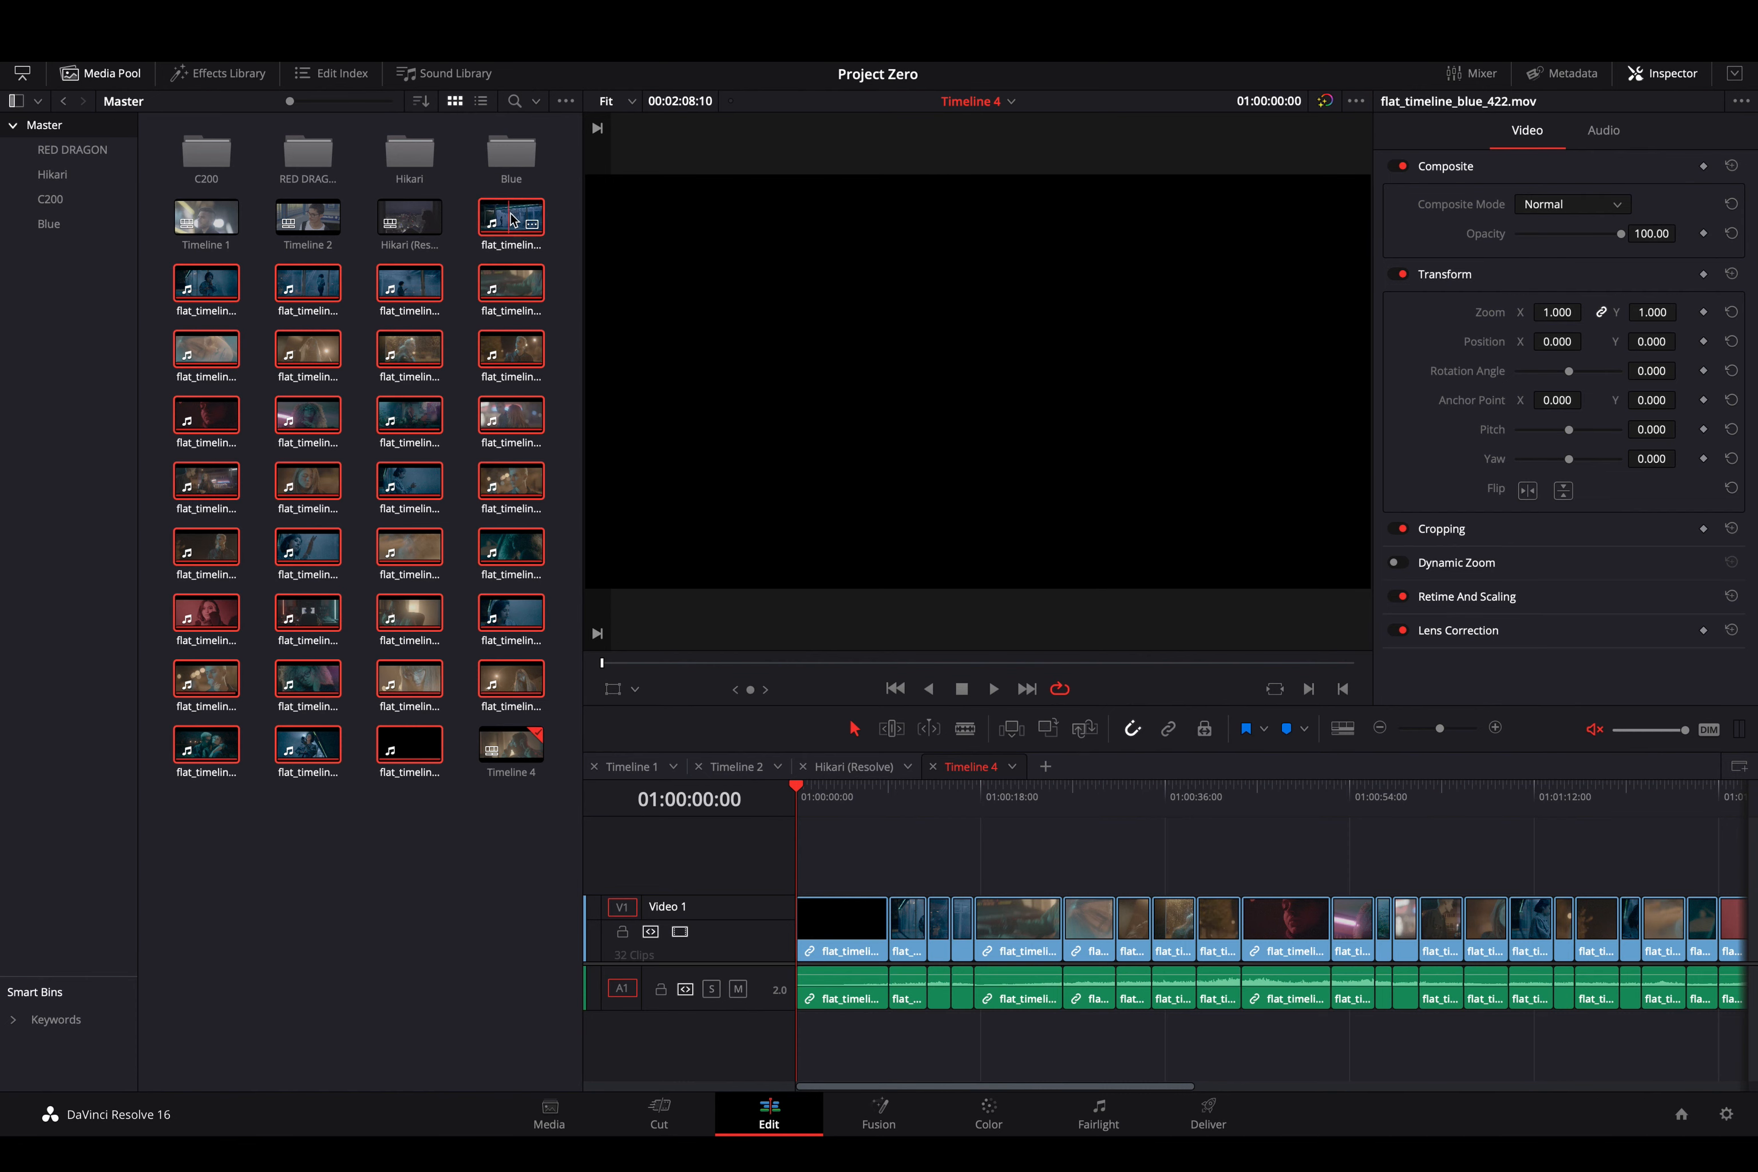
drag(512, 219, 53, 226)
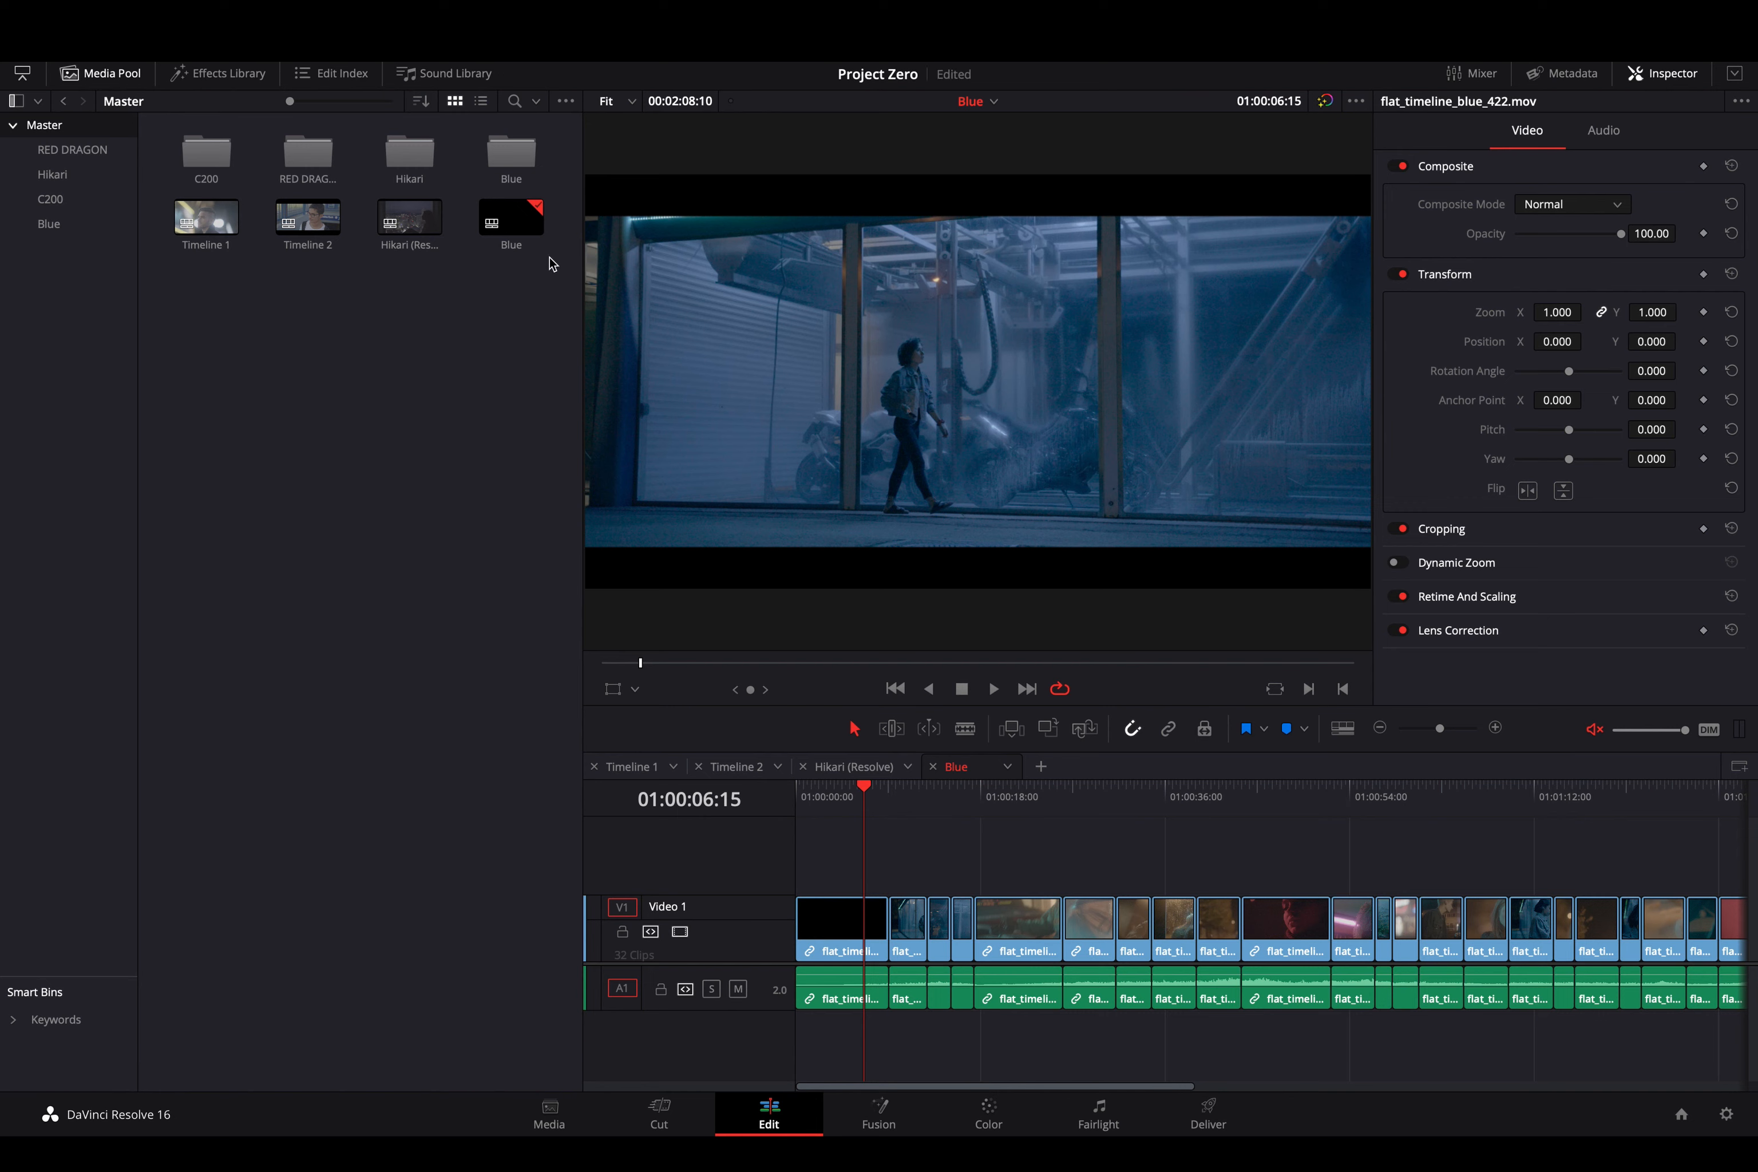
- In the Blue timeline's settings, use custom settings with 4096 x 1716 DCI Scope 2.39 resolution
click(518, 223)
right_click(517, 224)
mouse_move(539, 233)
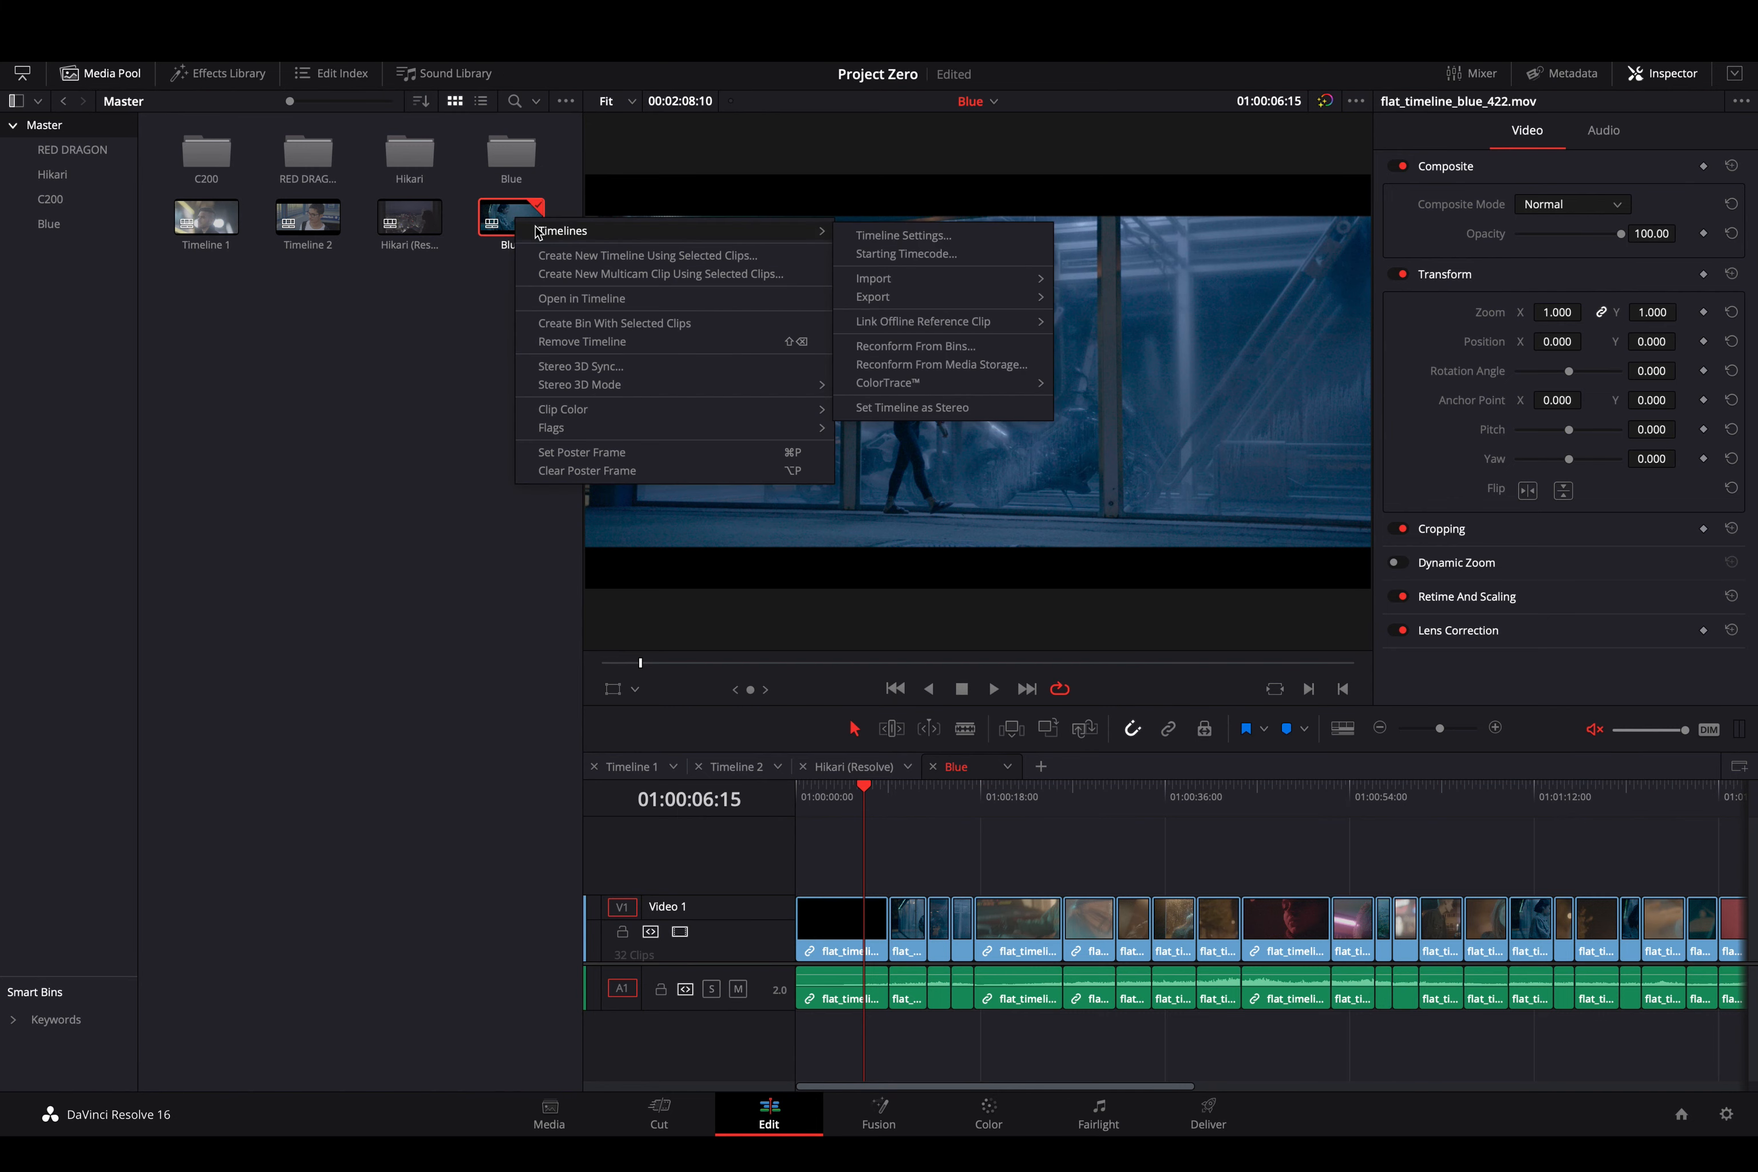
click(923, 234)
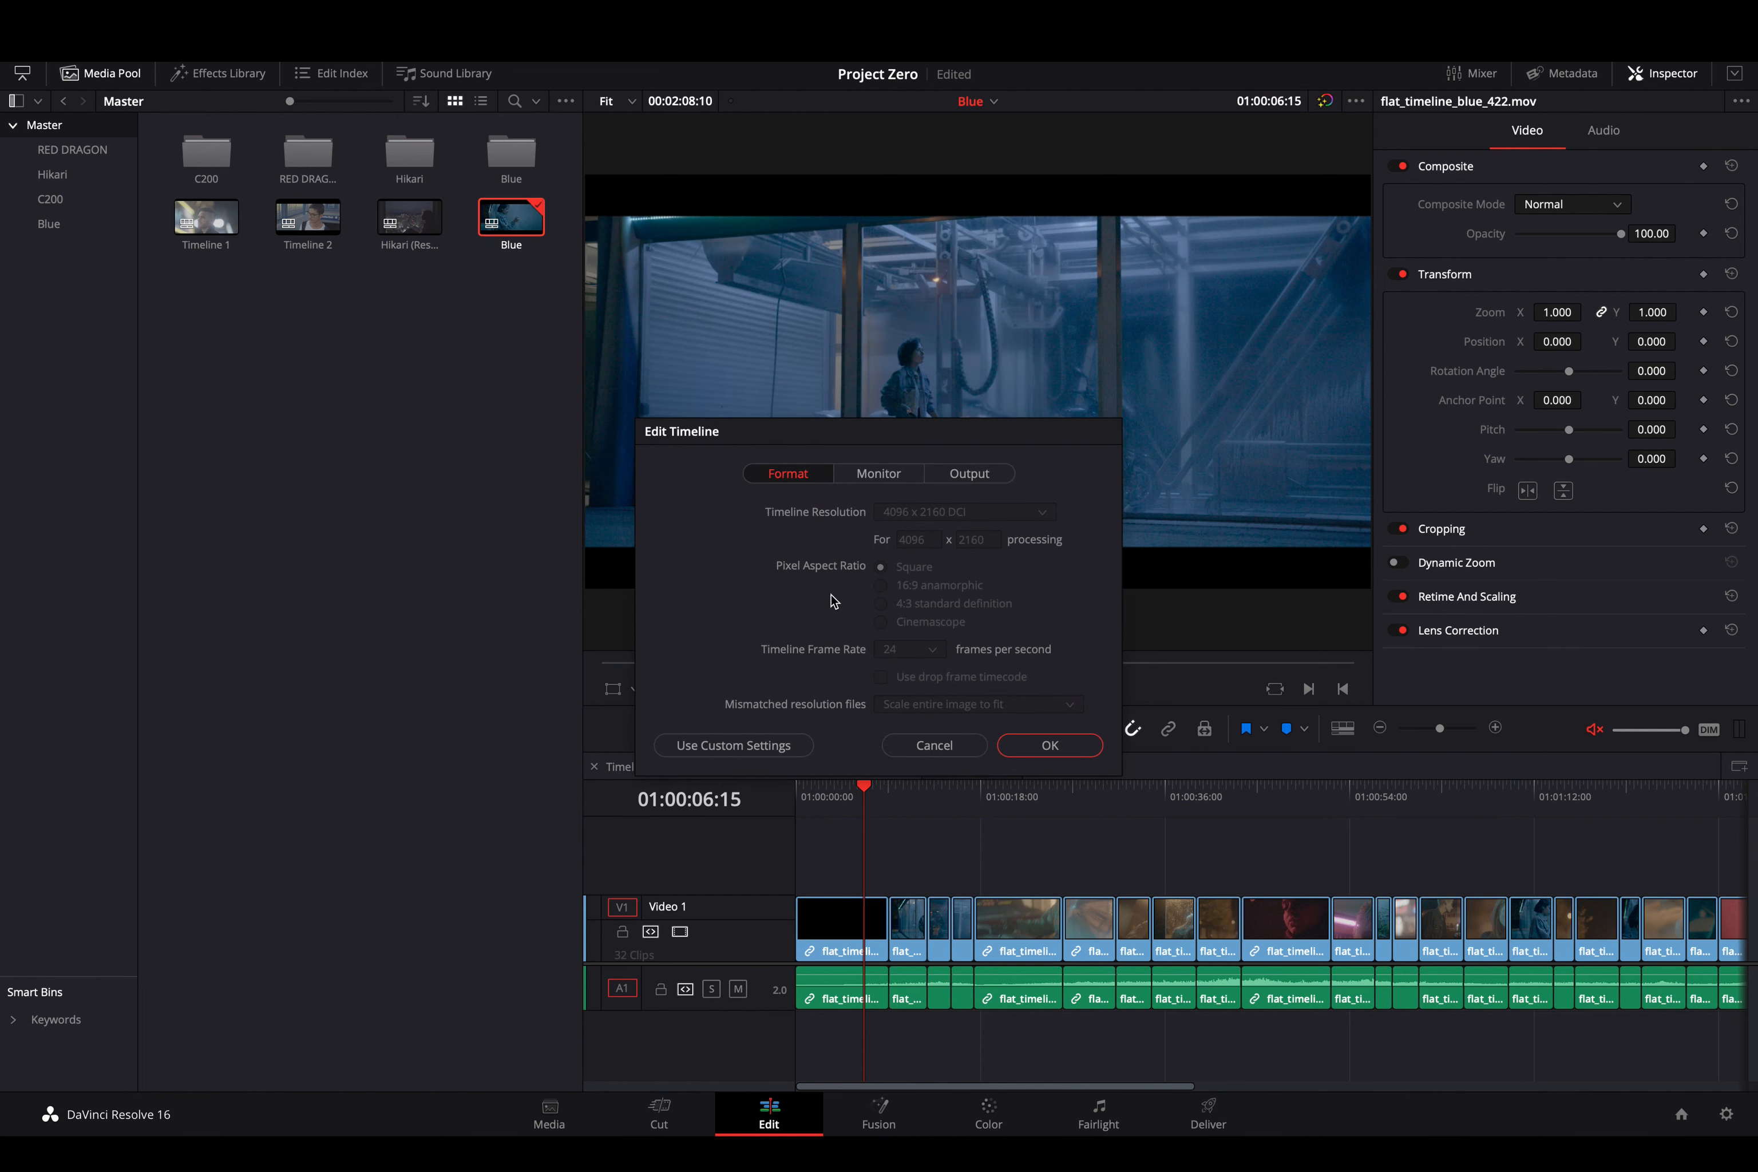
click(741, 754)
click(965, 514)
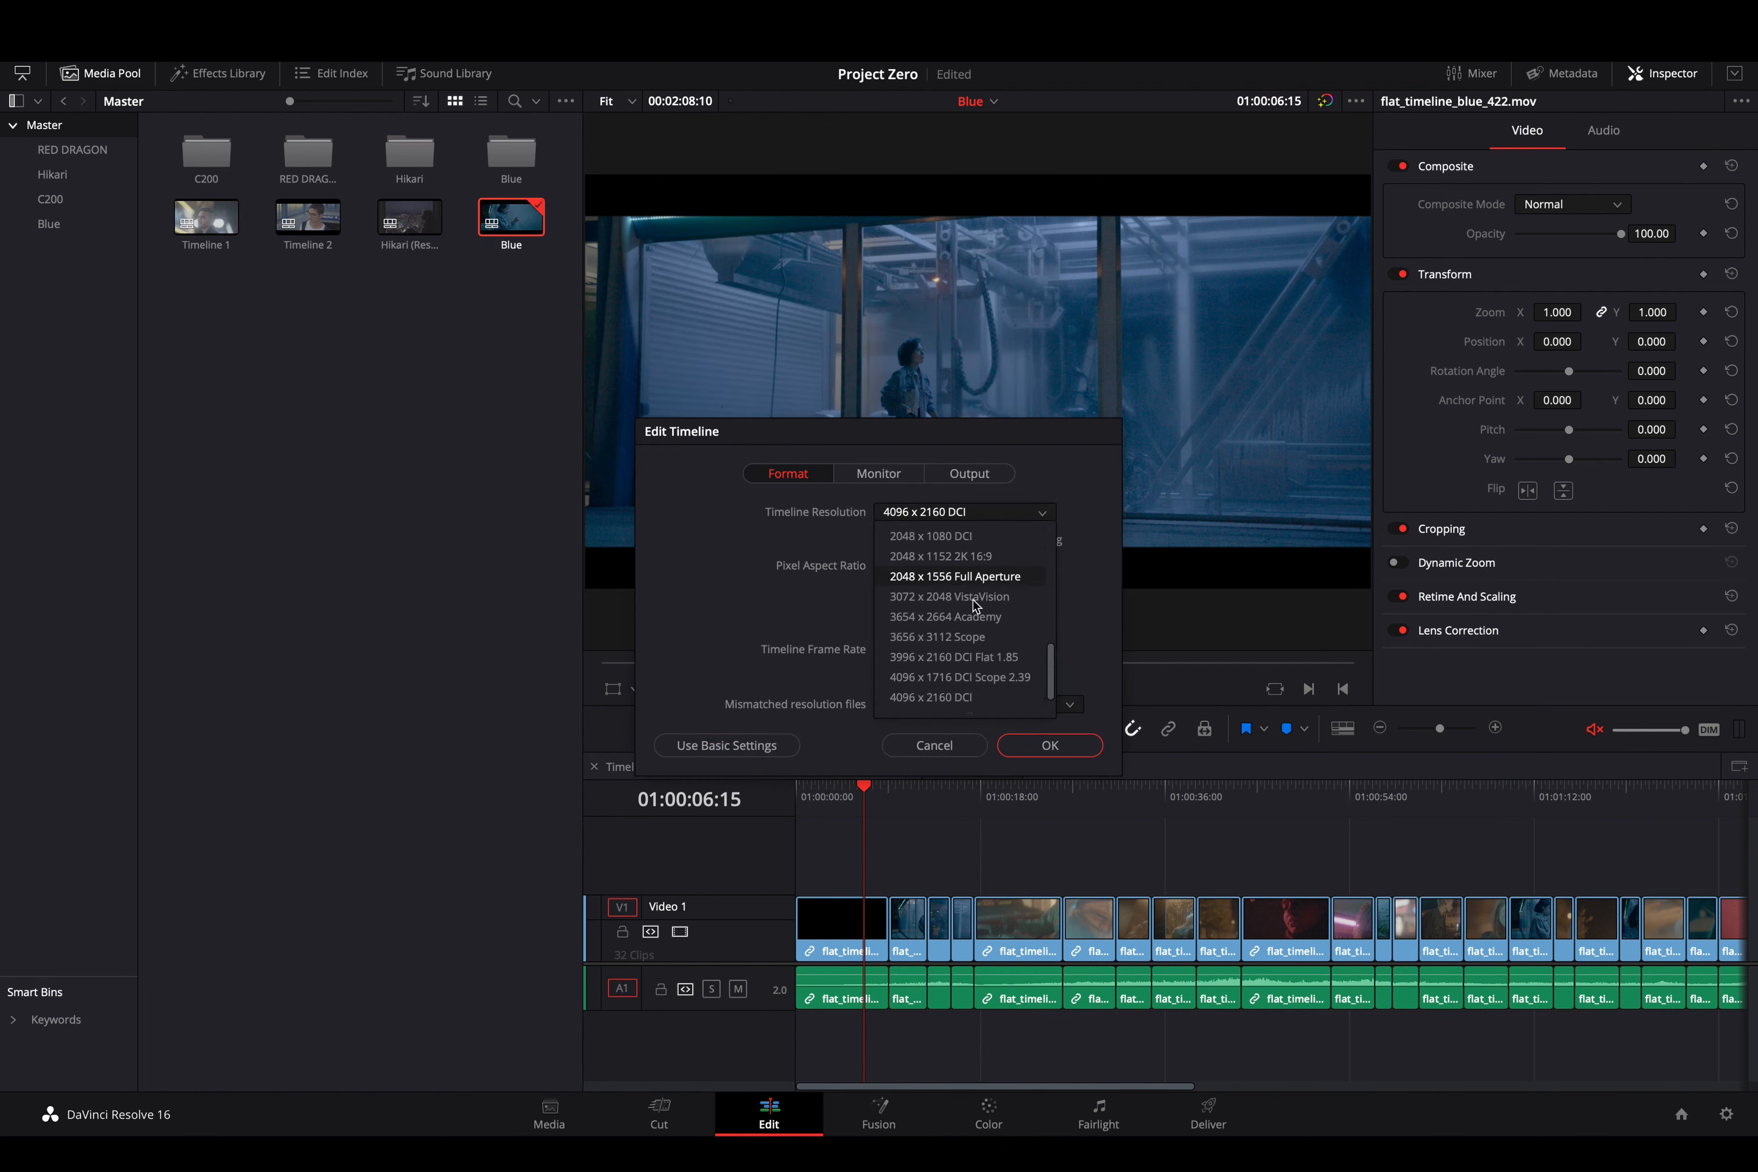
scroll(984, 639, down, 2)
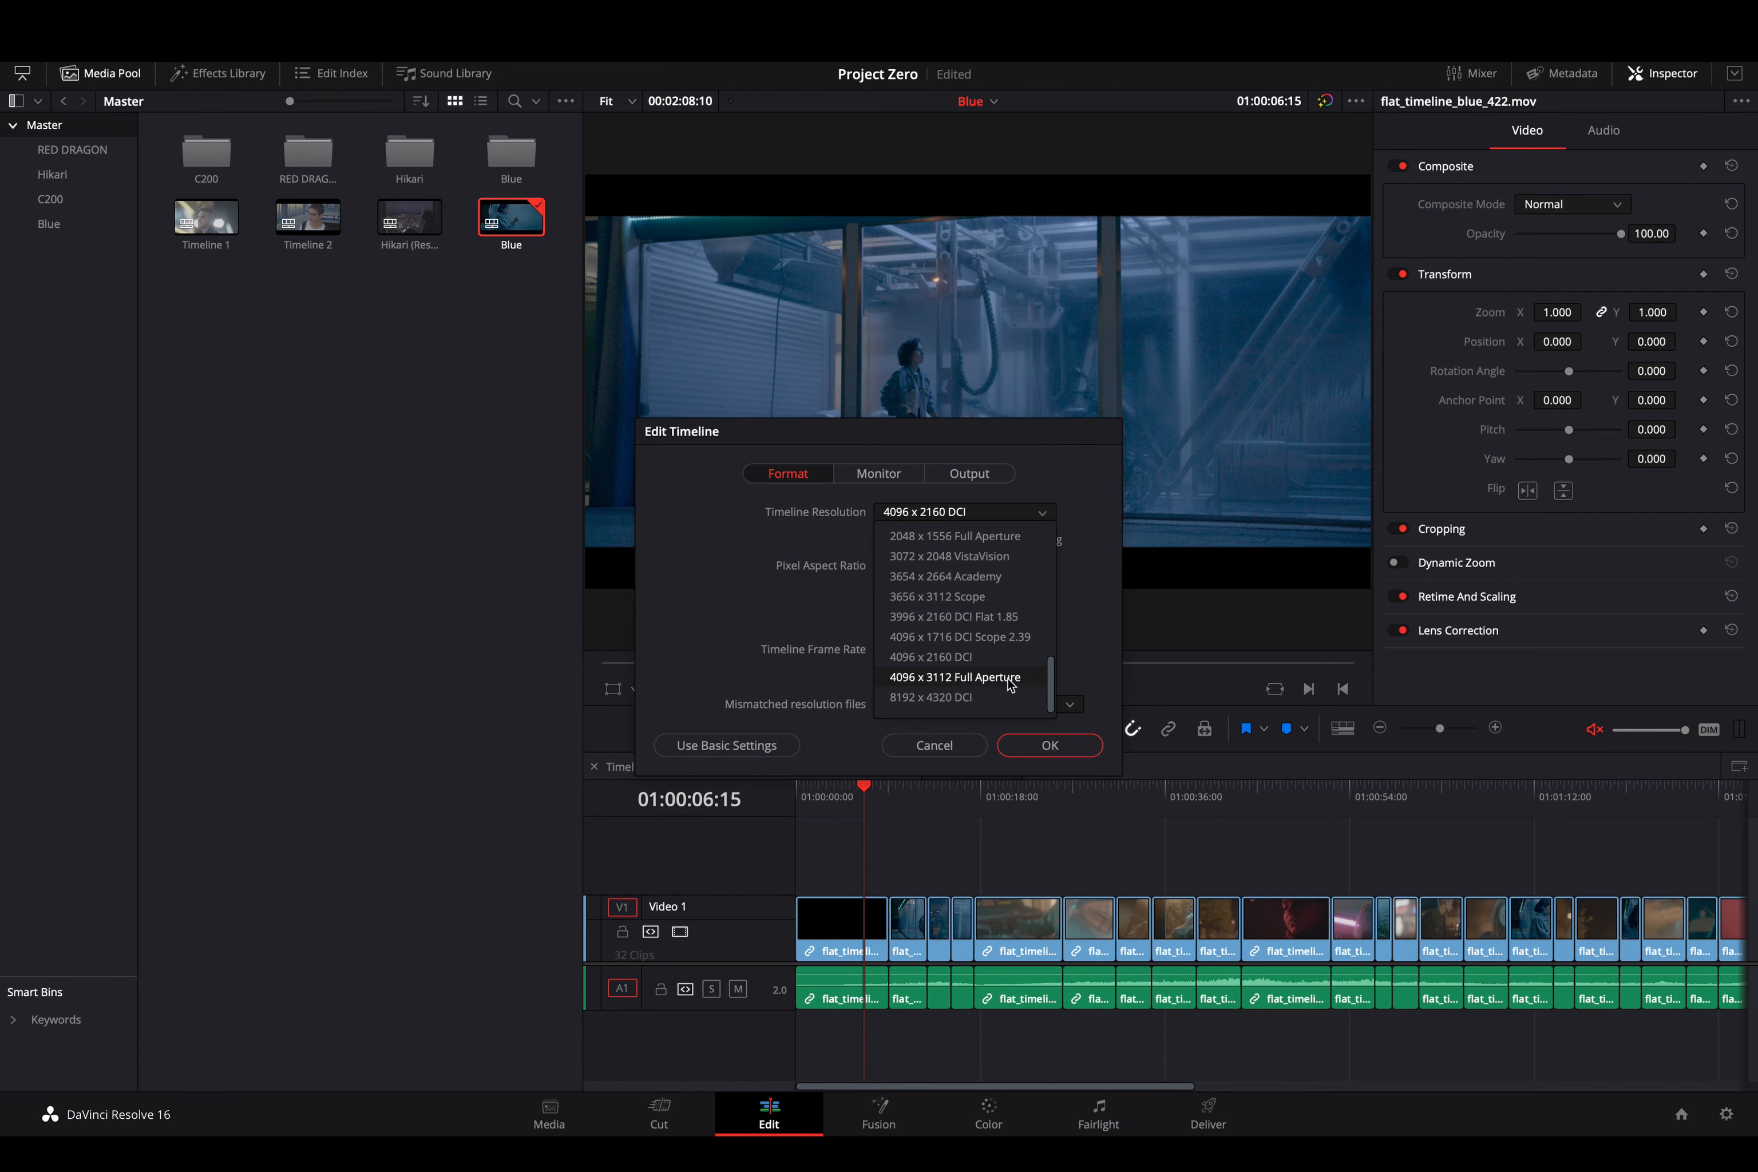
click(1028, 639)
click(1066, 741)
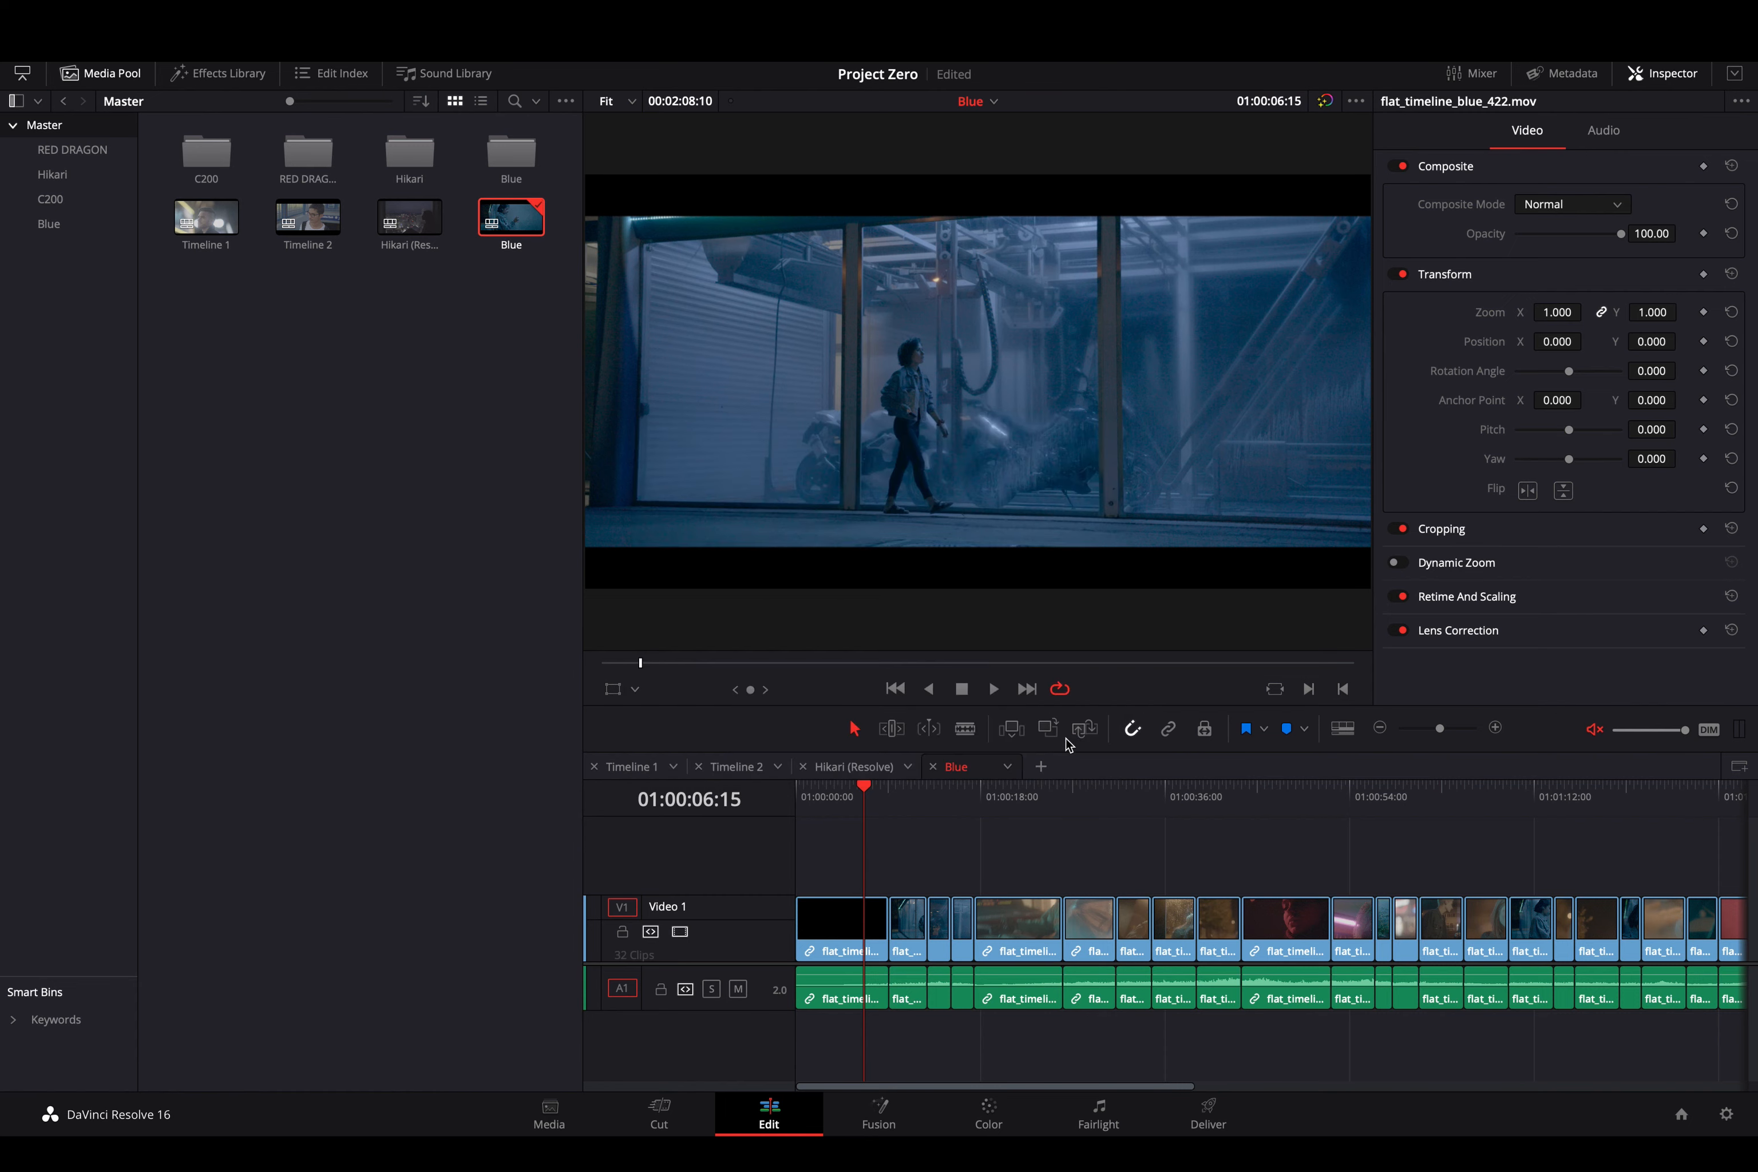
key(space)
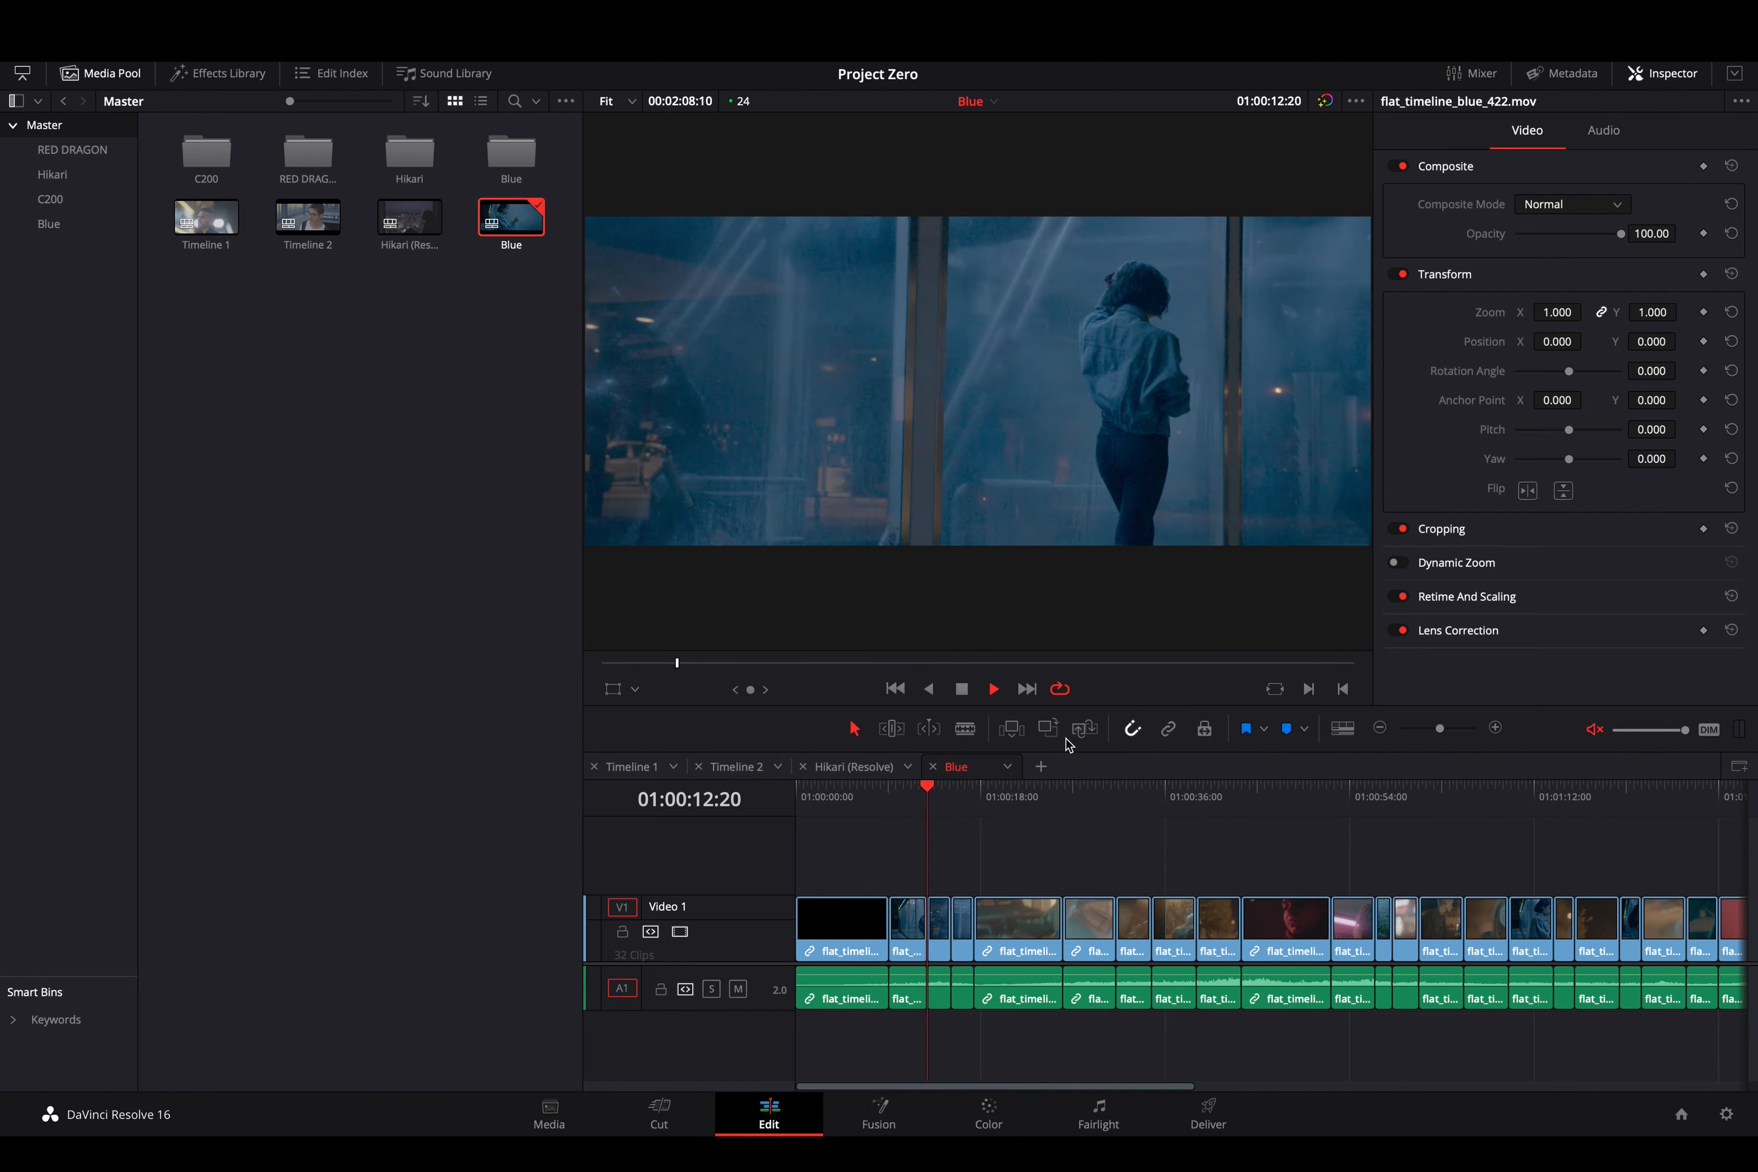
key(space)
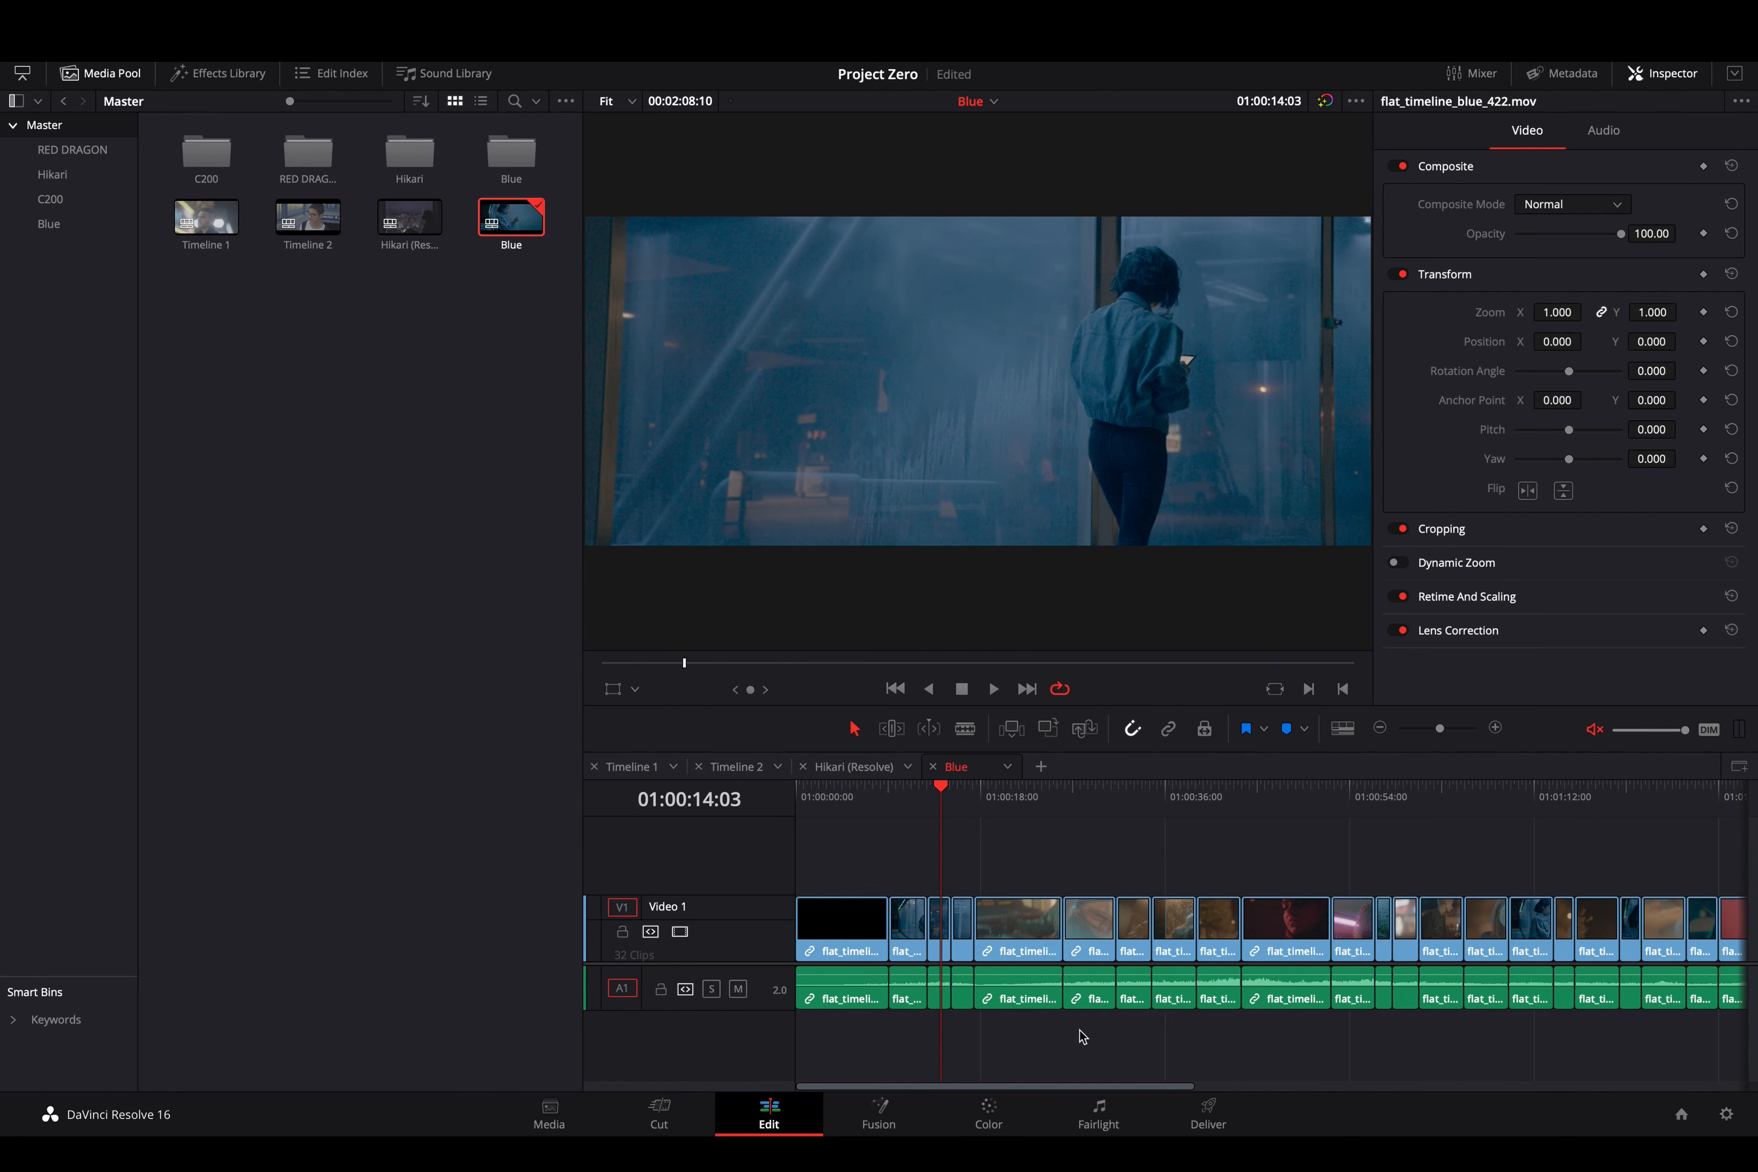
click(989, 1115)
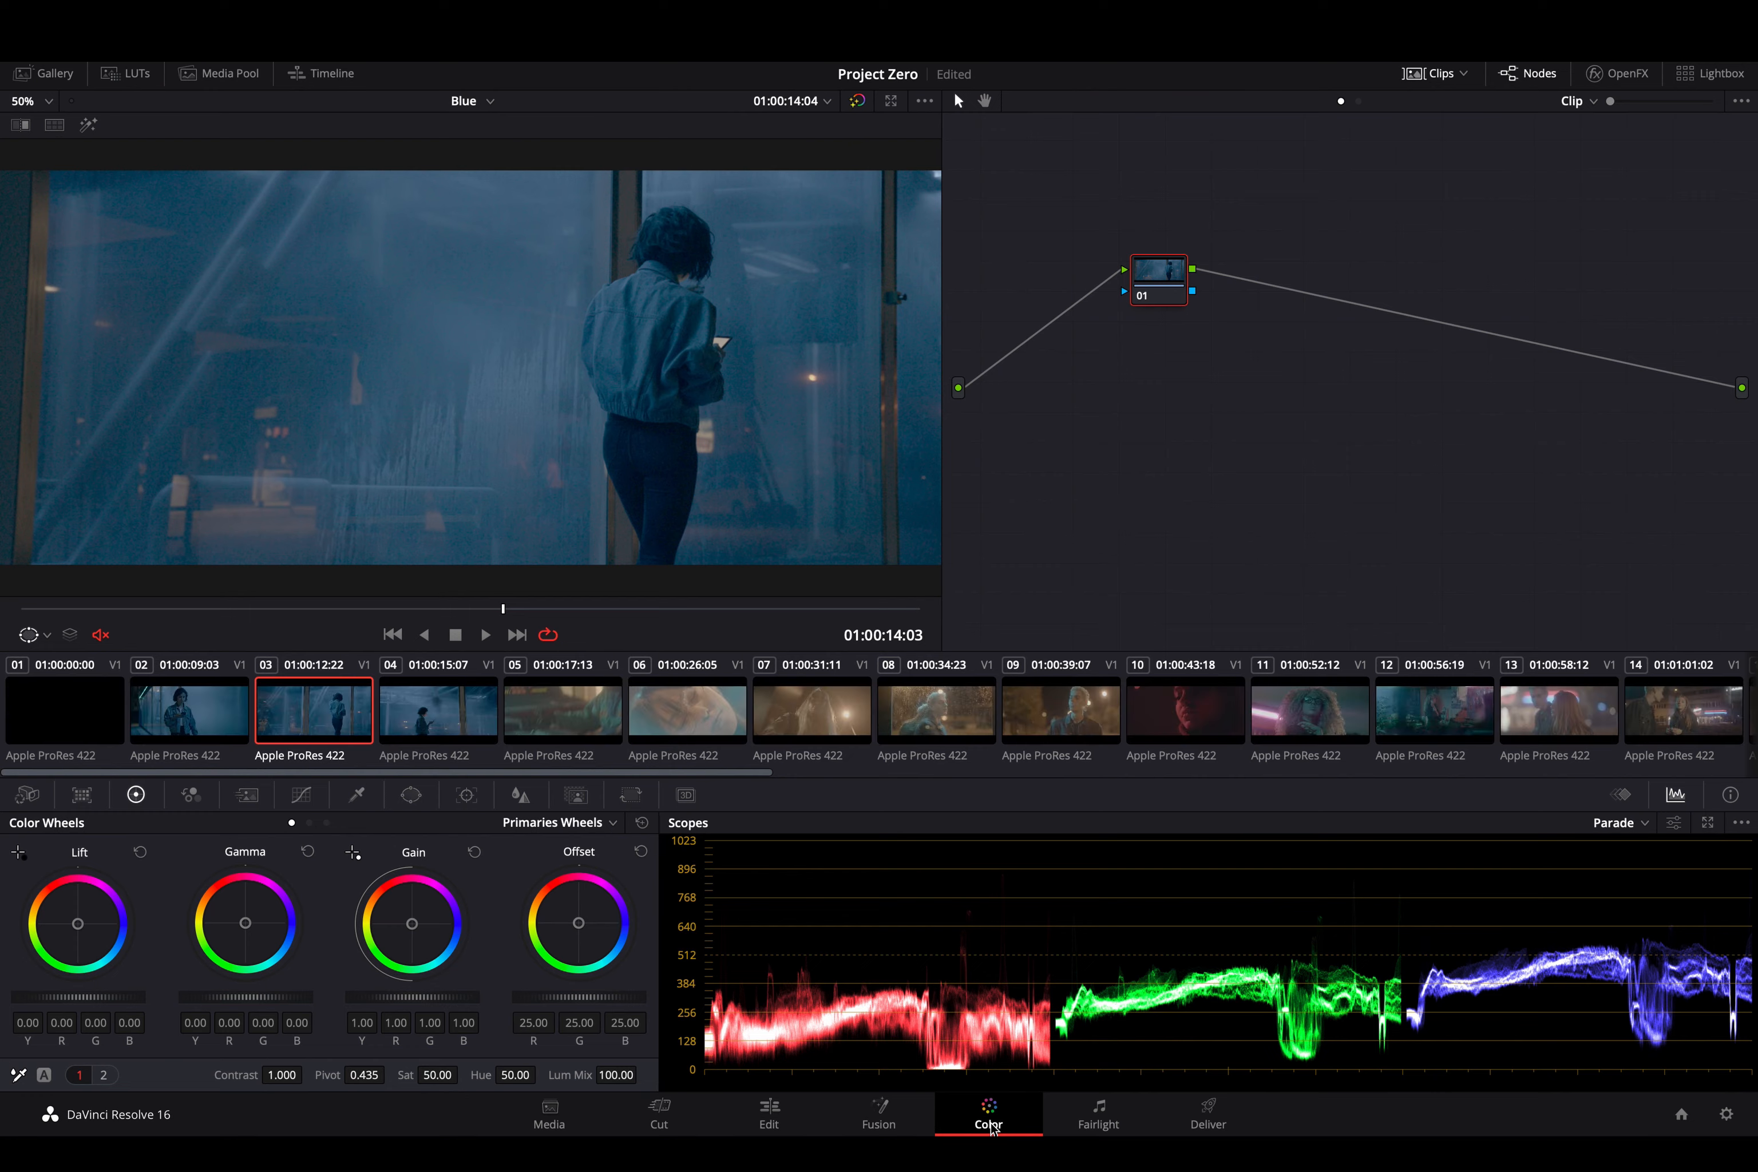
click(461, 705)
click(544, 711)
click(303, 700)
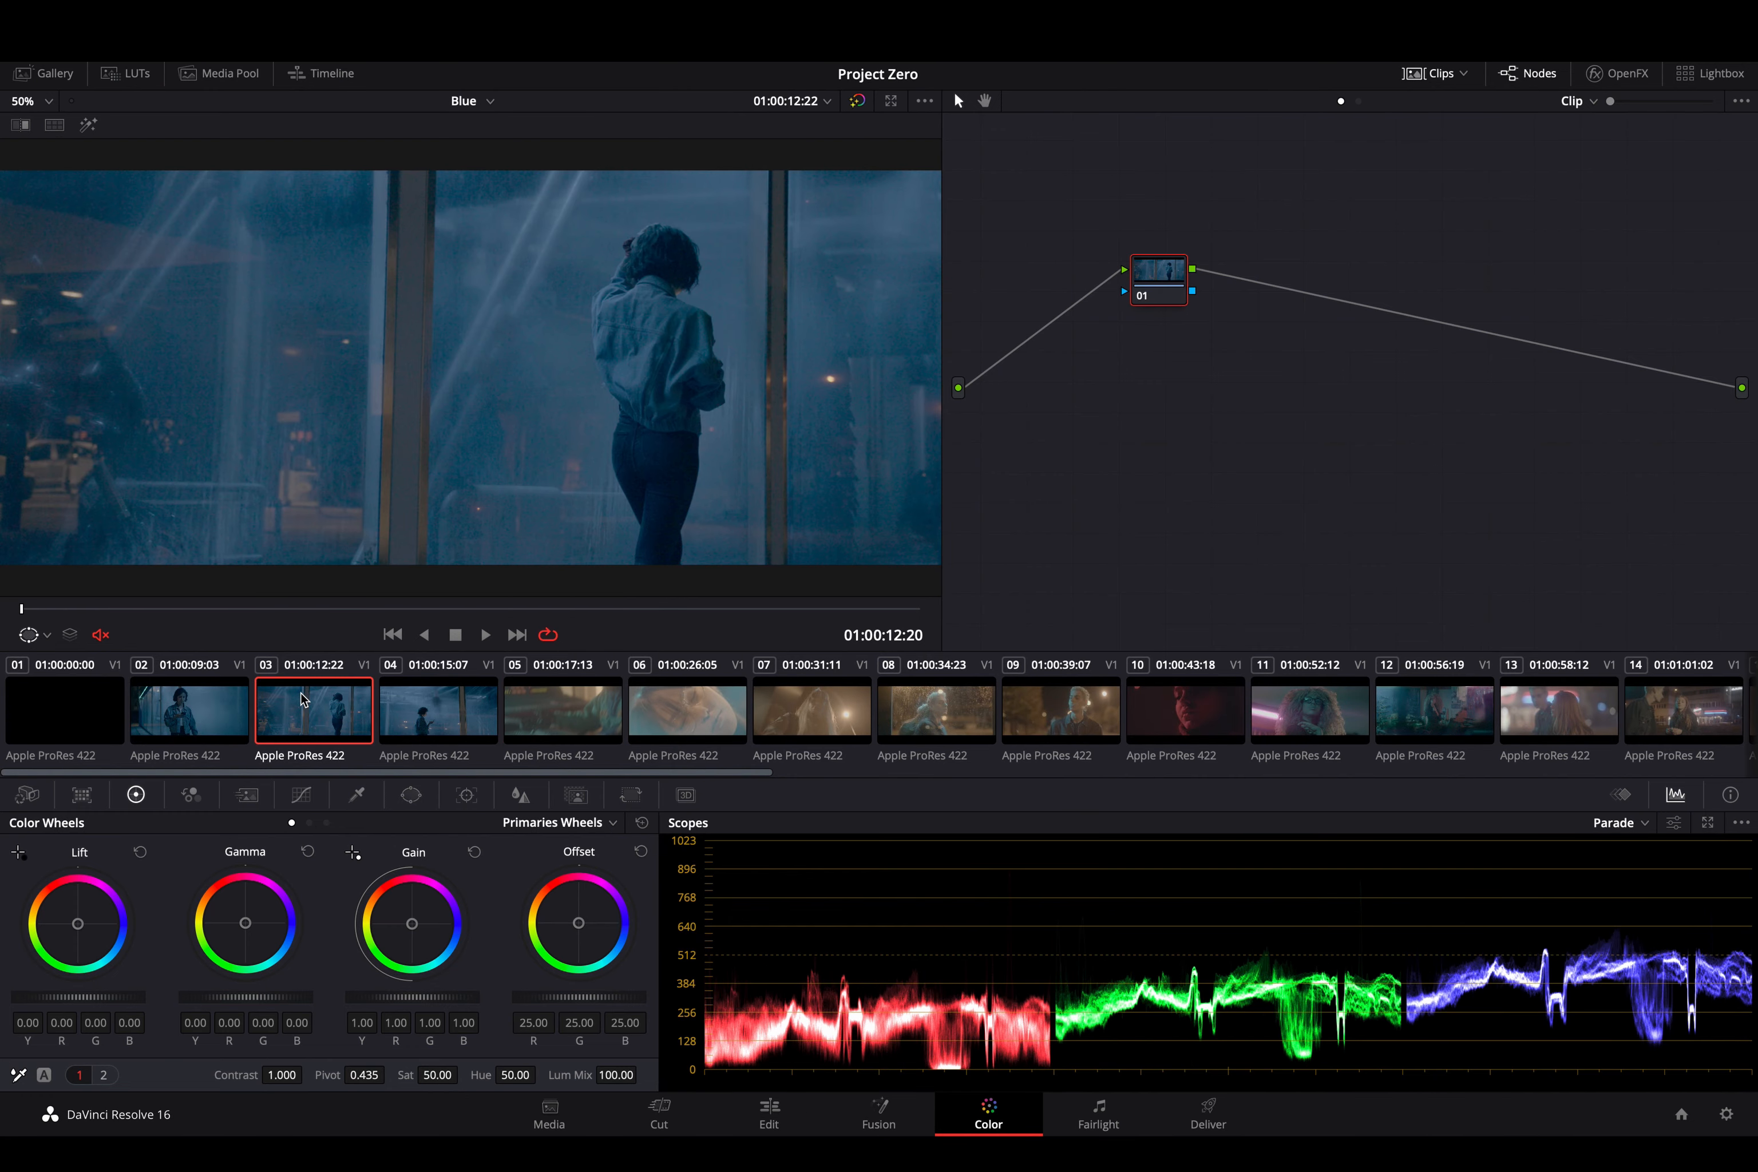
click(224, 711)
click(780, 1113)
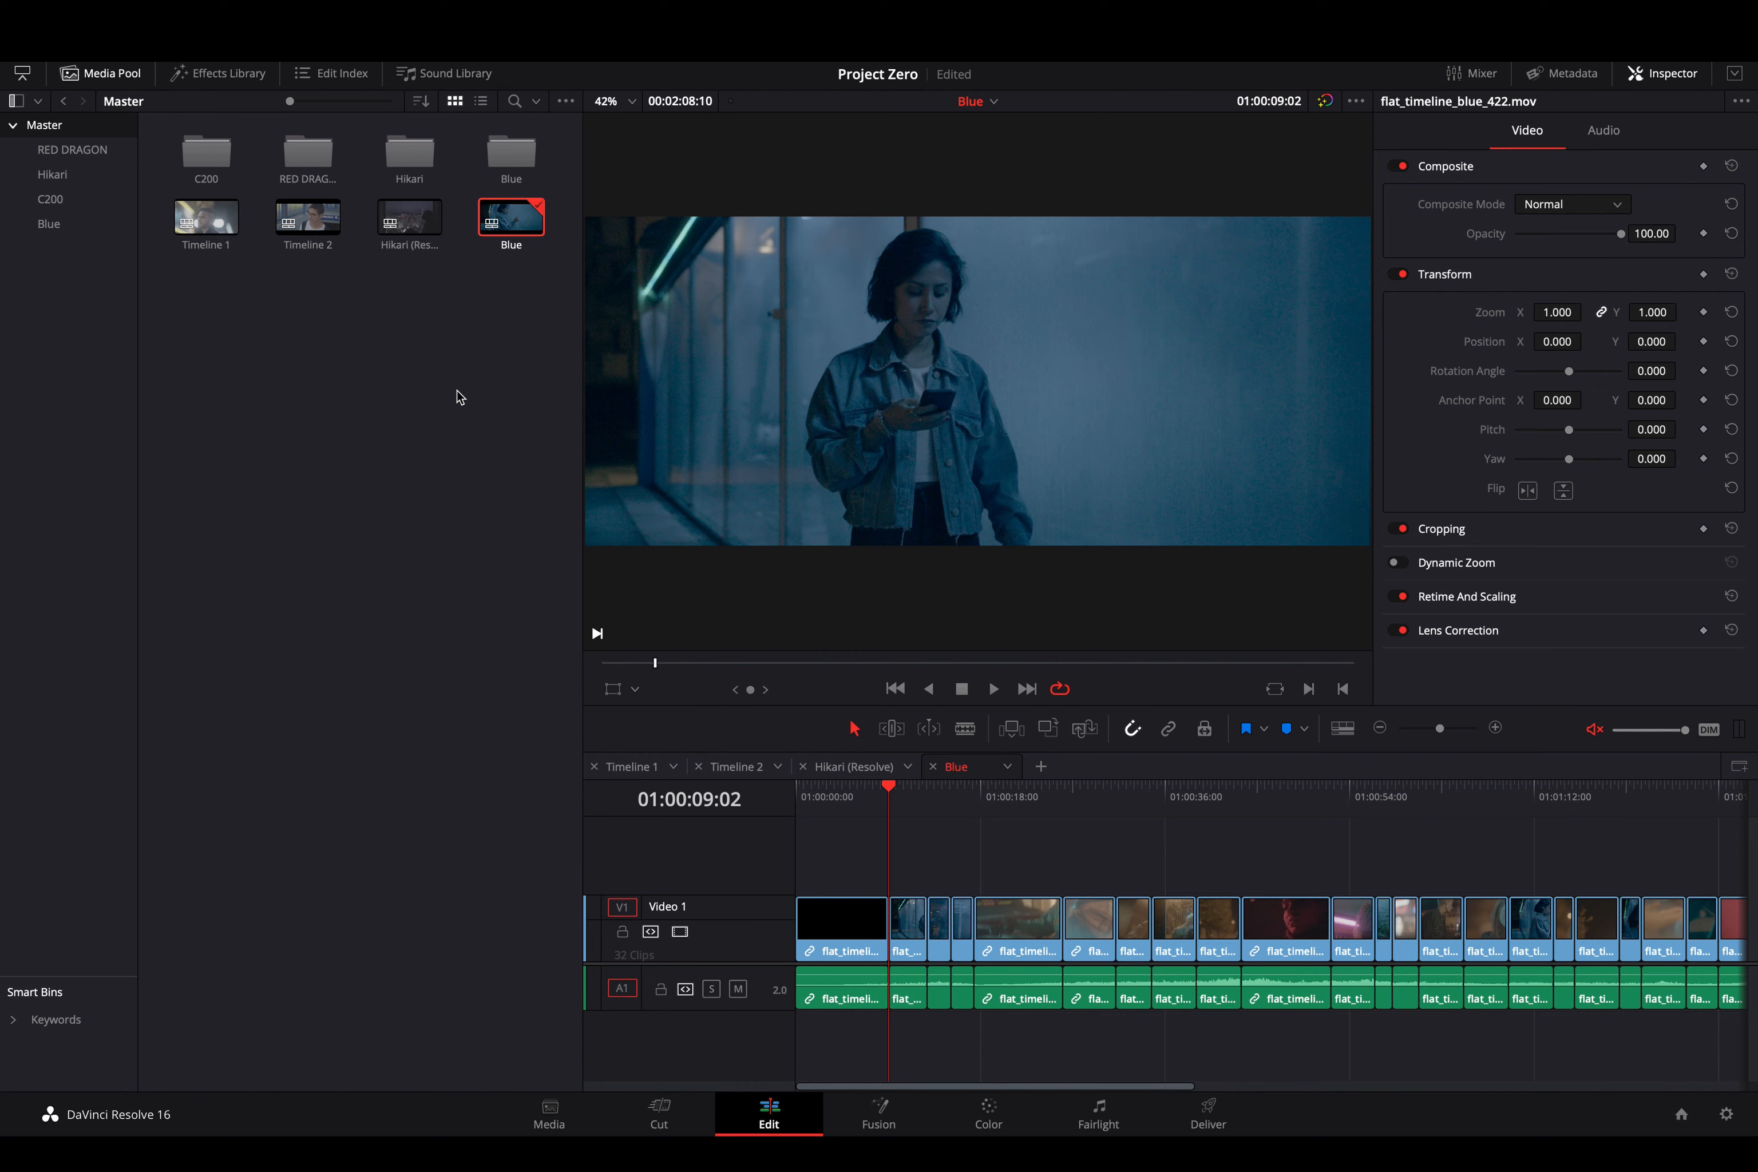
click(174, 52)
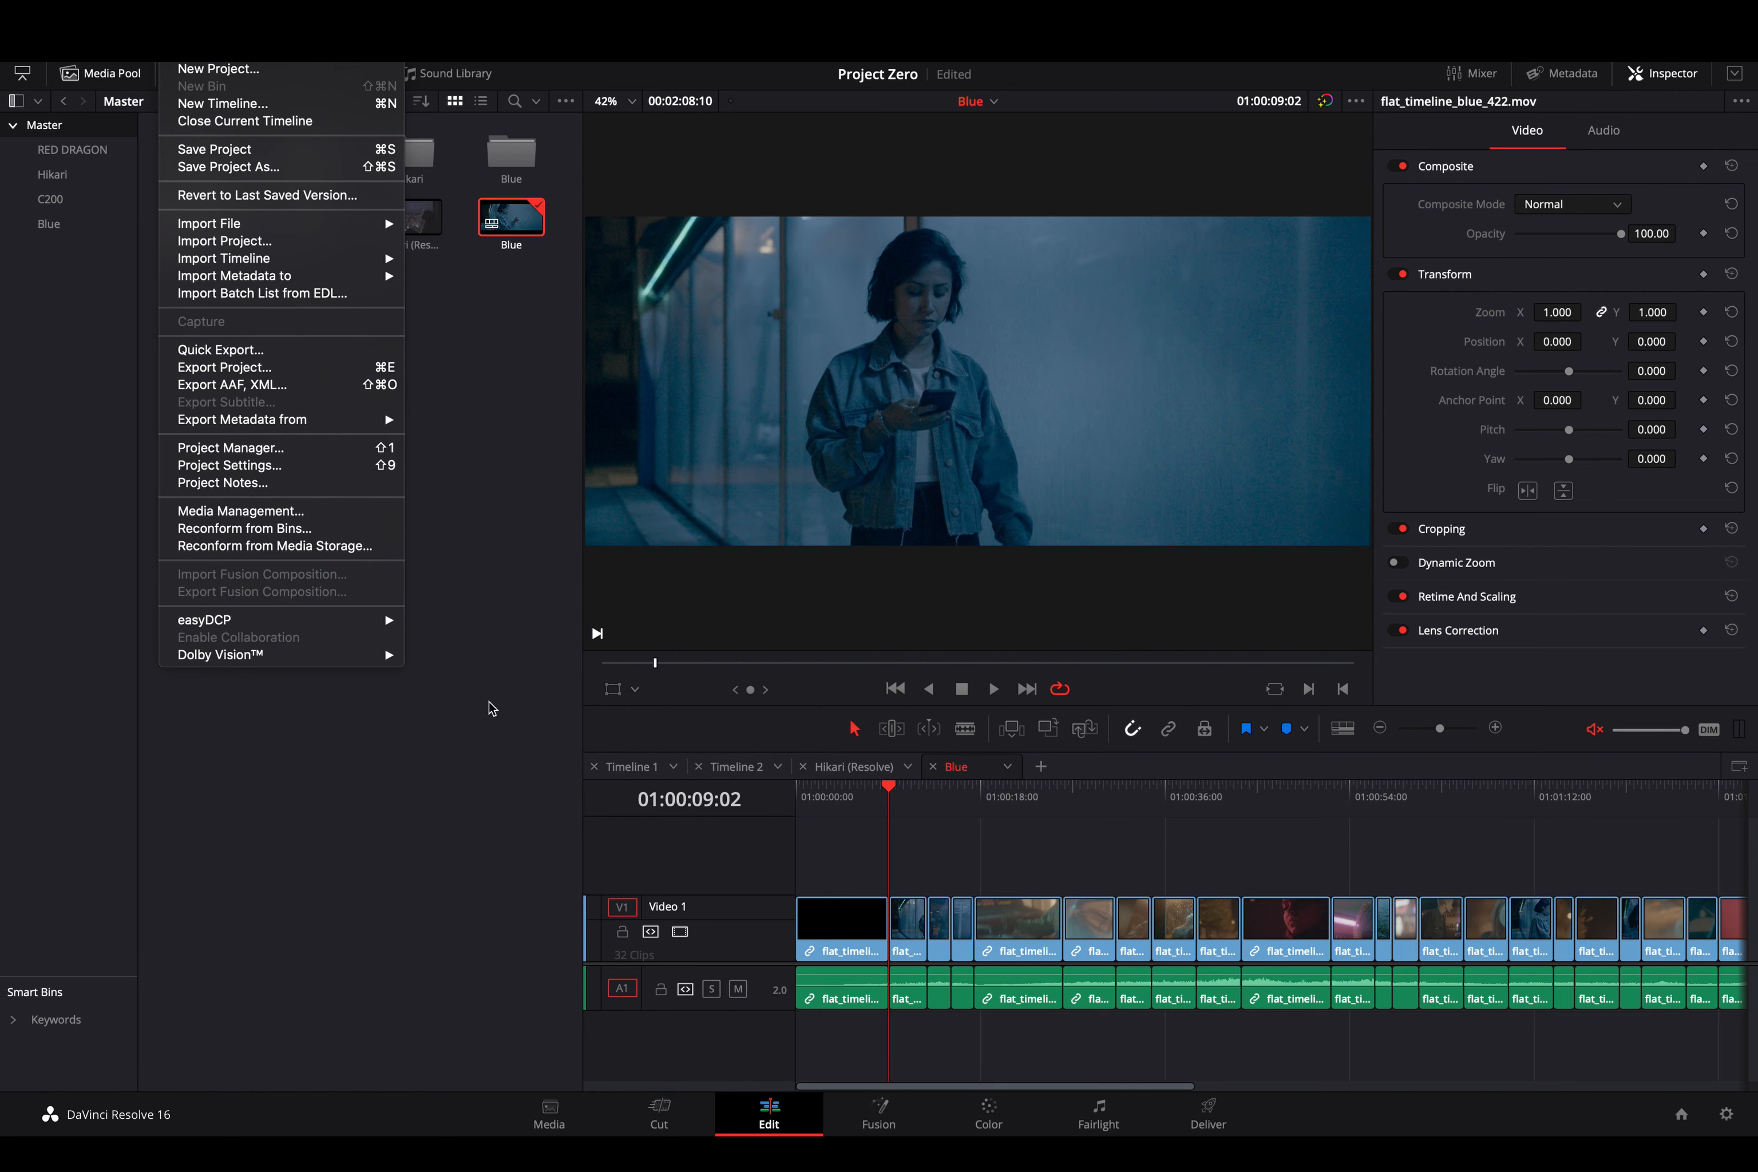
key(Escape)
click(549, 1115)
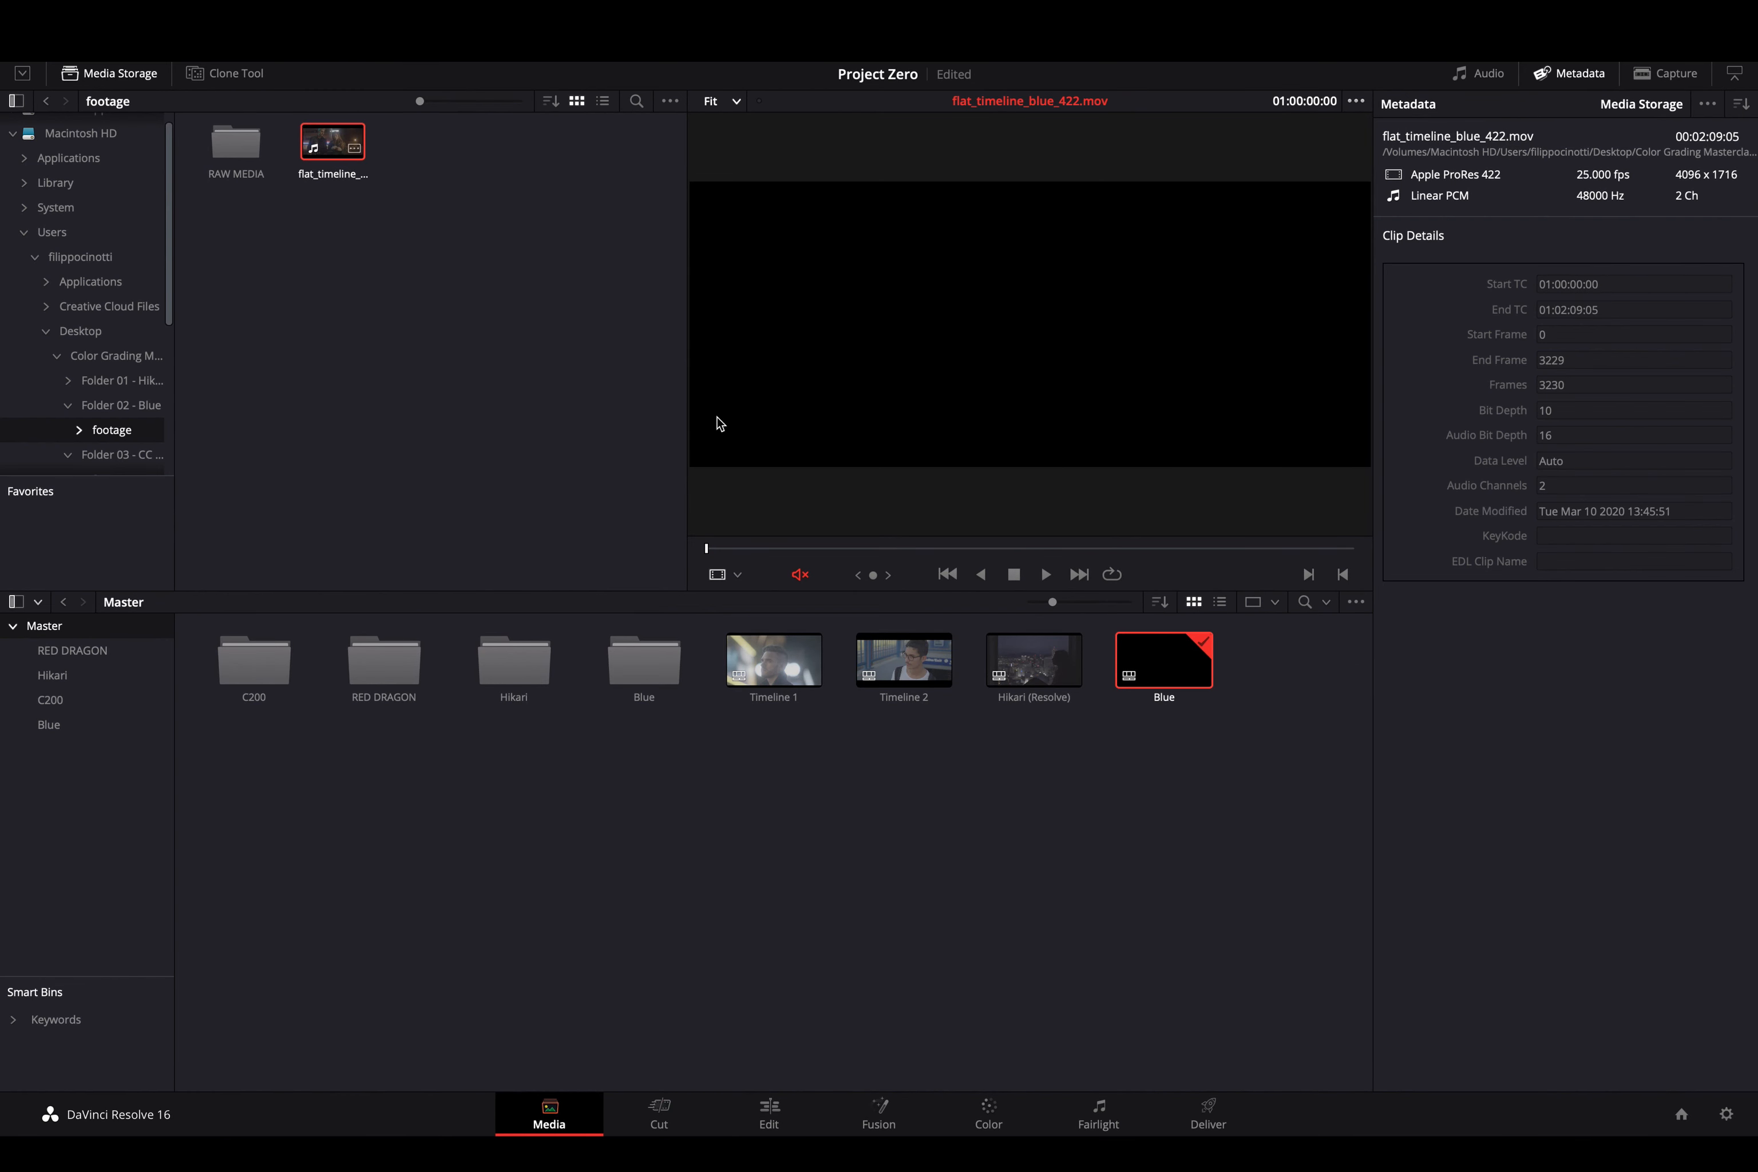
click(801, 1104)
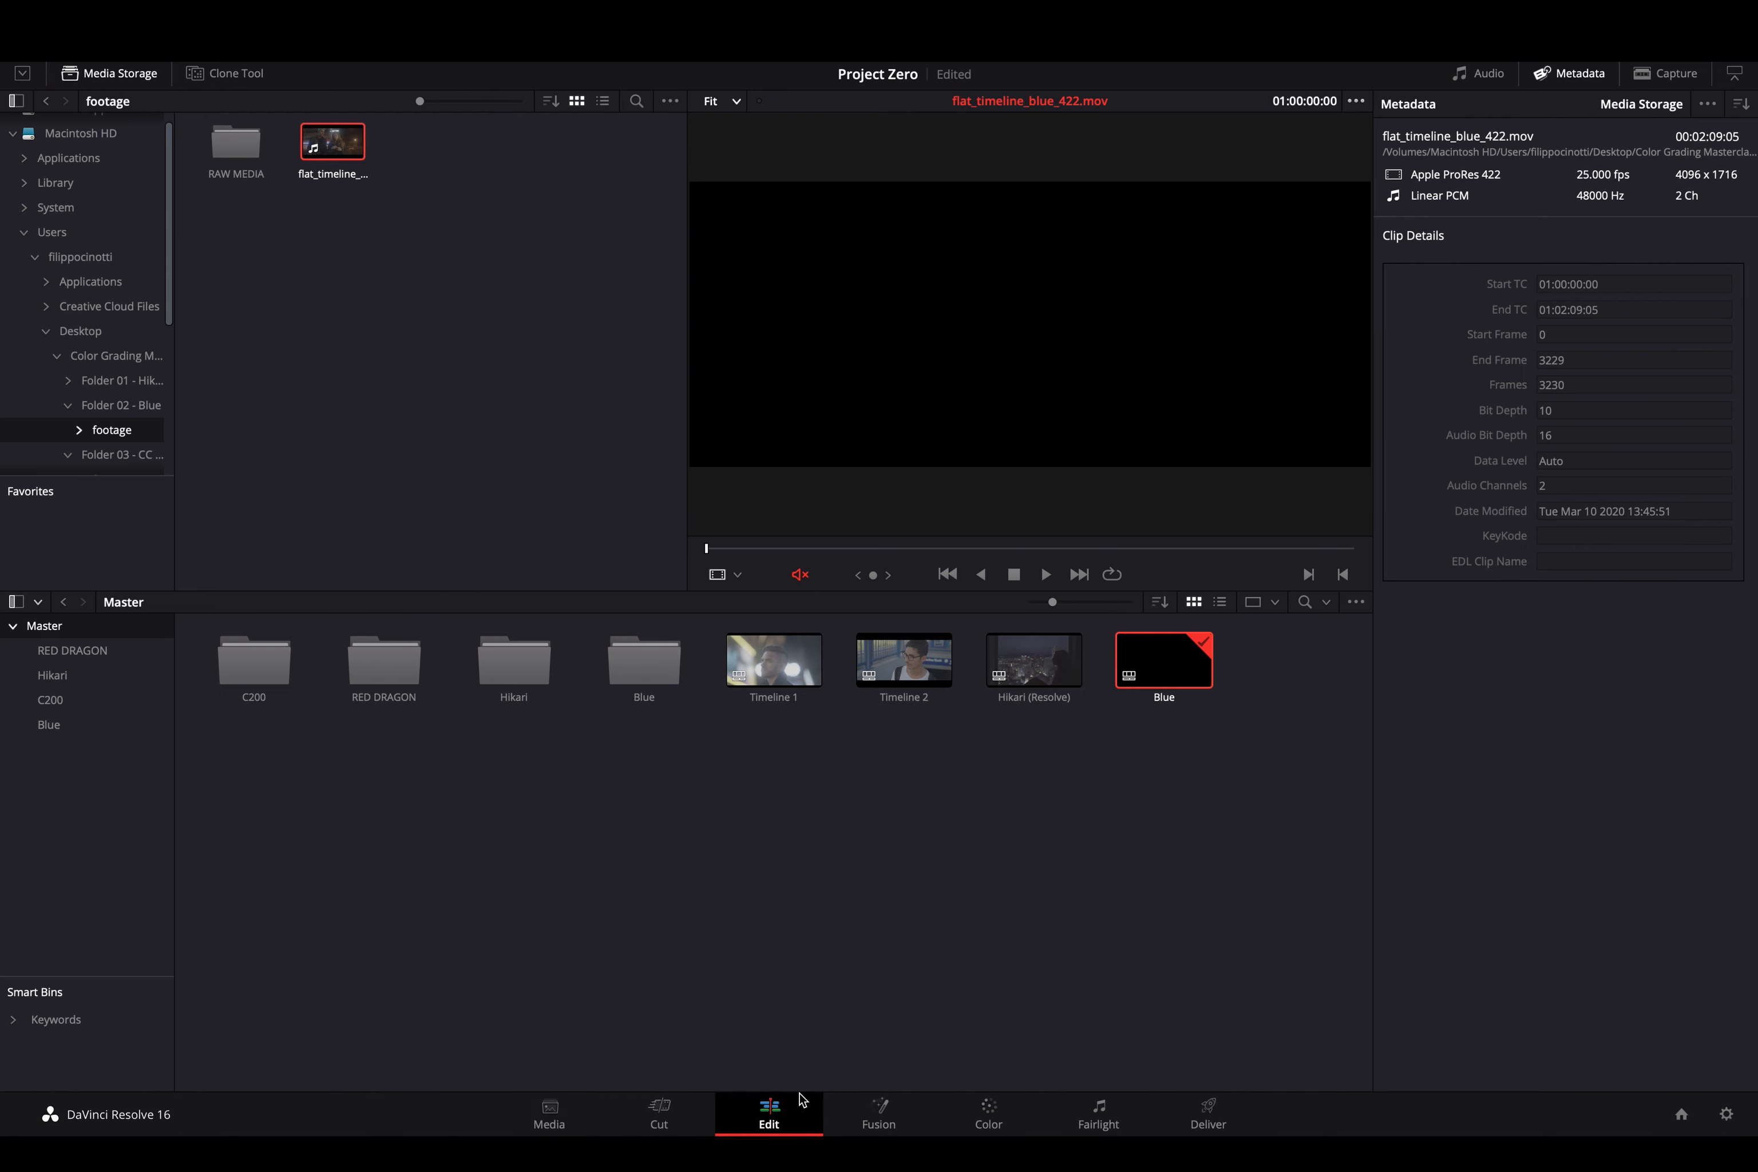